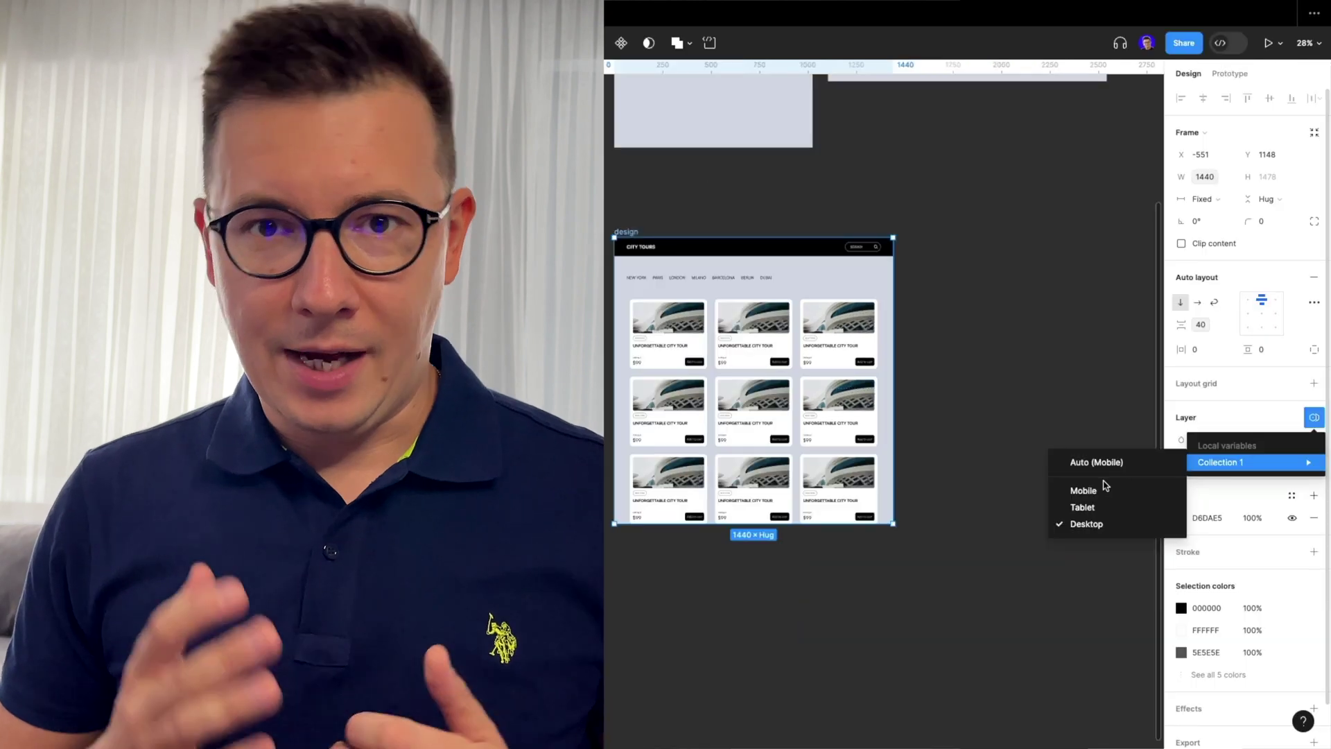
# - Cycle the design frame through Mobile, Tablet and Desktop variable modes, then deselect it
pyautogui.click(1107, 488)
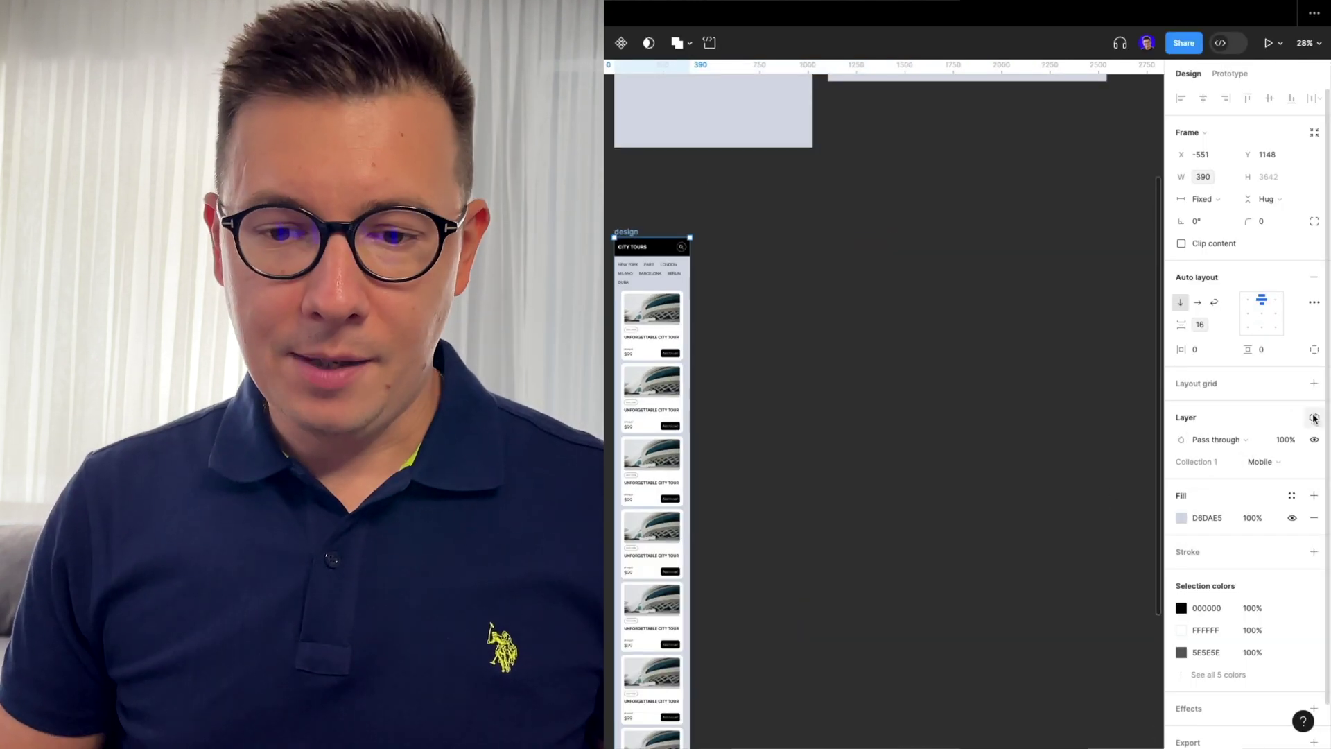
pyautogui.click(1314, 418)
pyautogui.moveTo(1249, 461)
pyautogui.click(1097, 506)
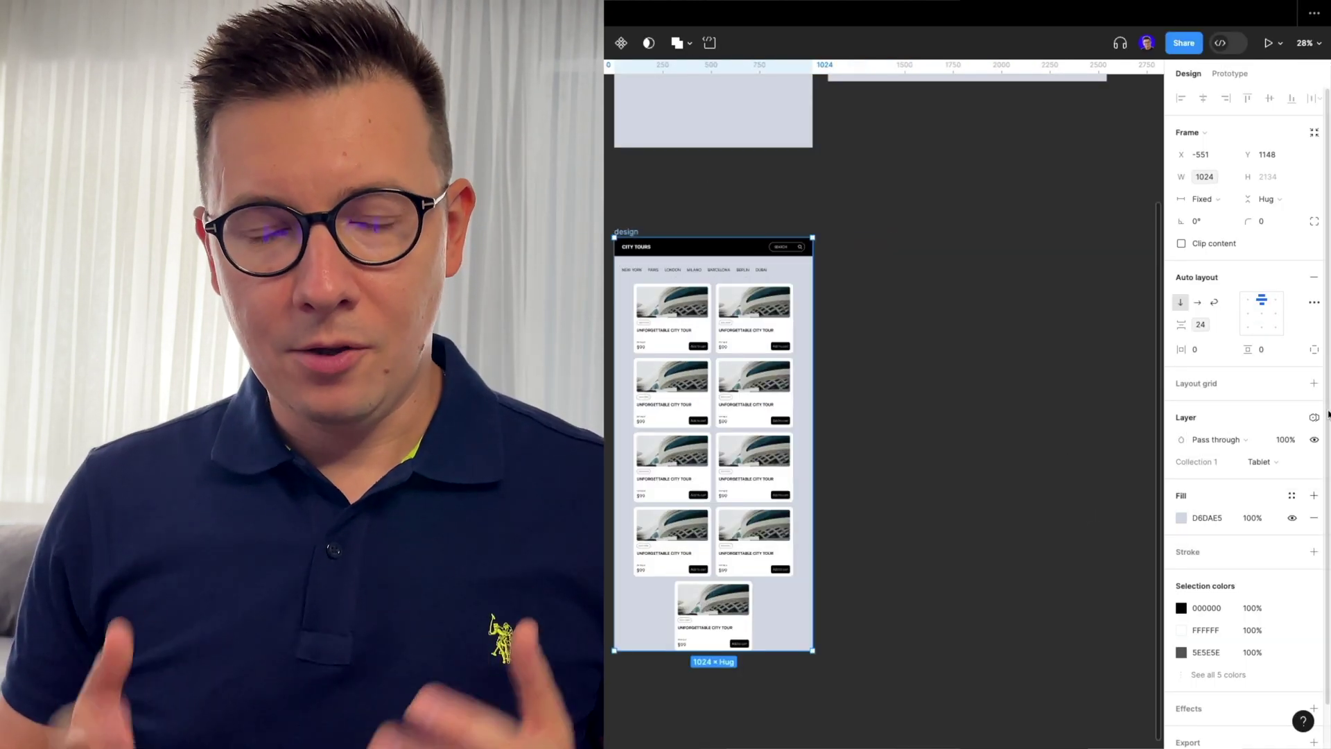
pyautogui.click(1314, 417)
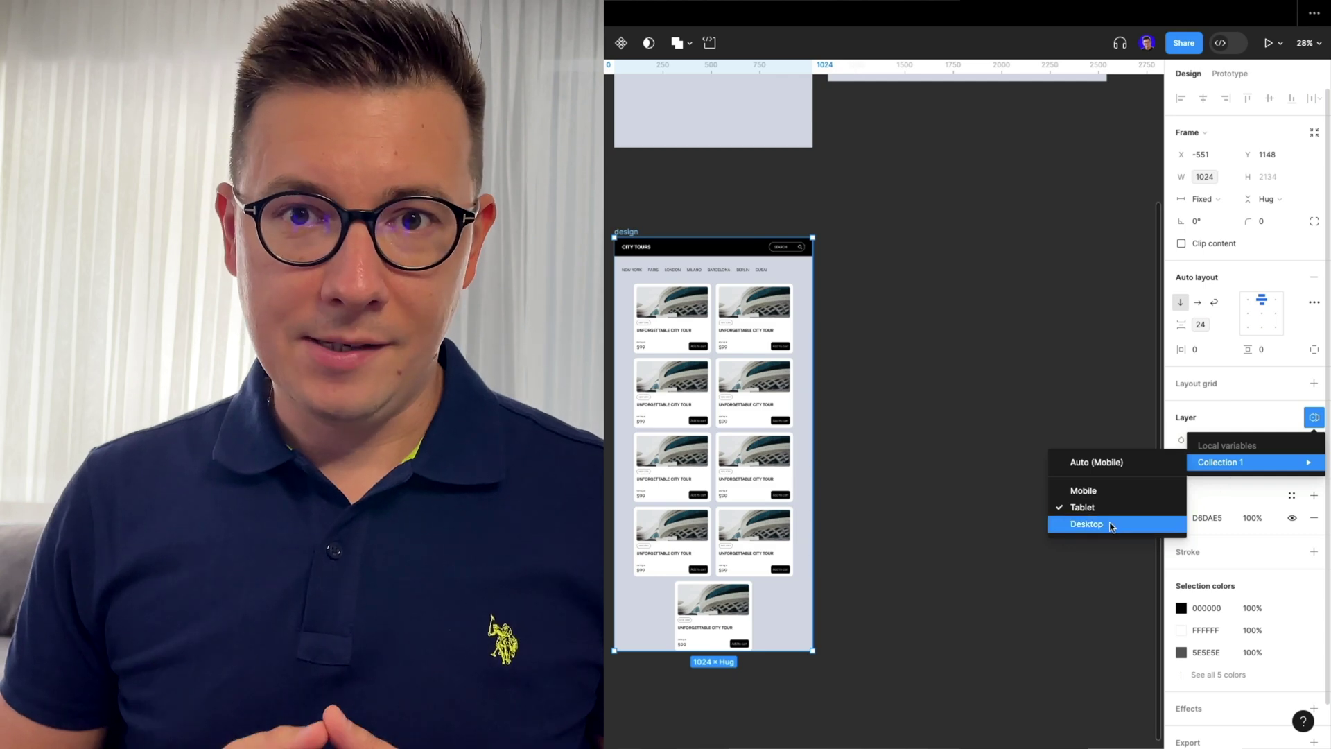
pyautogui.click(1109, 524)
pyautogui.click(968, 237)
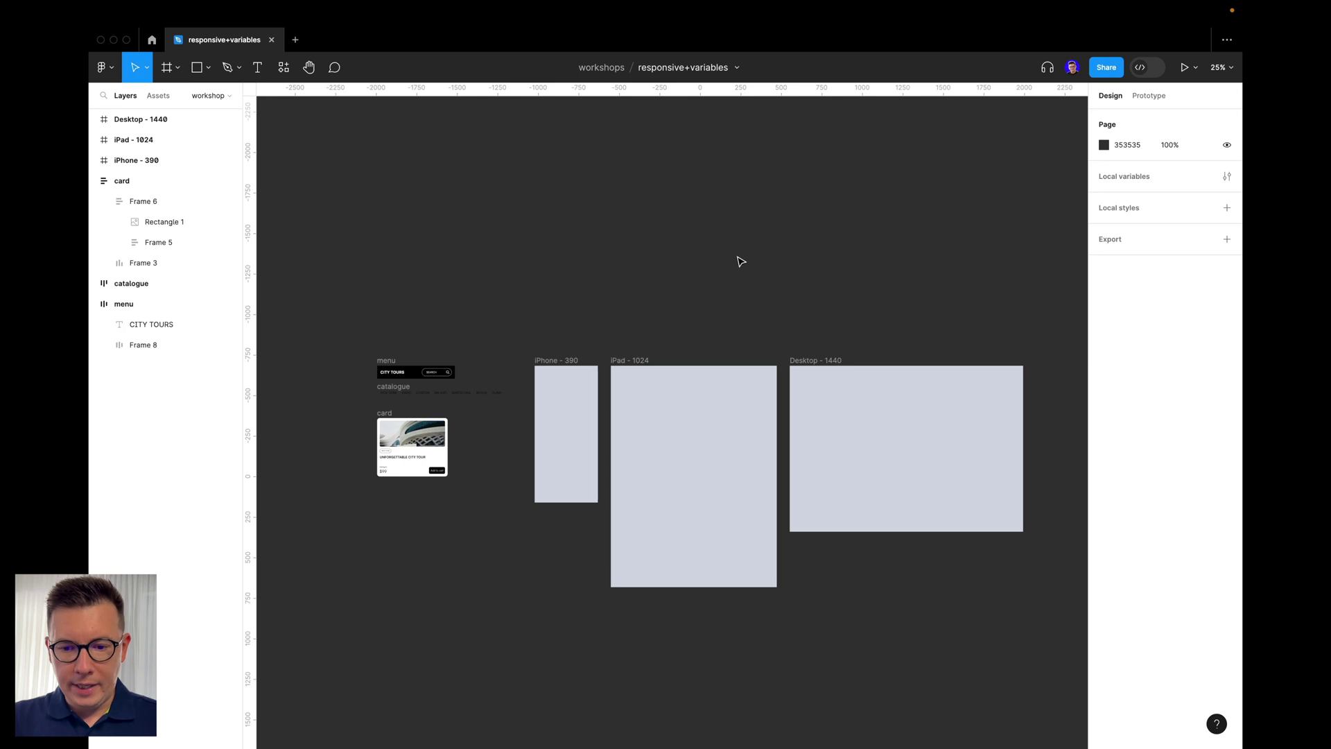
# - Pan the canvas past the iPhone - 390 frame to bring the catalogue row into view
pyautogui.scroll(-2, 740, 259)
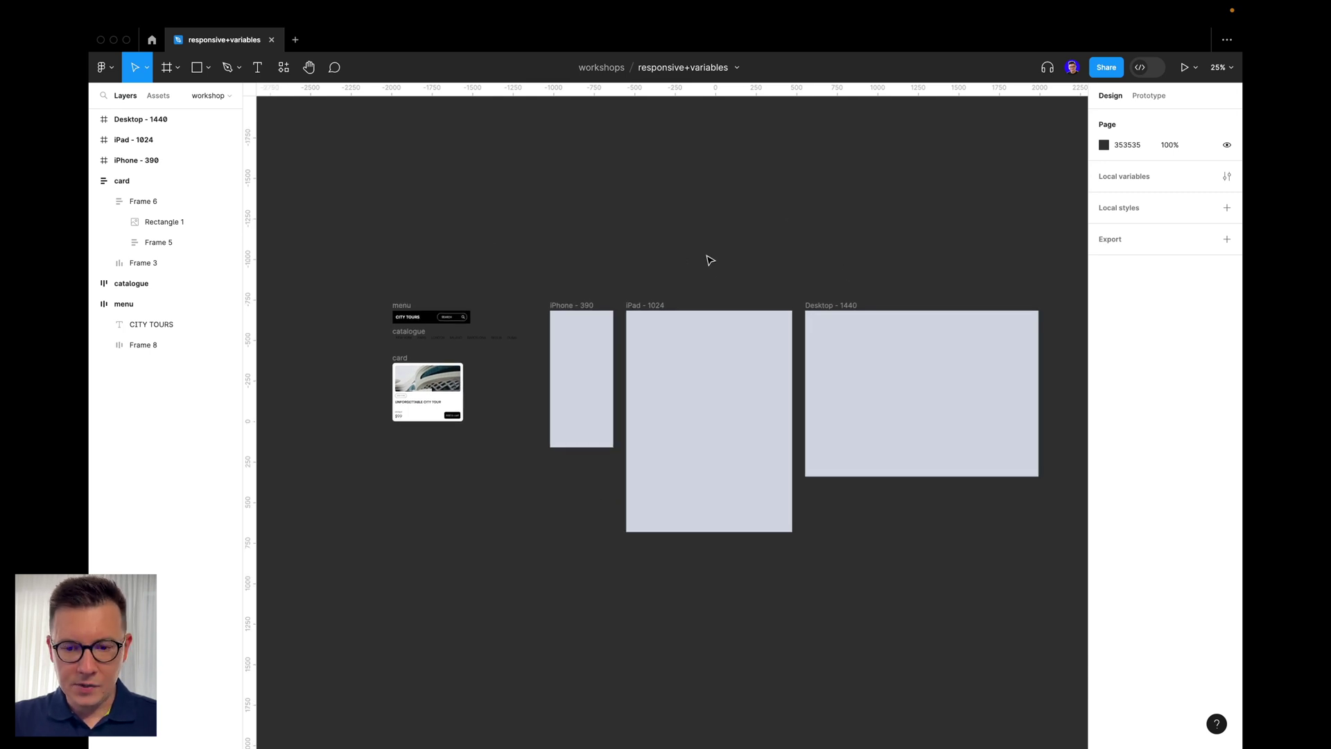
pyautogui.click(568, 305)
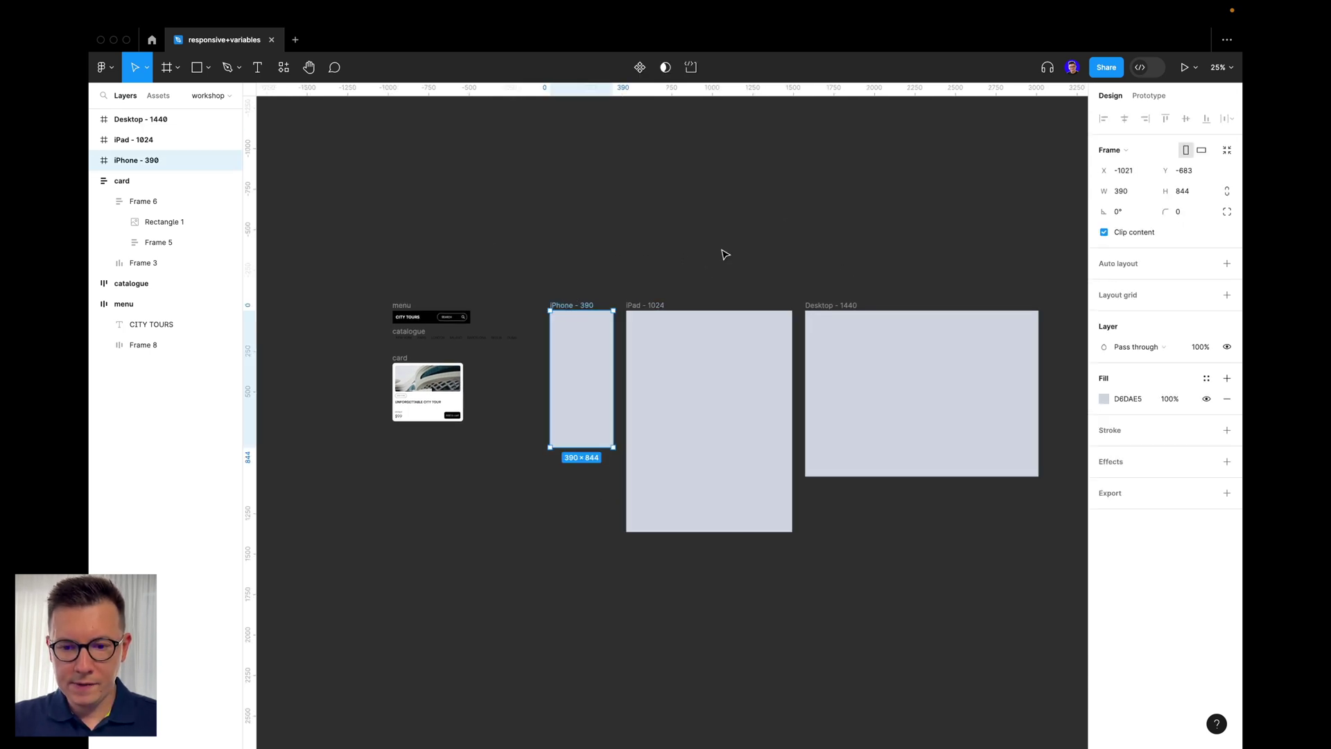
pyautogui.keyDown('ctrl'); pyautogui.scroll(2, 725, 255); pyautogui.keyUp('ctrl')
pyautogui.click(547, 311)
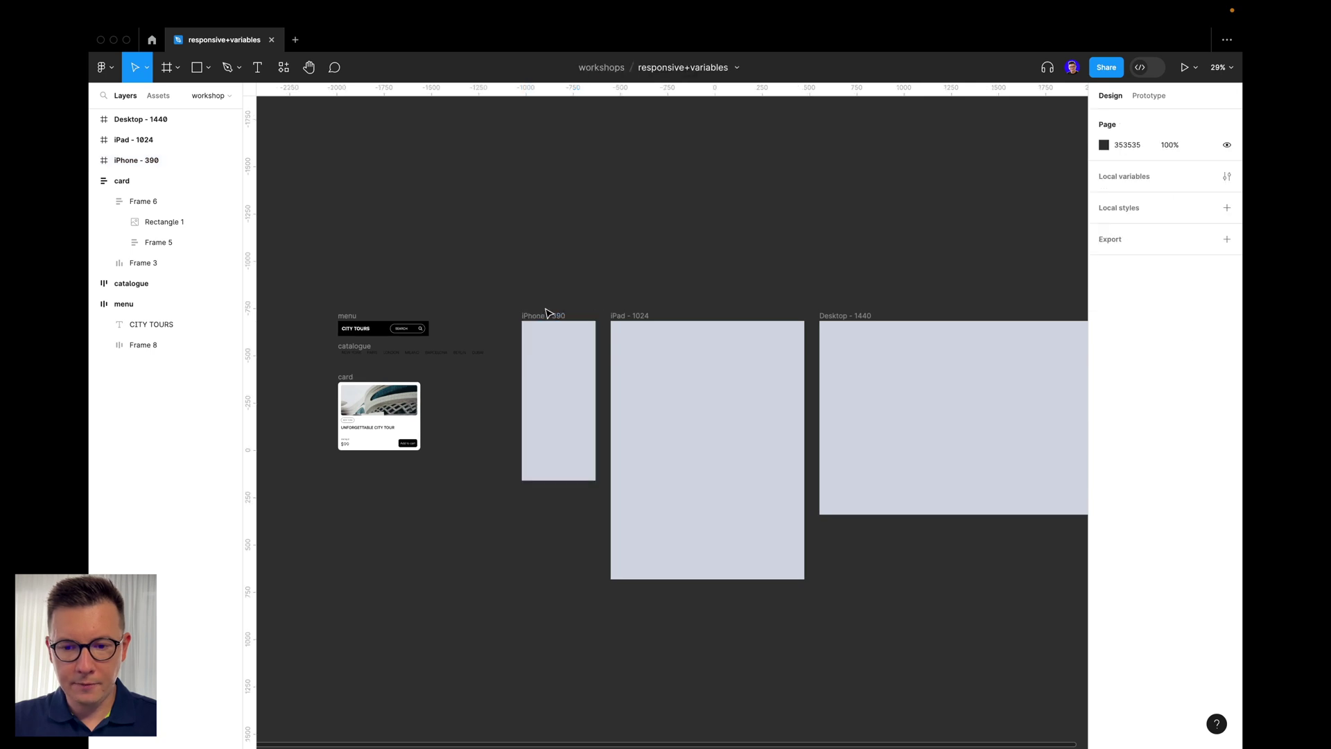
pyautogui.hscroll(-3, 609, 223)
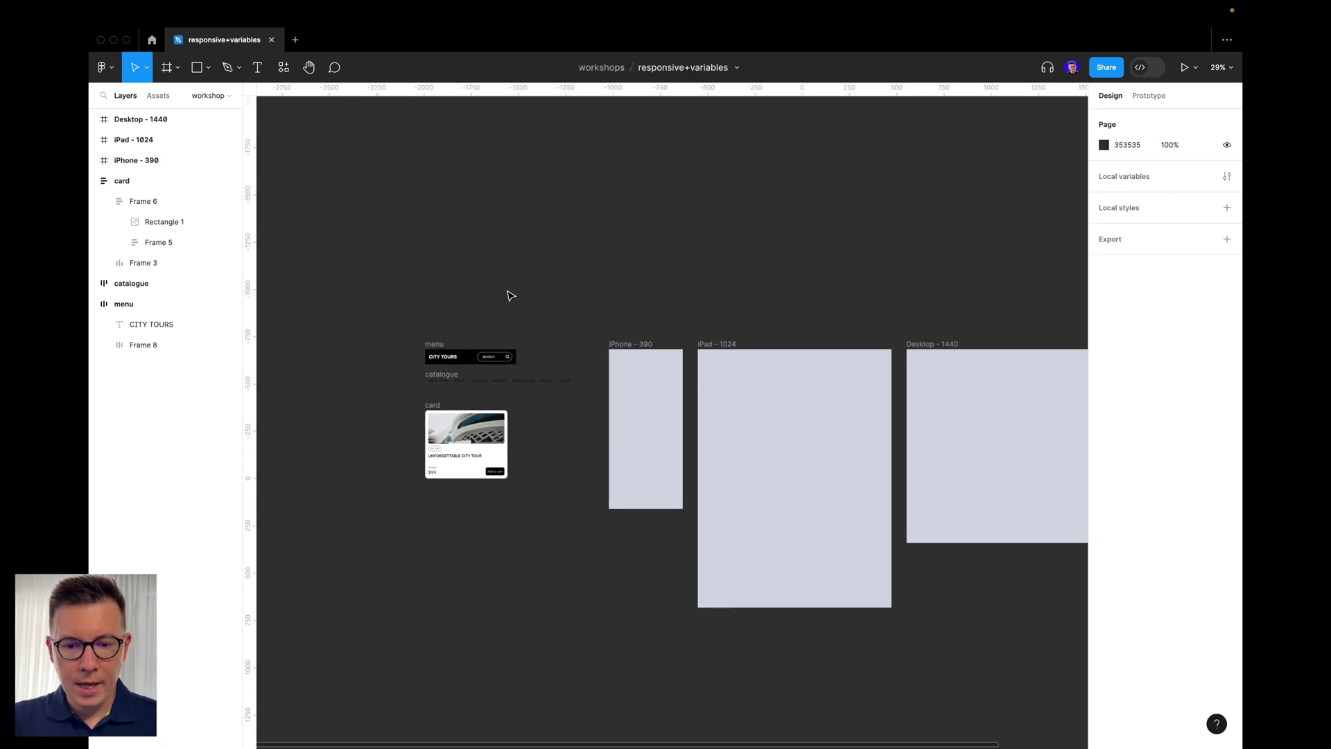
pyautogui.keyDown('ctrl'); pyautogui.scroll(5, 437, 321); pyautogui.keyUp('ctrl')
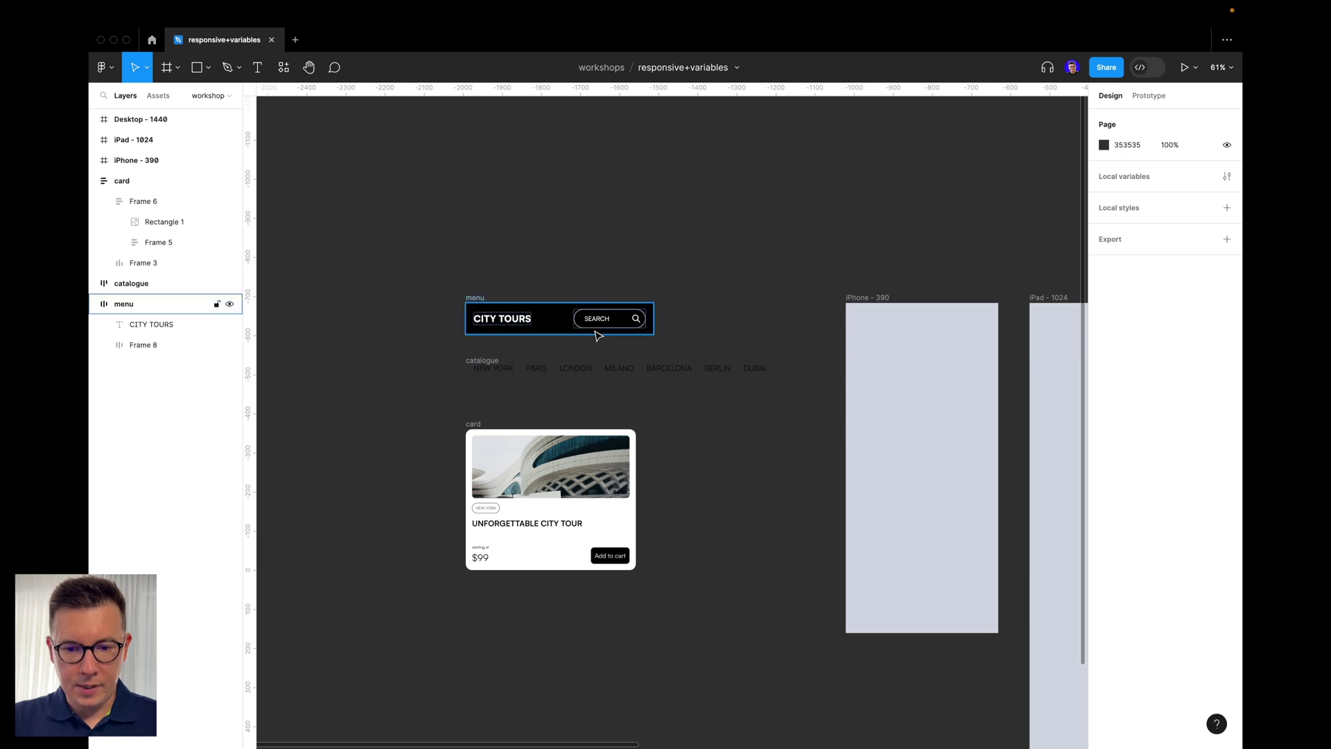
# - Nudge the city-name catalogue row slightly down and left, just above the tour card
pyautogui.click(478, 368)
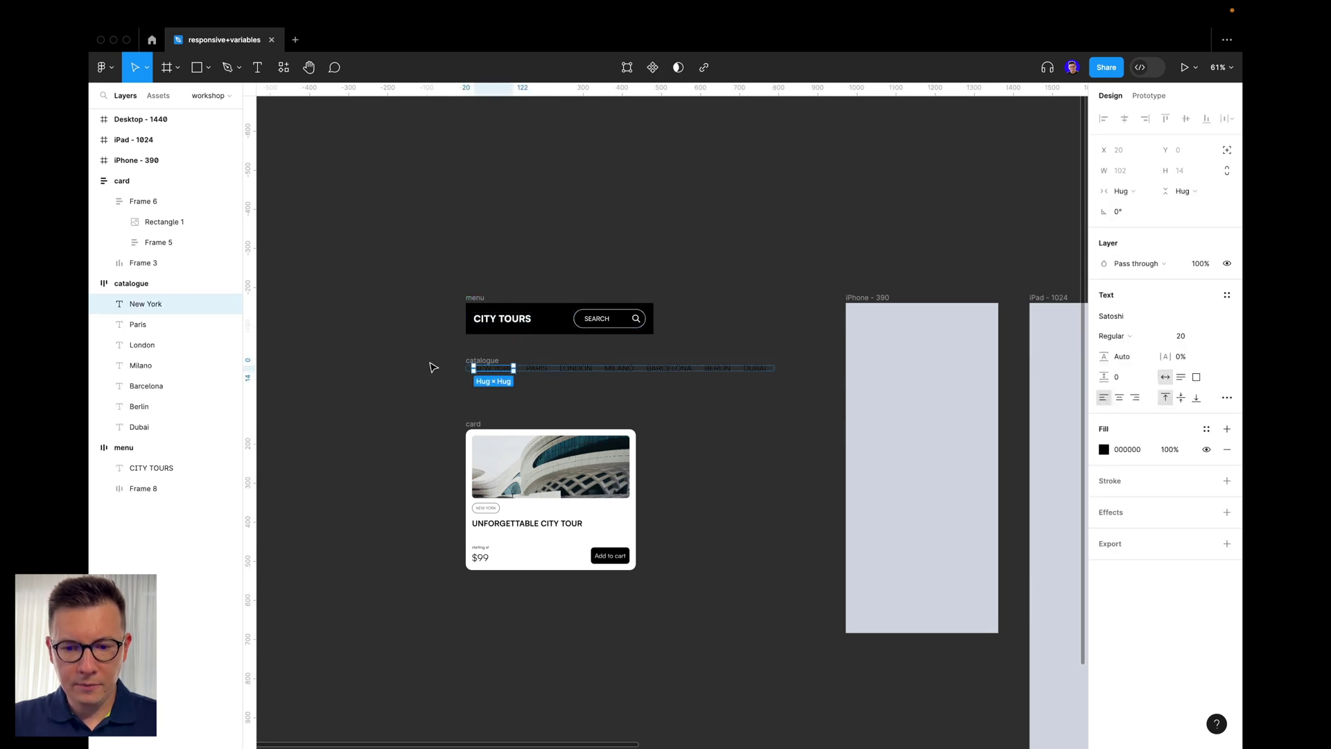
pyautogui.click(472, 424)
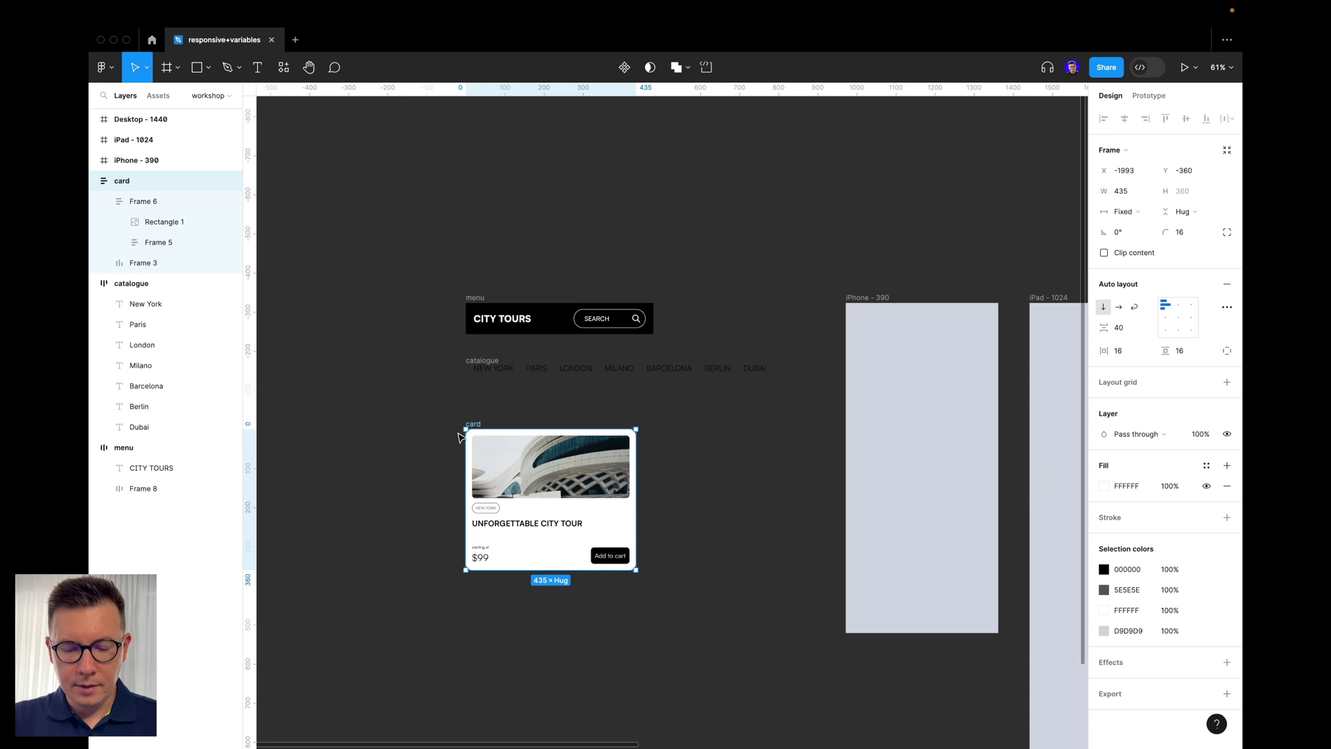
pyautogui.click(495, 368)
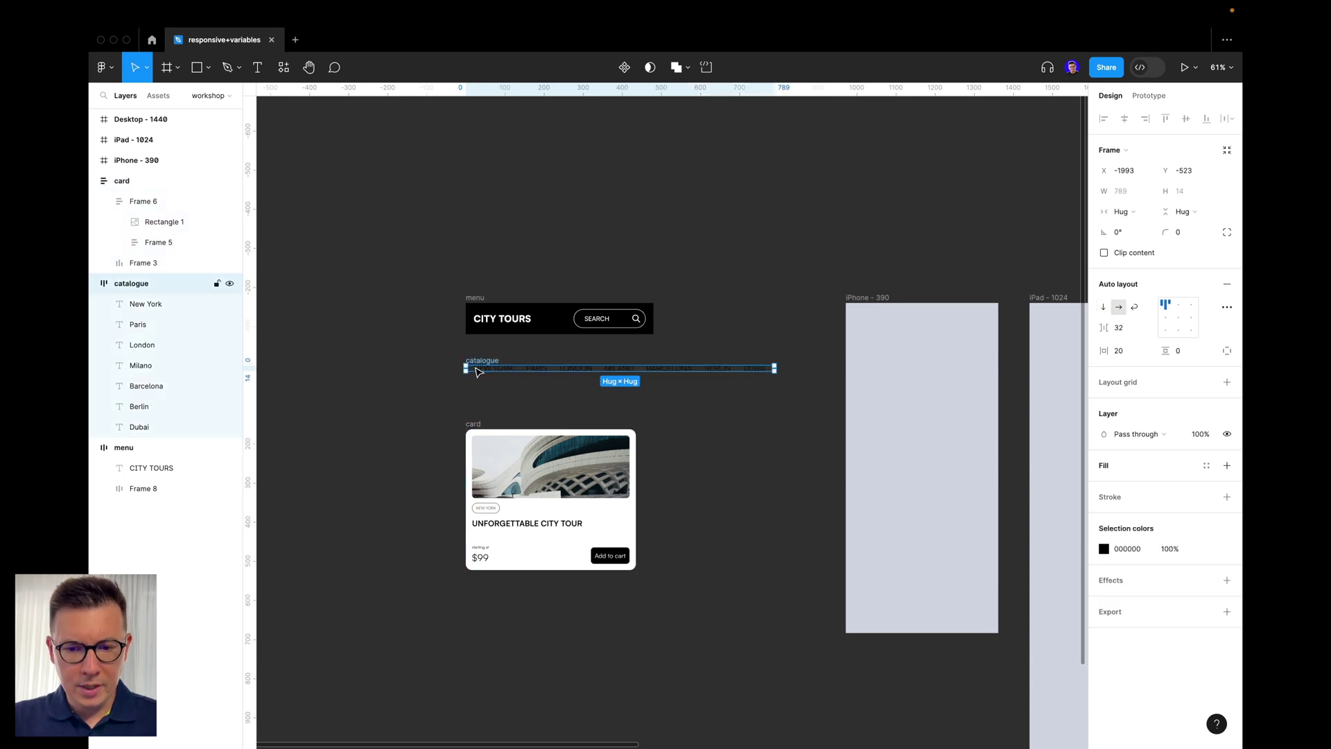
pyautogui.moveTo(495, 368); pyautogui.dragTo(492, 381)
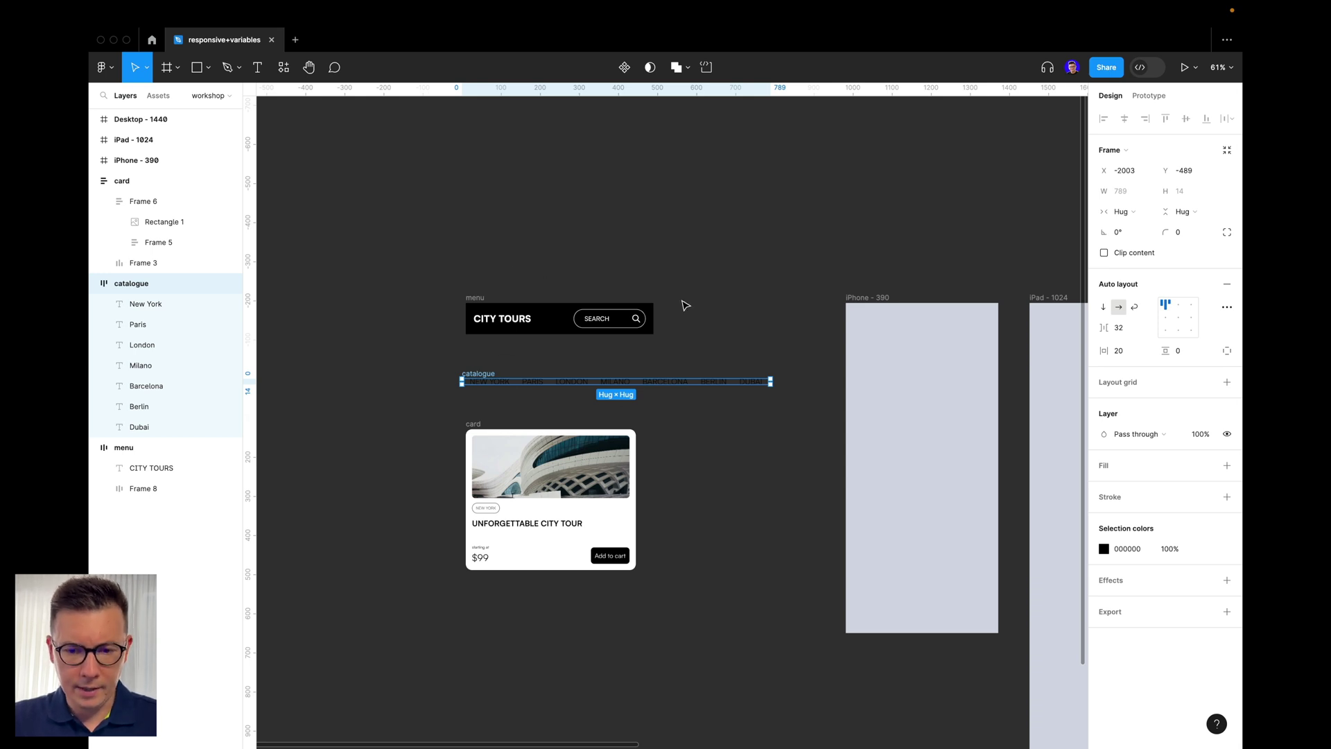
pyautogui.click(645, 254)
pyautogui.keyDown('ctrl'); pyautogui.scroll(-3, 644, 254); pyautogui.keyUp('ctrl')
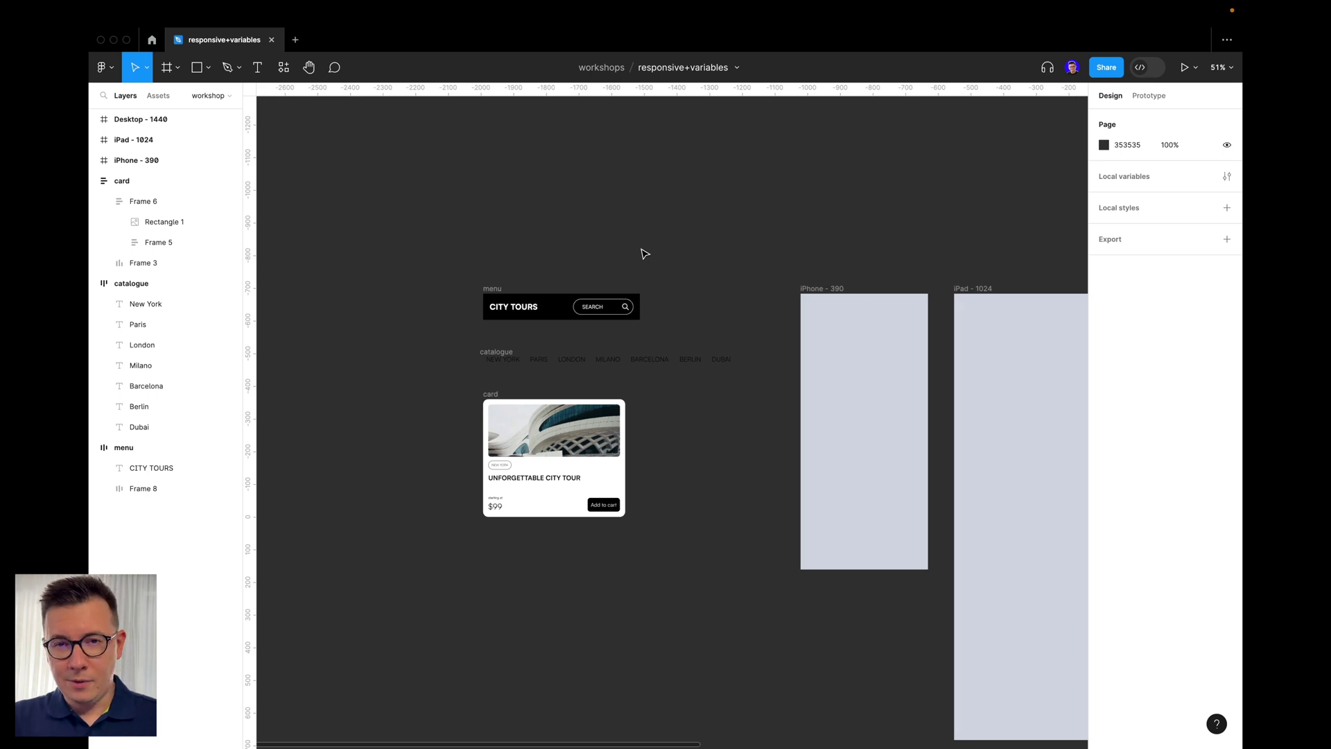
pyautogui.hscroll(5, 645, 254)
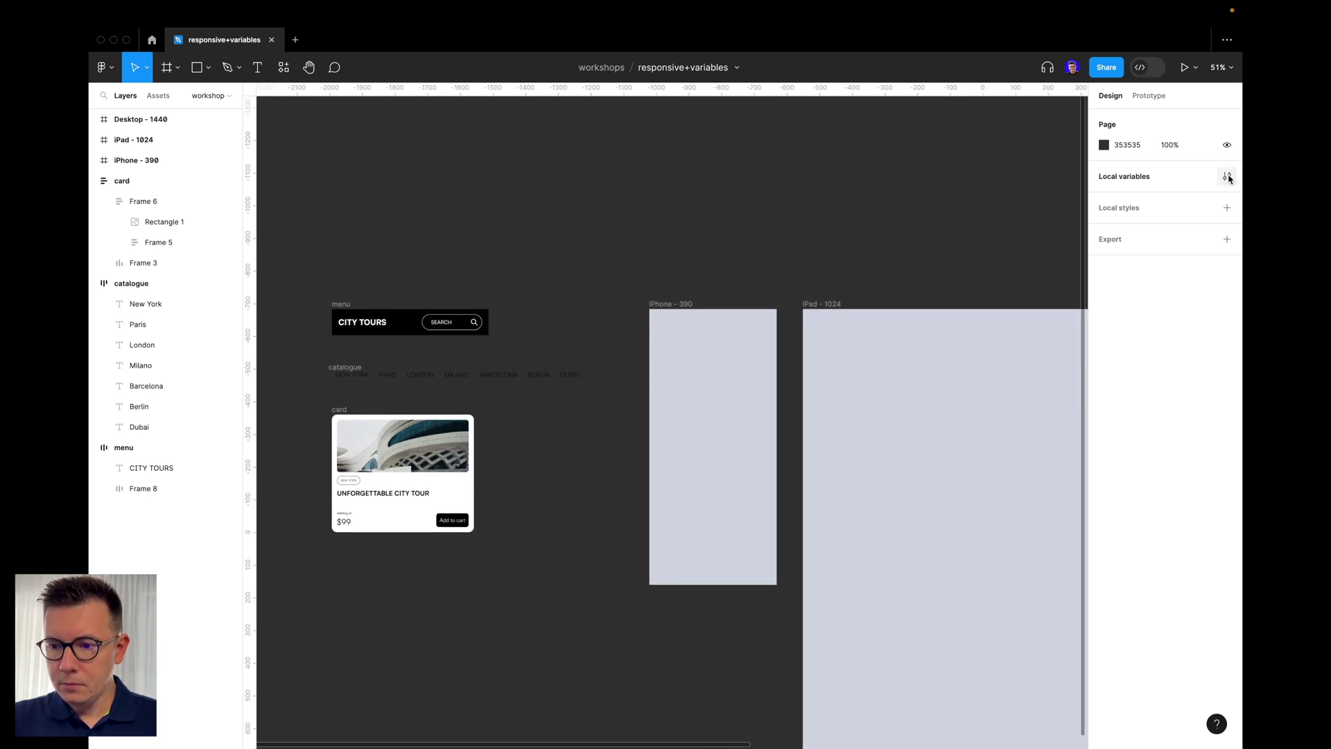
# - Create a Number variable in Local variables and rename it 'breakpoint'
pyautogui.click(1228, 178)
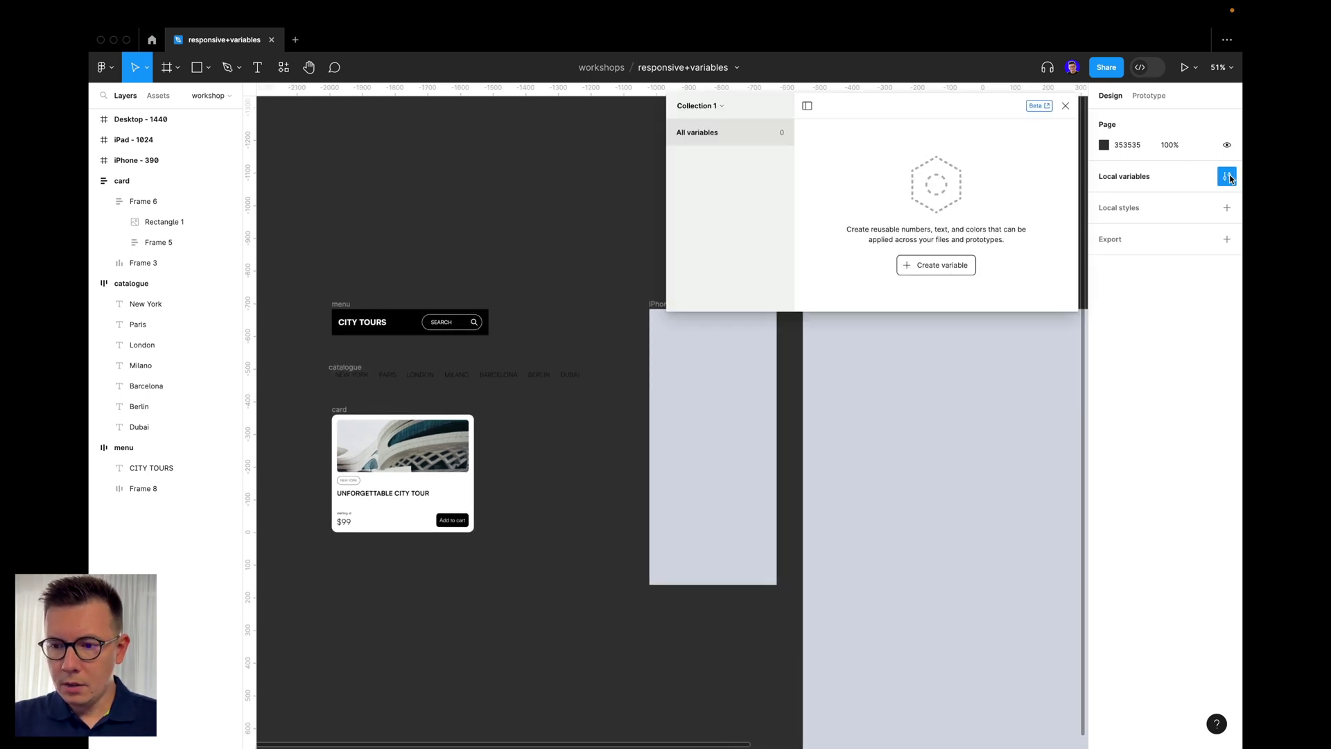
pyautogui.click(930, 267)
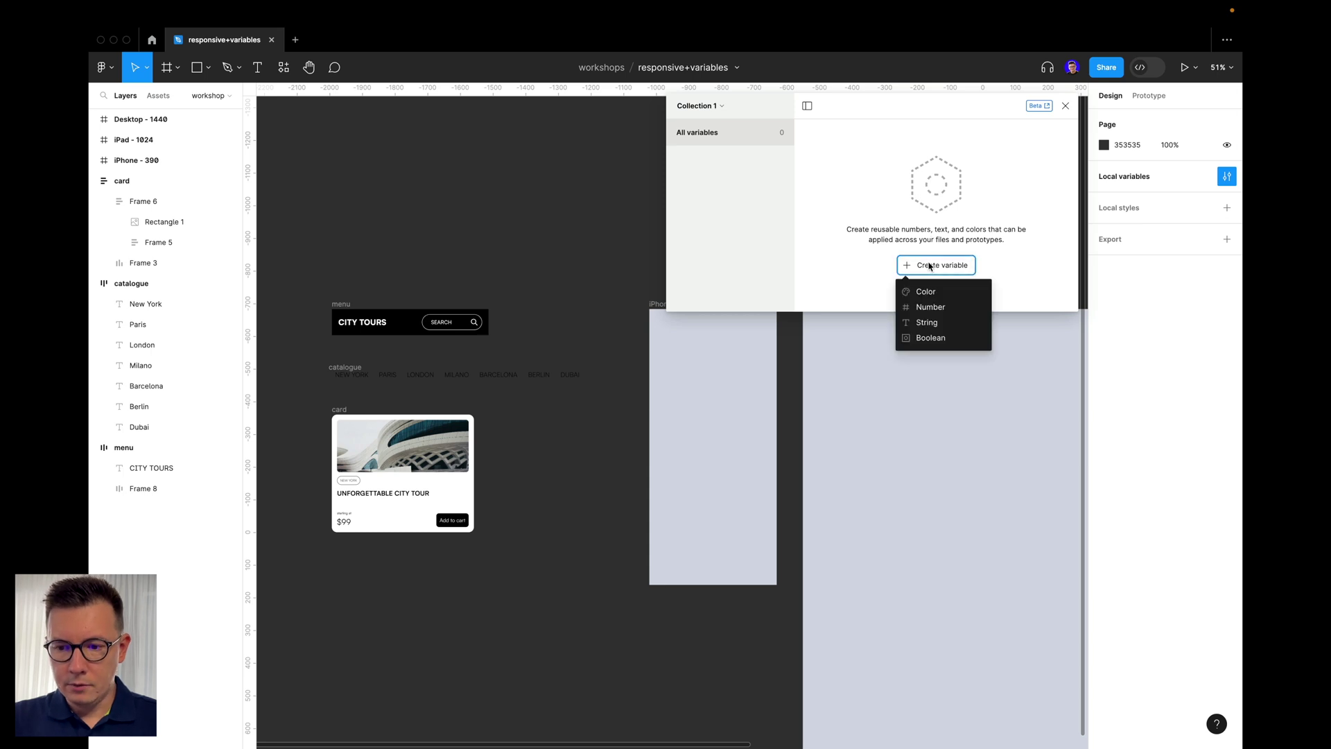
pyautogui.click(925, 314)
pyautogui.click(844, 211)
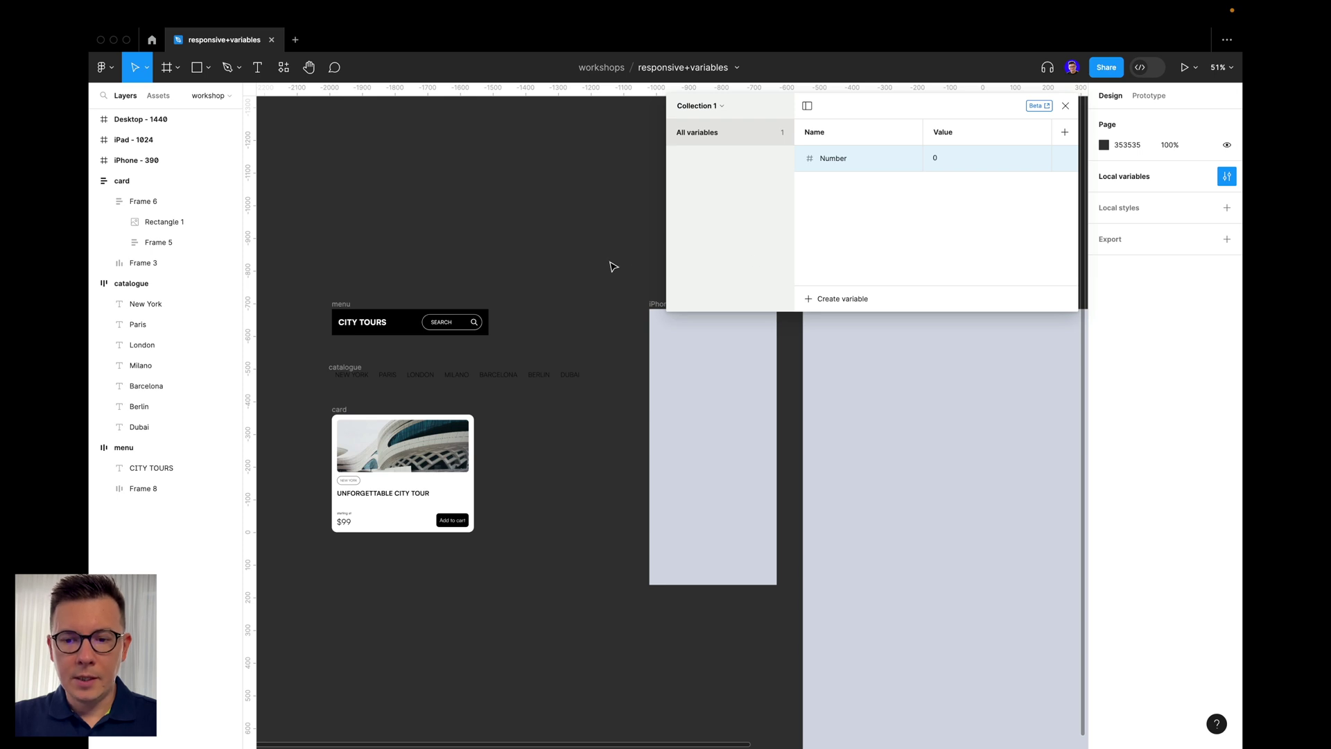
pyautogui.scroll(-3, 609, 265)
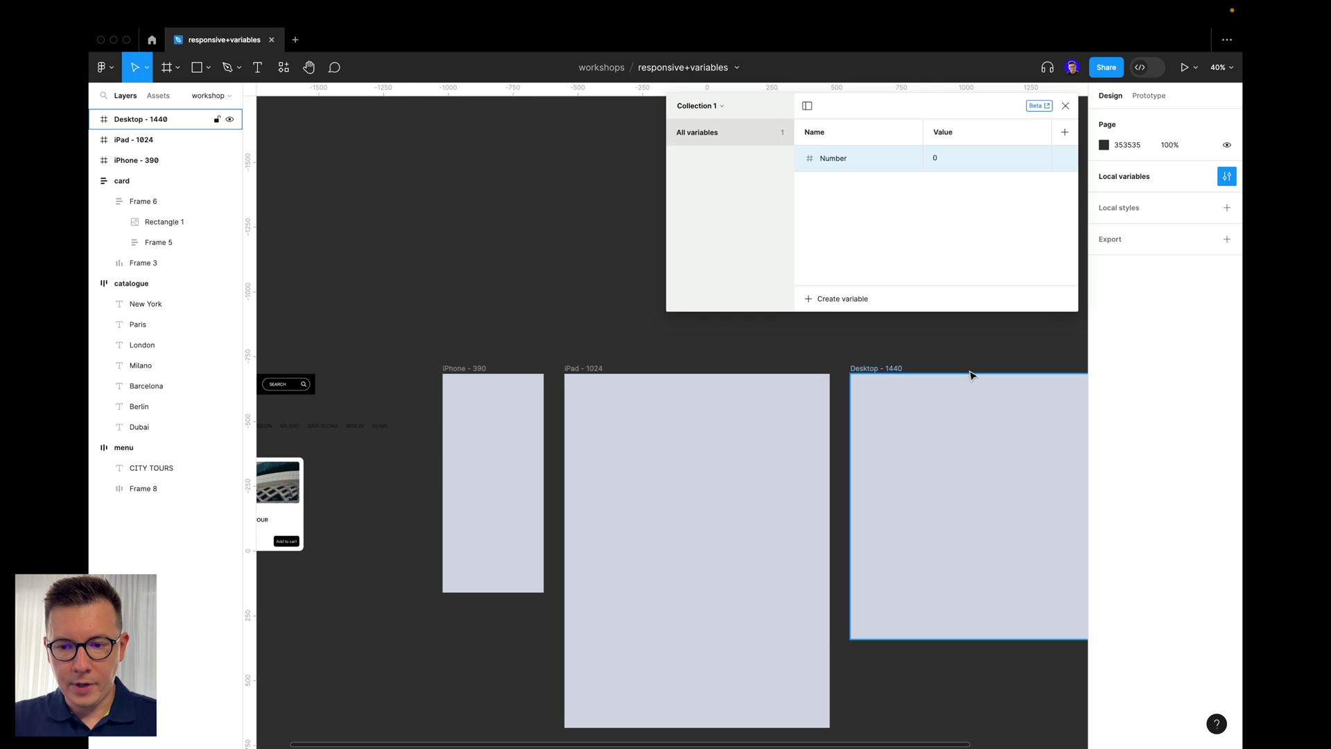
pyautogui.doubleClick(833, 160)
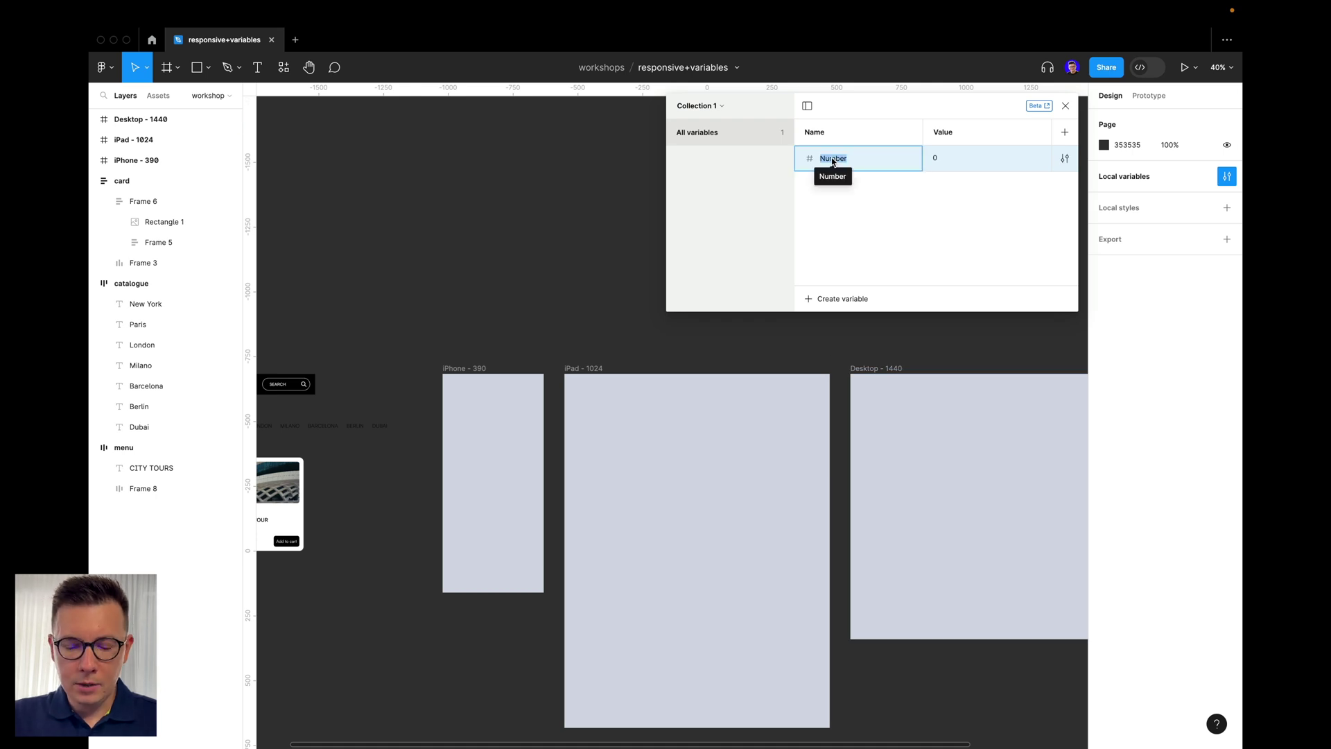
pyautogui.write('breakpoint')
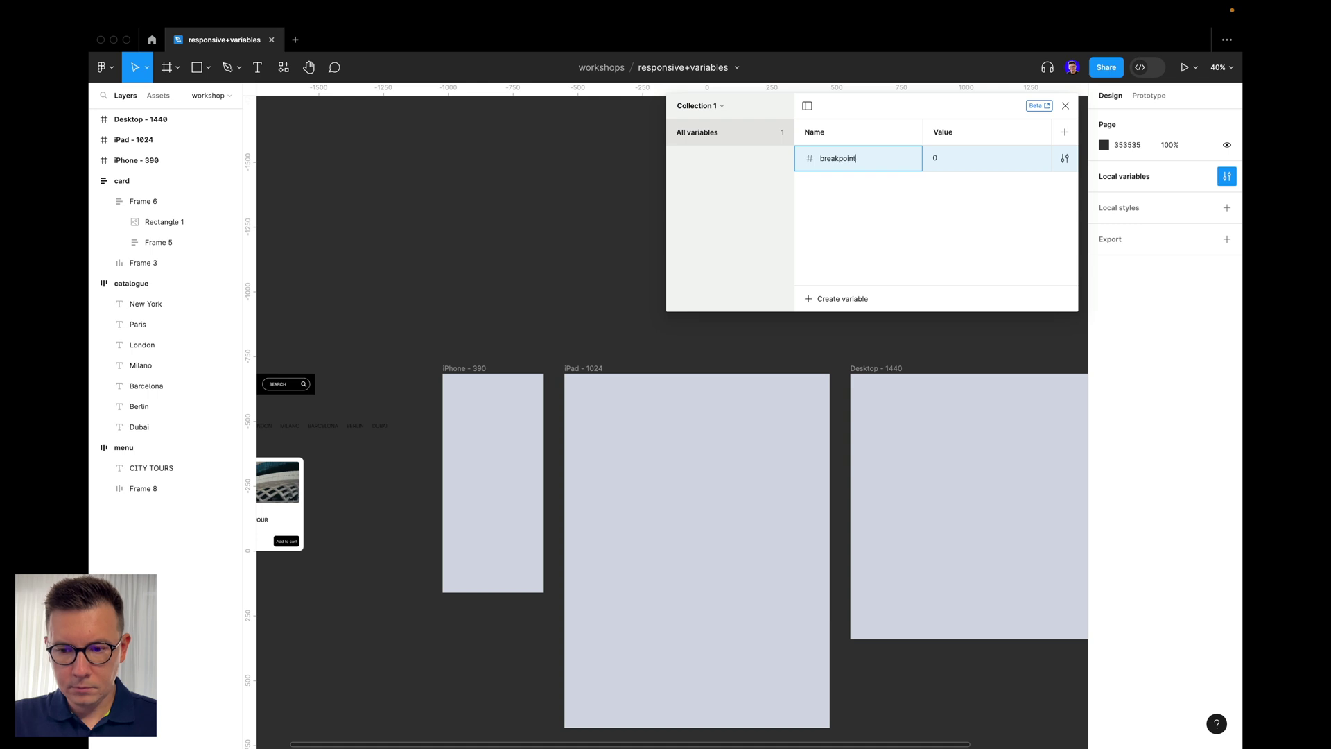
pyautogui.click(876, 221)
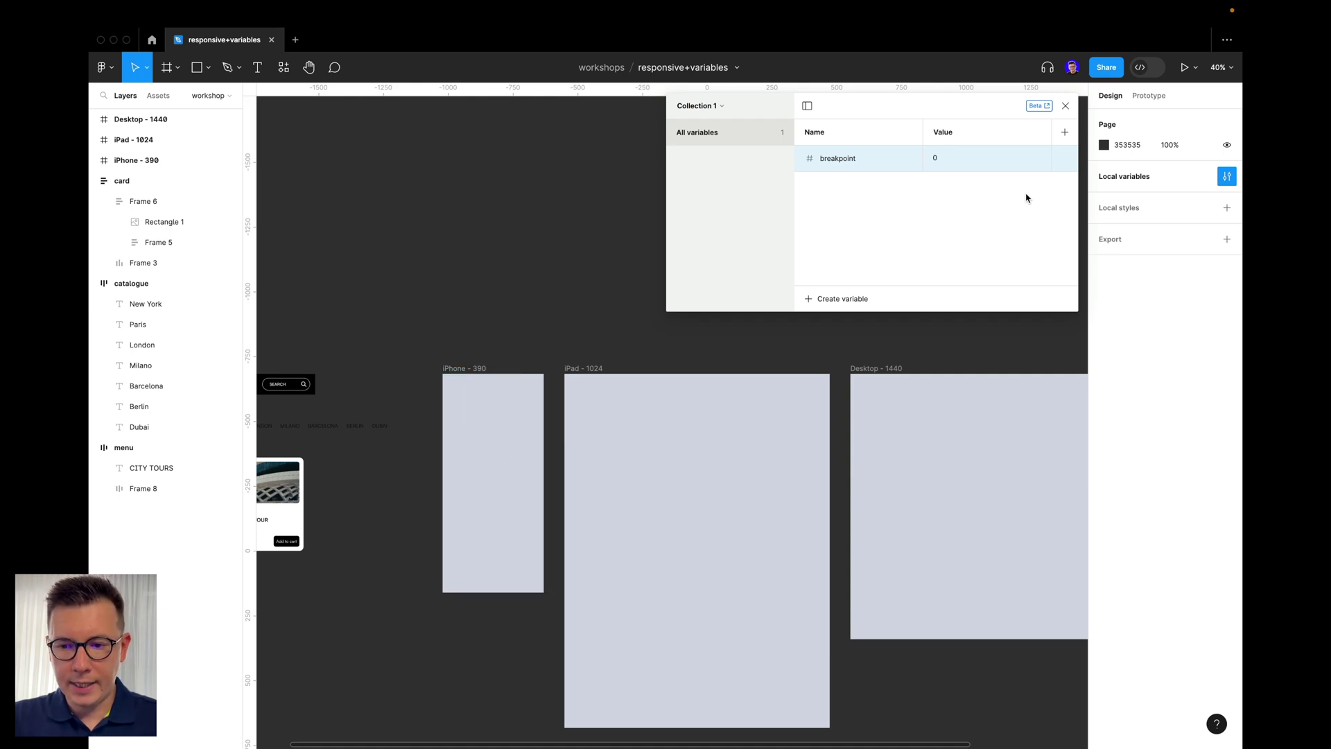
# - Set breakpoint to 390 and rename its first mode column to Mobile
pyautogui.click(934, 159)
pyautogui.write('39')
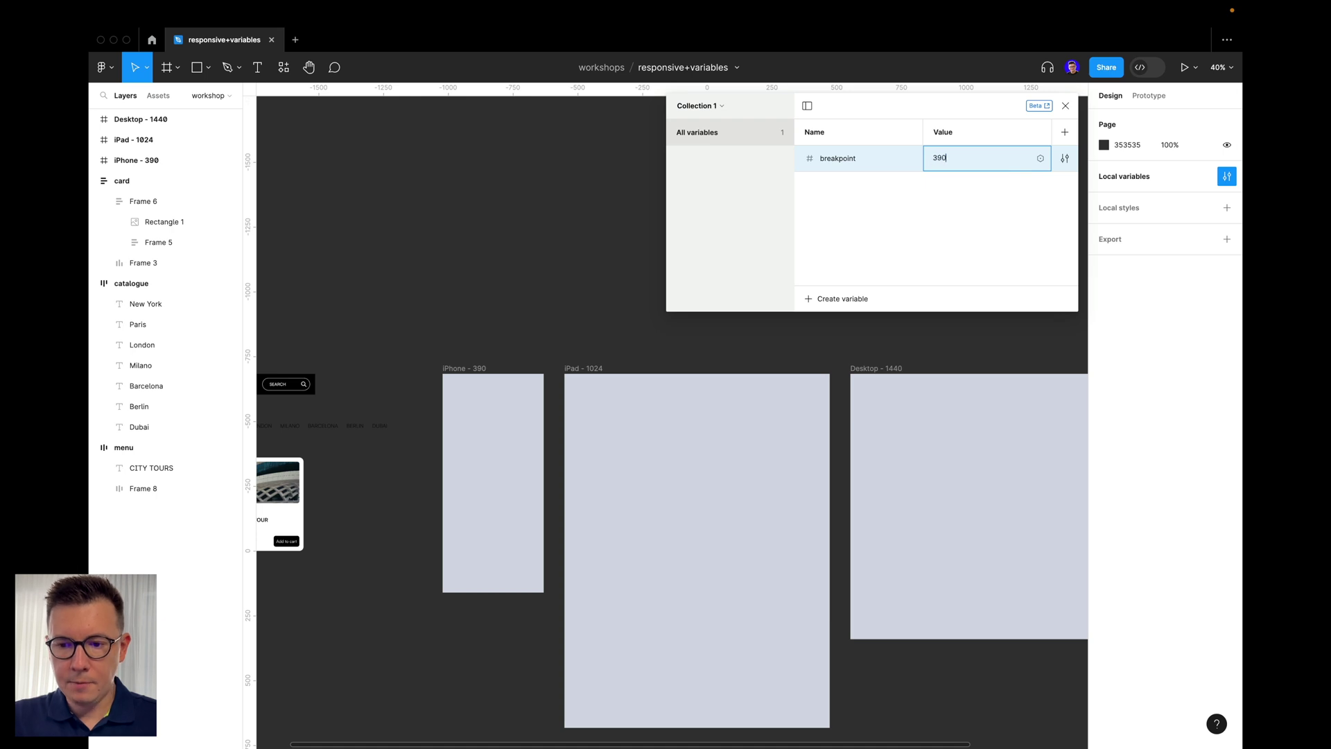
pyautogui.press('Return')
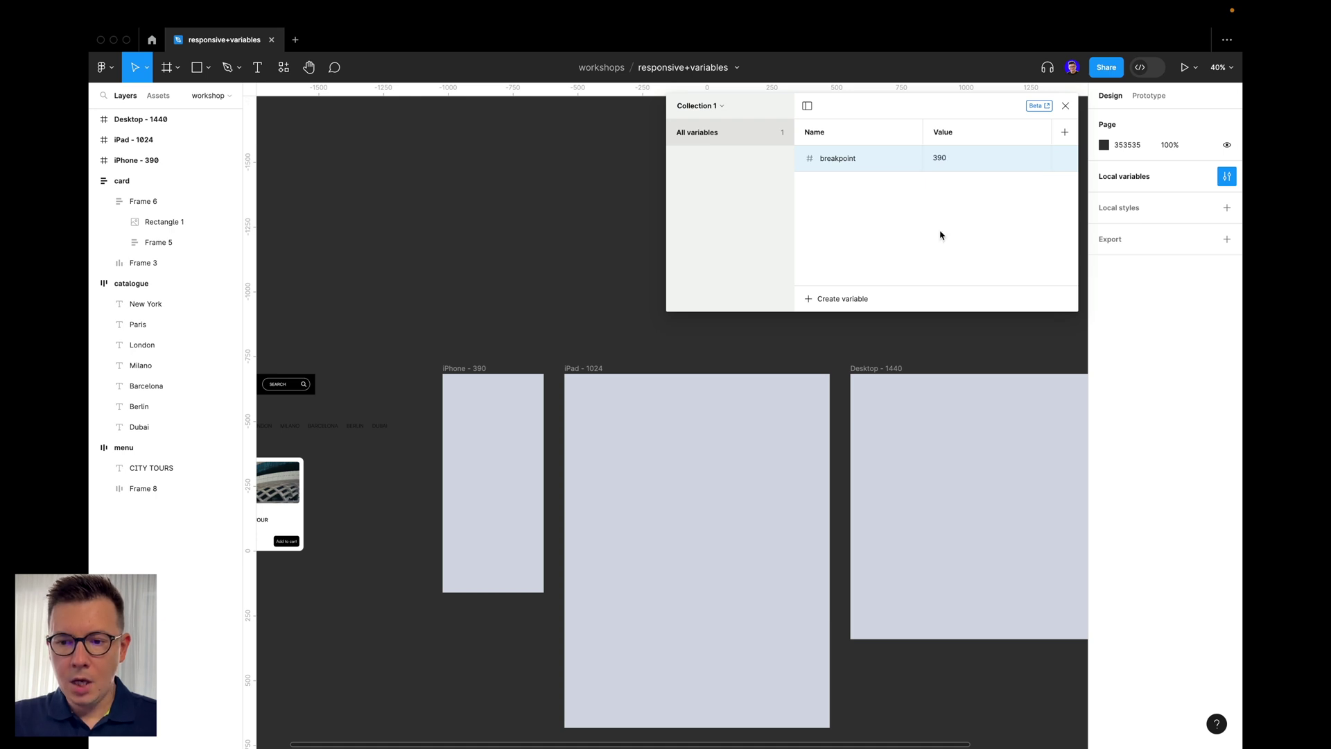
pyautogui.doubleClick(944, 131)
pyautogui.write('Mobile')
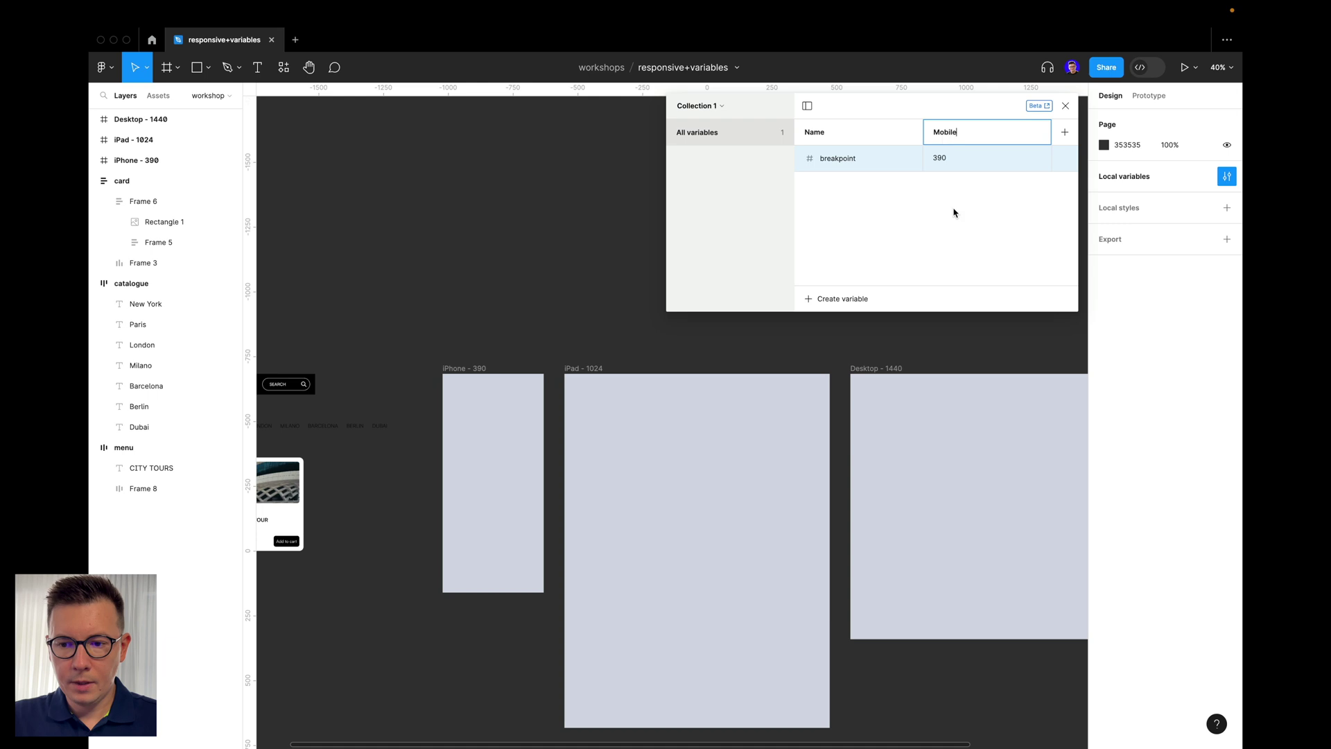
pyautogui.press('Return')
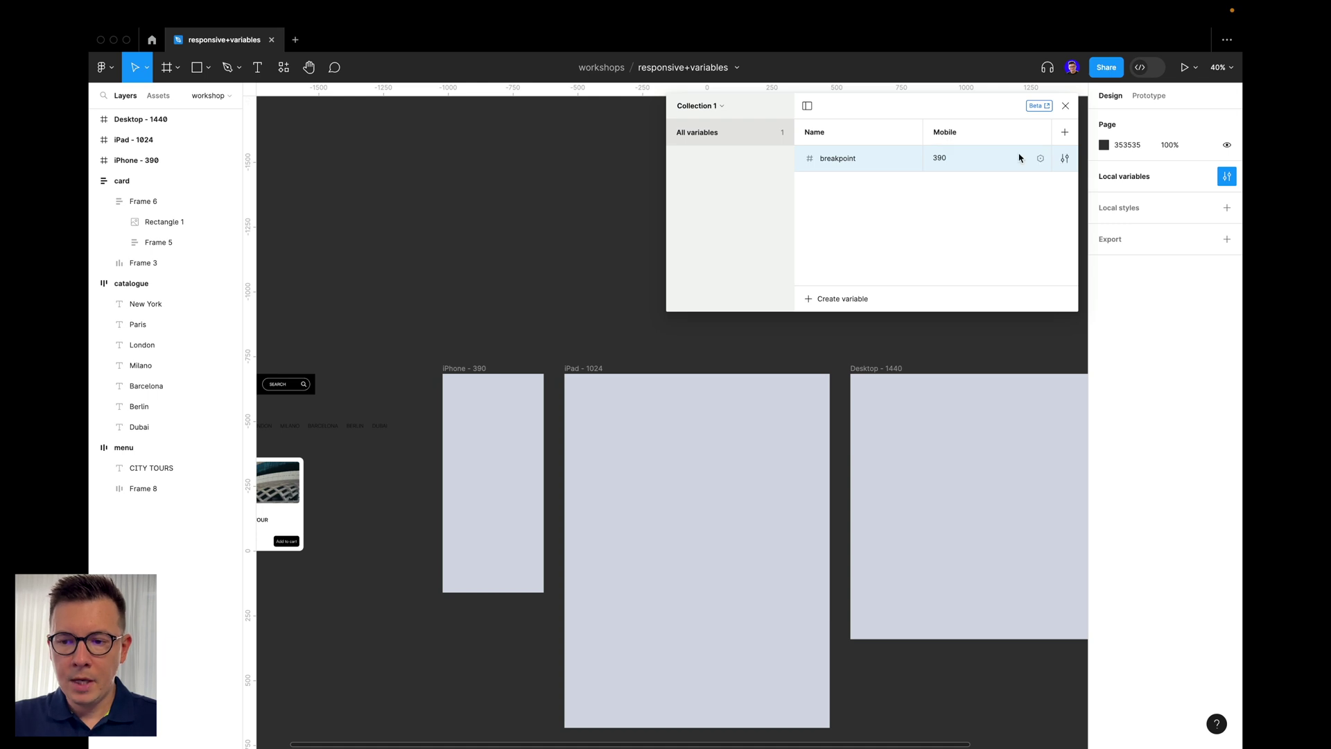
# - Add a Tablet mode with a breakpoint value of 1024
pyautogui.click(1065, 133)
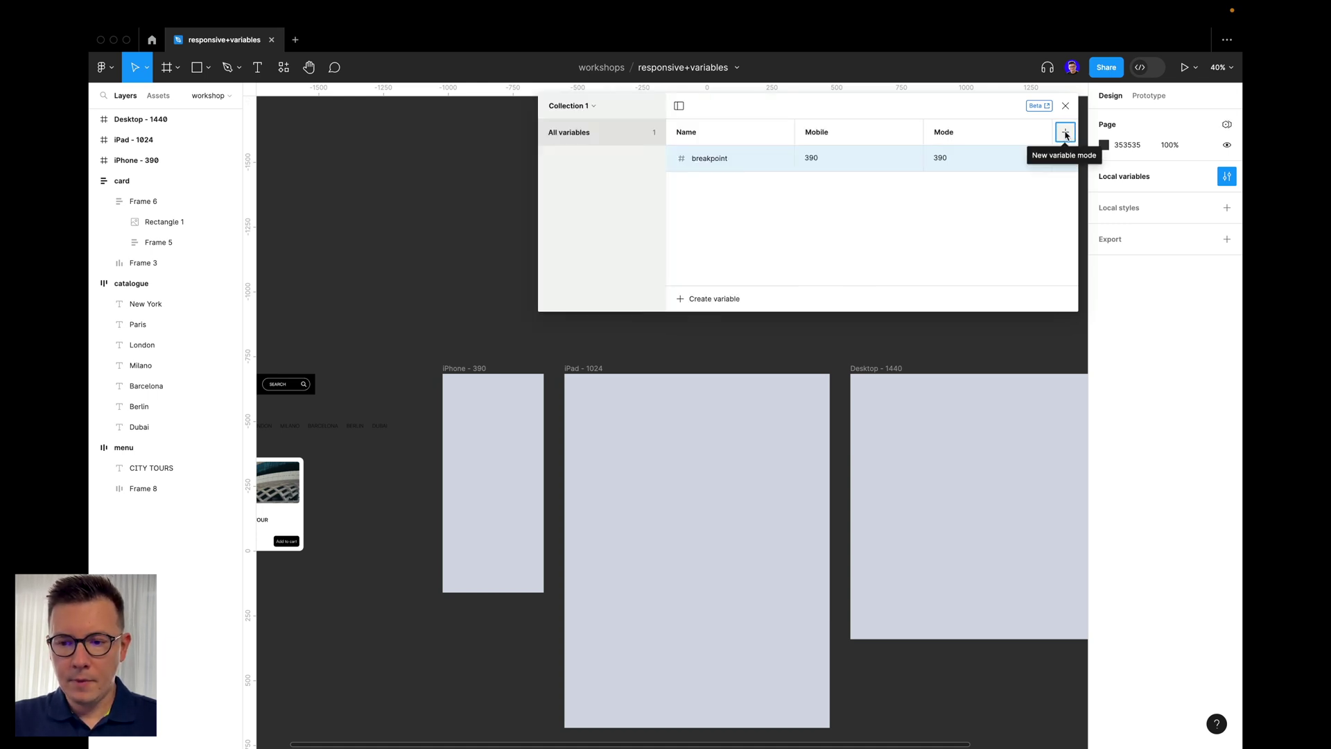
pyautogui.doubleClick(943, 132)
pyautogui.write('Tablet')
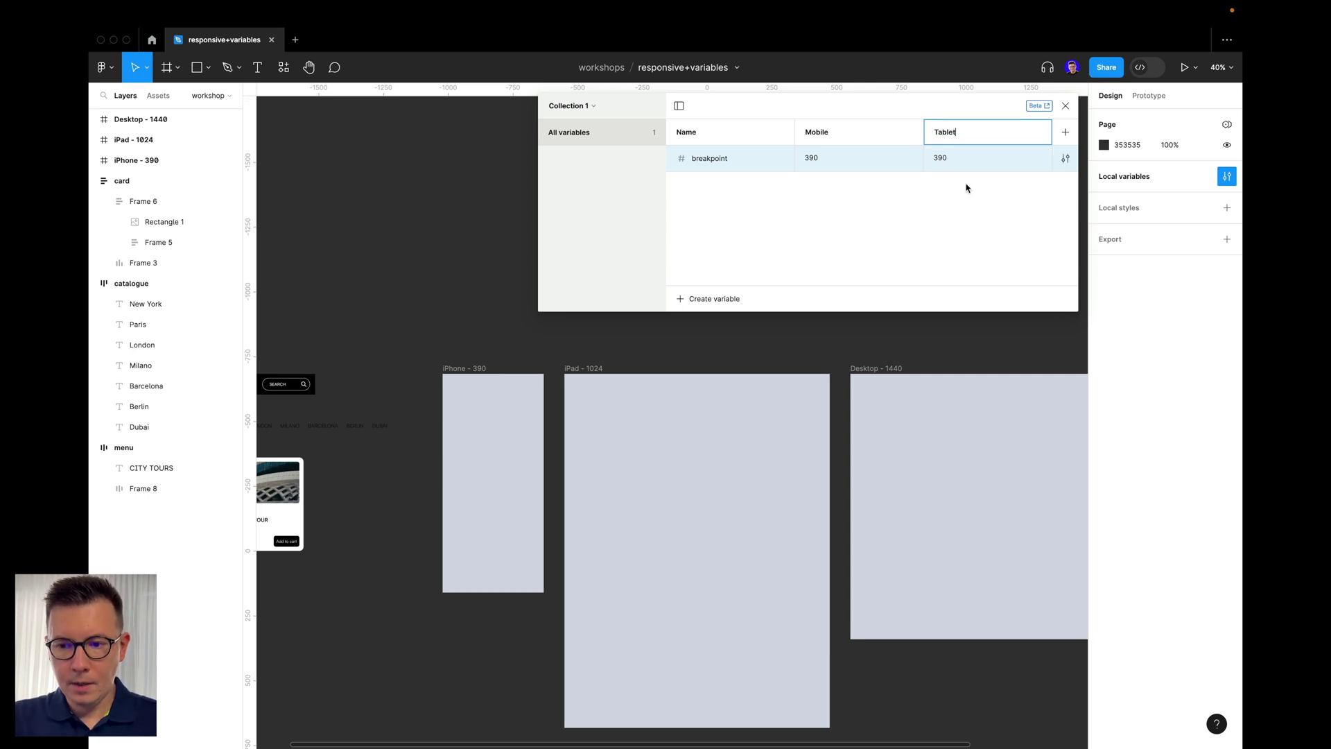
pyautogui.press('Return')
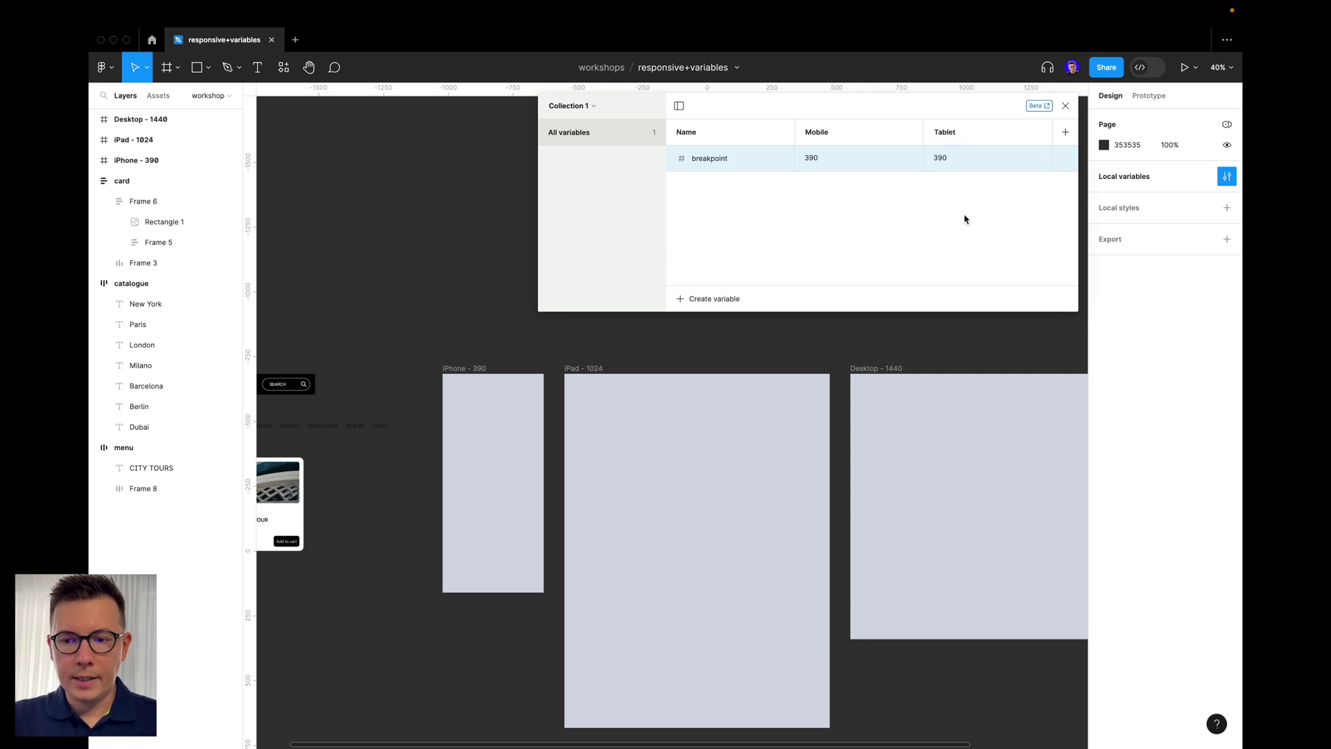
pyautogui.click(942, 159)
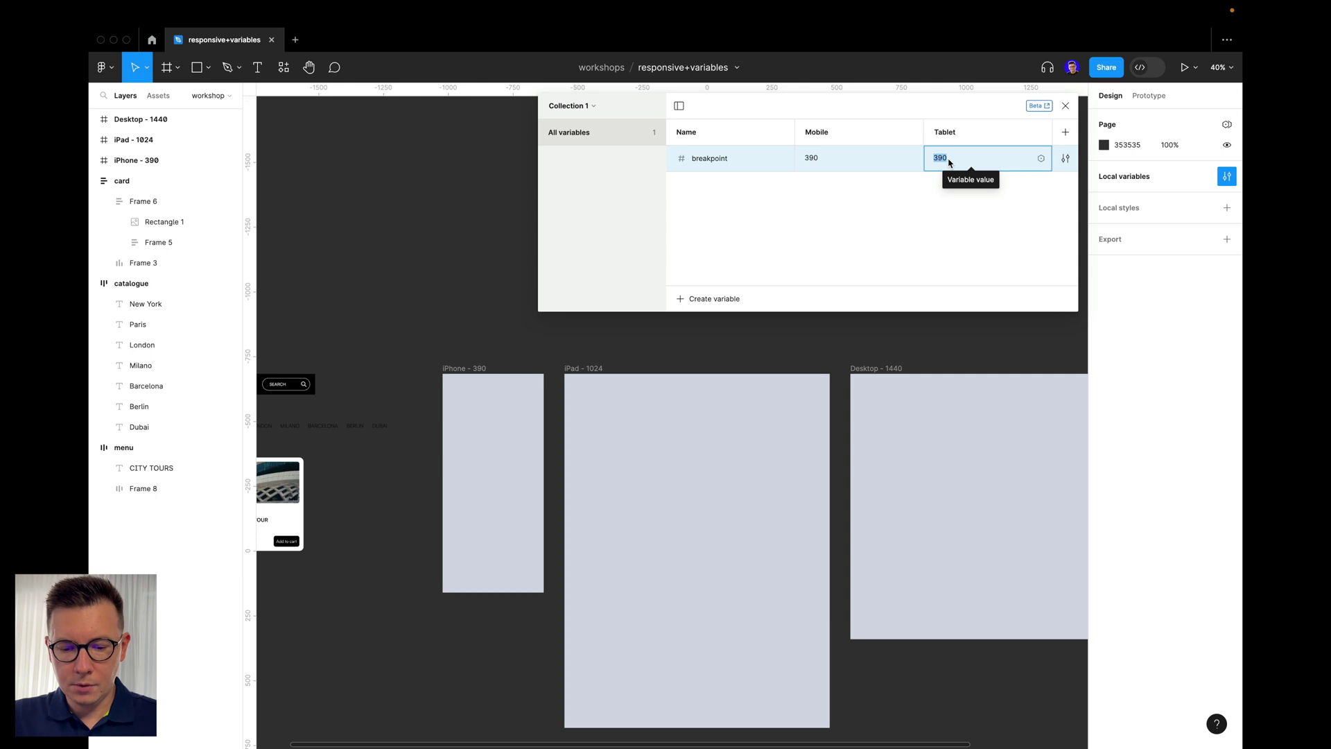
pyautogui.write('1024')
pyautogui.press('Return')
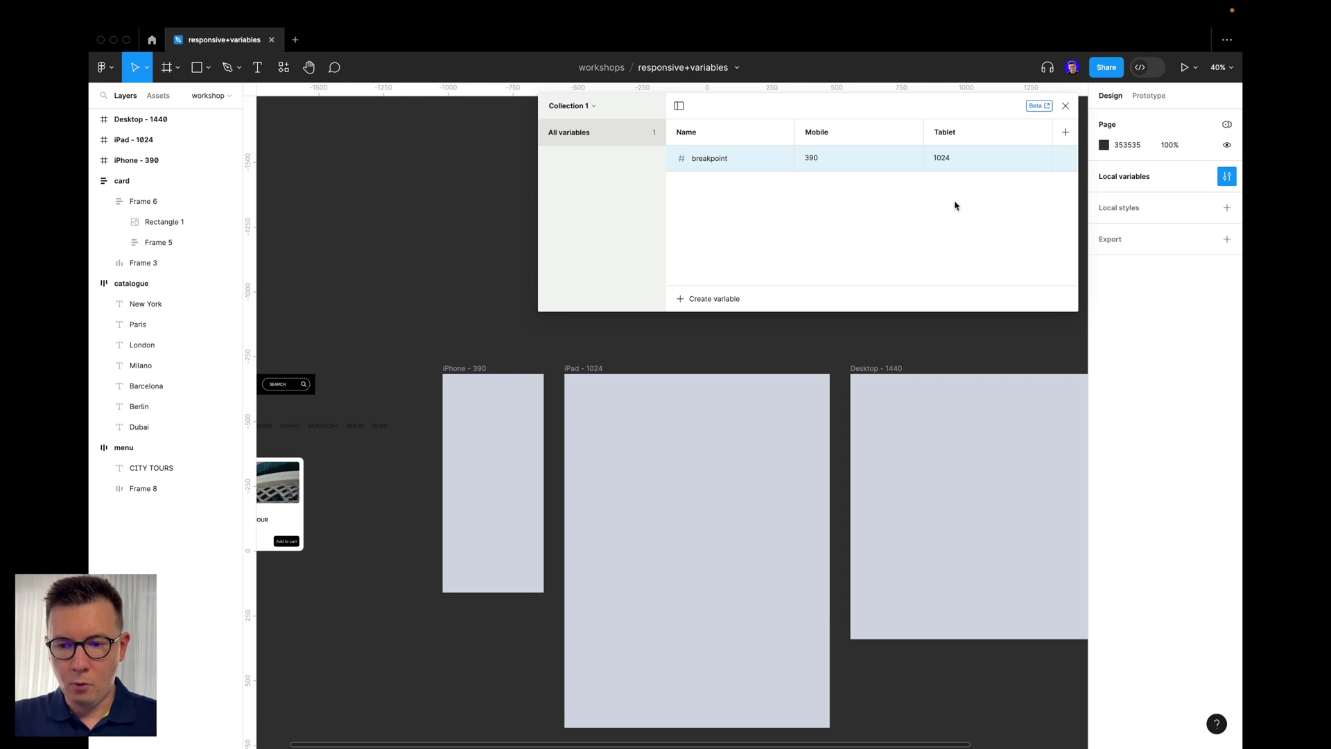
# - Add a Desktop mode with a breakpoint value of 1440
pyautogui.click(1066, 132)
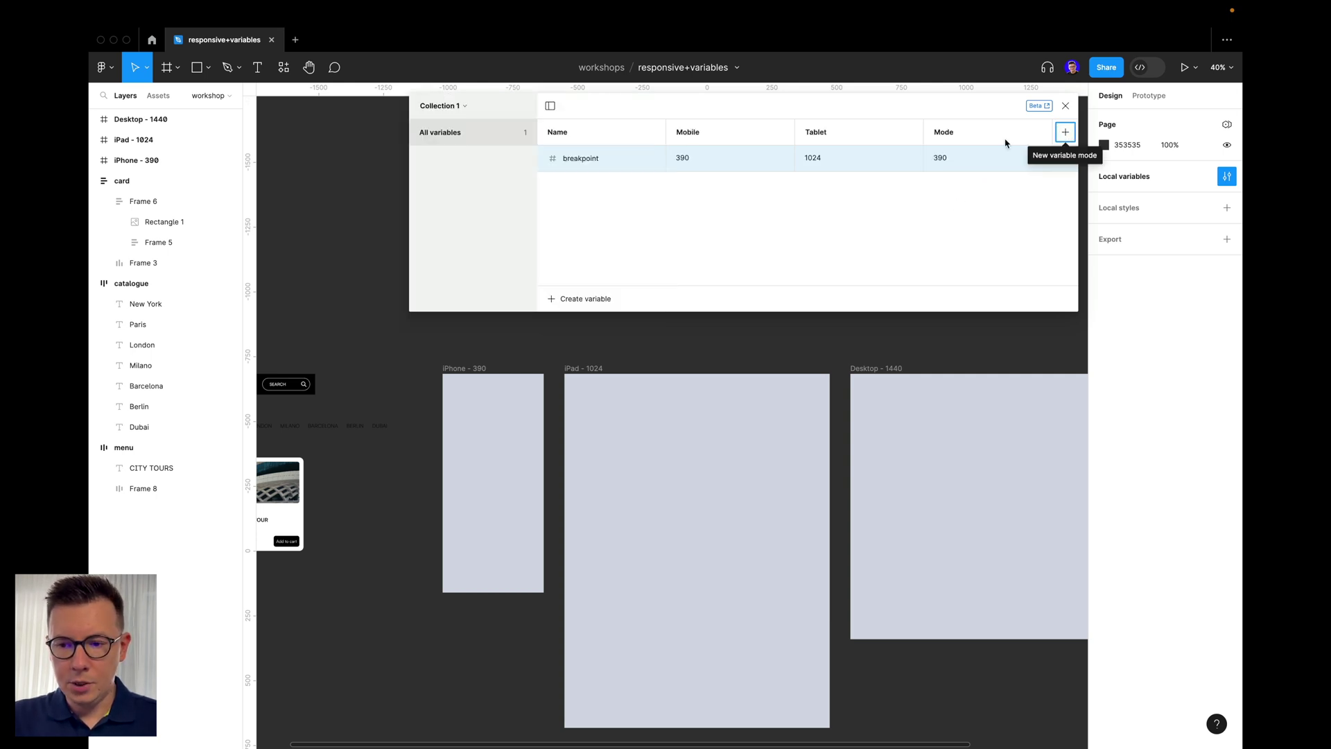
pyautogui.doubleClick(944, 133)
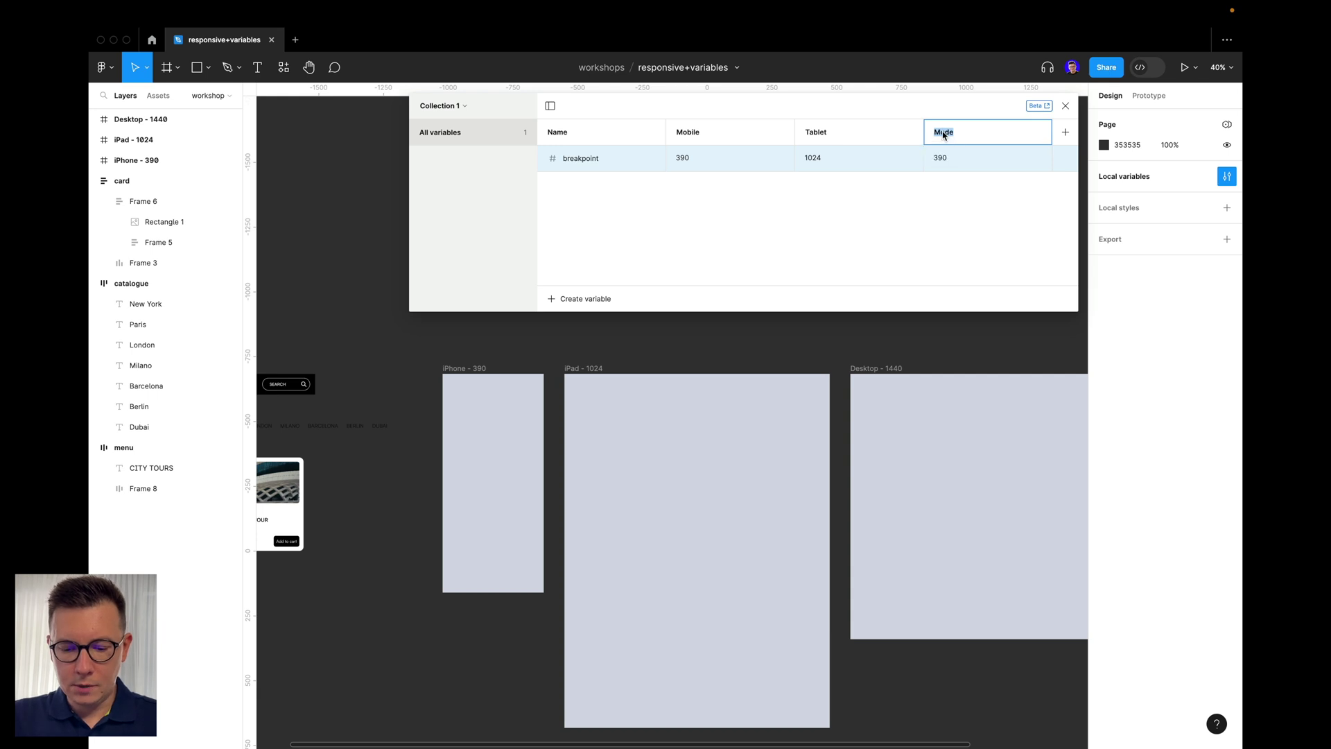
pyautogui.write('Desktop')
pyautogui.press('Return')
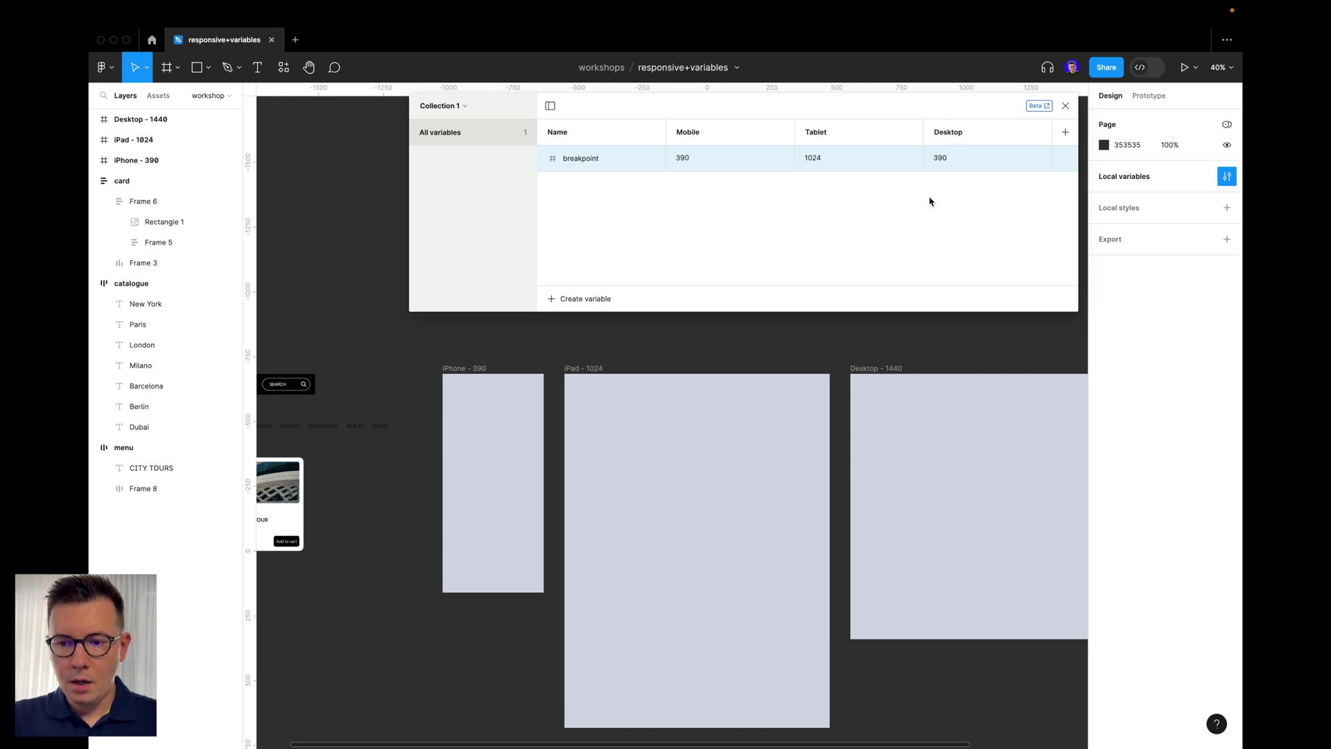
pyautogui.click(941, 160)
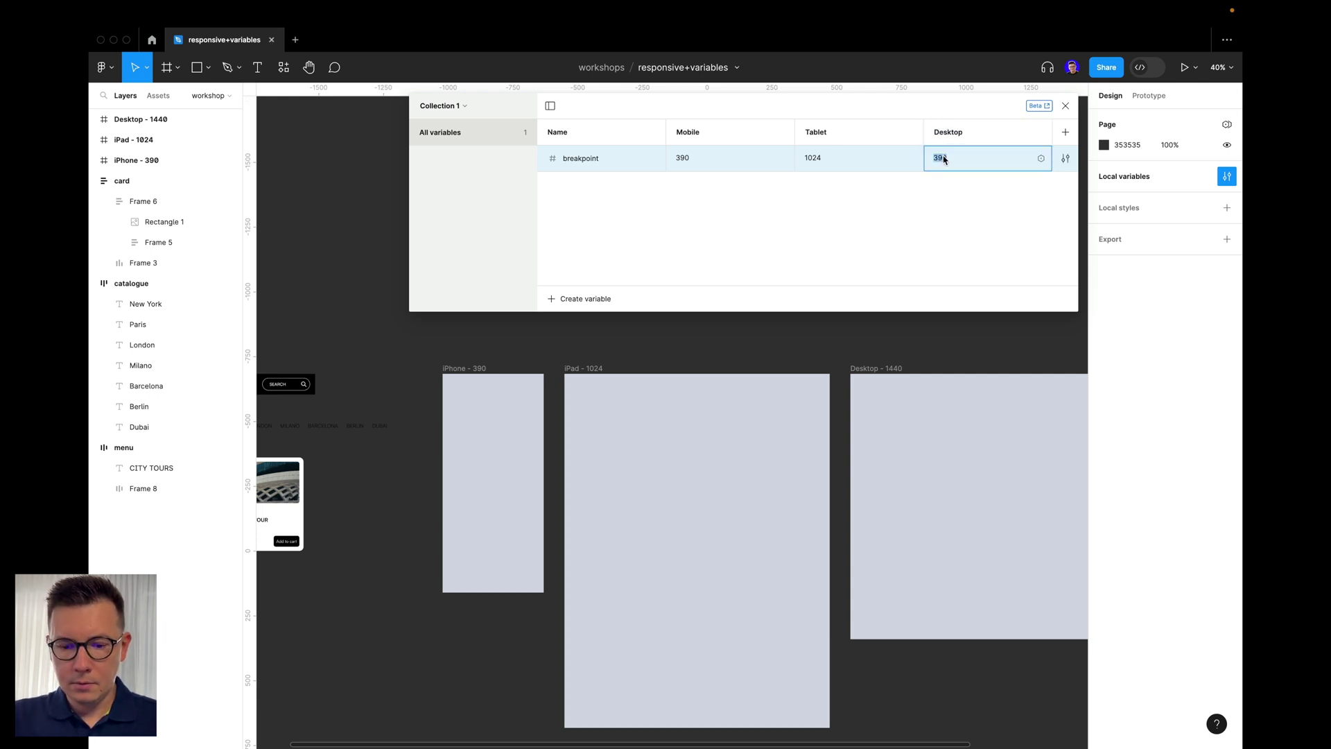
pyautogui.write('1')
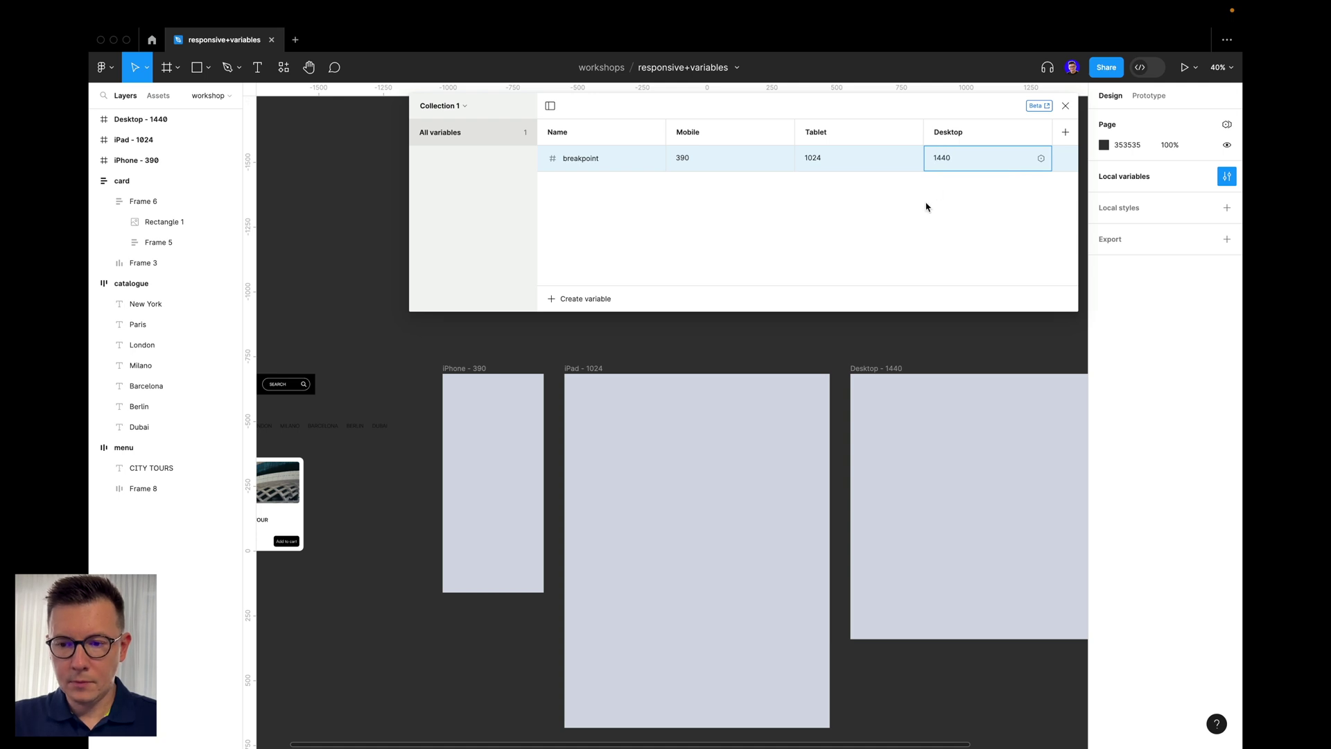
pyautogui.write('440')
pyautogui.press('Return')
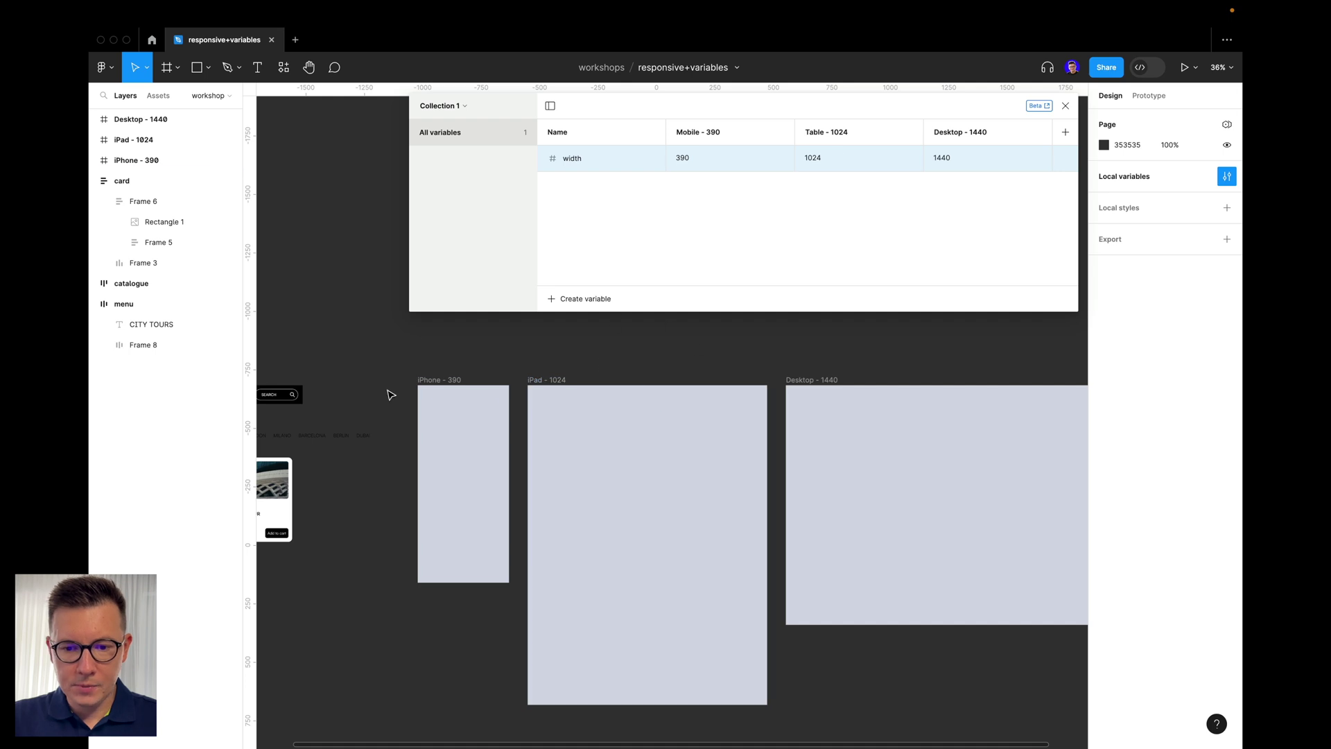
# - Bind the width variable to the iPhone - 390 frame's W field
pyautogui.click(430, 378)
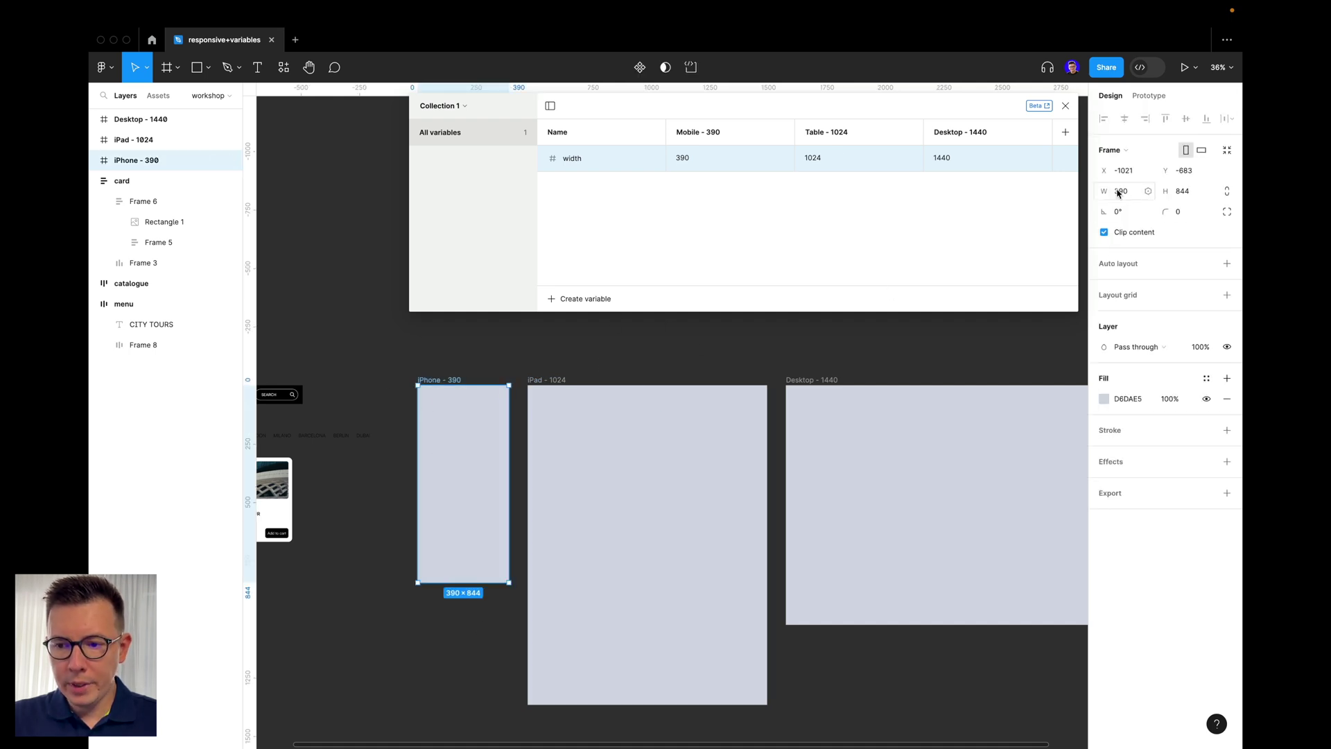
pyautogui.moveTo(1131, 198)
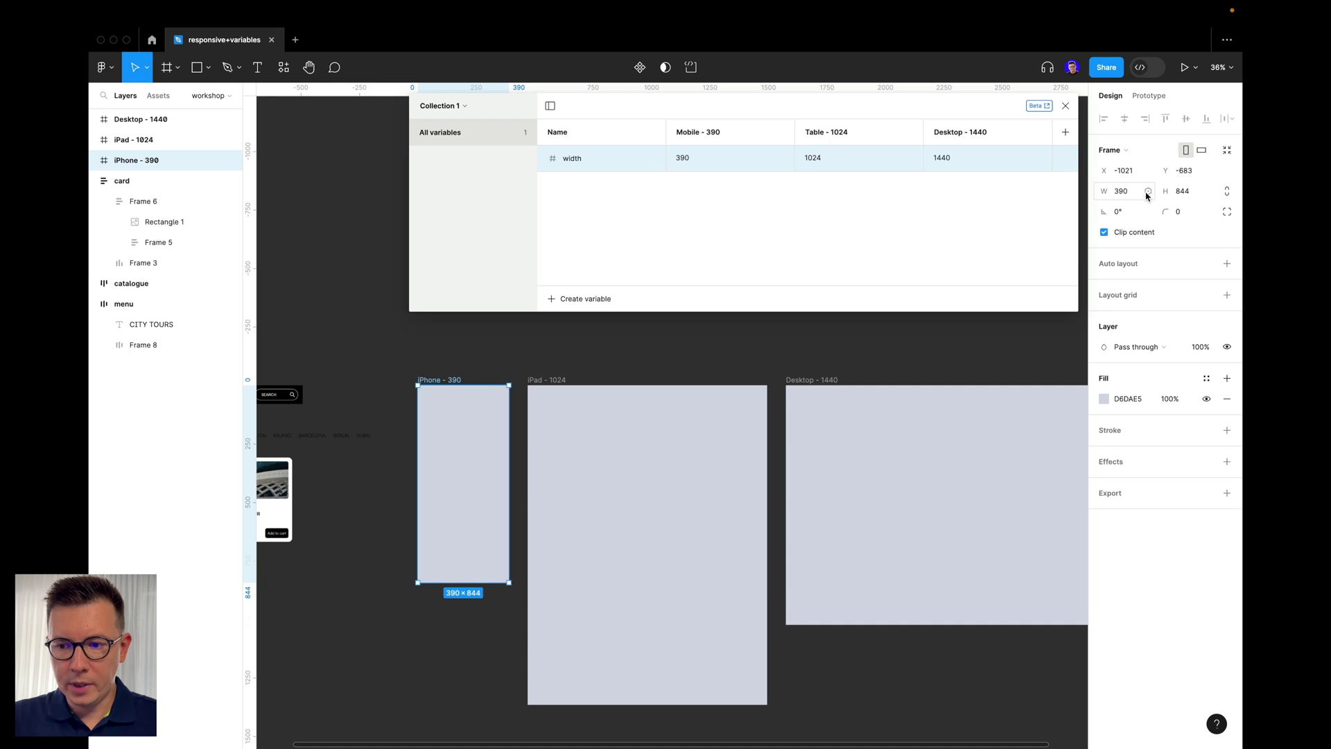
pyautogui.click(1148, 193)
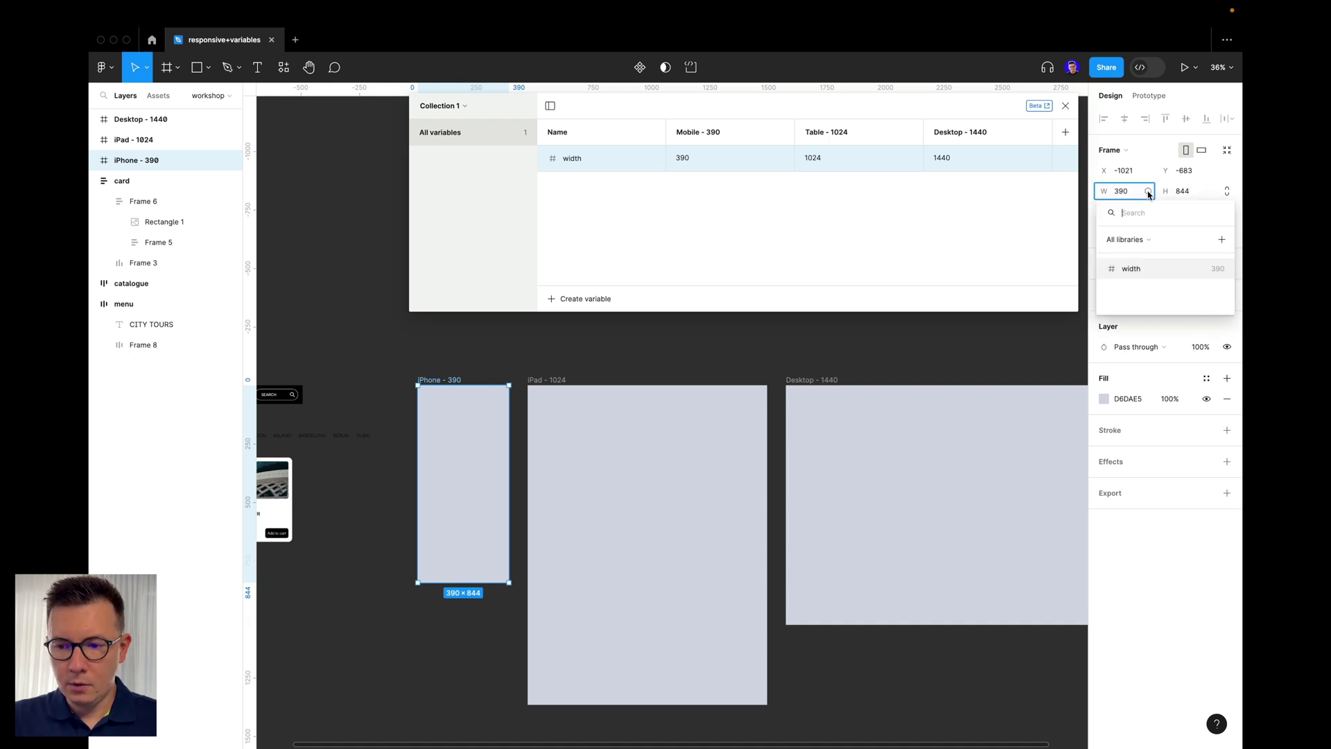
pyautogui.click(1151, 269)
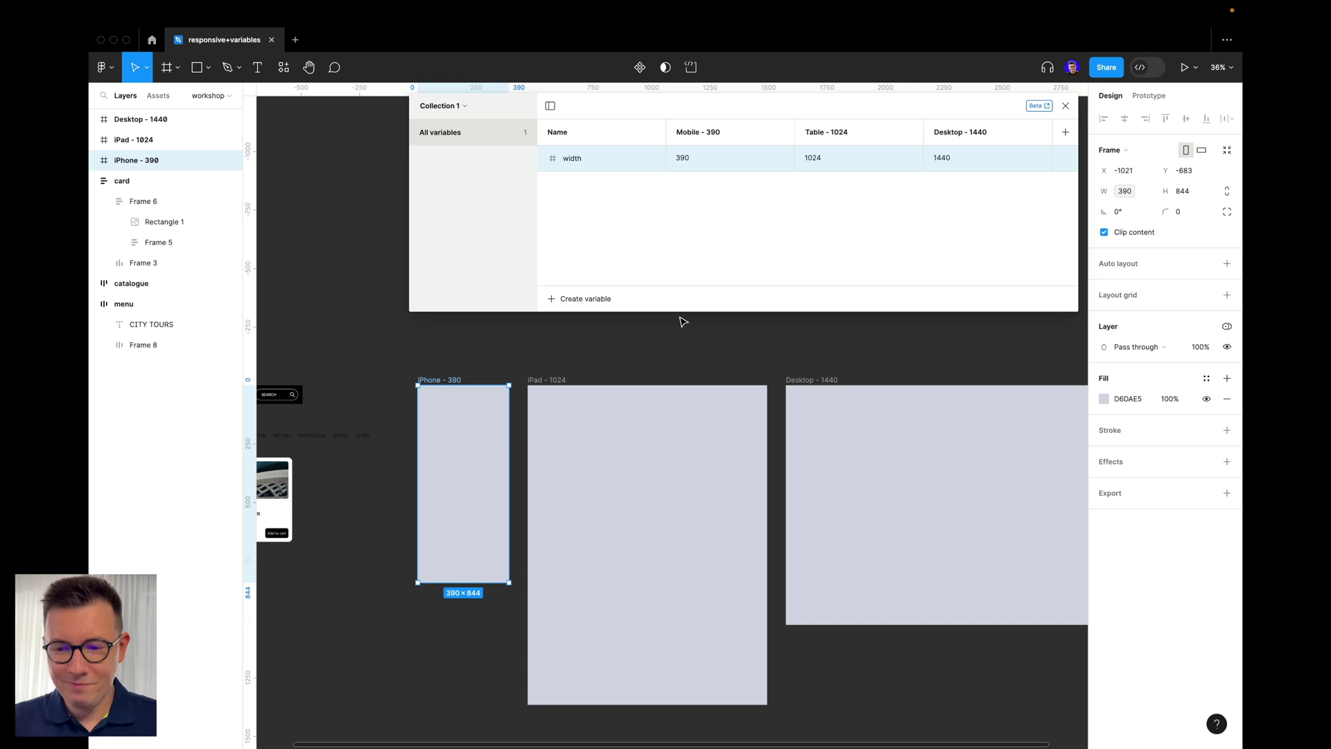
pyautogui.click(489, 341)
# - Bind the width variable to the iPad - 1024 frame's W, shrinking it to 390
pyautogui.click(553, 379)
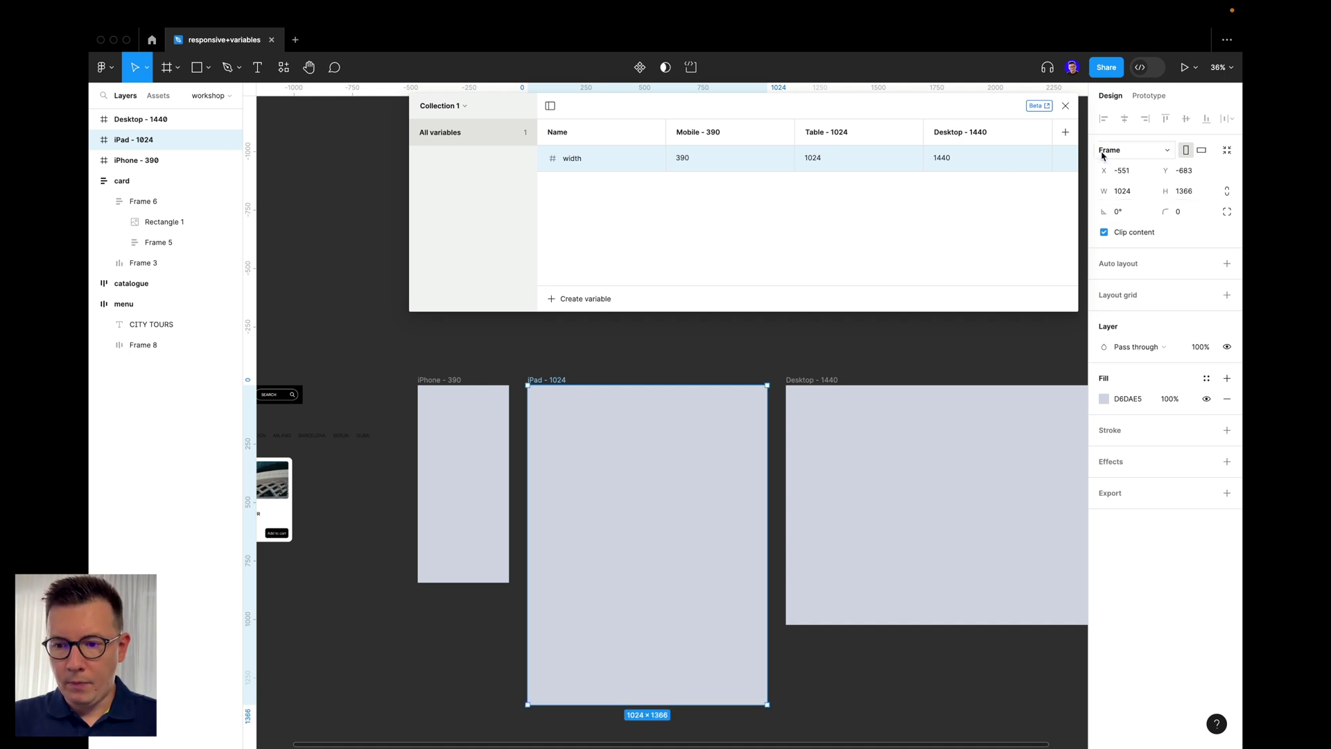
pyautogui.click(1147, 191)
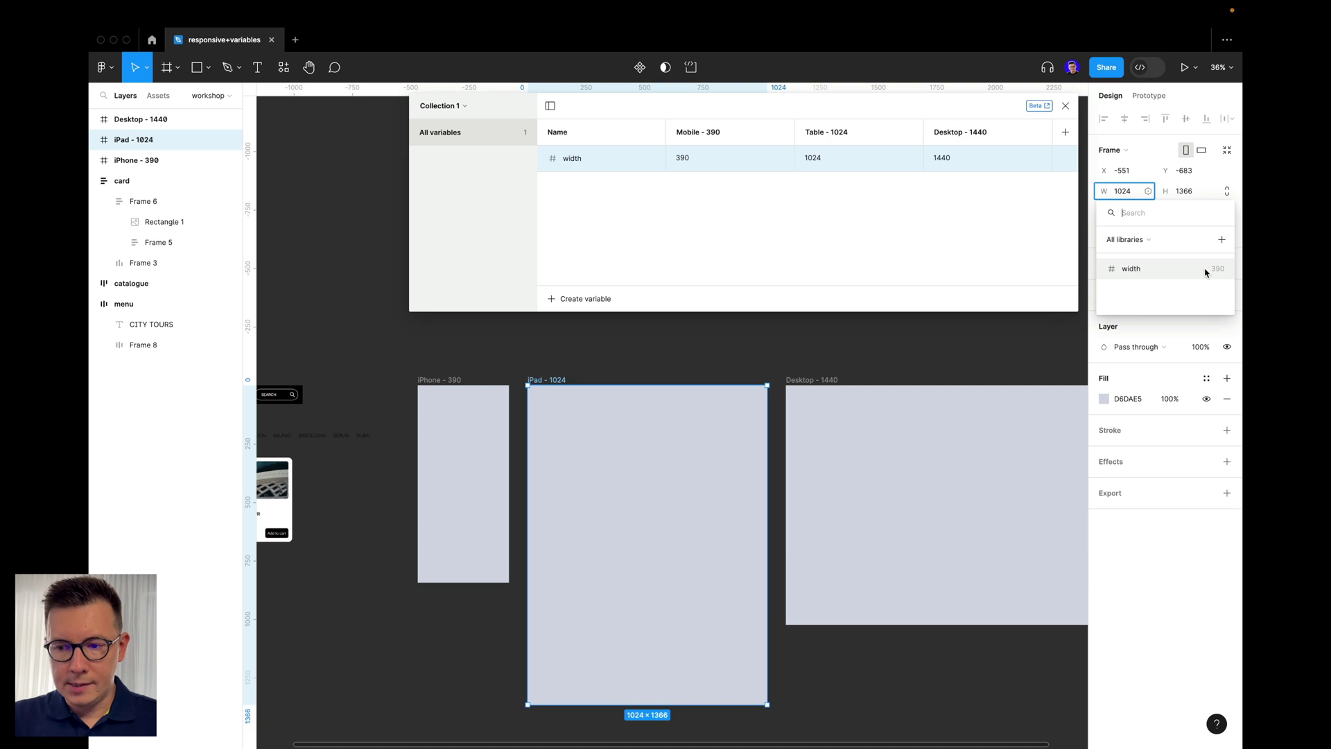
pyautogui.click(559, 374)
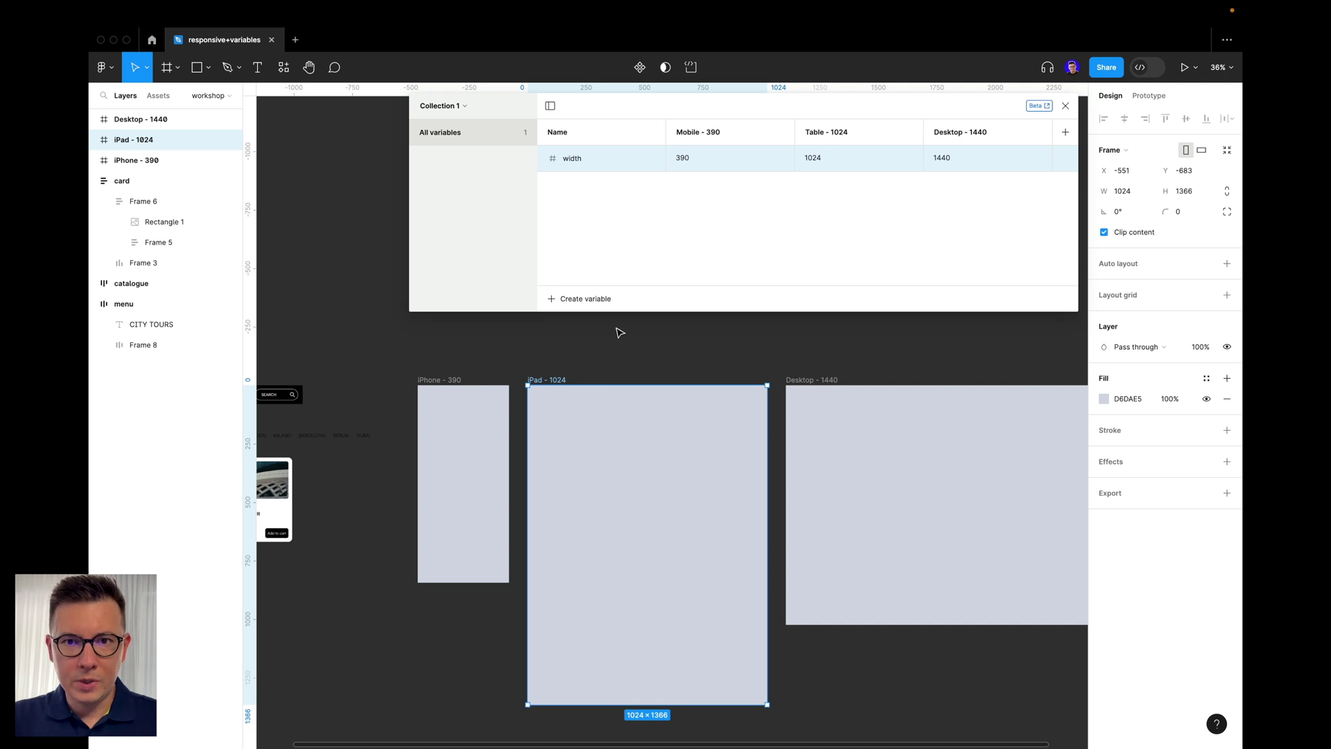
pyautogui.click(1116, 191)
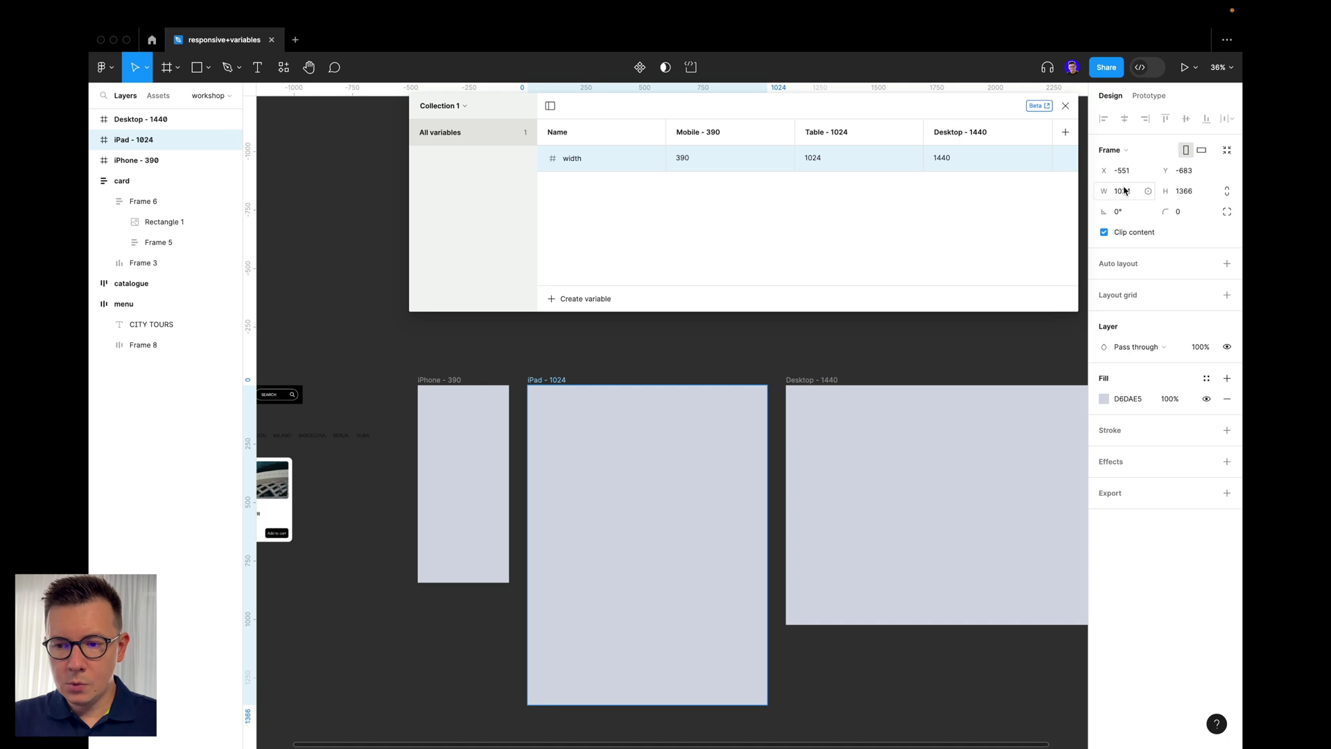
pyautogui.click(1148, 192)
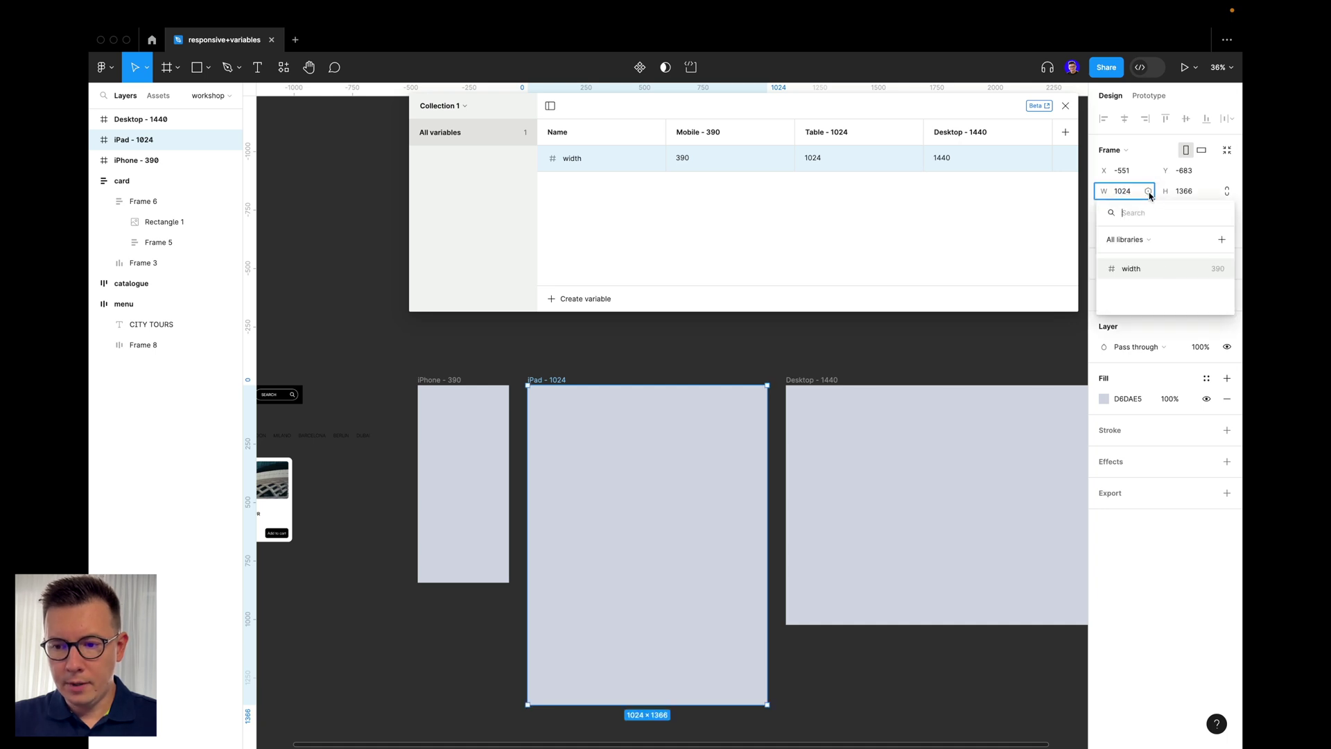
pyautogui.click(1202, 271)
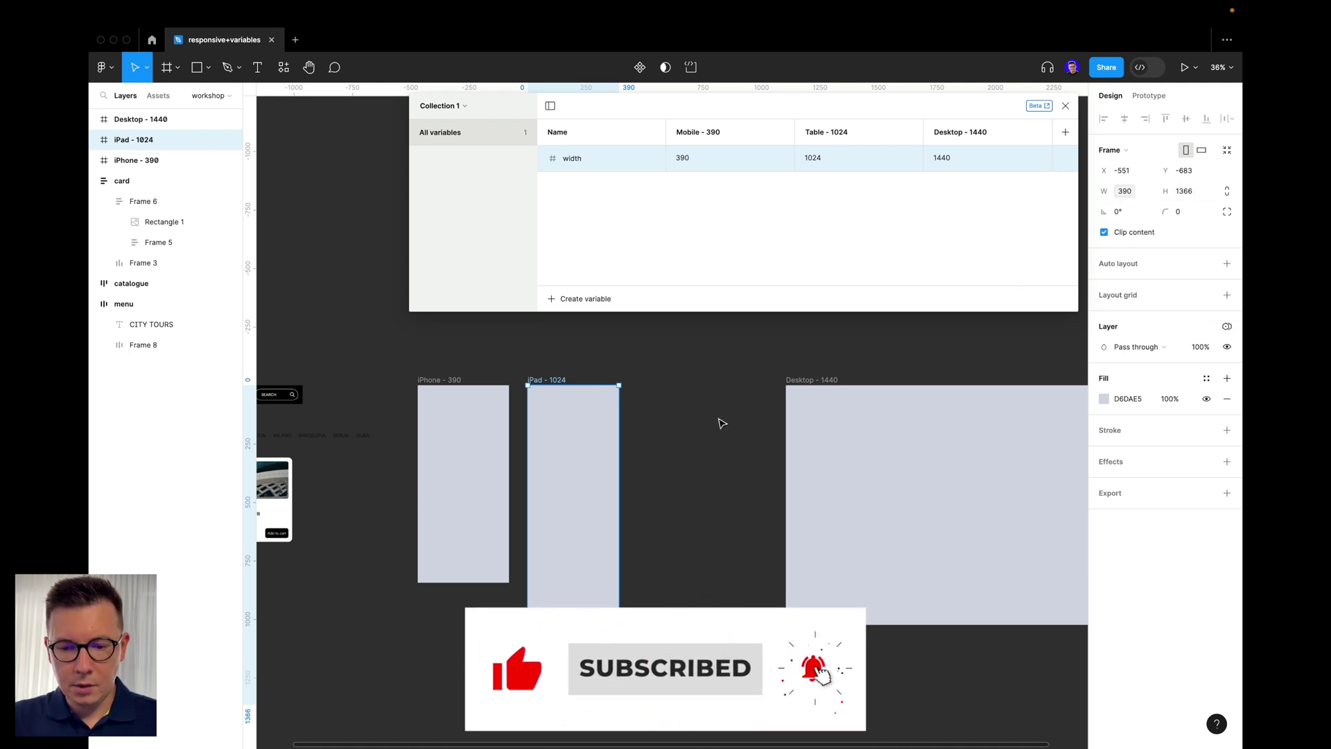
pyautogui.click(1227, 326)
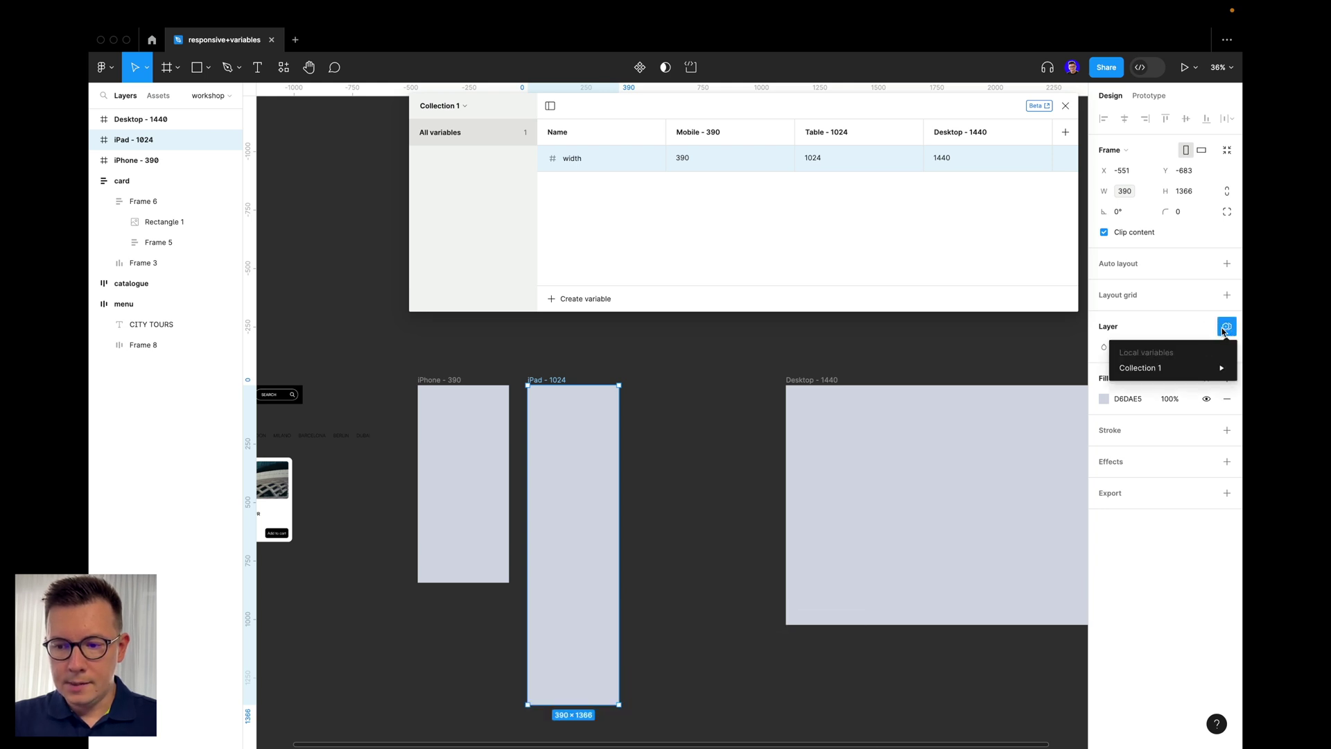
# - Put the iPad frame in the Table - 1024 mode and rename it Tablet - 1024
pyautogui.moveTo(1217, 365)
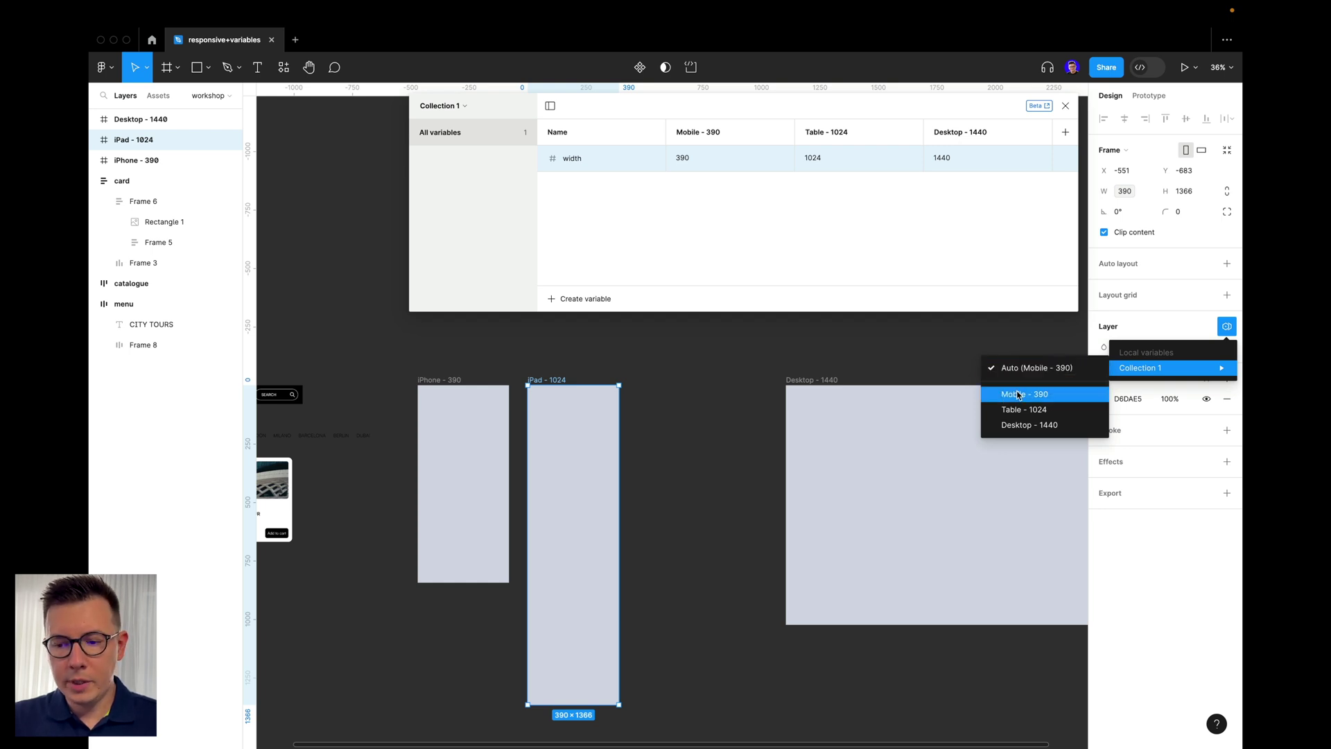
pyautogui.click(1016, 416)
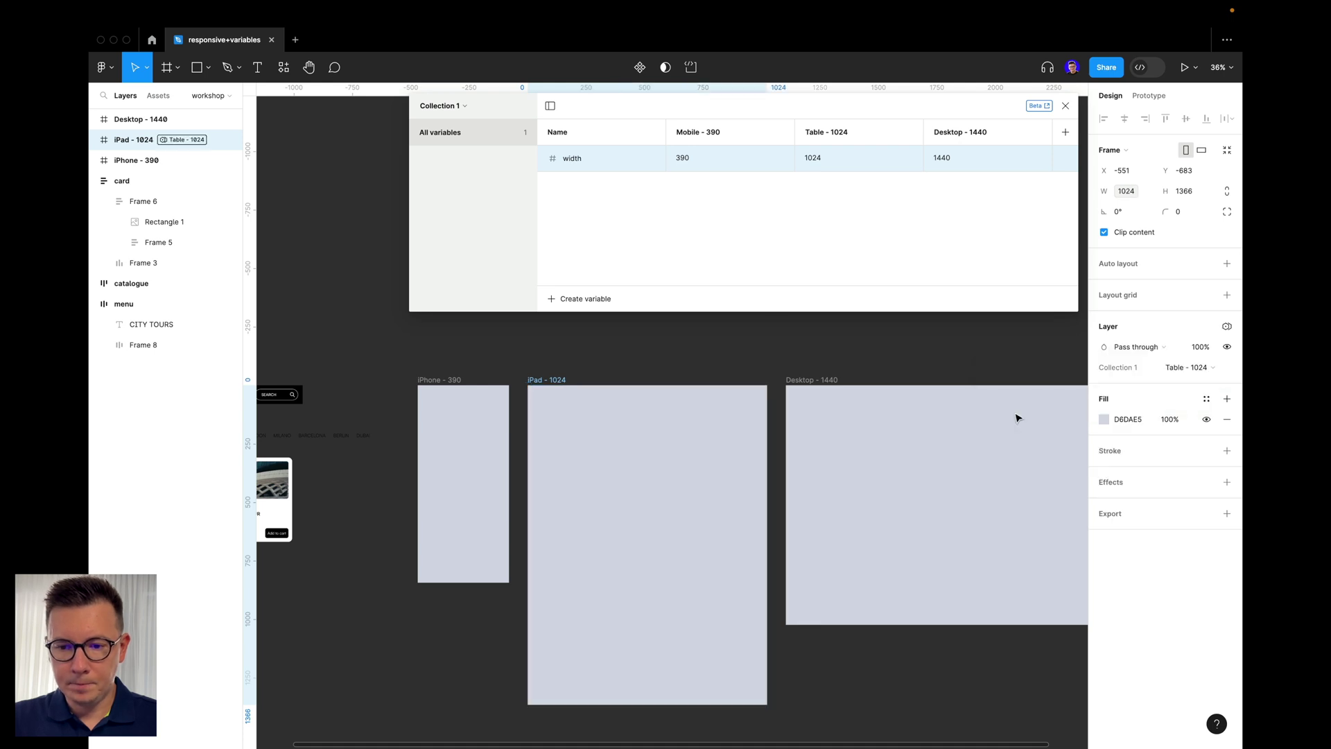
pyautogui.doubleClick(819, 134)
pyautogui.click(824, 134)
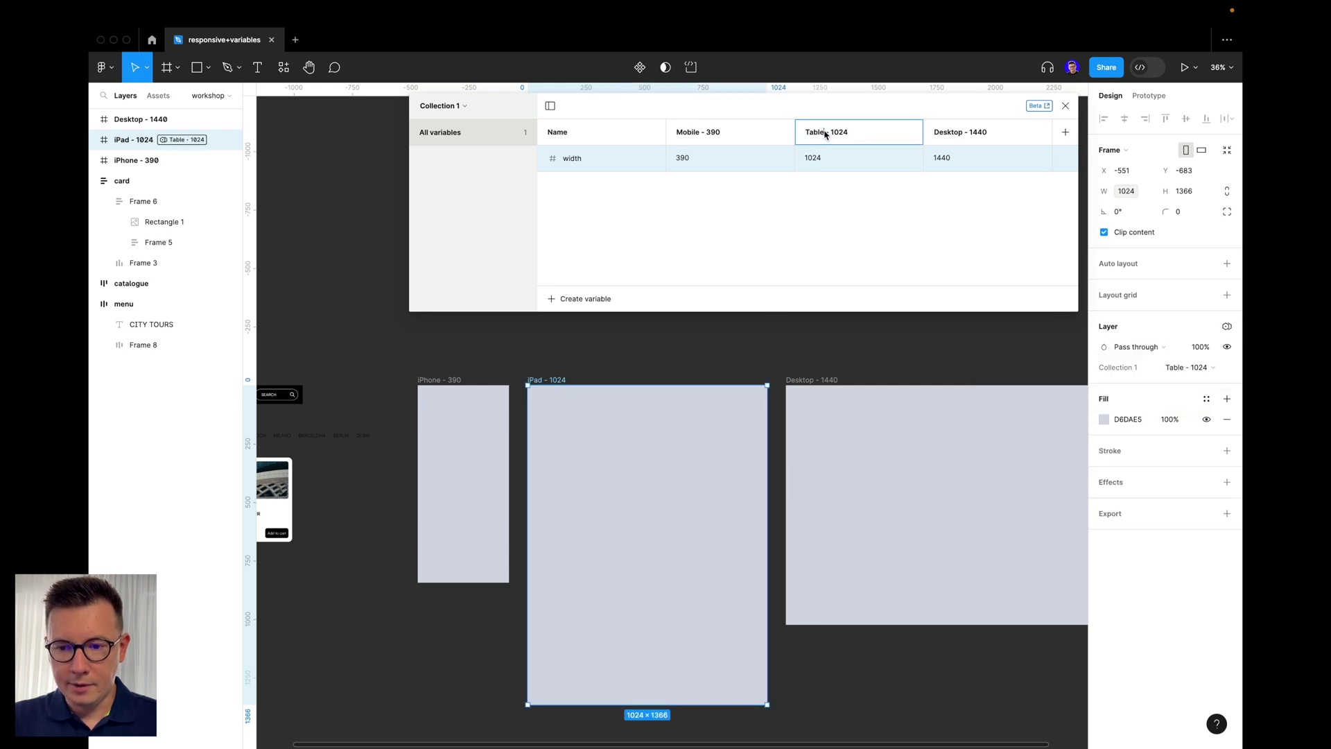
pyautogui.write('t')
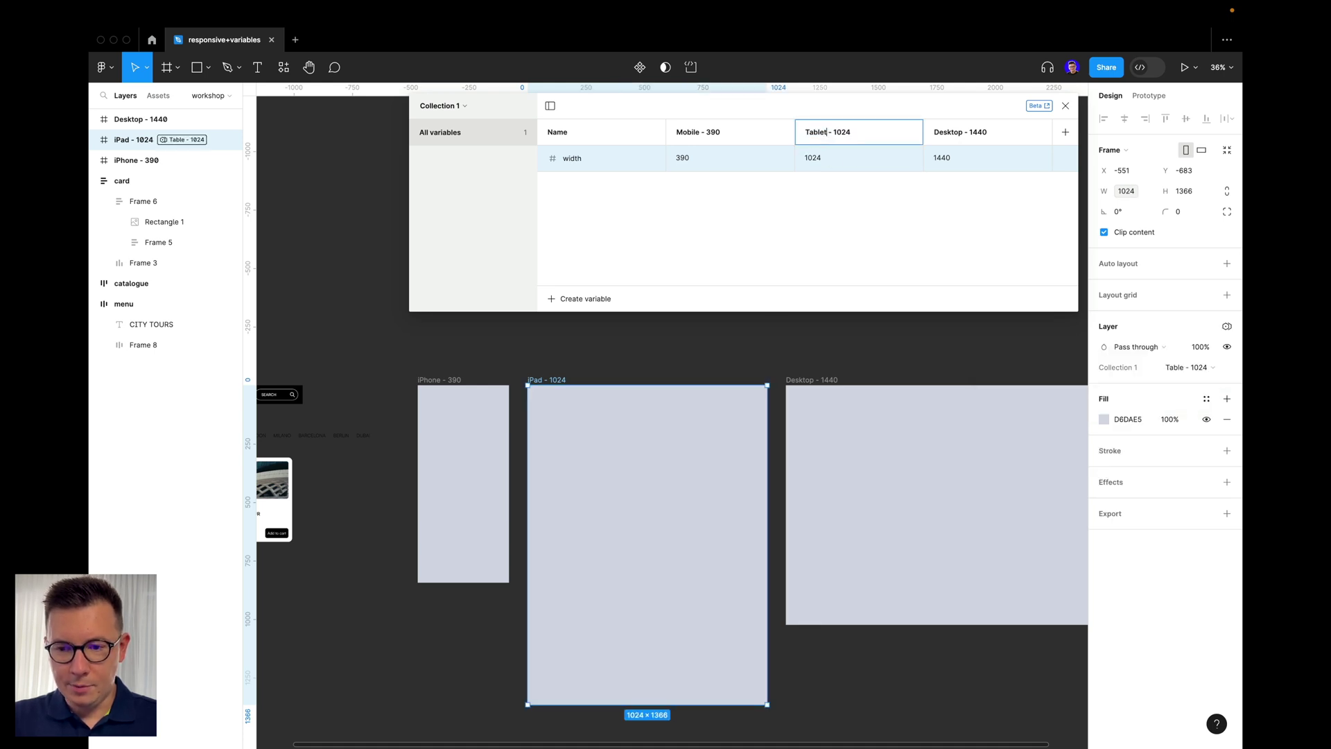
pyautogui.click(794, 329)
# - Bind the Desktop frame's width to the width variable and set it to Desktop - 1440 mode
pyautogui.click(803, 380)
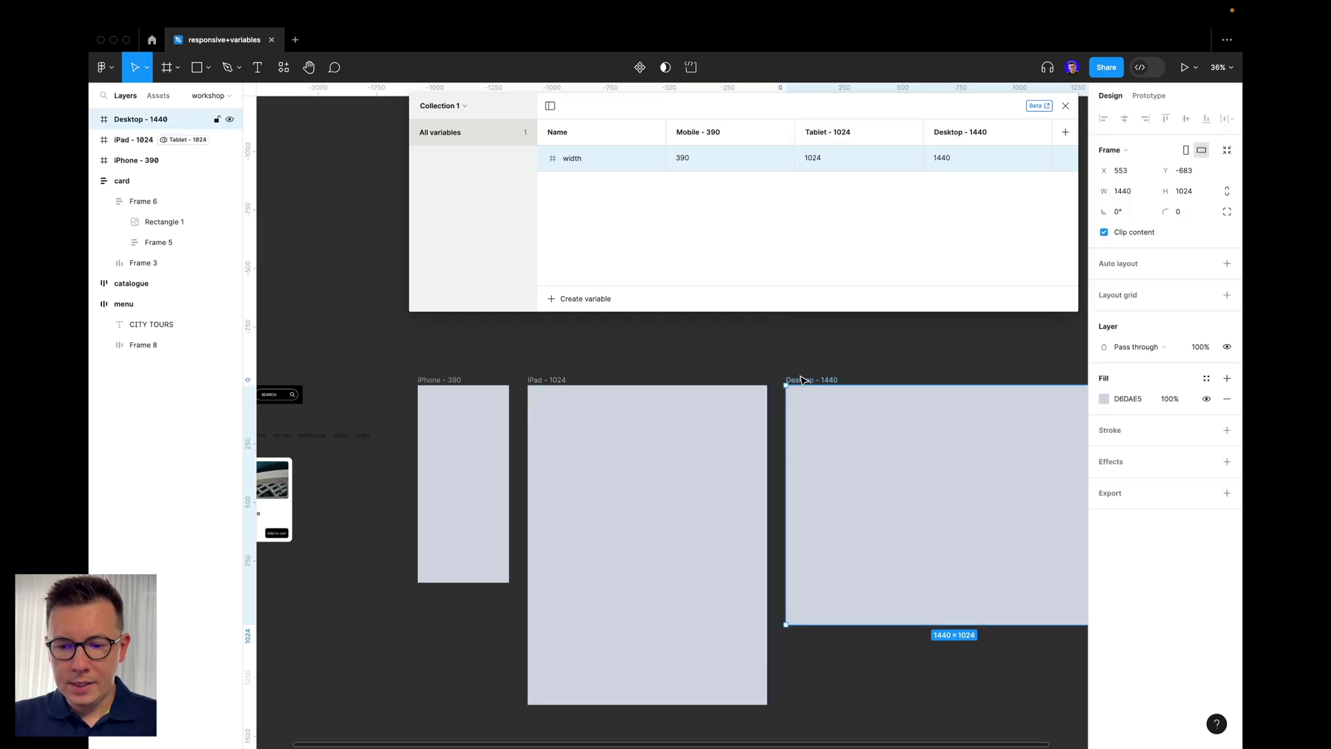
pyautogui.click(1147, 192)
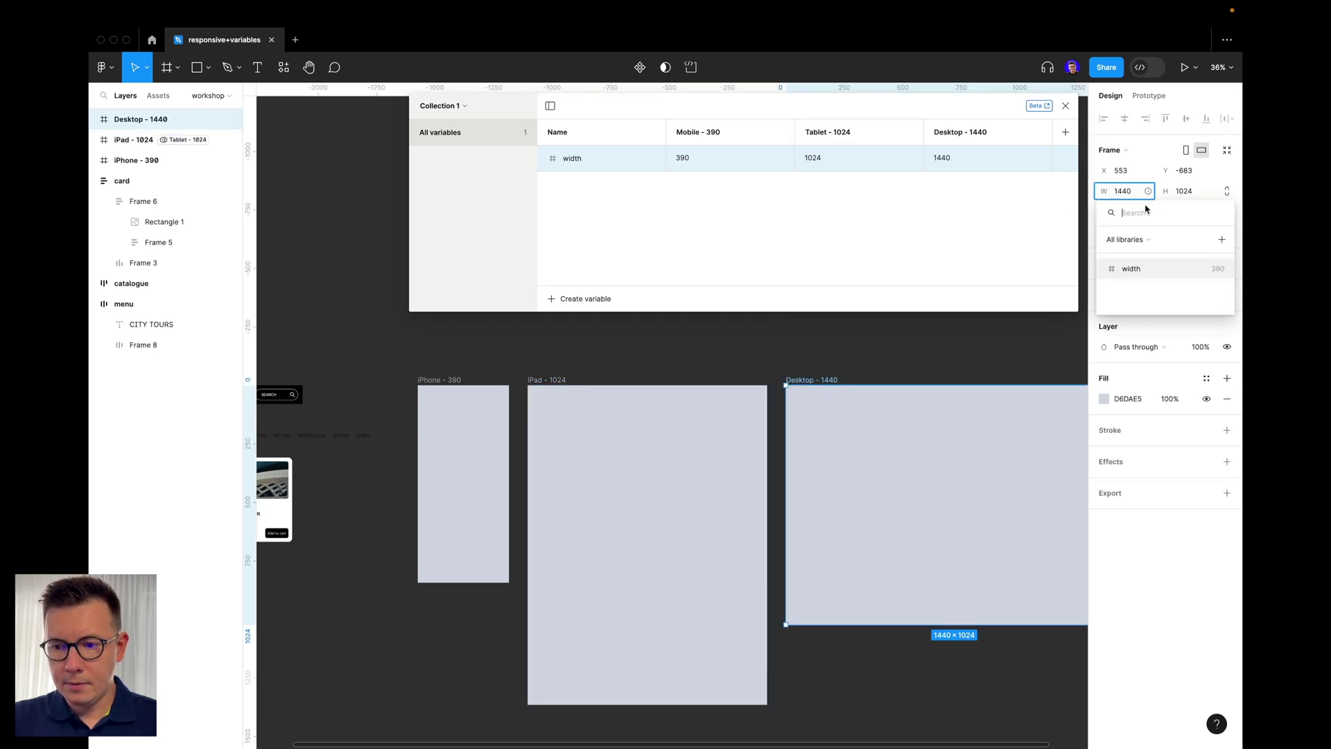
pyautogui.click(1156, 271)
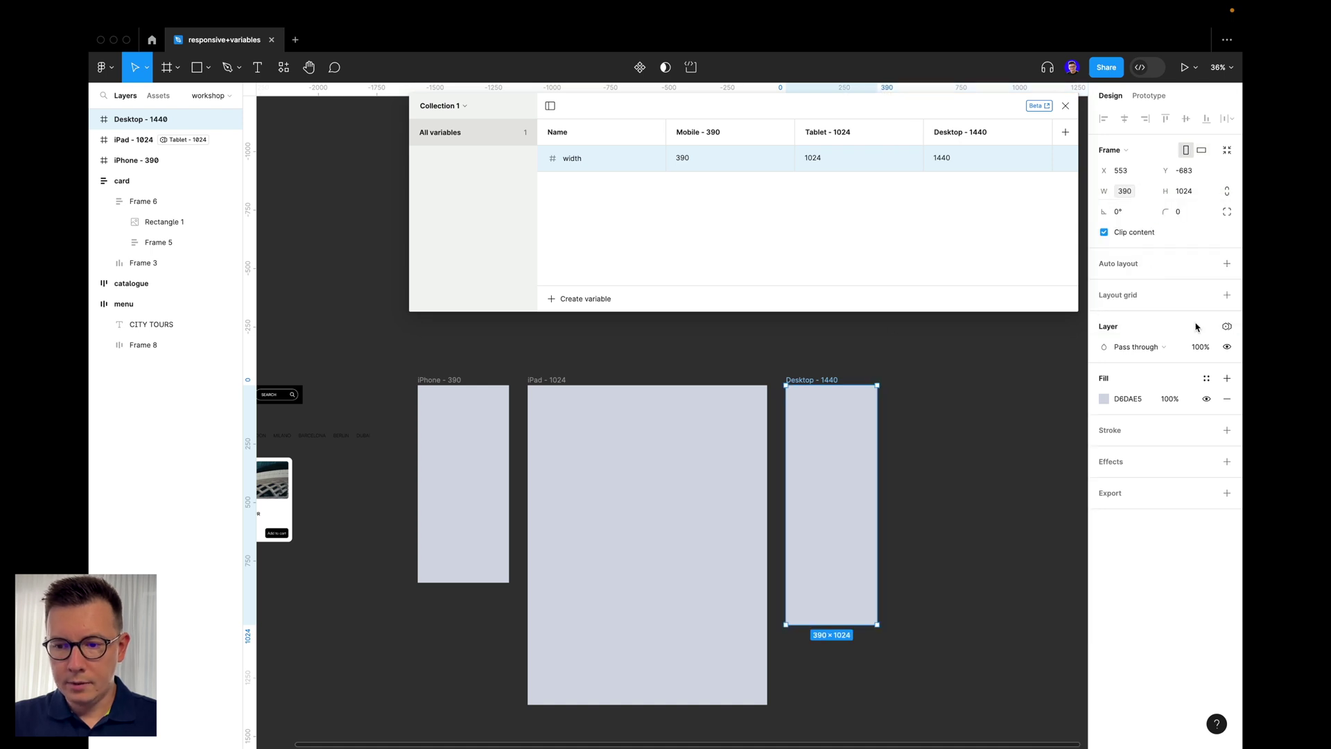
pyautogui.click(1228, 328)
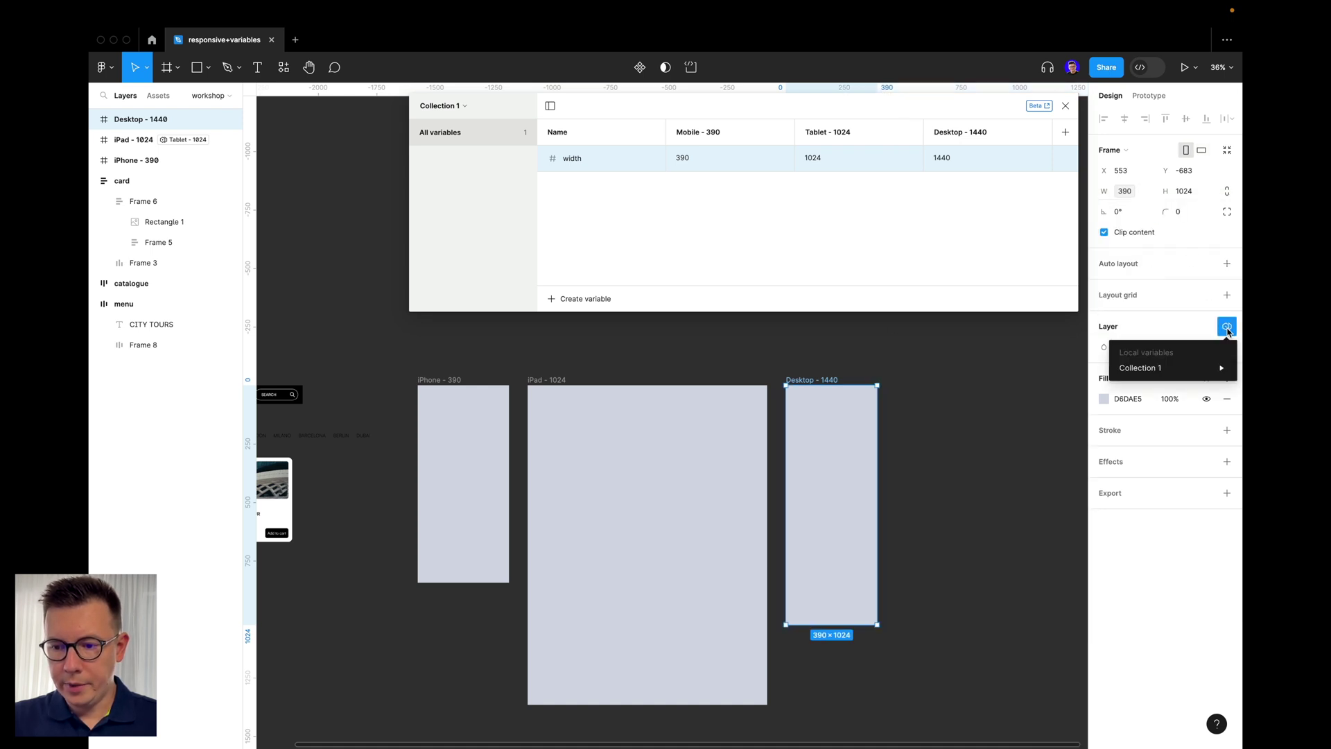
pyautogui.moveTo(1200, 375)
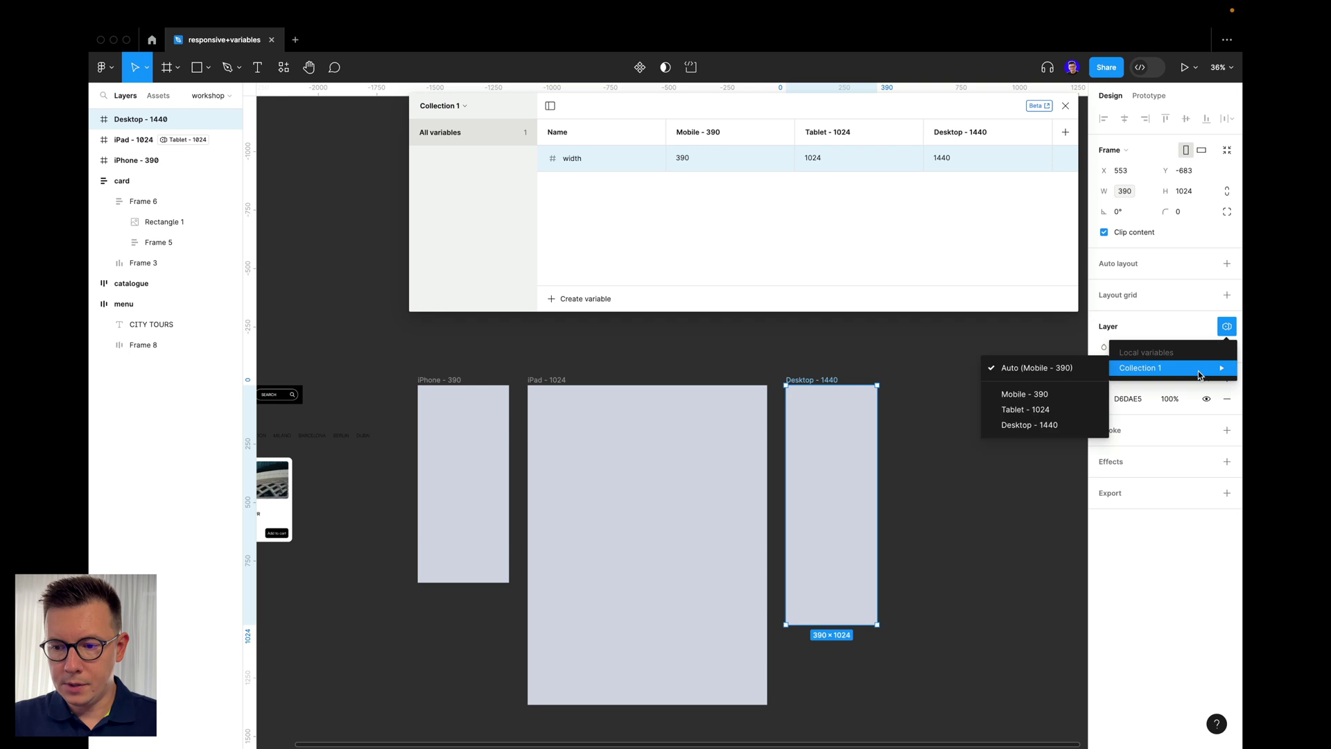
pyautogui.click(1016, 426)
pyautogui.click(871, 350)
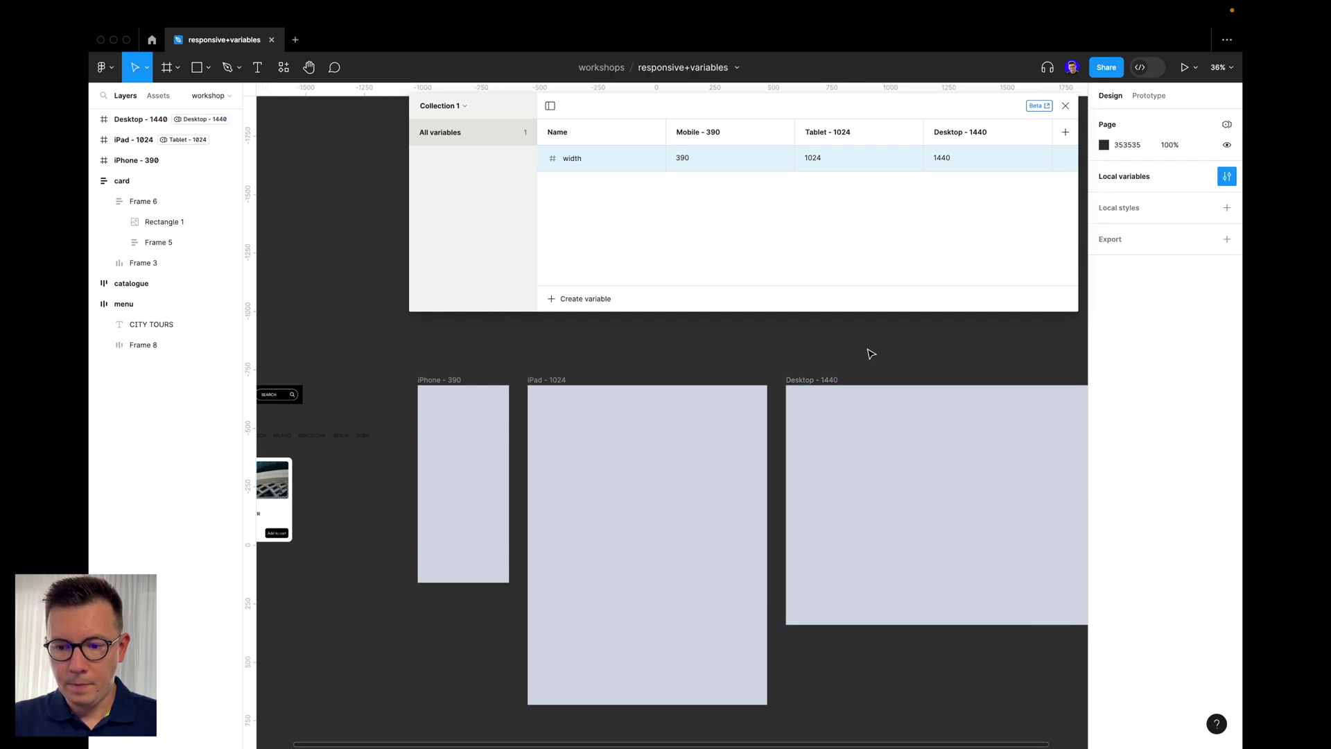
pyautogui.hscroll(2, 872, 352)
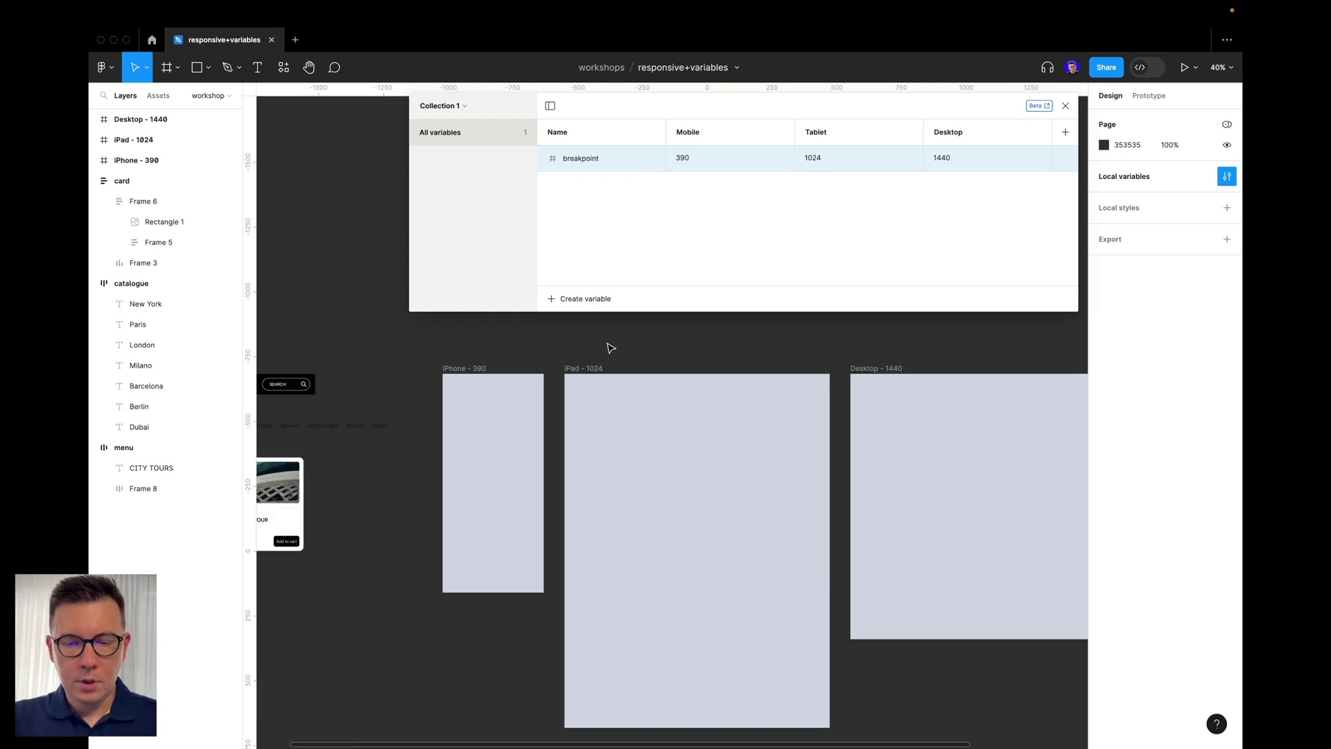
pyautogui.hscroll(-5, 591, 377)
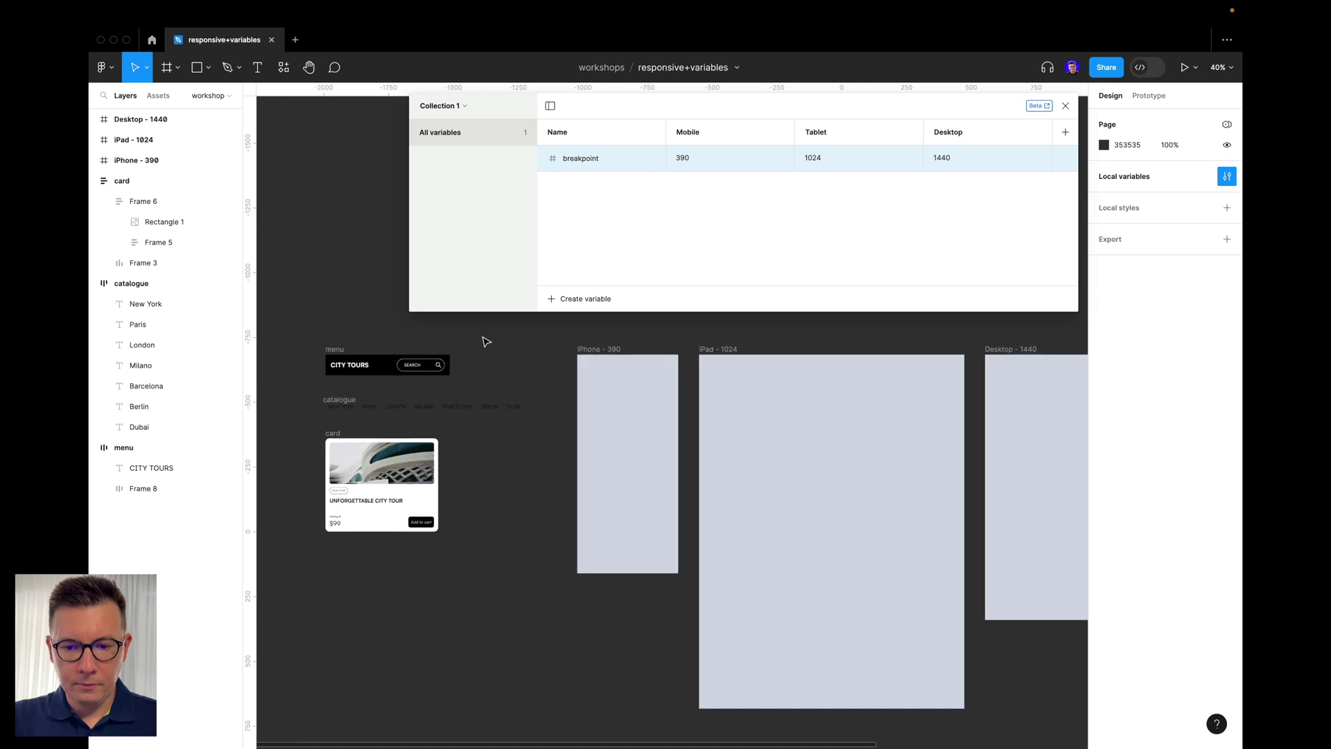
pyautogui.scroll(5, 481, 347)
pyautogui.hscroll(-3, 481, 347)
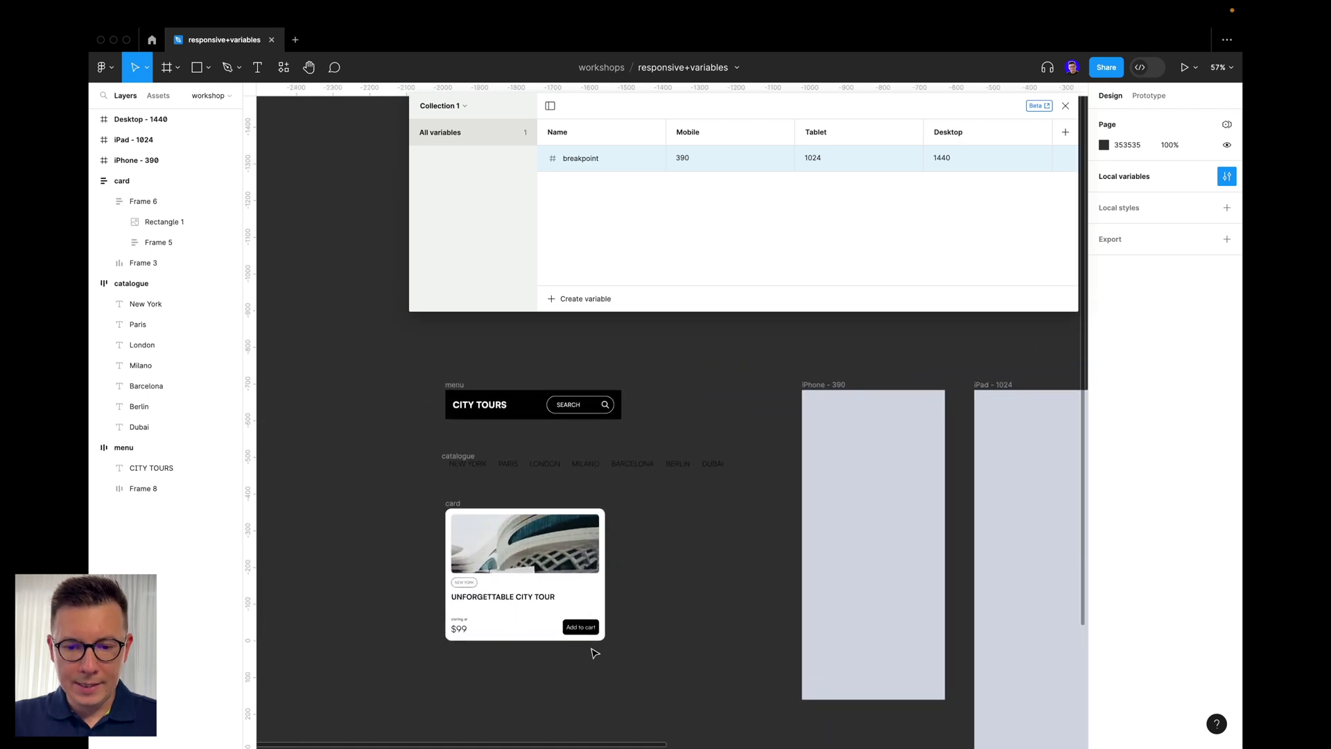
pyautogui.hscroll(2, 663, 355)
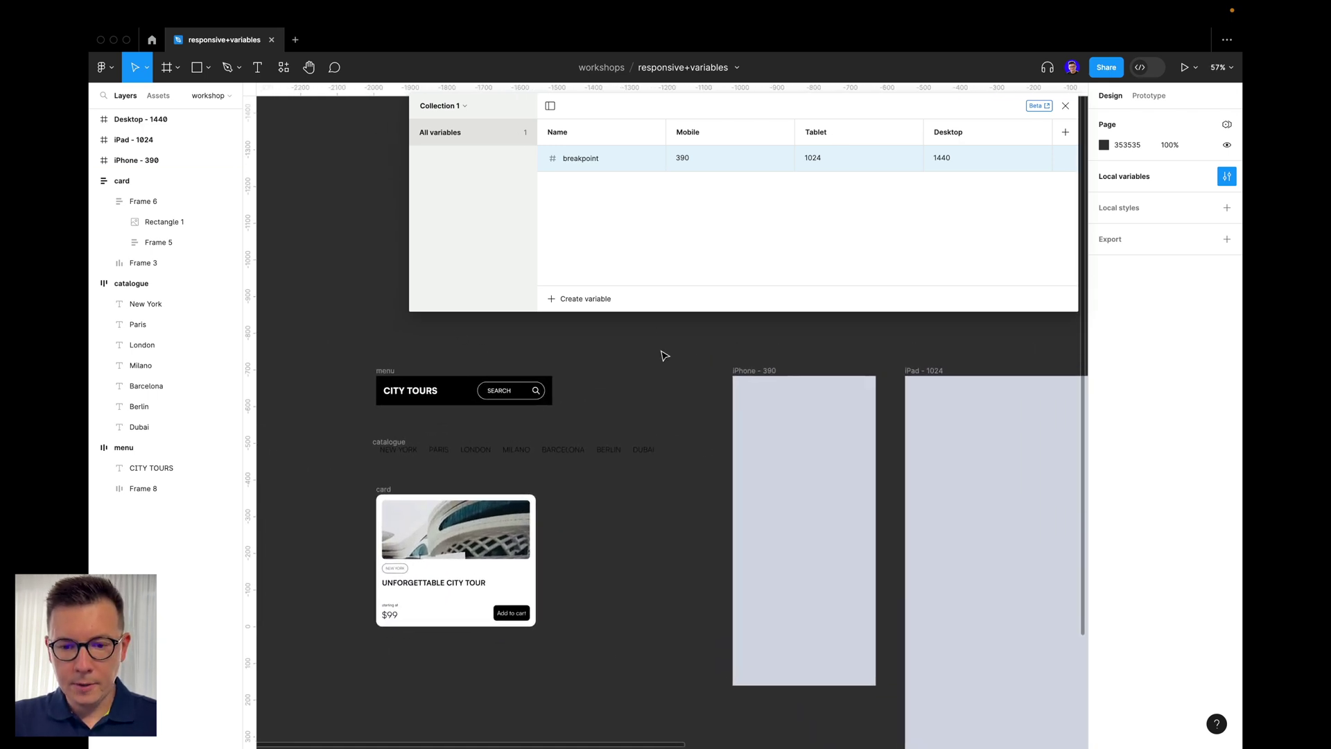
pyautogui.scroll(1, 663, 356)
pyautogui.click(386, 415)
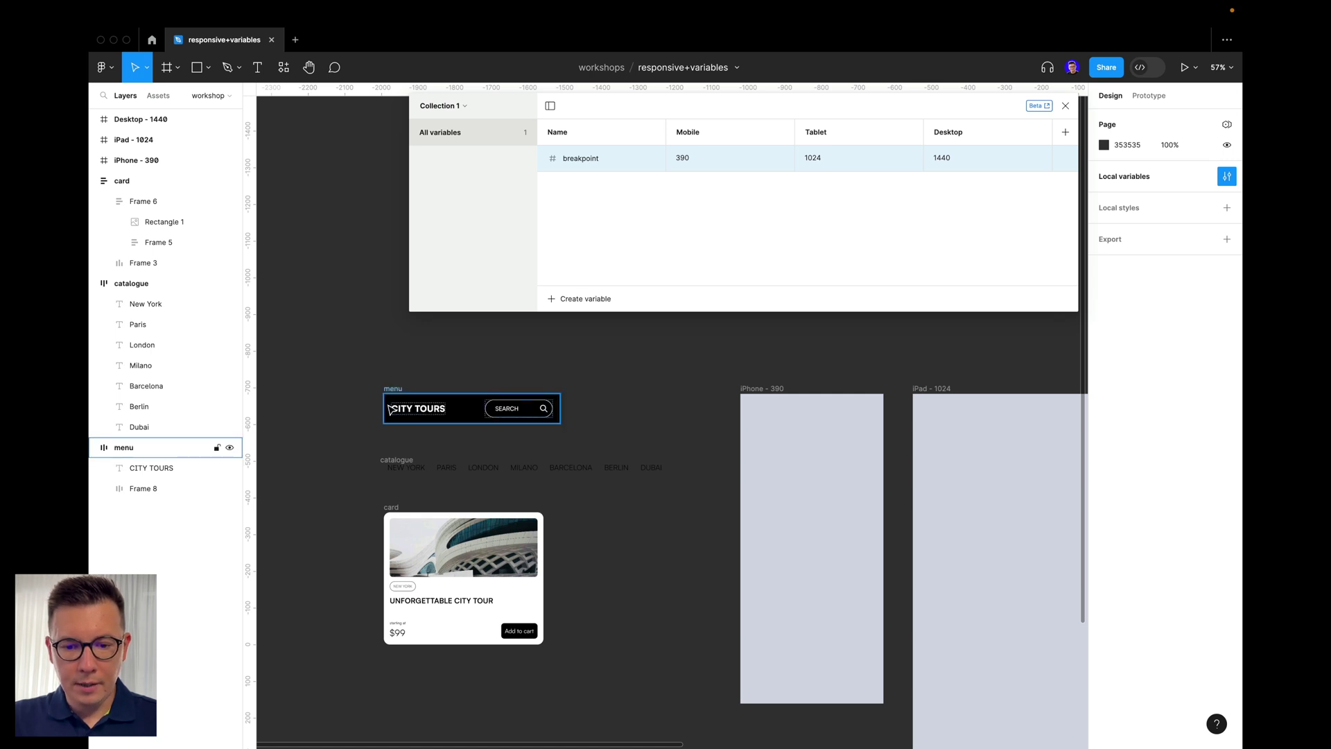
pyautogui.click(567, 421)
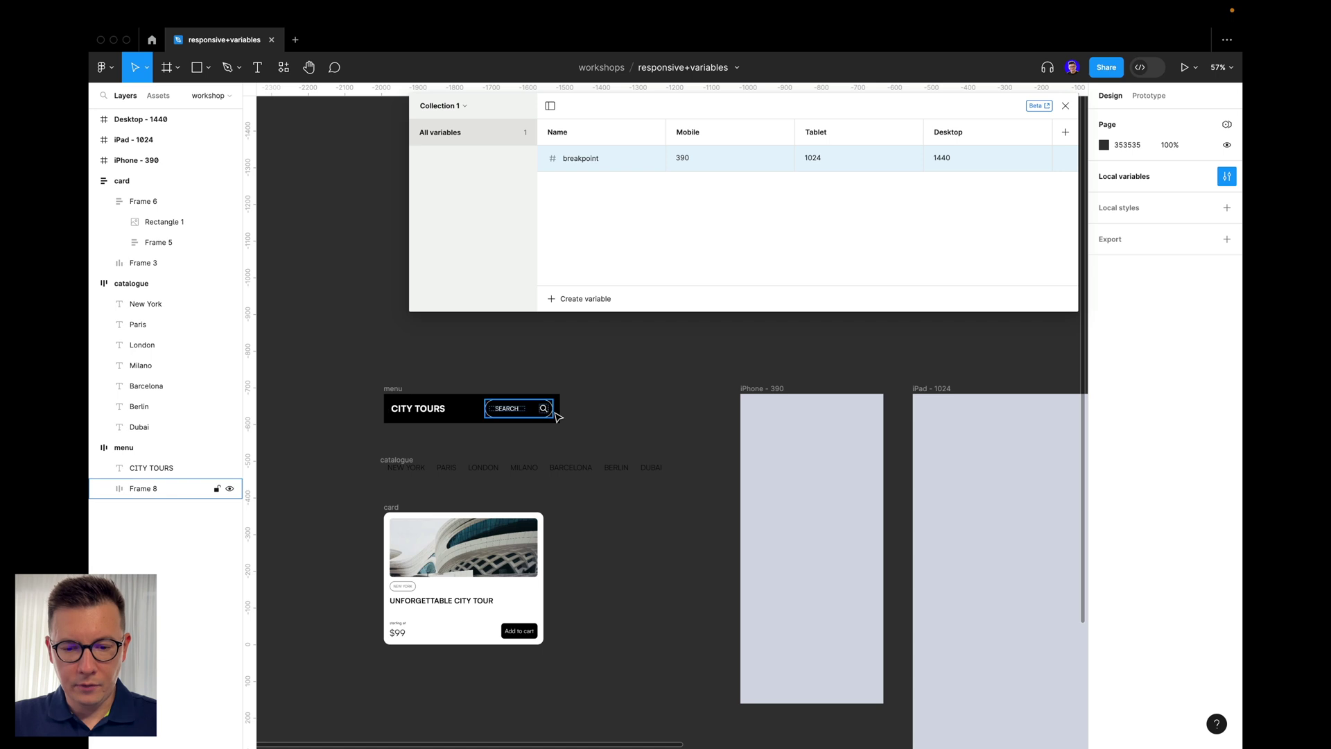
# - Create the number variable 'side pd' with Mobile 20, Tablet 40 and Desktop 64
pyautogui.click(572, 301)
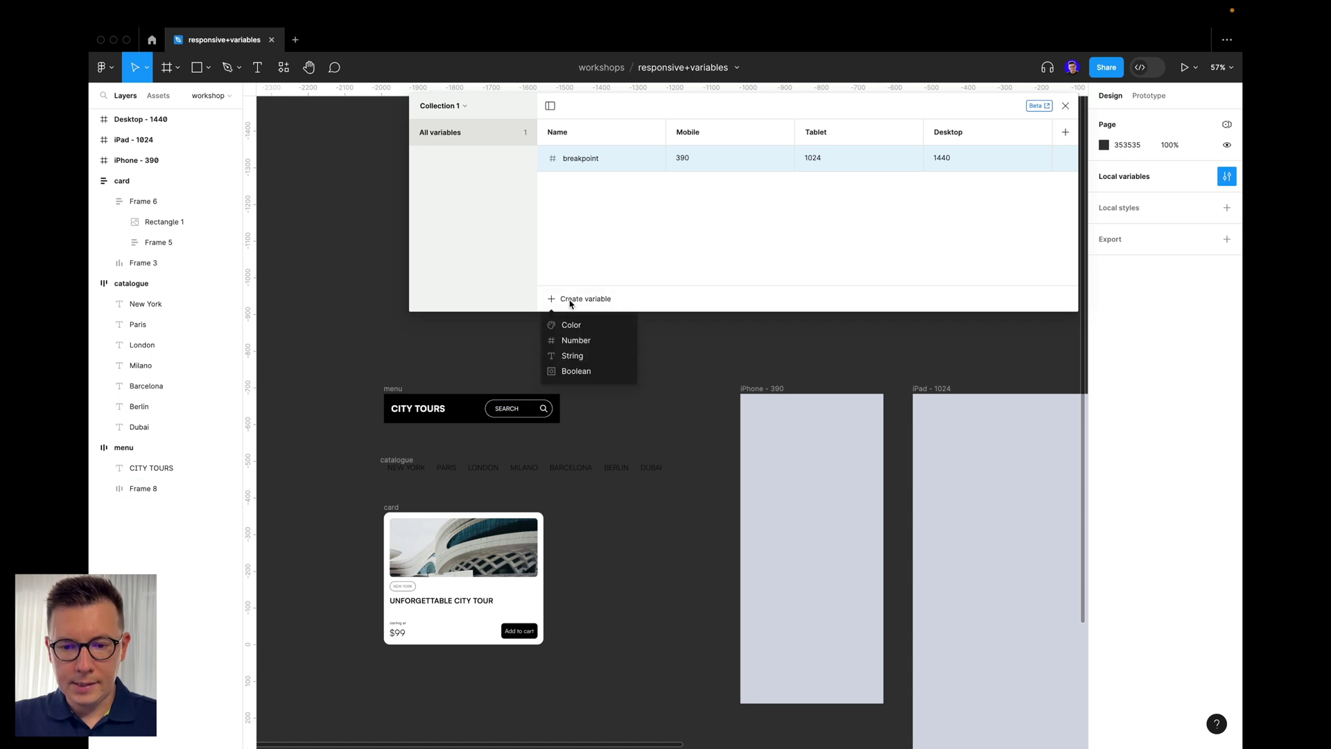
pyautogui.click(563, 342)
pyautogui.write('side pd')
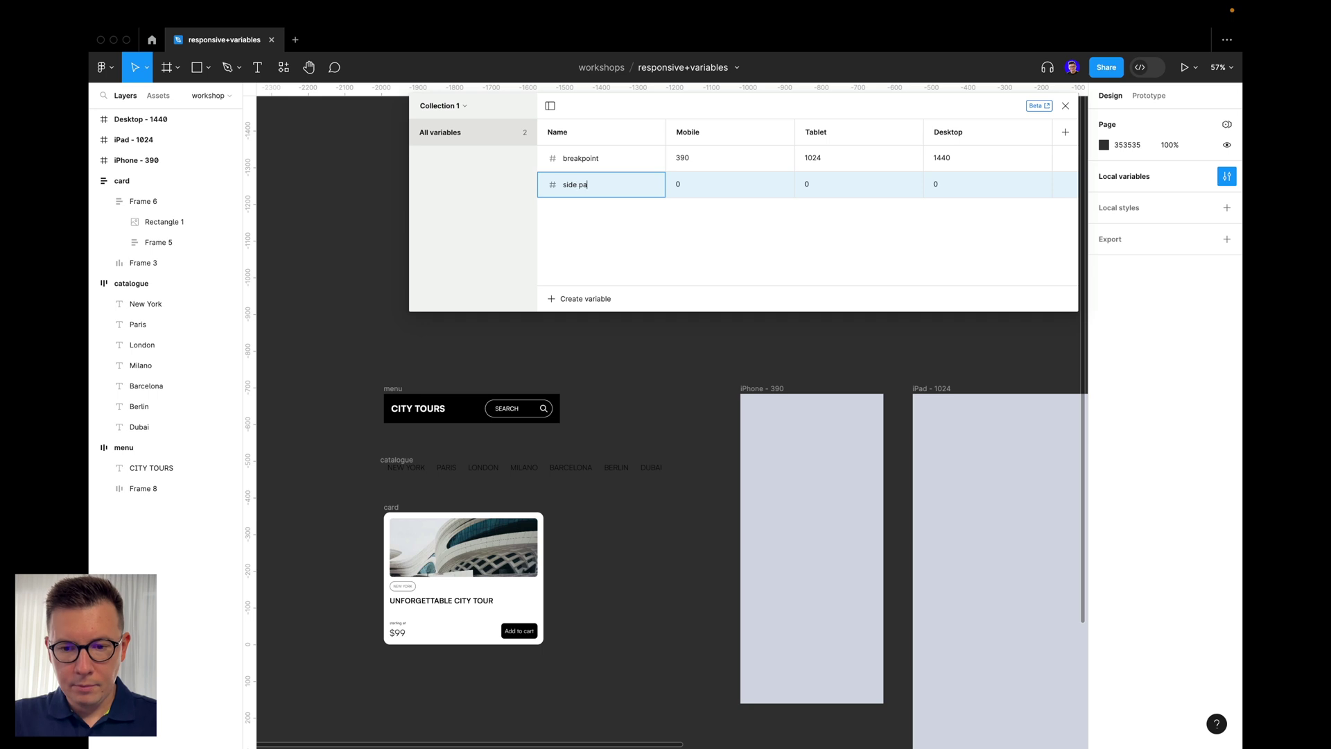
pyautogui.doubleClick(687, 186)
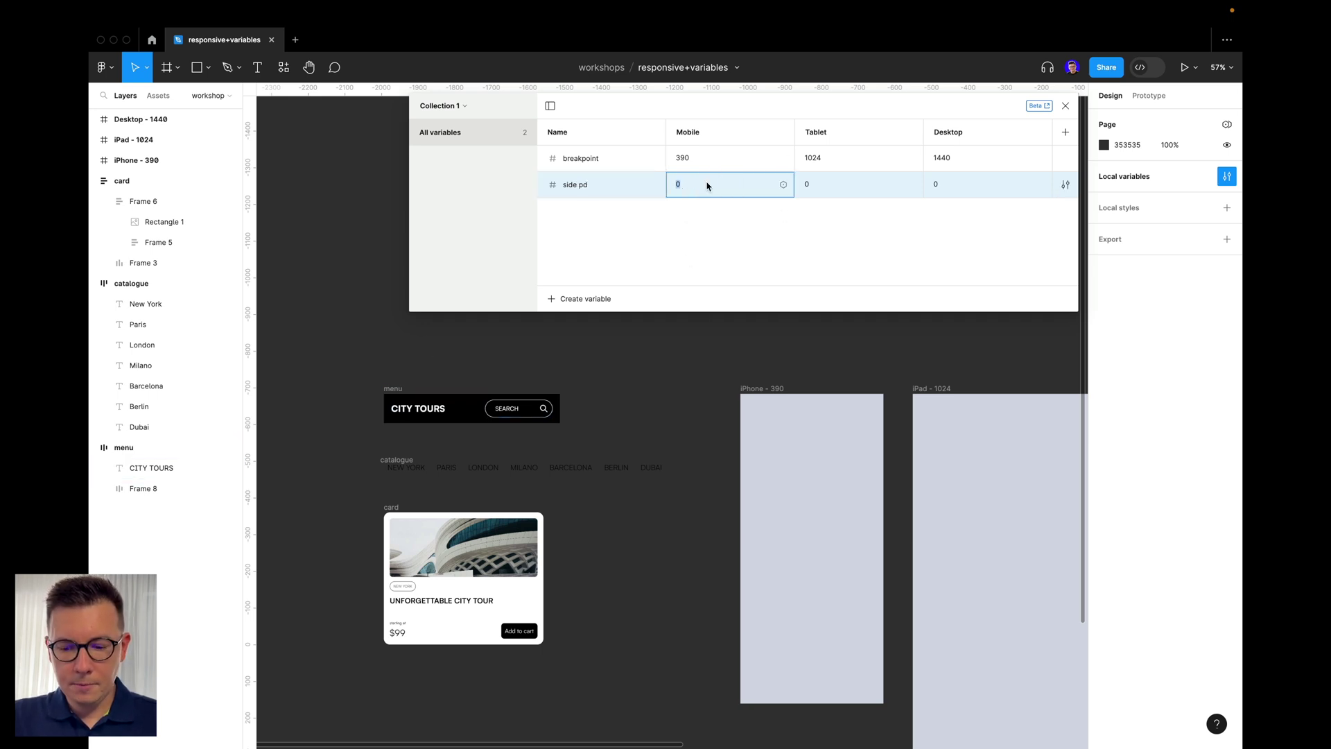
pyautogui.doubleClick(810, 185)
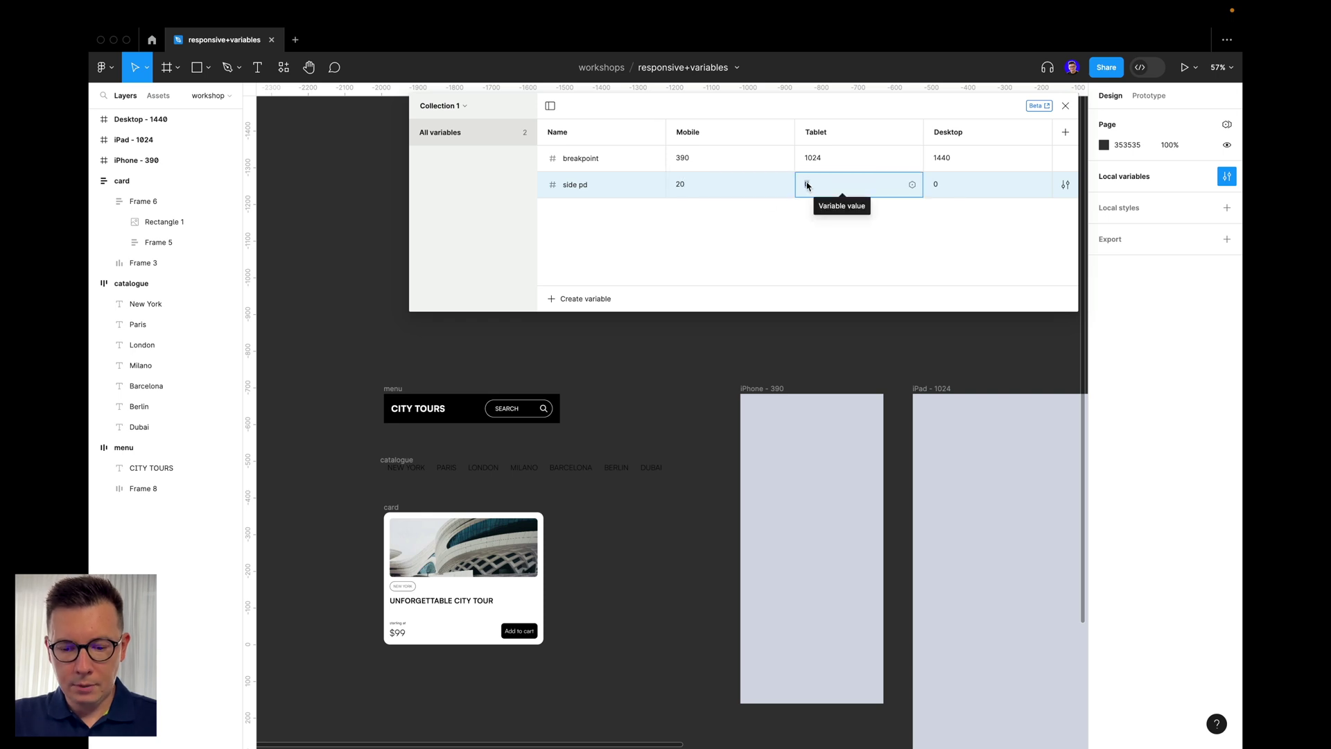
pyautogui.write('4')
pyautogui.doubleClick(937, 185)
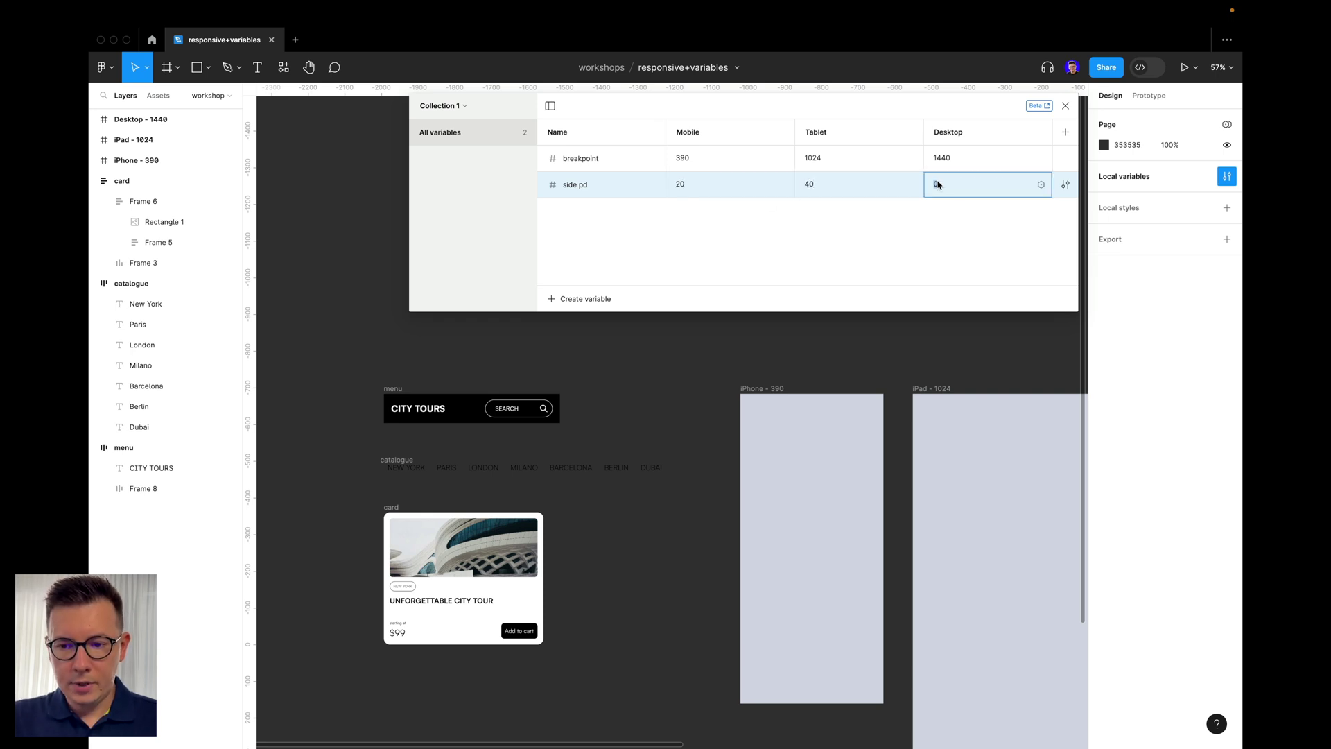
pyautogui.write('64')
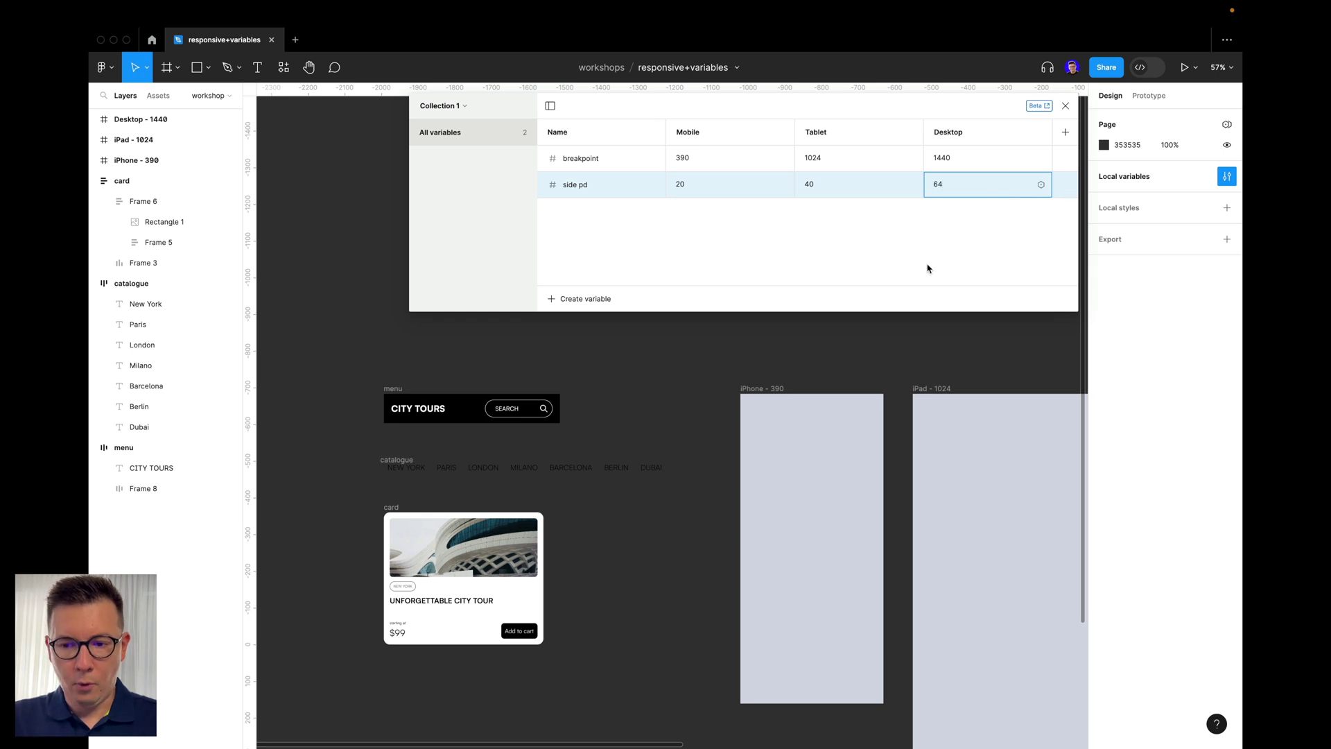
pyautogui.click(929, 268)
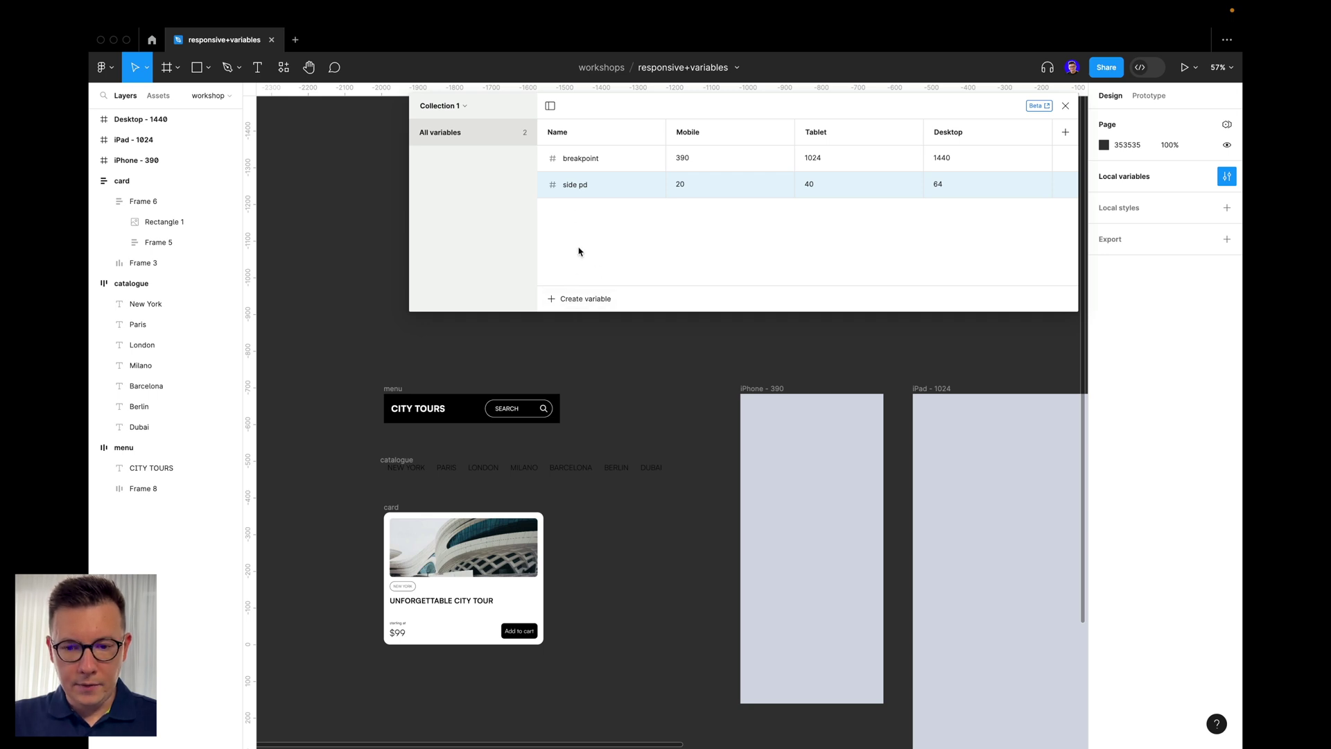
# - Create the number variable 'gaps' with Mobile 16, Tablet 24 and Desktop 40
pyautogui.click(566, 306)
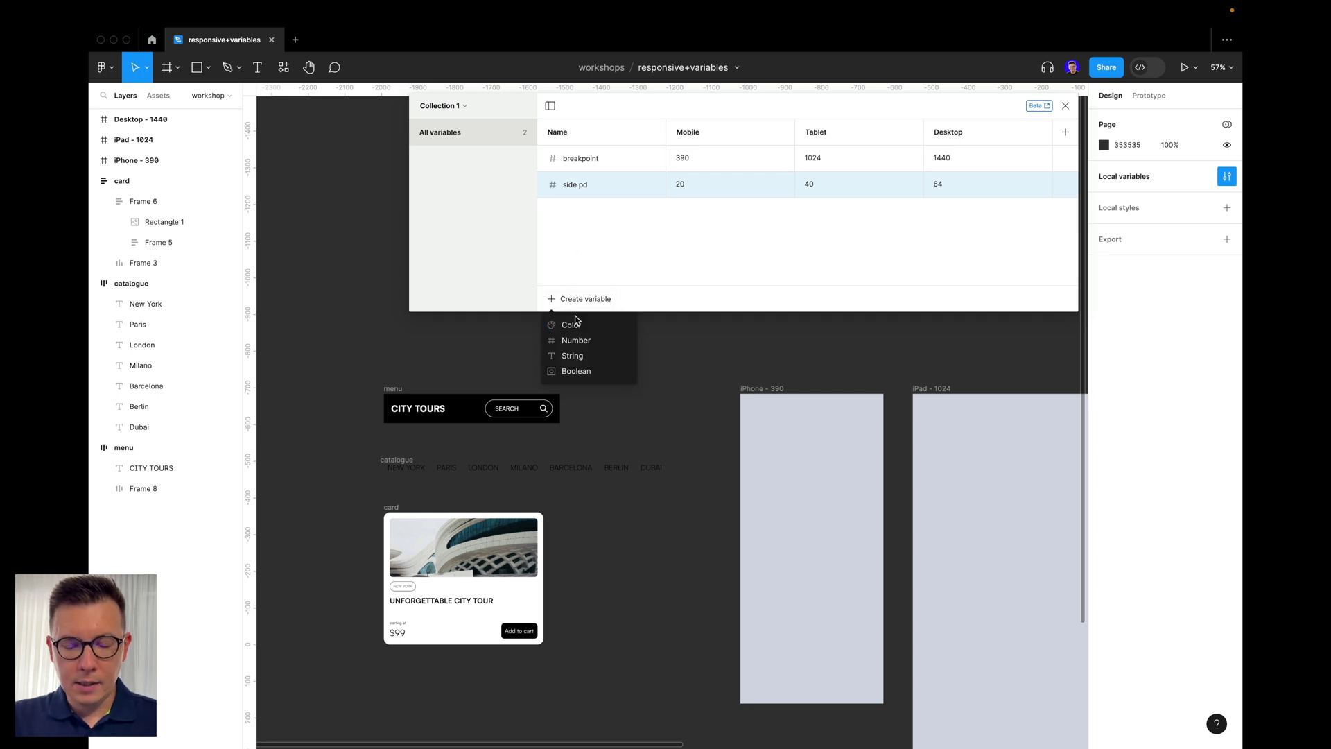
pyautogui.click(575, 342)
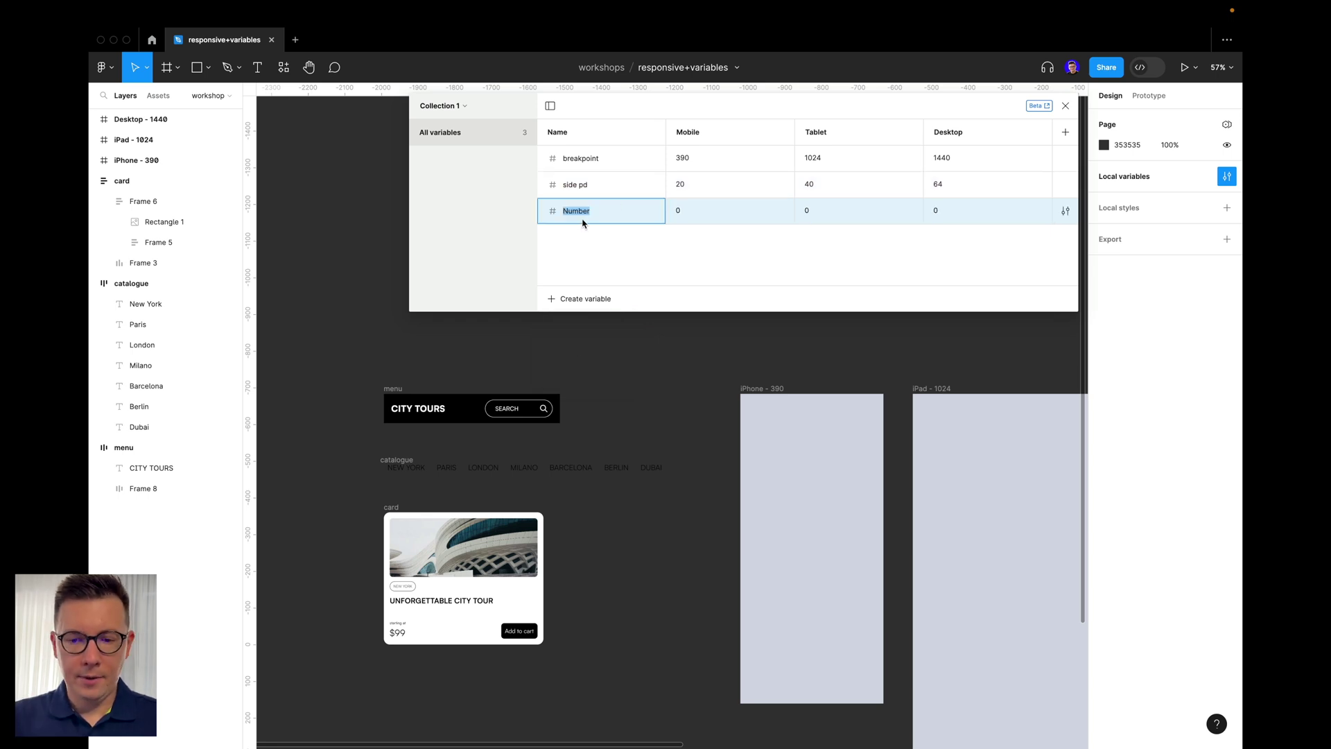
pyautogui.write('gaps')
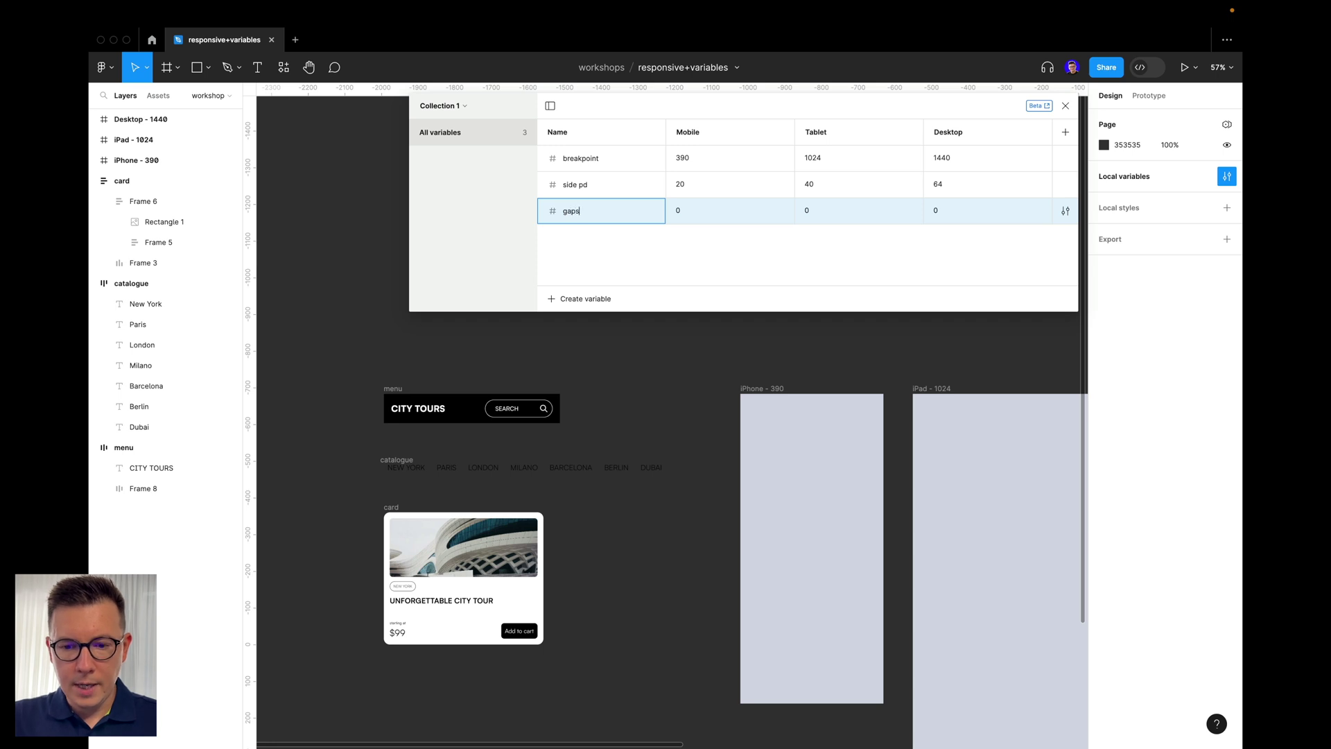
pyautogui.press('Return')
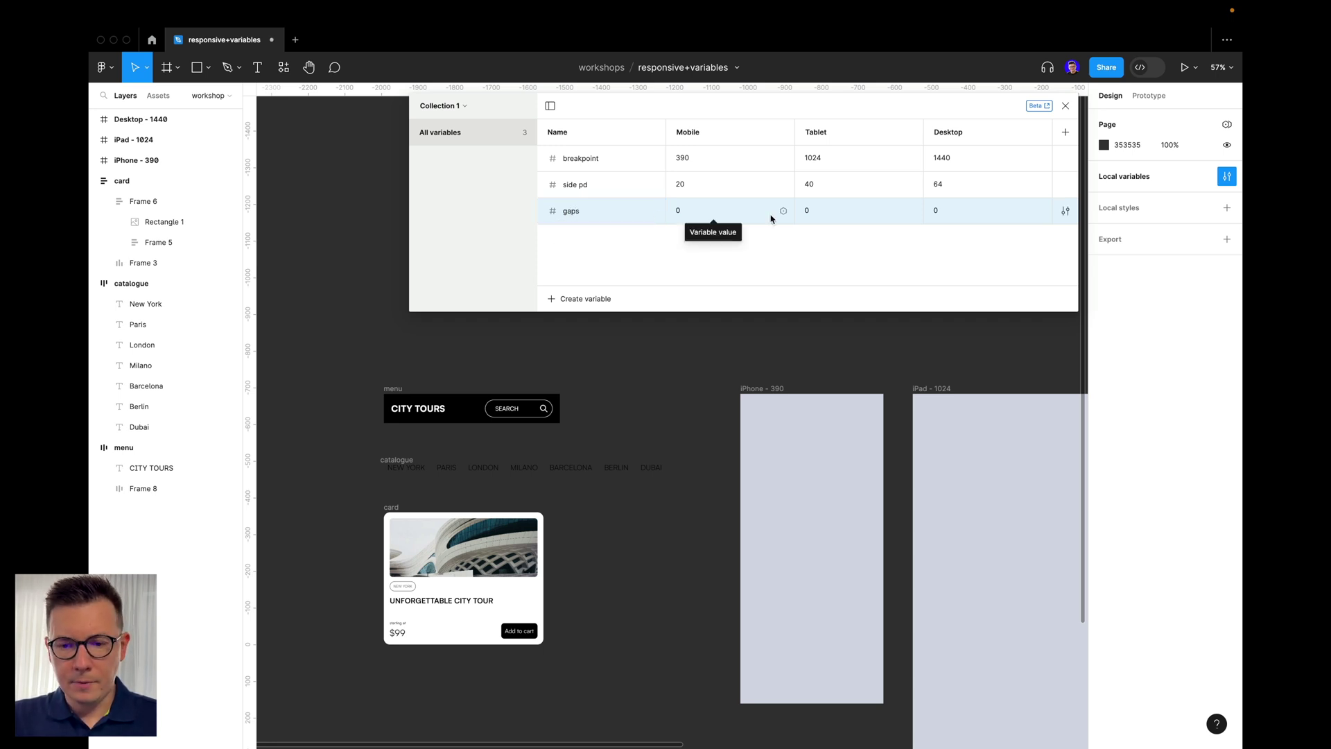
pyautogui.click(677, 215)
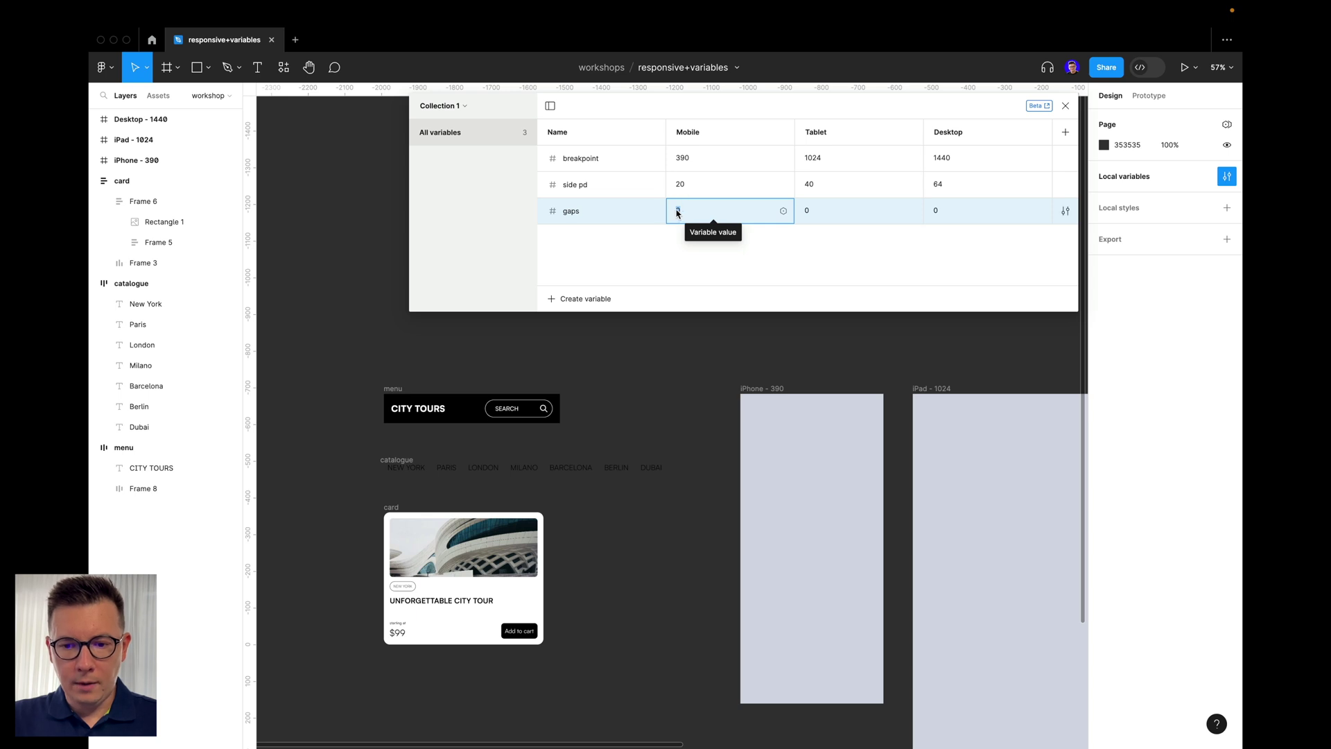
pyautogui.write('16')
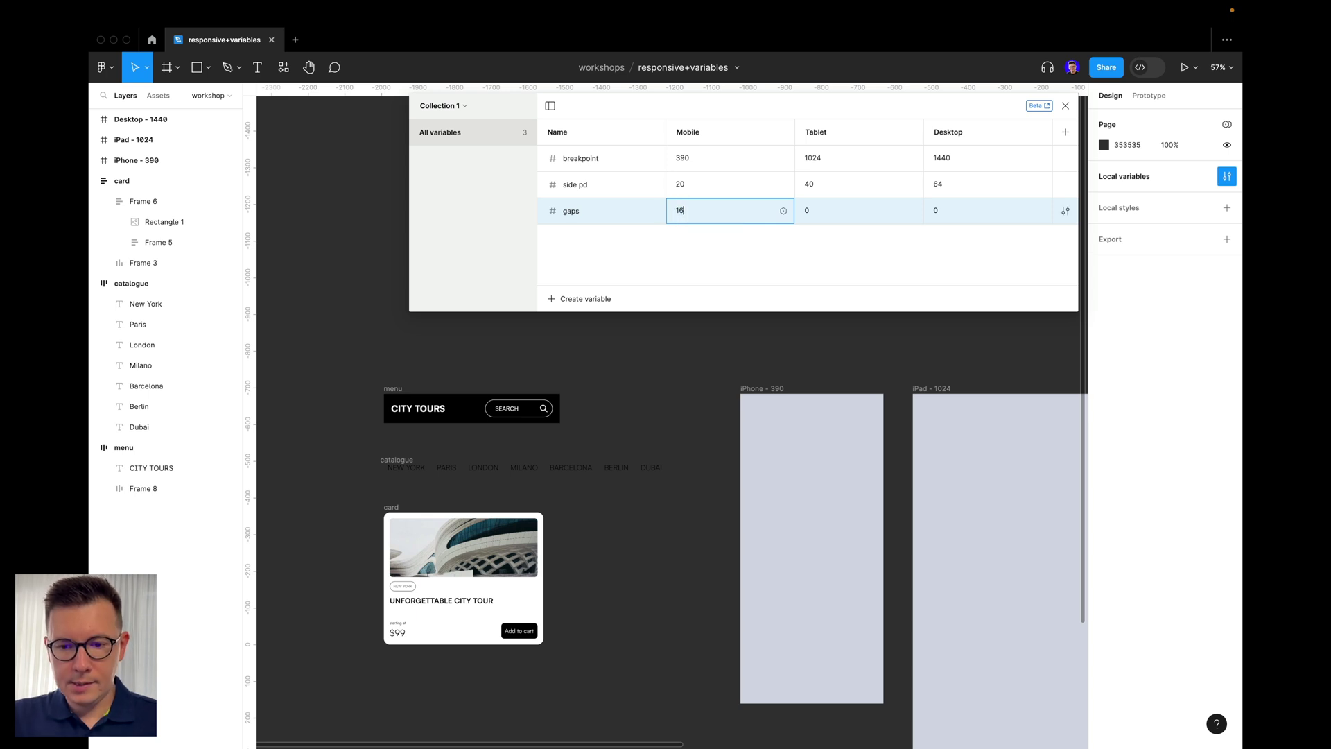
pyautogui.click(808, 212)
pyautogui.write('24')
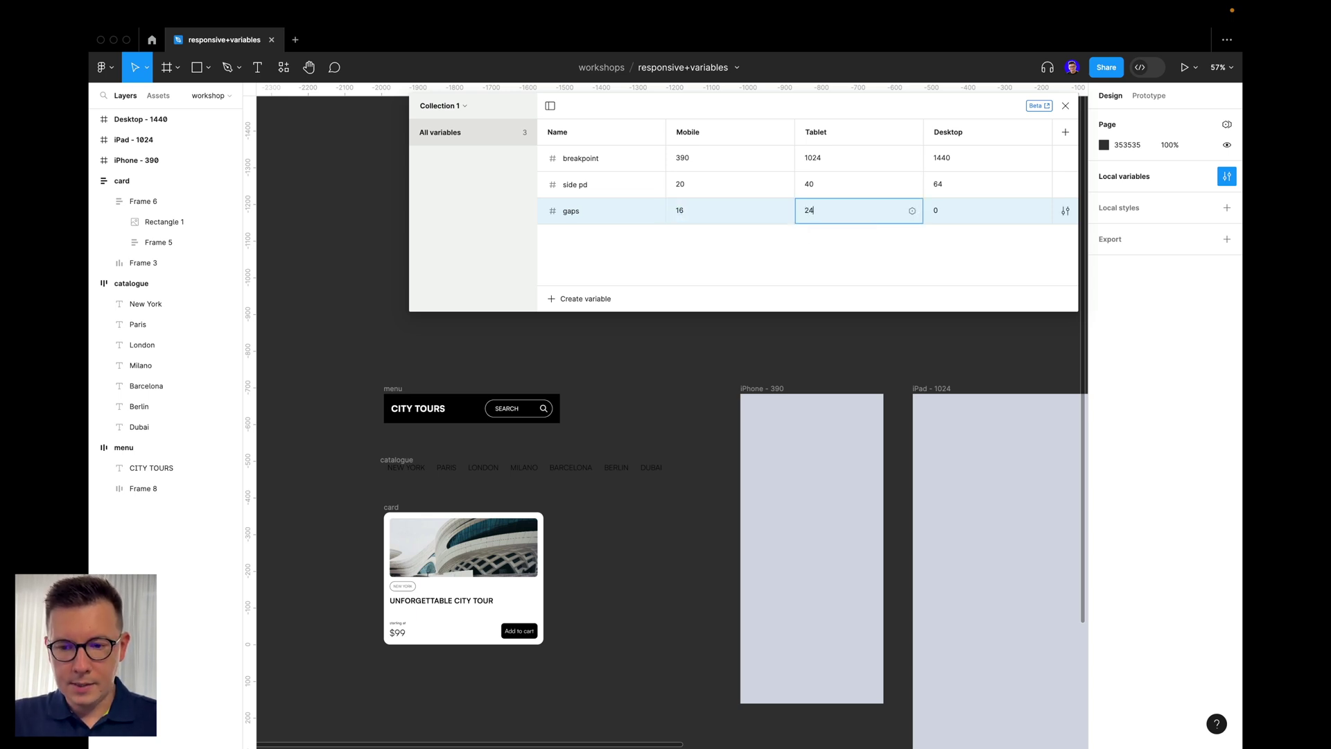
pyautogui.click(944, 213)
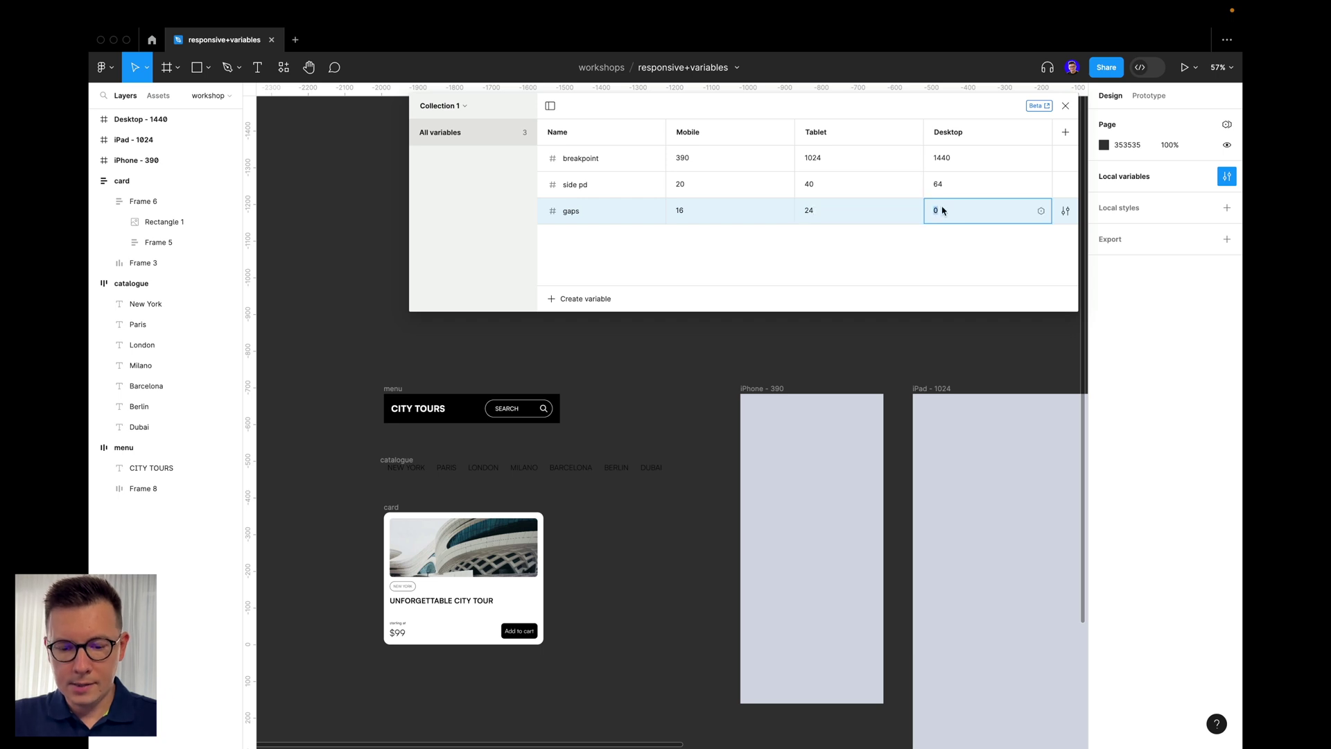
pyautogui.write('4')
pyautogui.press('Return')
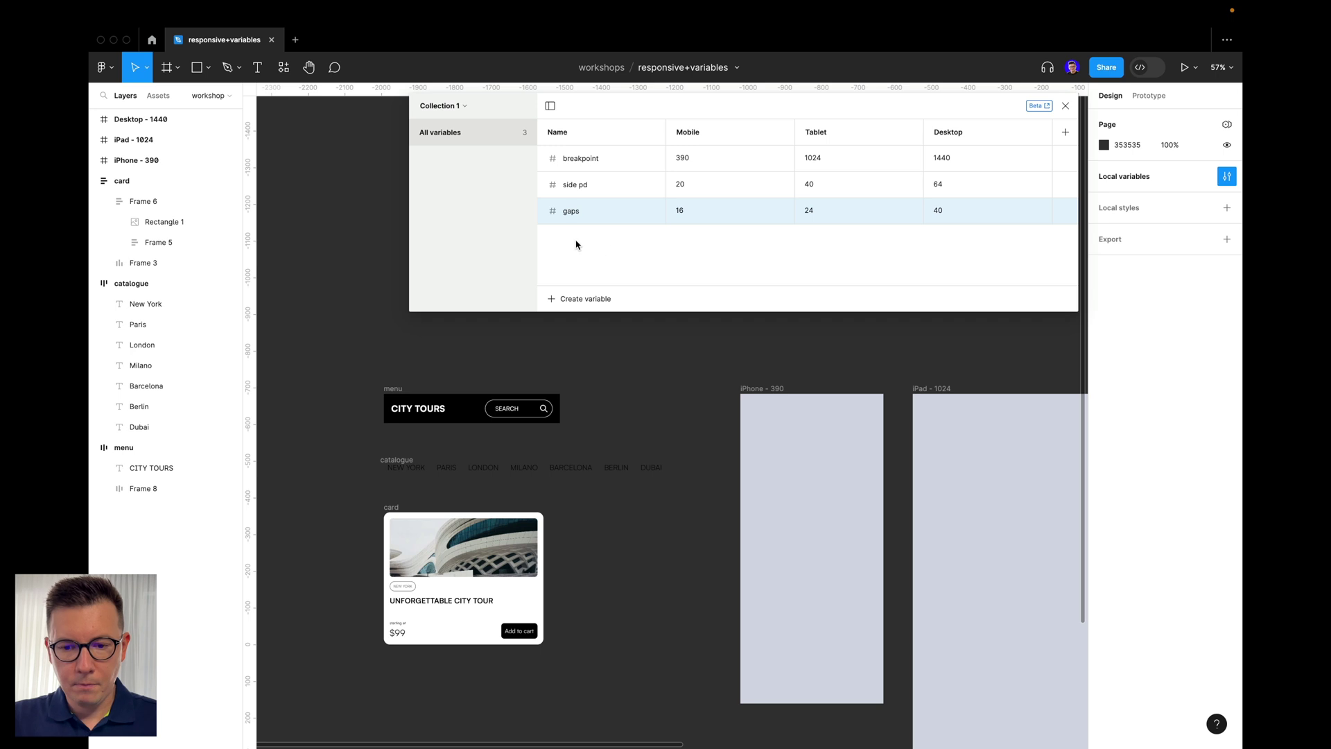
pyautogui.click(563, 298)
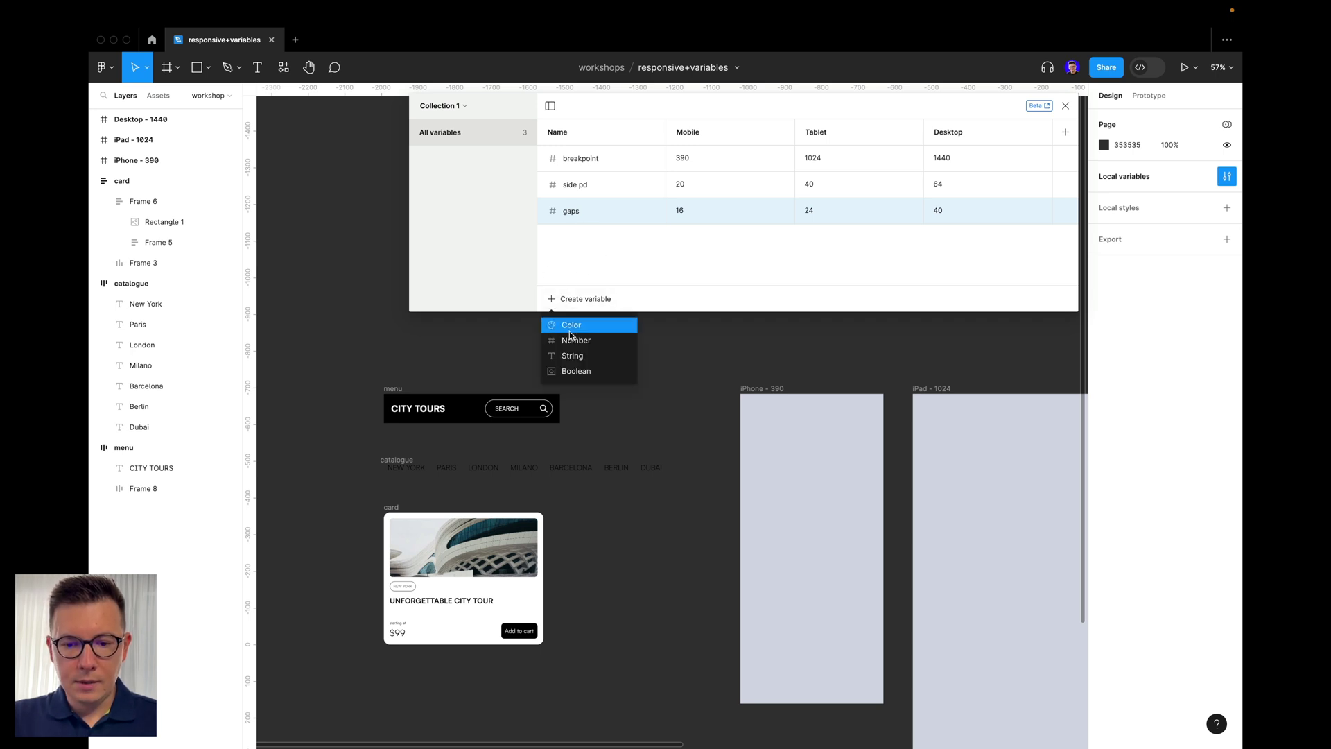
# - Add a Boolean variable keeping the default name, then select the menu's SEARCH pill
pyautogui.click(558, 373)
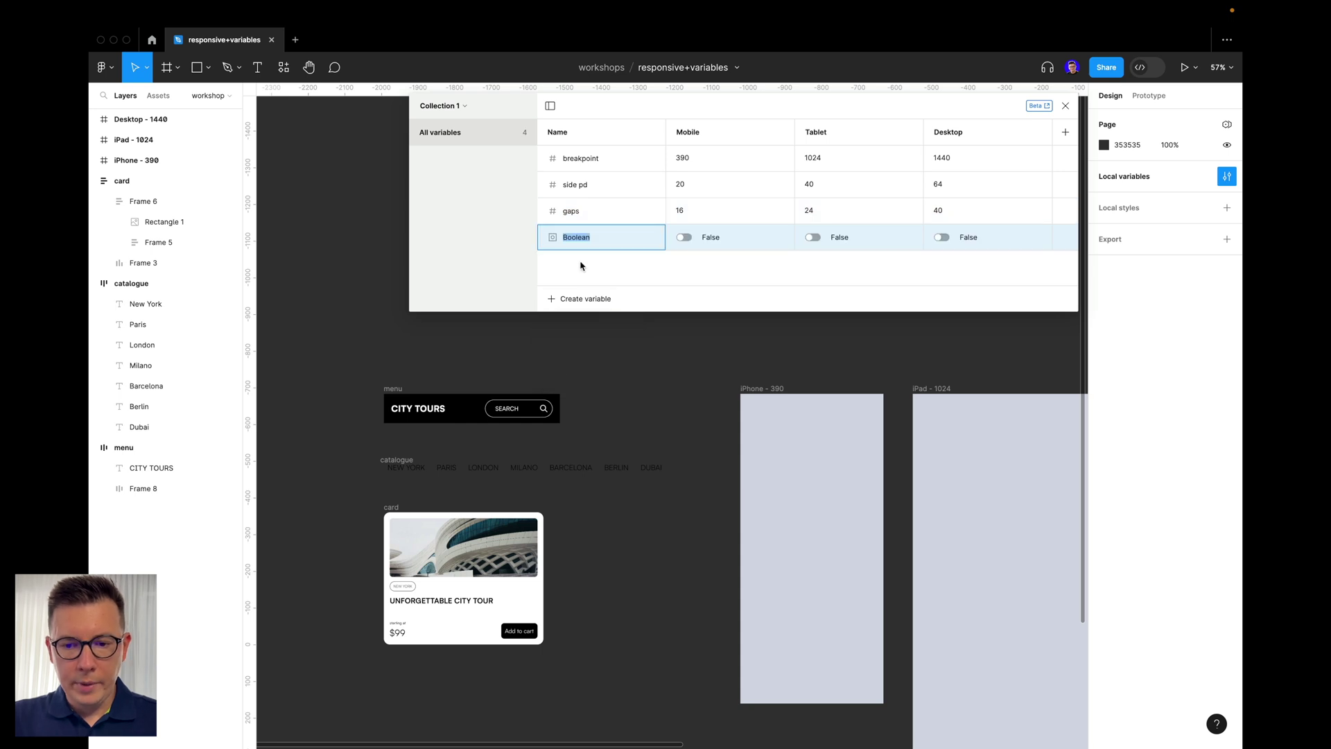
pyautogui.press('Return')
pyautogui.click(480, 405)
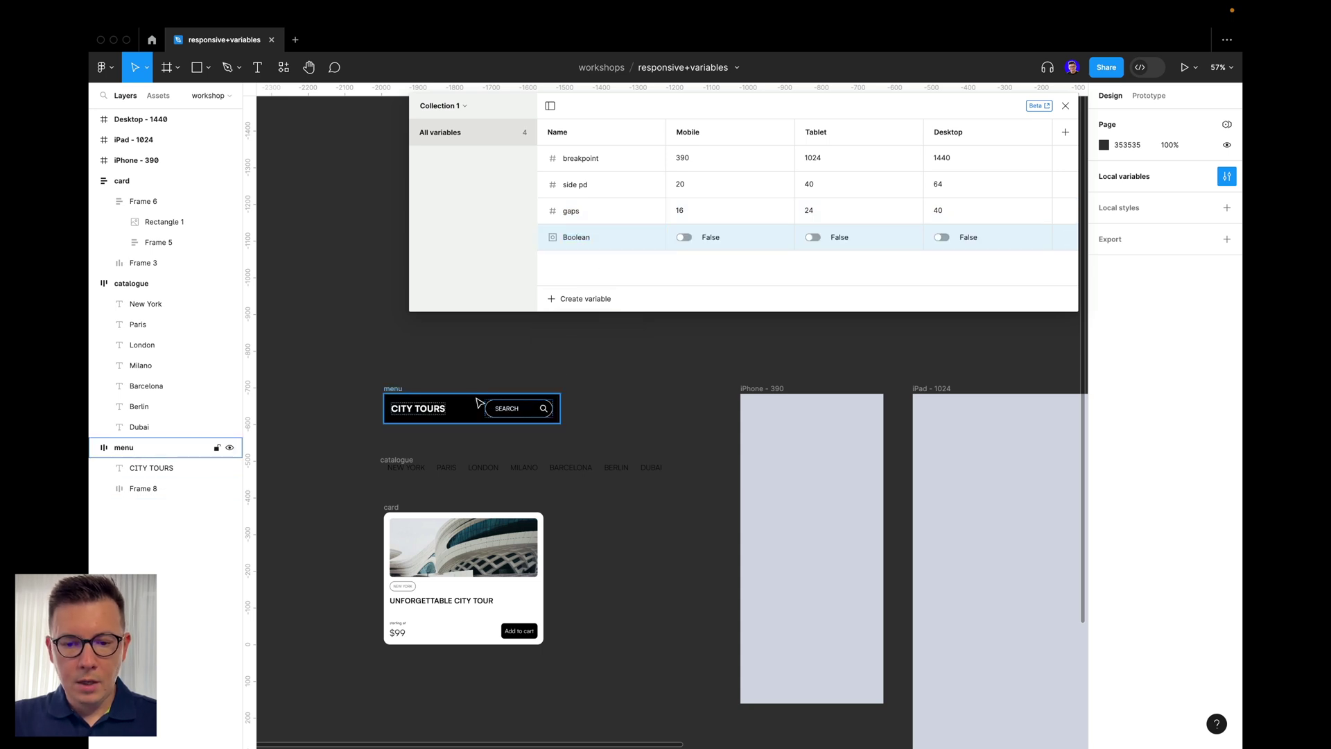
pyautogui.click(522, 409)
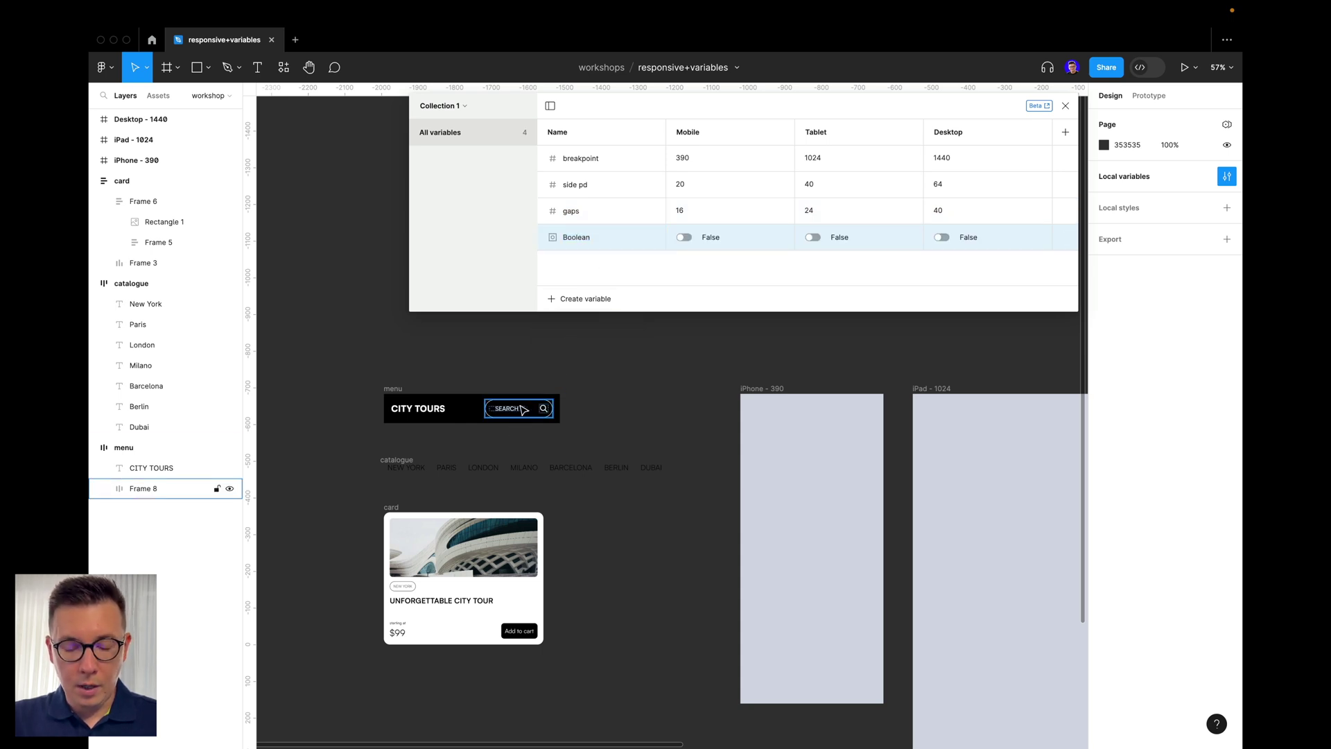
pyautogui.scroll(5, 499, 410)
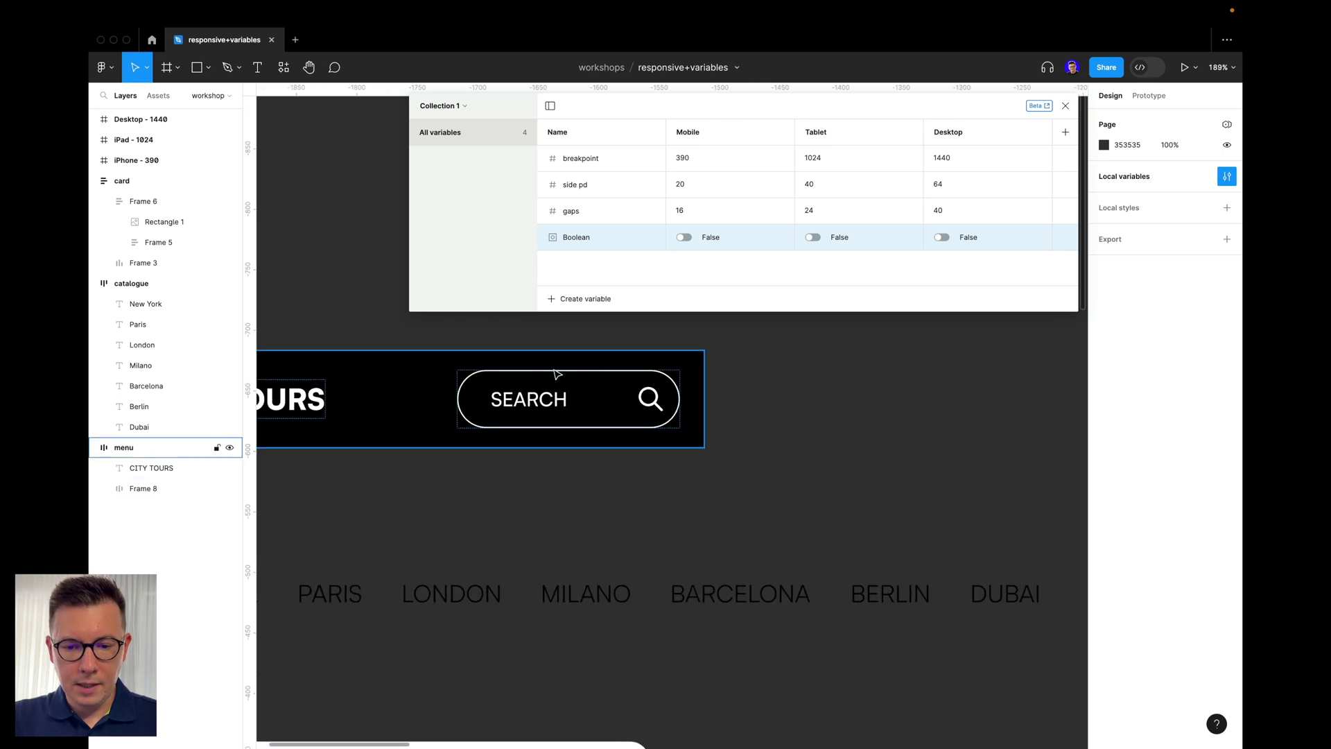
pyautogui.click(524, 413)
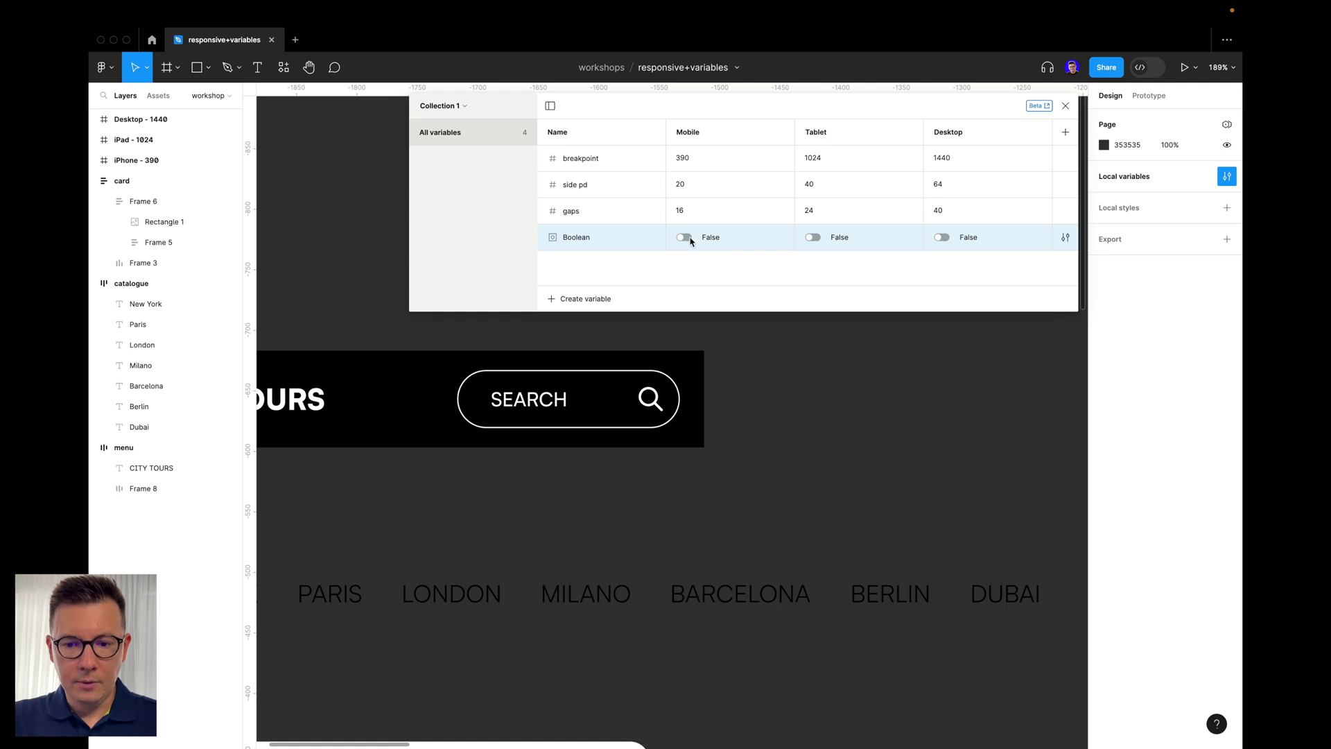
# - Switch the Boolean to True for Tablet and Desktop, leaving Mobile False
pyautogui.click(813, 237)
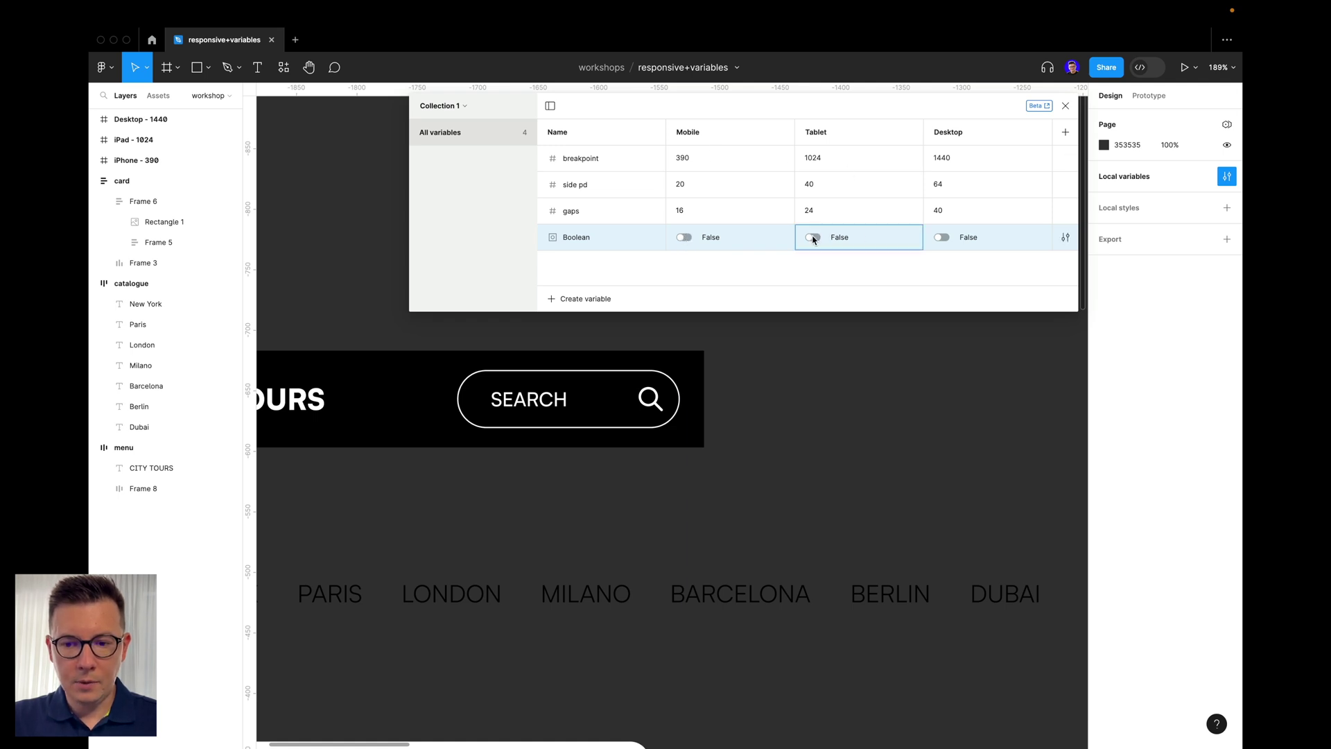
pyautogui.click(942, 237)
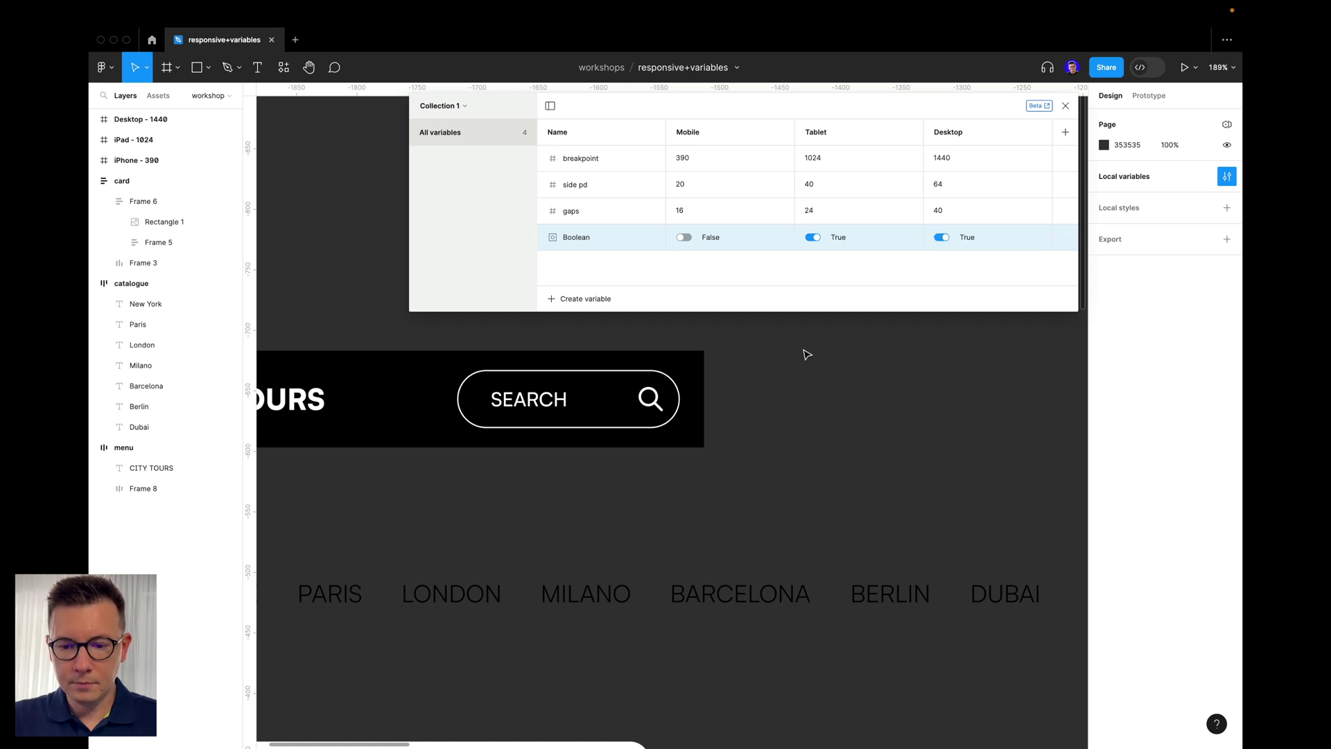
pyautogui.scroll(-5, 804, 353)
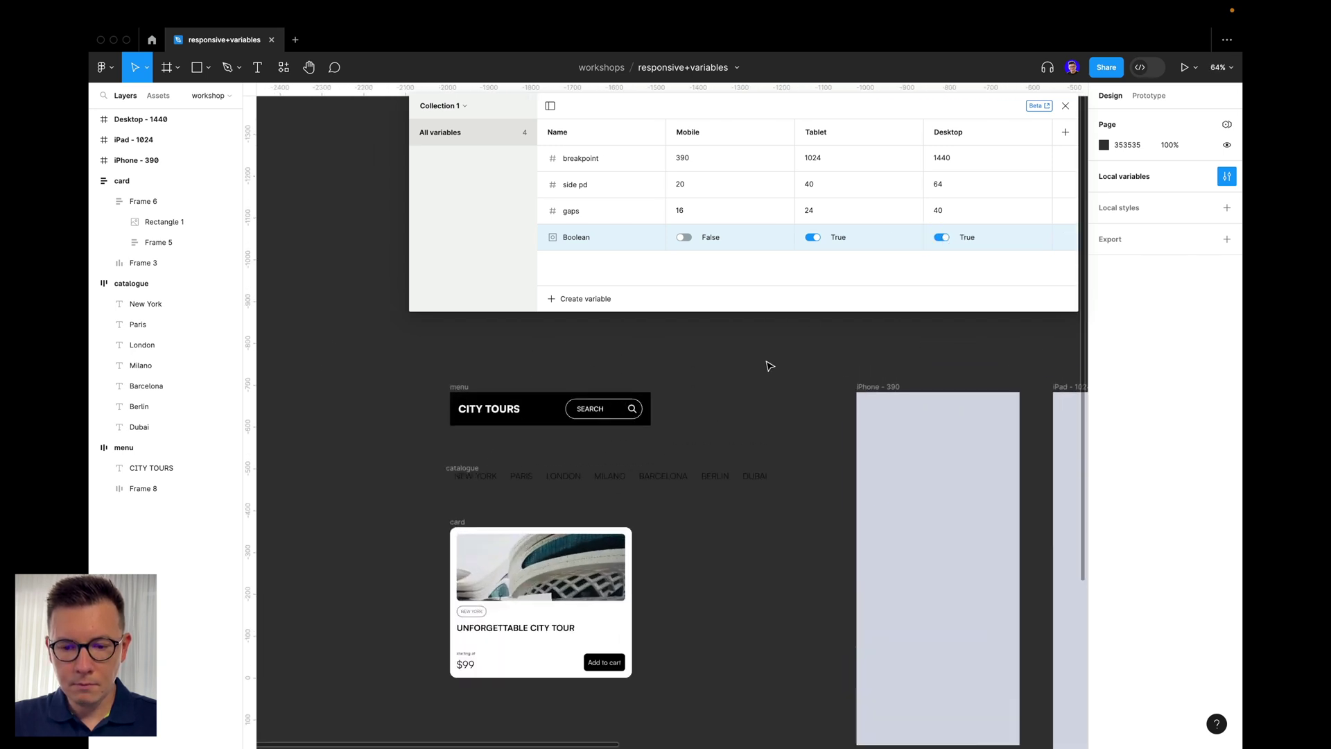
# - Select the card frame and add a number variable 'card width', still 0 in every mode
pyautogui.scroll(-2, 756, 365)
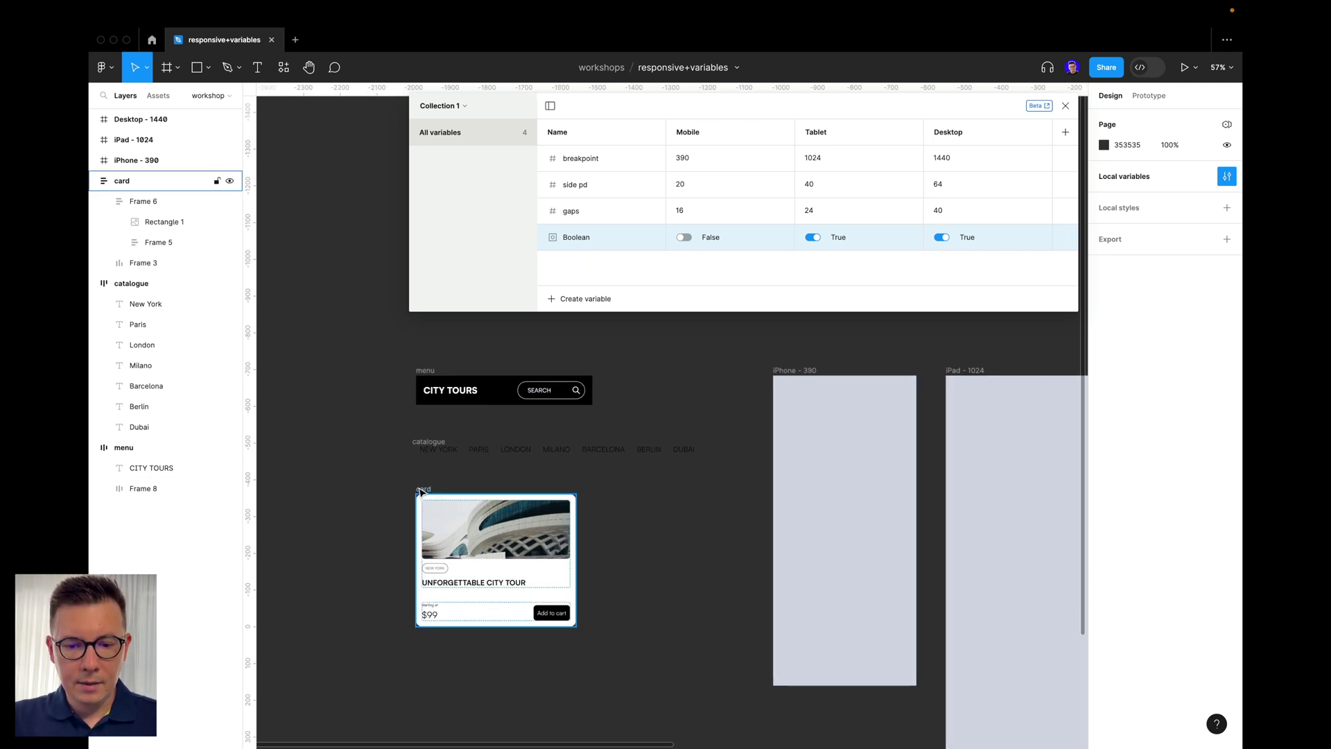
pyautogui.click(422, 490)
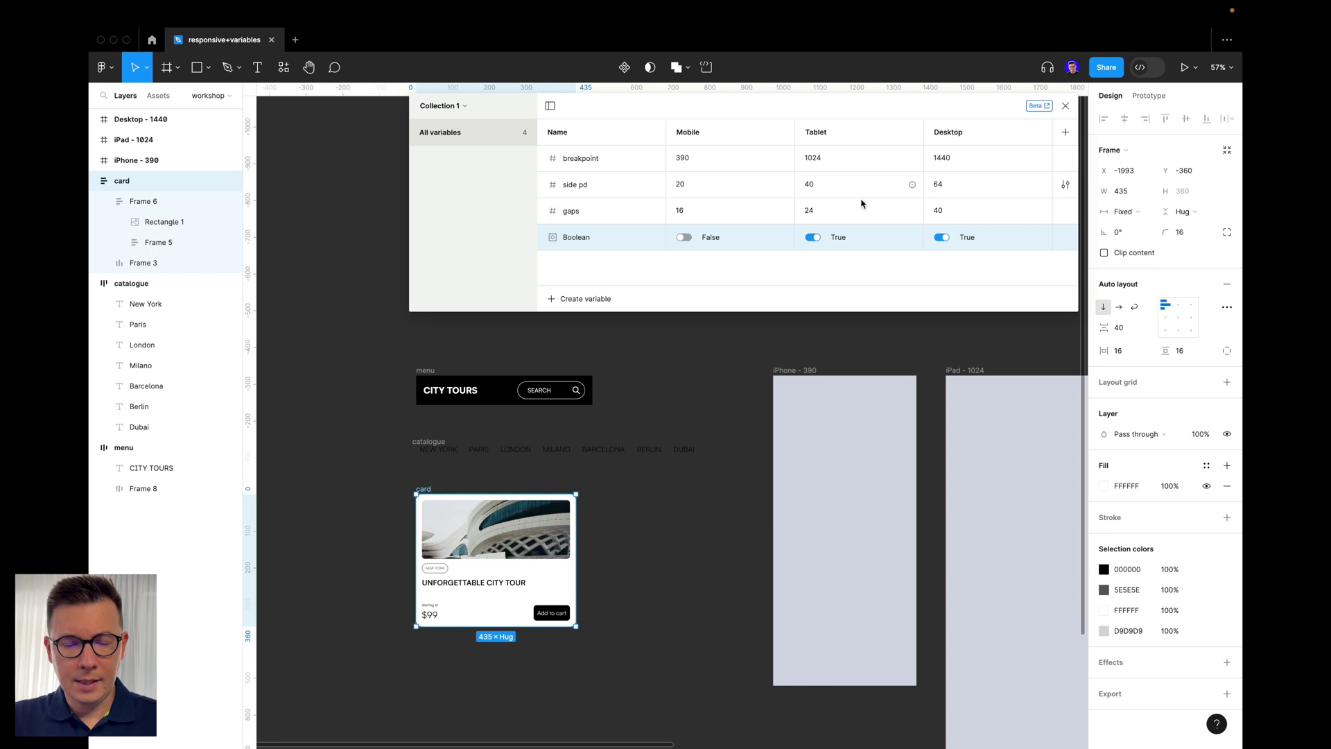
pyautogui.click(570, 306)
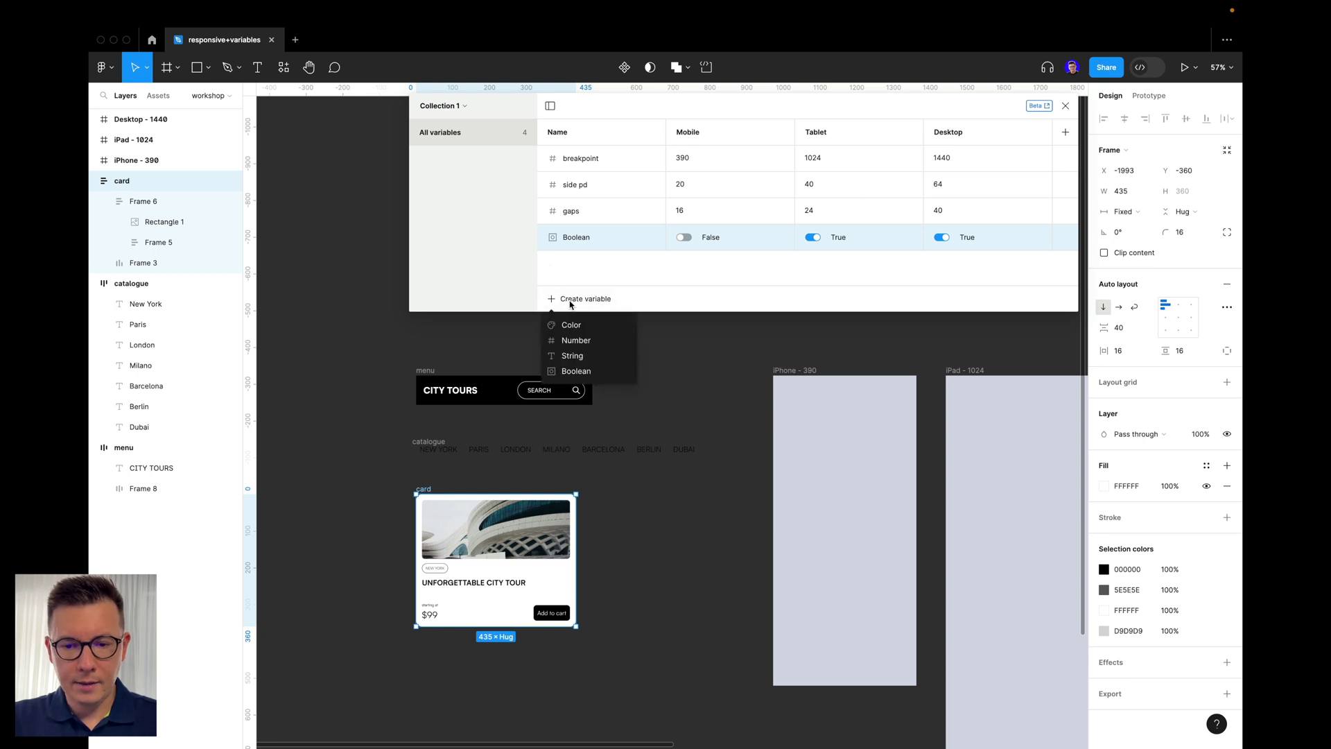
pyautogui.click(576, 341)
pyautogui.write('d width')
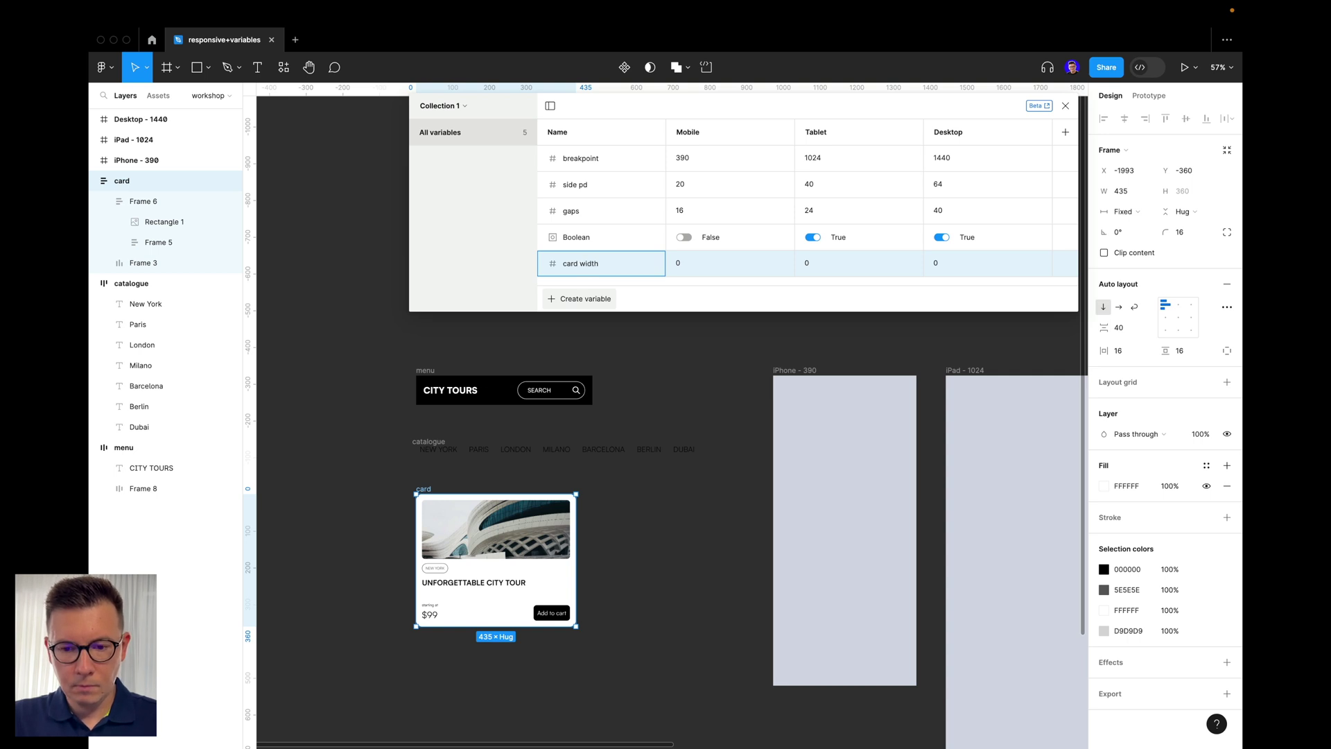
pyautogui.click(696, 263)
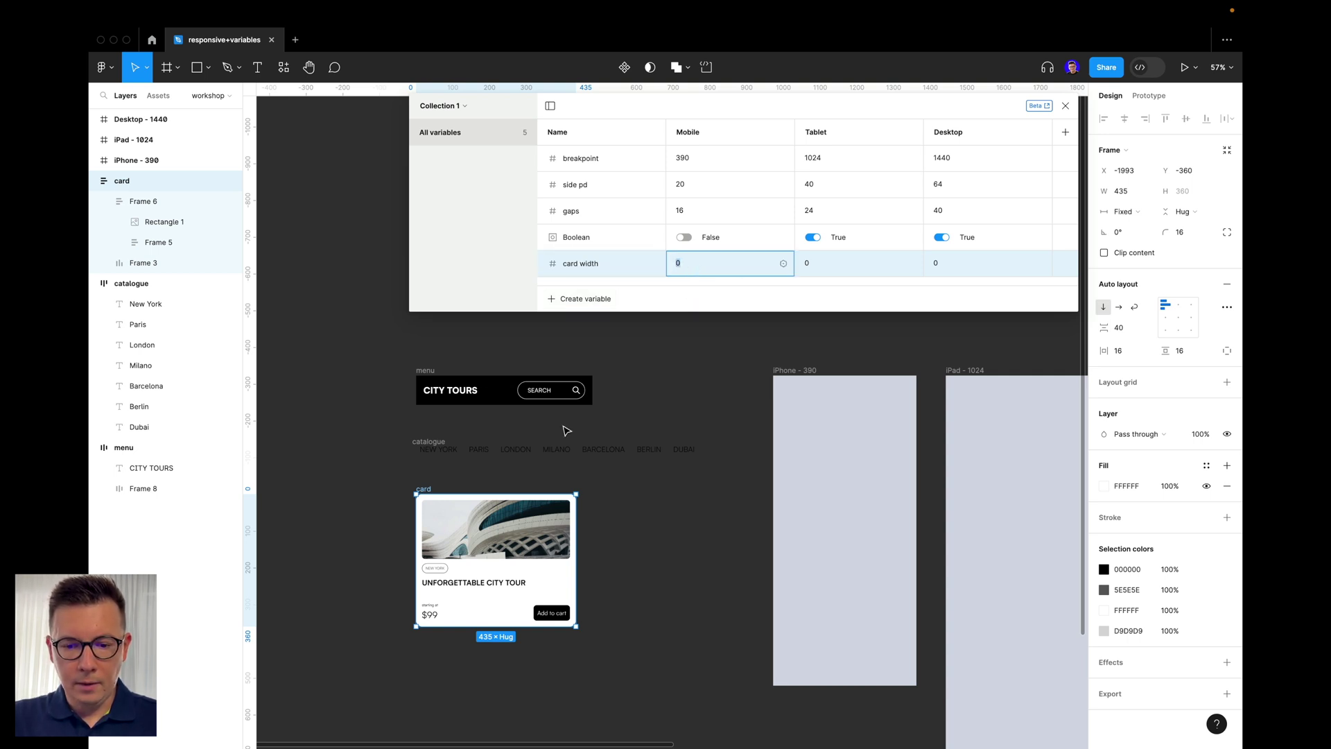
# - Place the card in the iPhone - 390 frame, resize it to 320 wide and centre it
pyautogui.moveTo(424, 490); pyautogui.dragTo(785, 442)
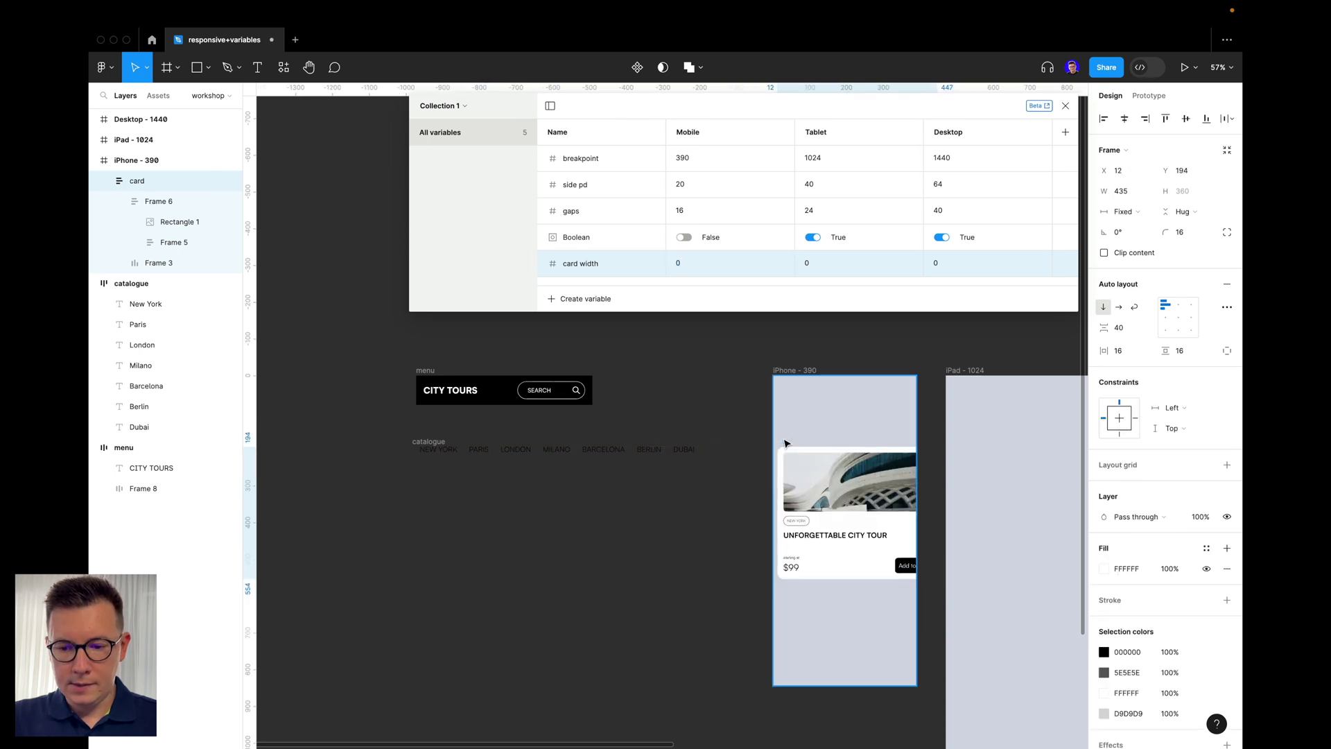
pyautogui.hscroll(3, 785, 443)
pyautogui.click(1129, 194)
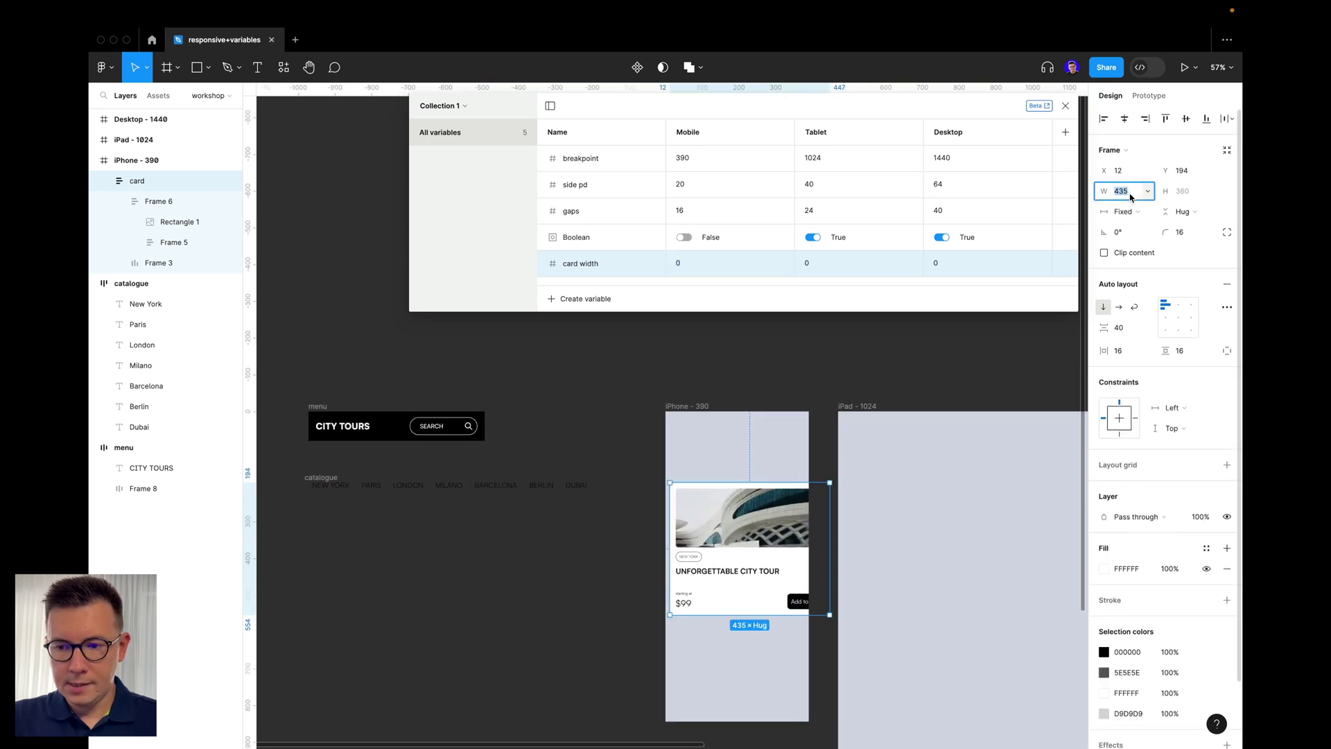
pyautogui.write('280')
pyautogui.press('Return')
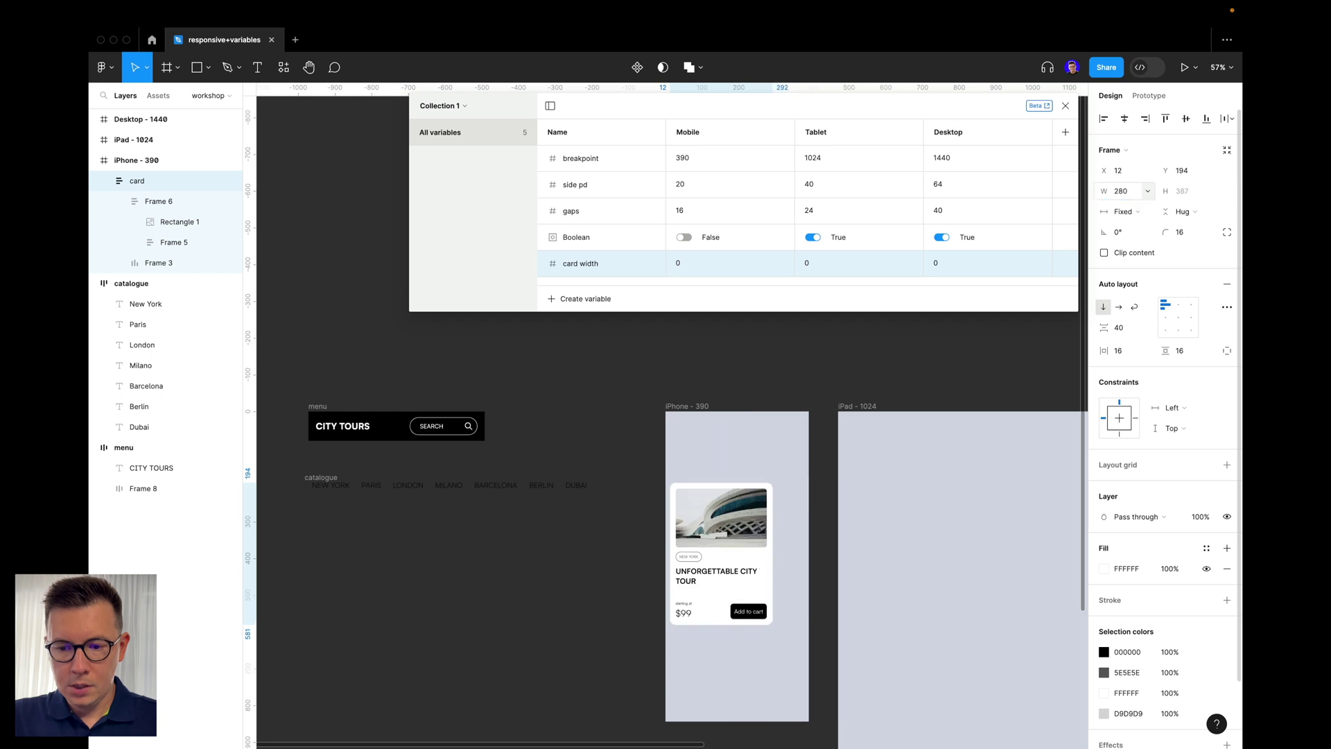
pyautogui.click(1130, 195)
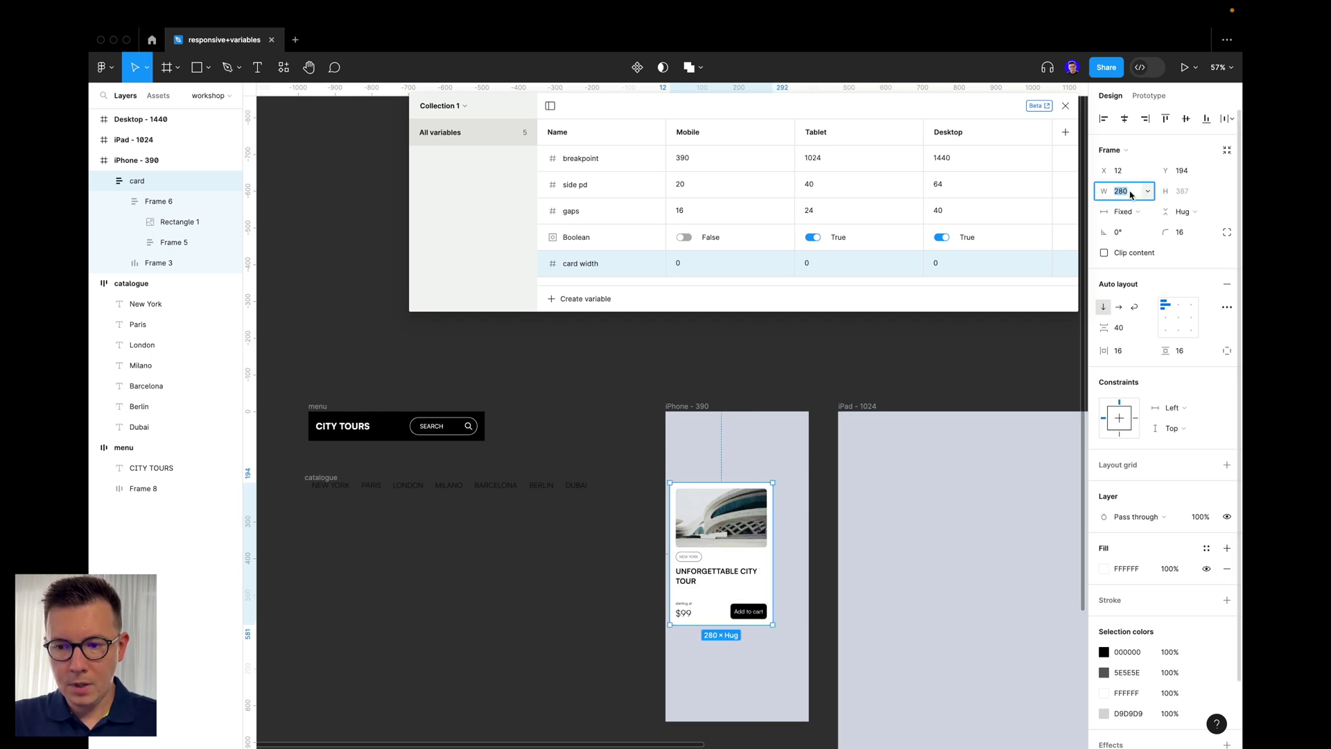
pyautogui.write('3')
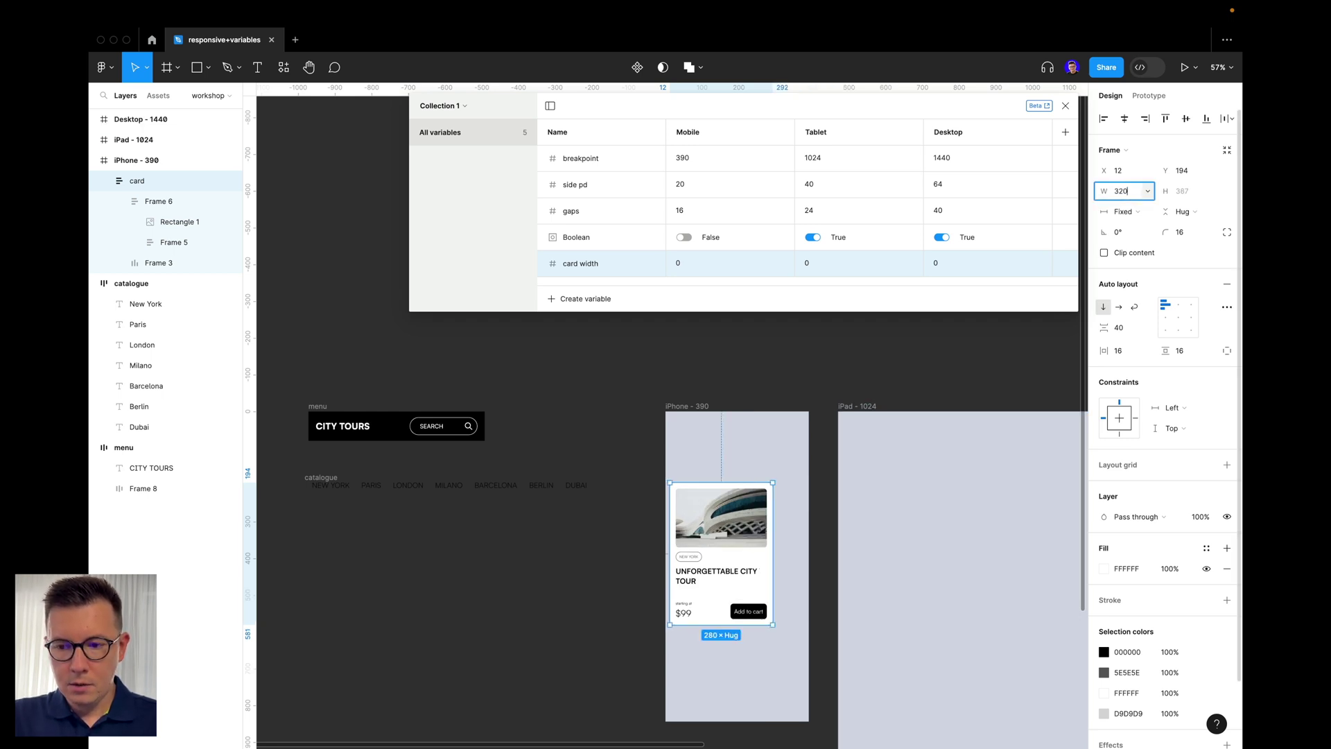
pyautogui.write('20')
pyautogui.press('Return')
pyautogui.moveTo(744, 516); pyautogui.dragTo(752, 516)
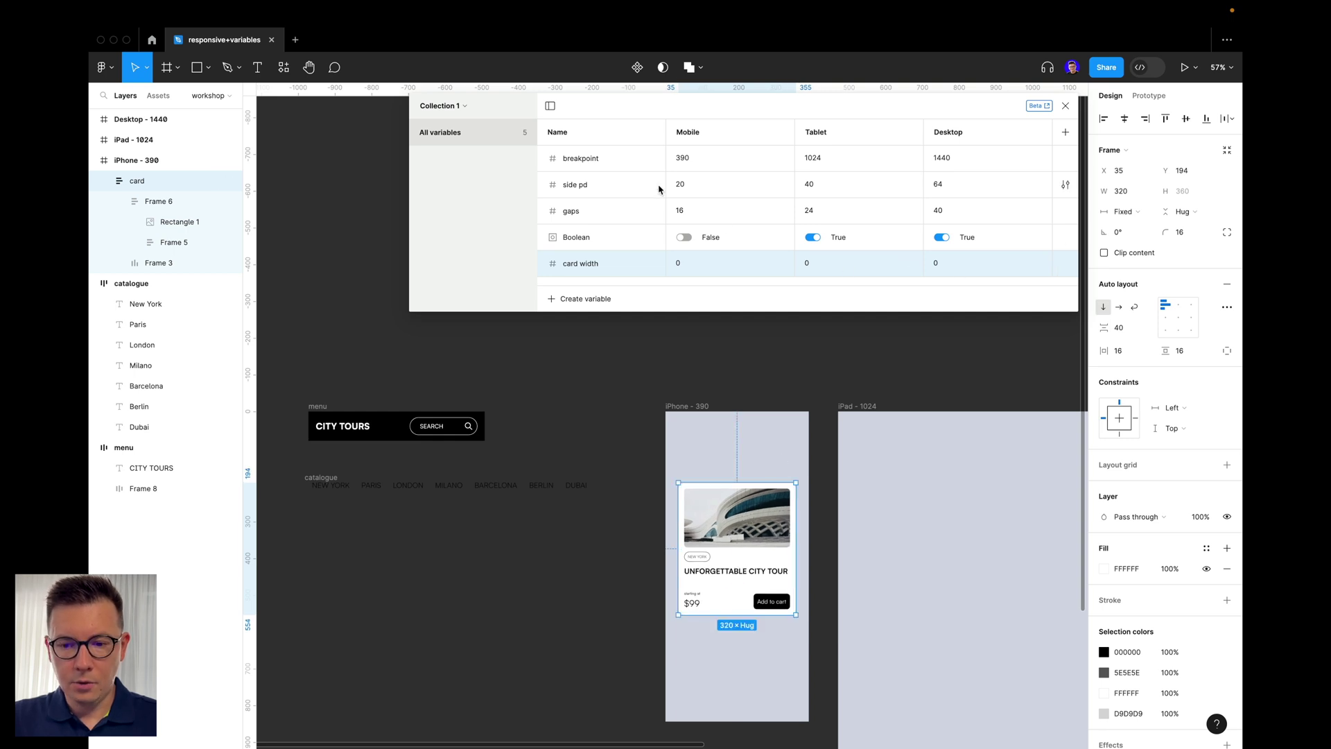
# - Enter 320 as card width's Mobile value and move the card into the iPad - 1024 frame
pyautogui.click(679, 267)
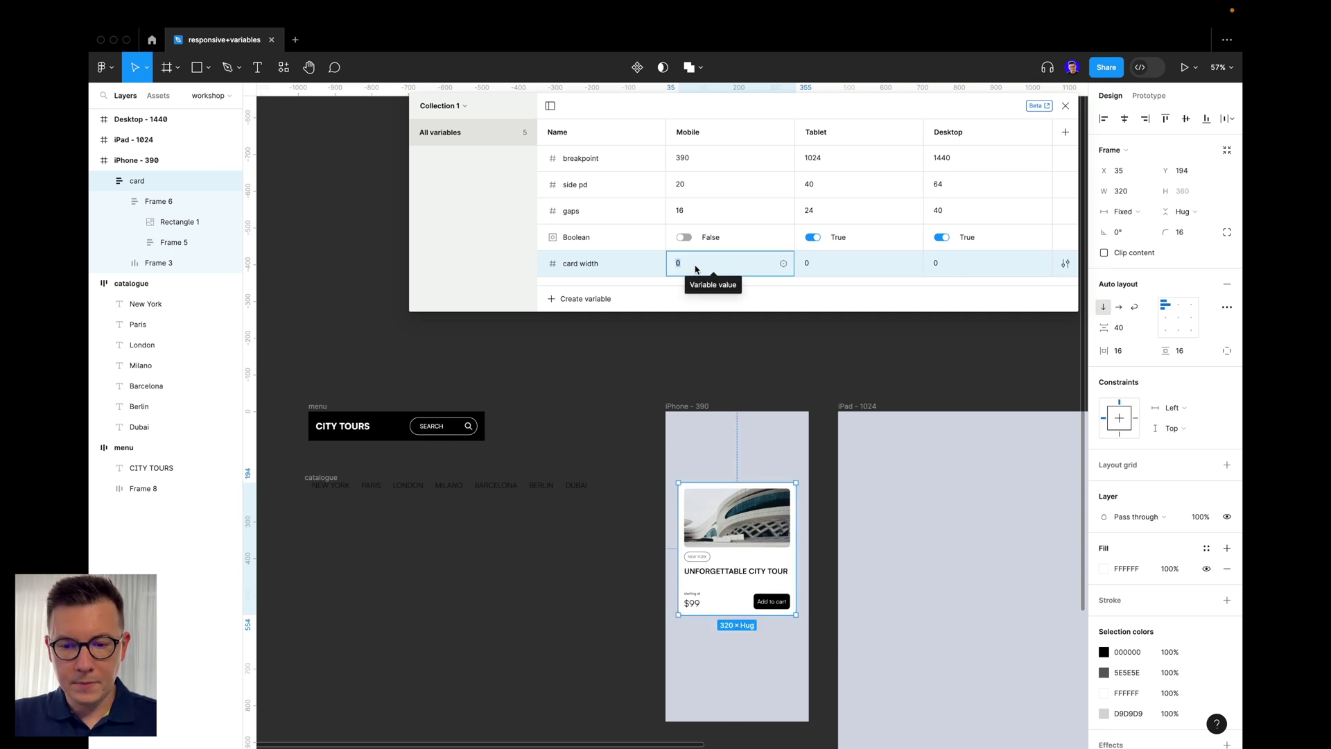
pyautogui.write('320')
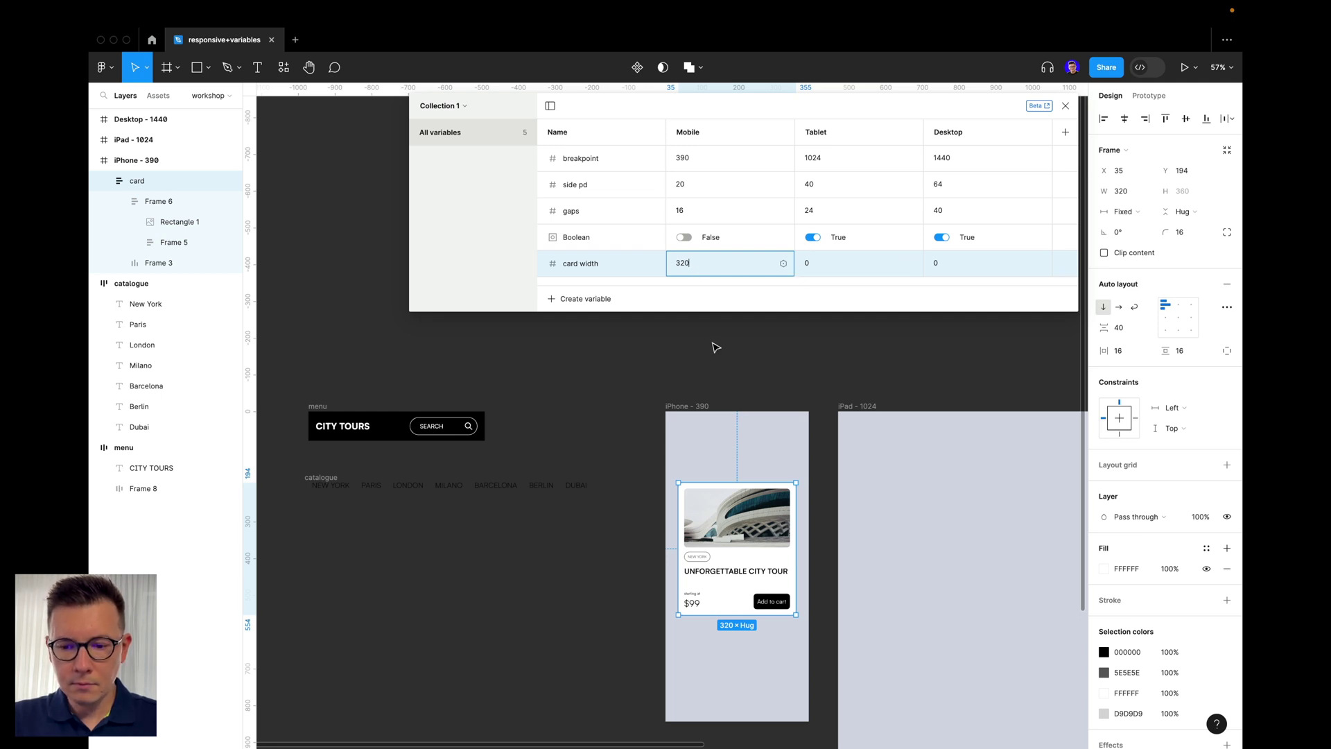
pyautogui.hscroll(4, 716, 346)
pyautogui.click(612, 475)
pyautogui.moveTo(586, 478); pyautogui.dragTo(809, 481)
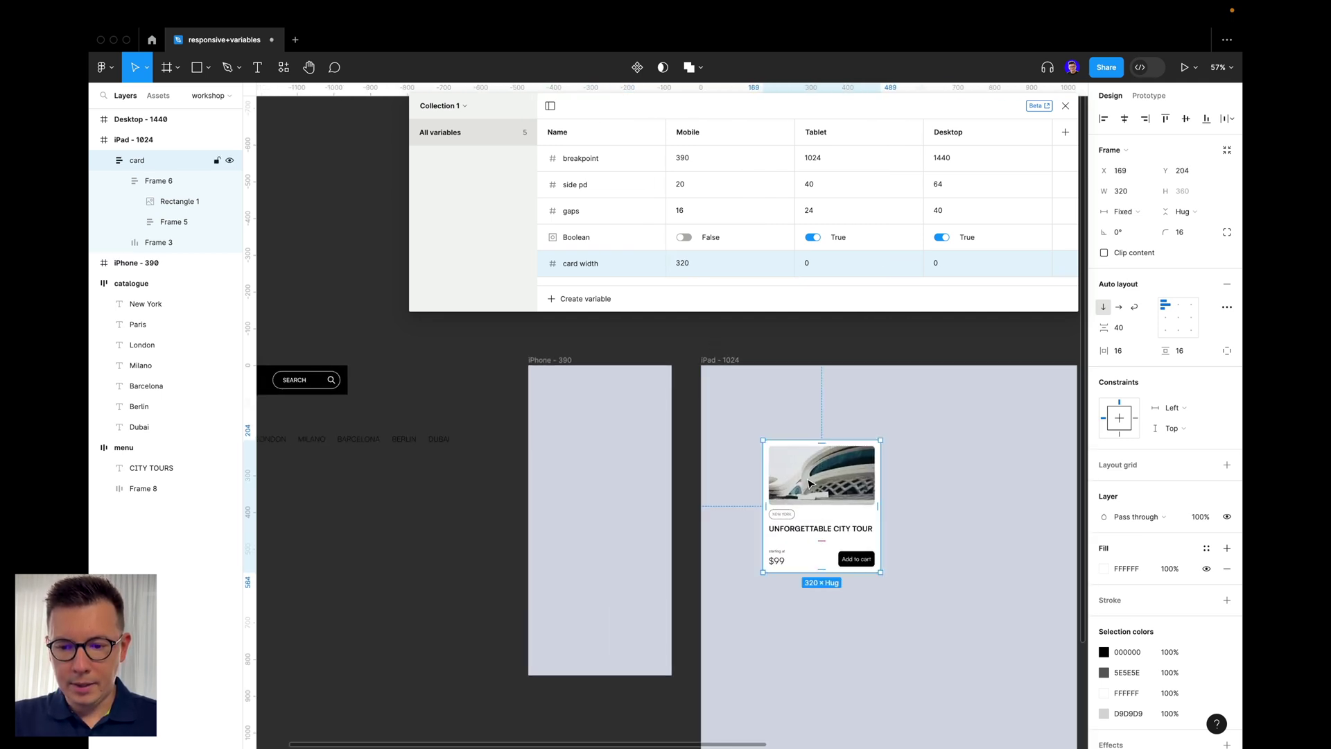
# - Set the card's width to 400 in the iPad frame
pyautogui.click(1136, 192)
pyautogui.write('400')
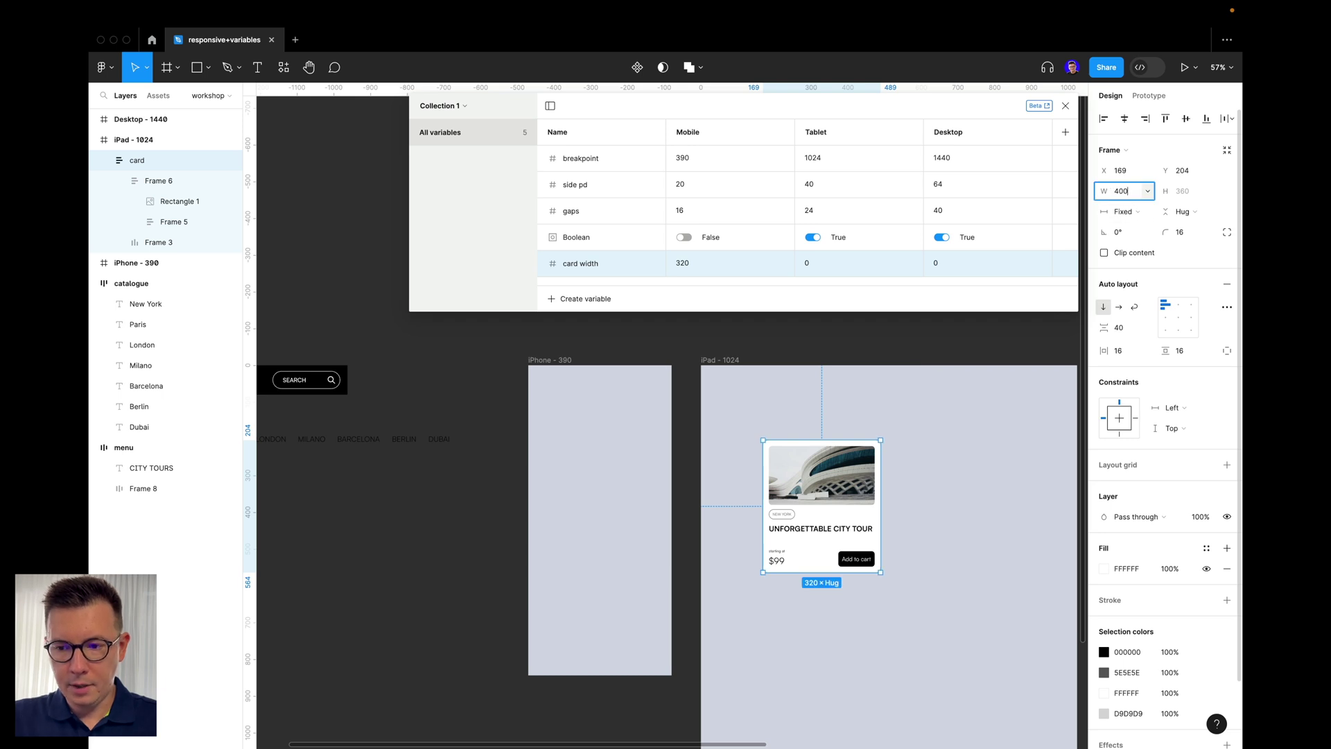
pyautogui.press('Return')
pyautogui.hscroll(5, 849, 419)
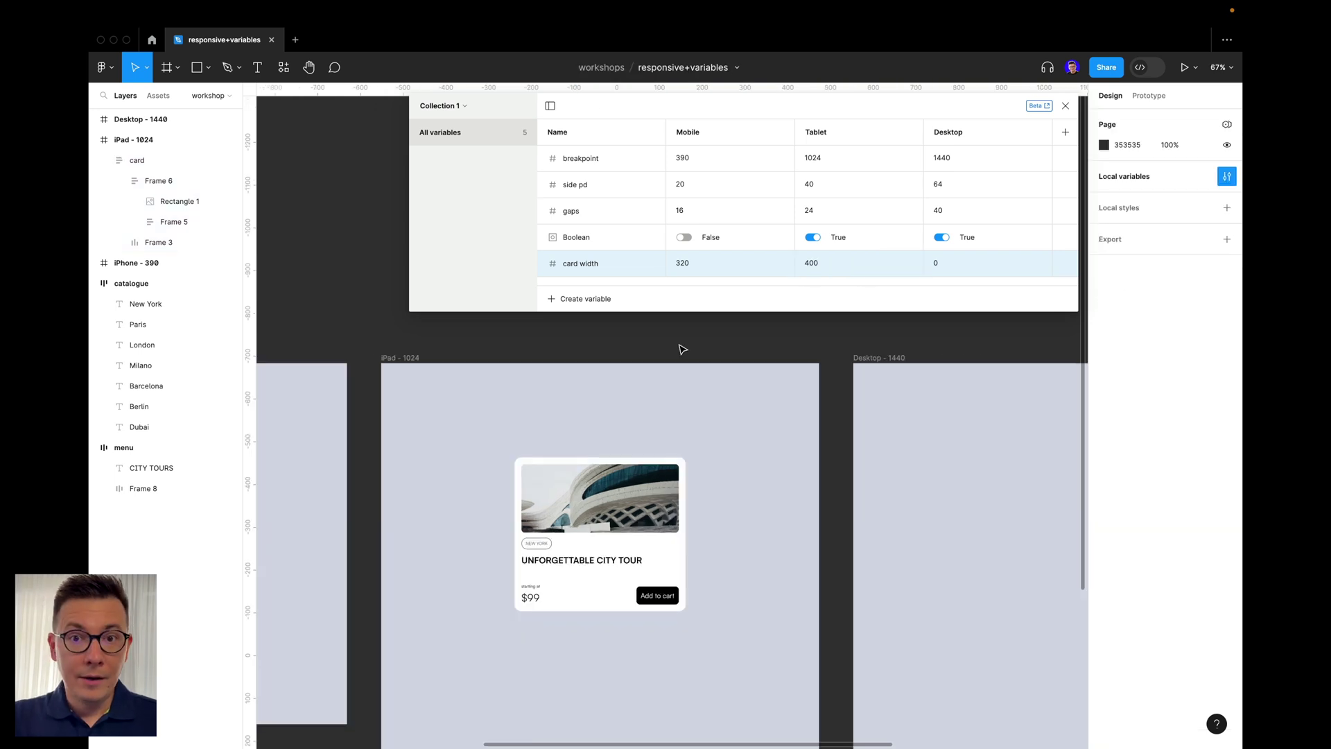
# - Move the card into the Desktop - 1440 frame and set its width to 480
pyautogui.click(611, 508)
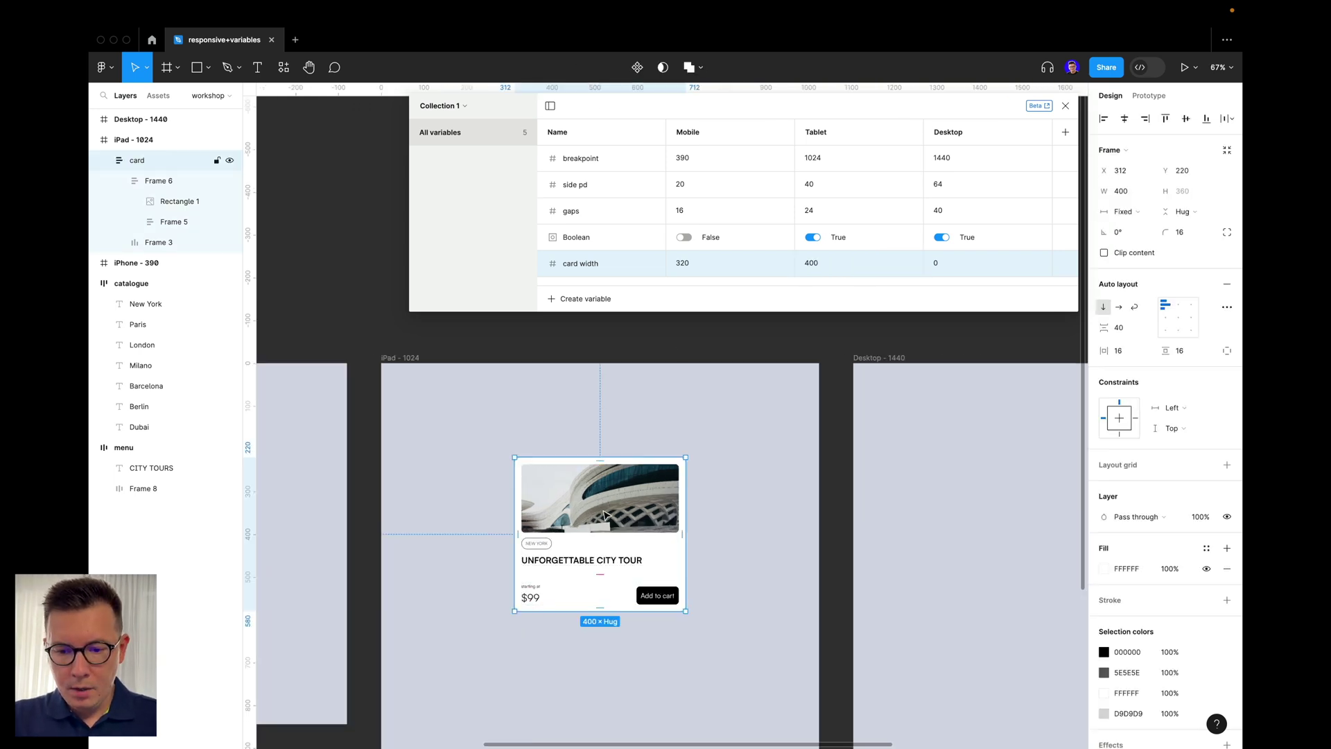
pyautogui.moveTo(622, 521); pyautogui.dragTo(965, 483)
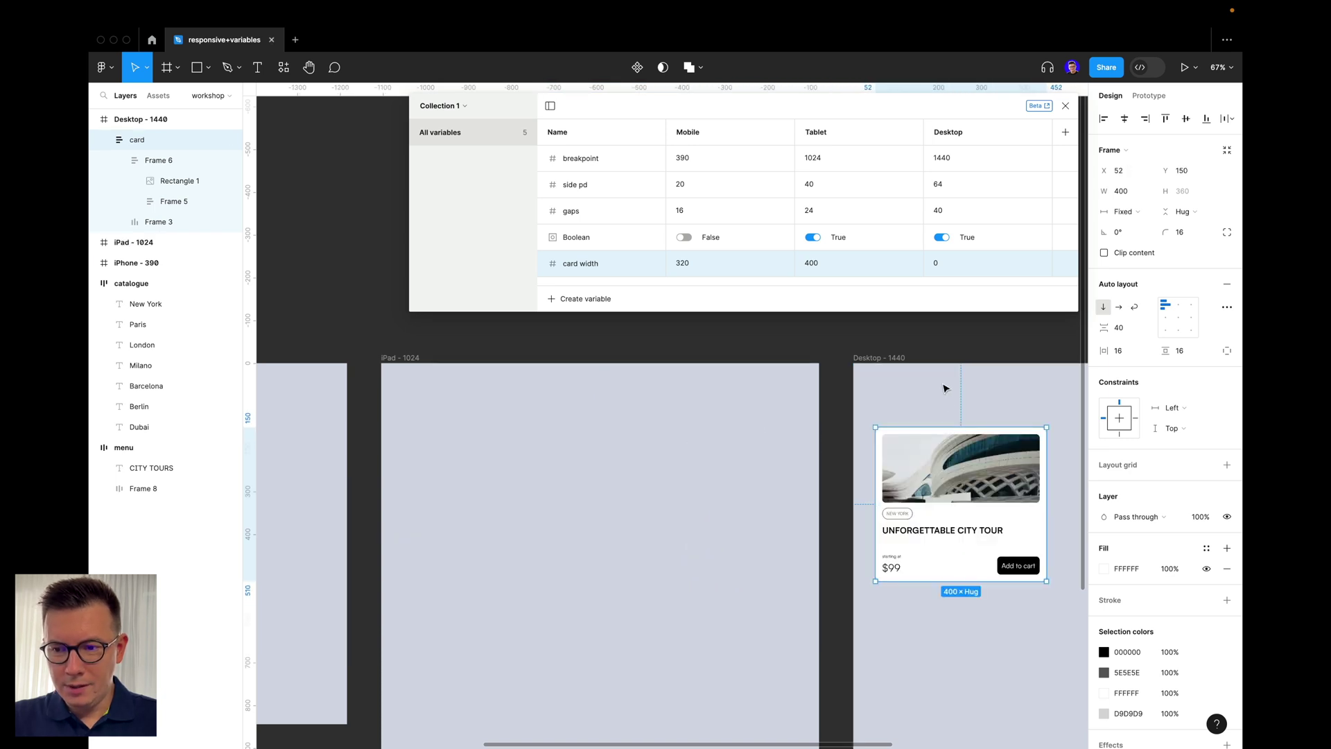
pyautogui.hscroll(5, 945, 386)
pyautogui.click(1127, 191)
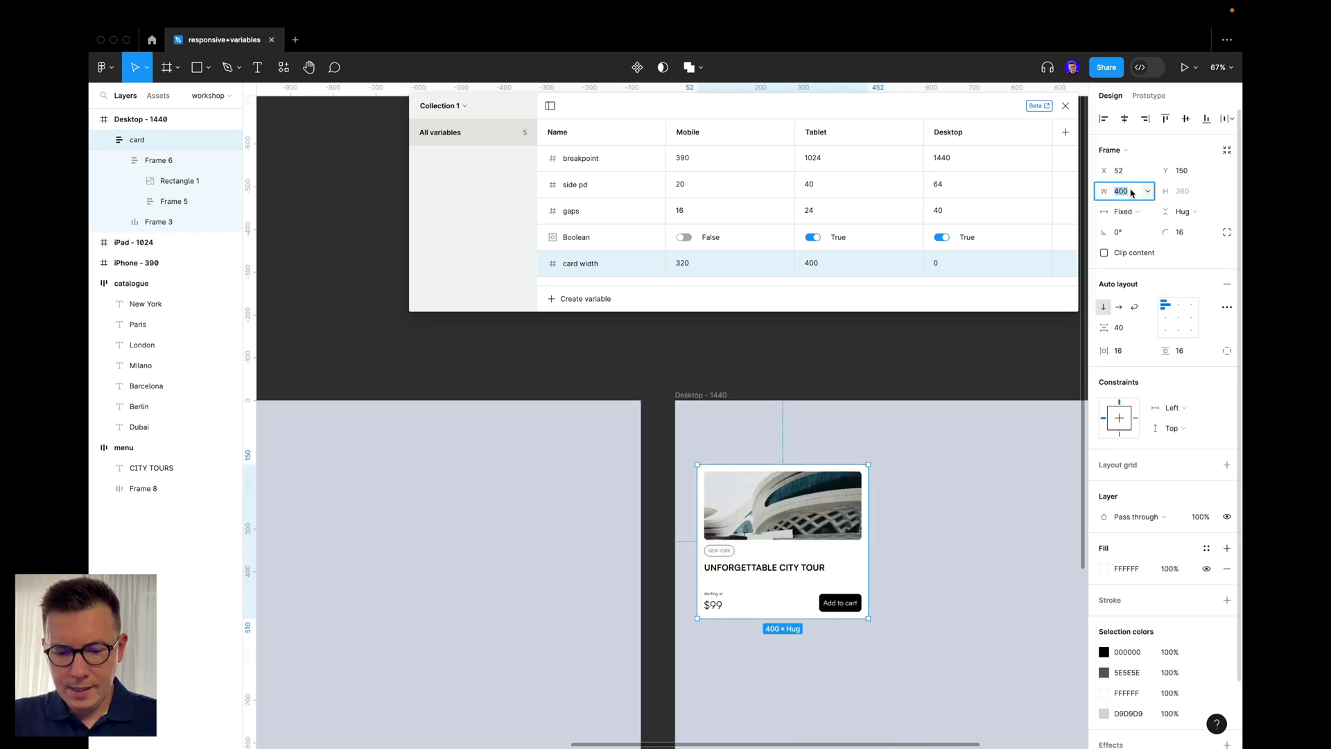
pyautogui.write('480')
pyautogui.press('Return')
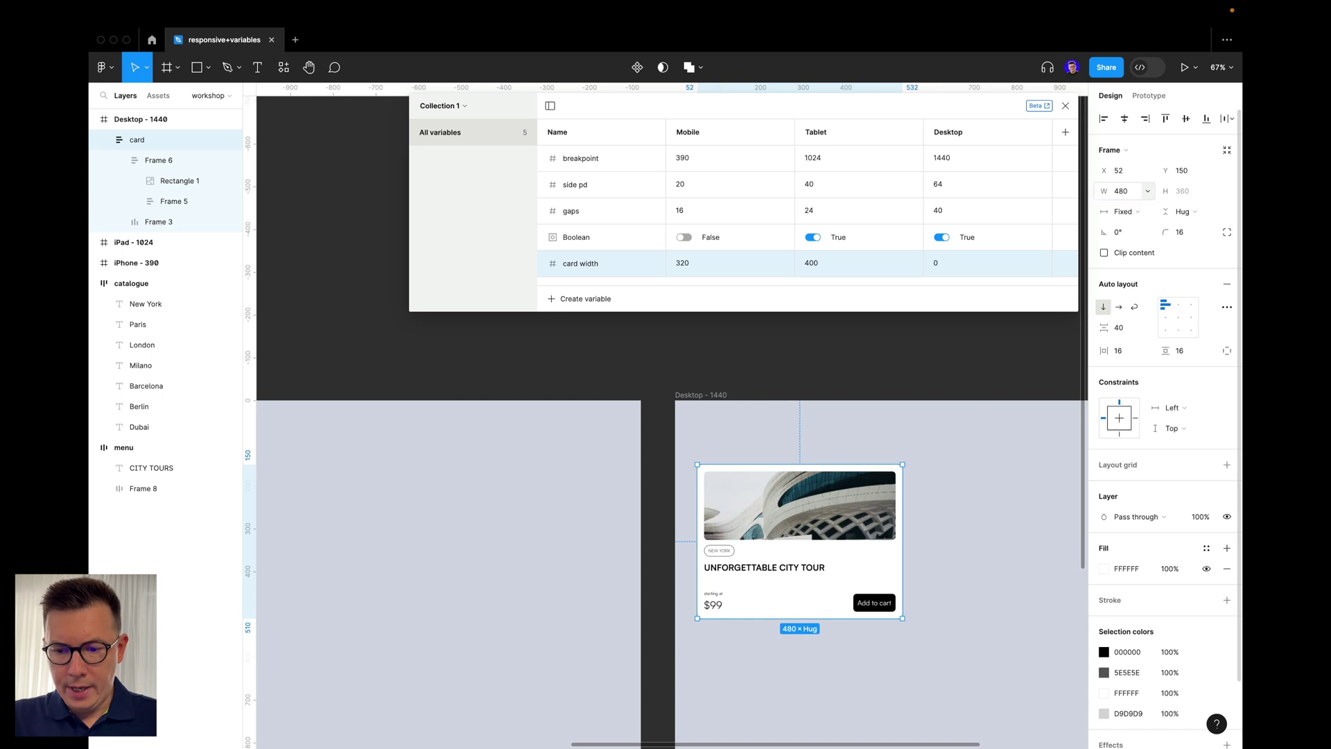
pyautogui.click(809, 376)
# - Set the card width variable's Desktop value to 480 and drag the card out of the frames
pyautogui.scroll(-5, 825, 368)
pyautogui.hscroll(-3, 825, 367)
pyautogui.scroll(-2, 842, 357)
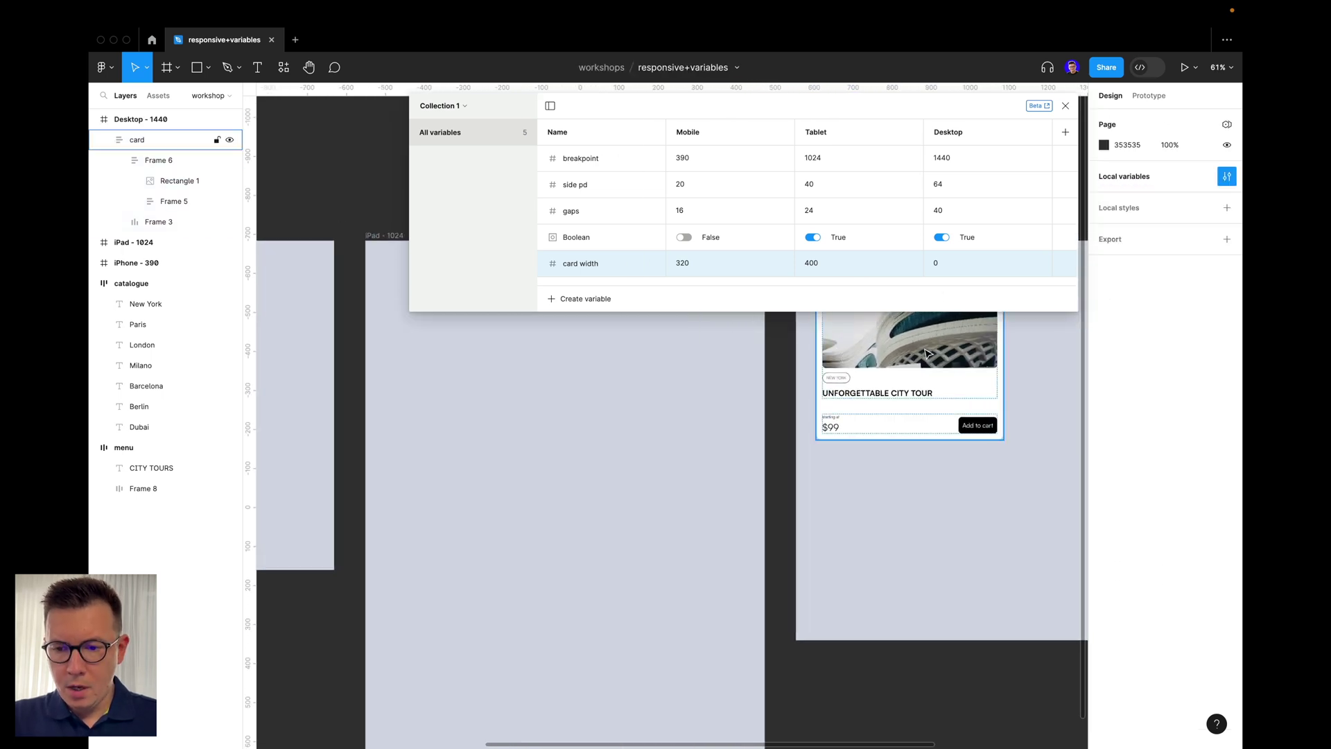
pyautogui.click(938, 263)
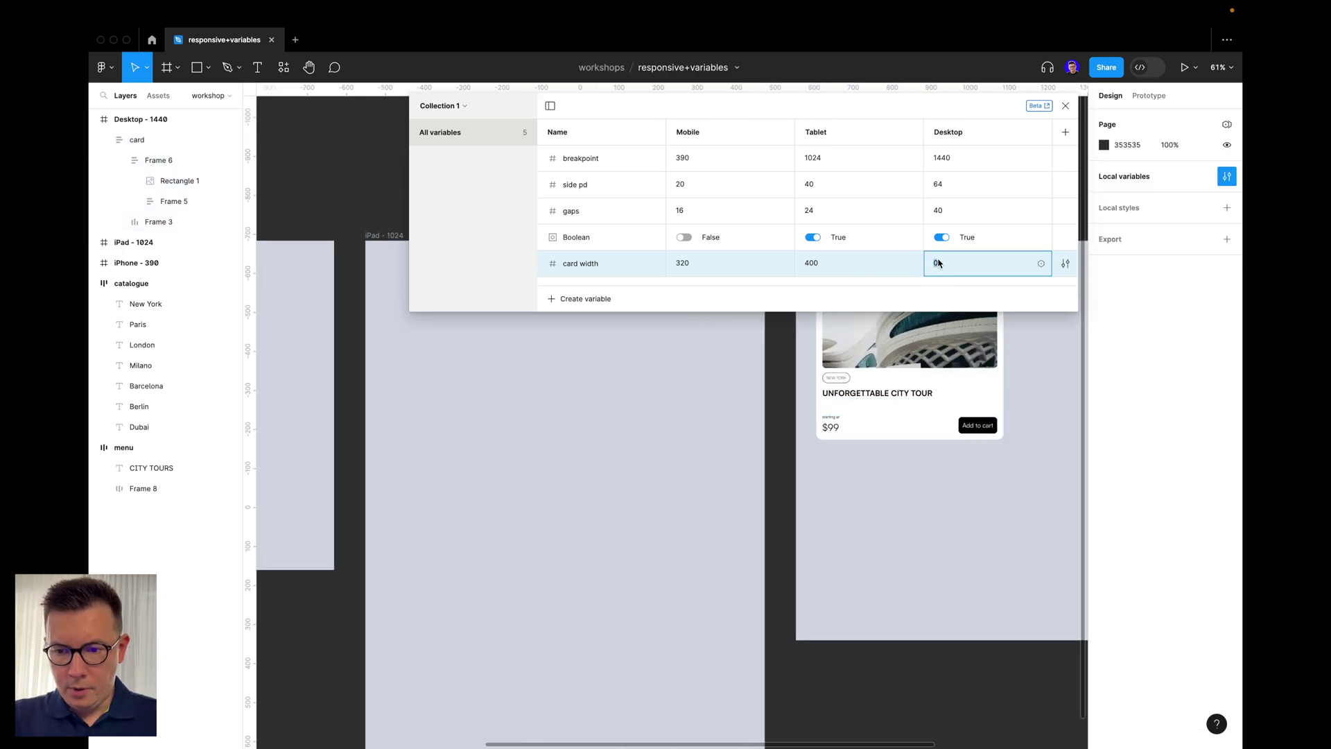
pyautogui.write('48')
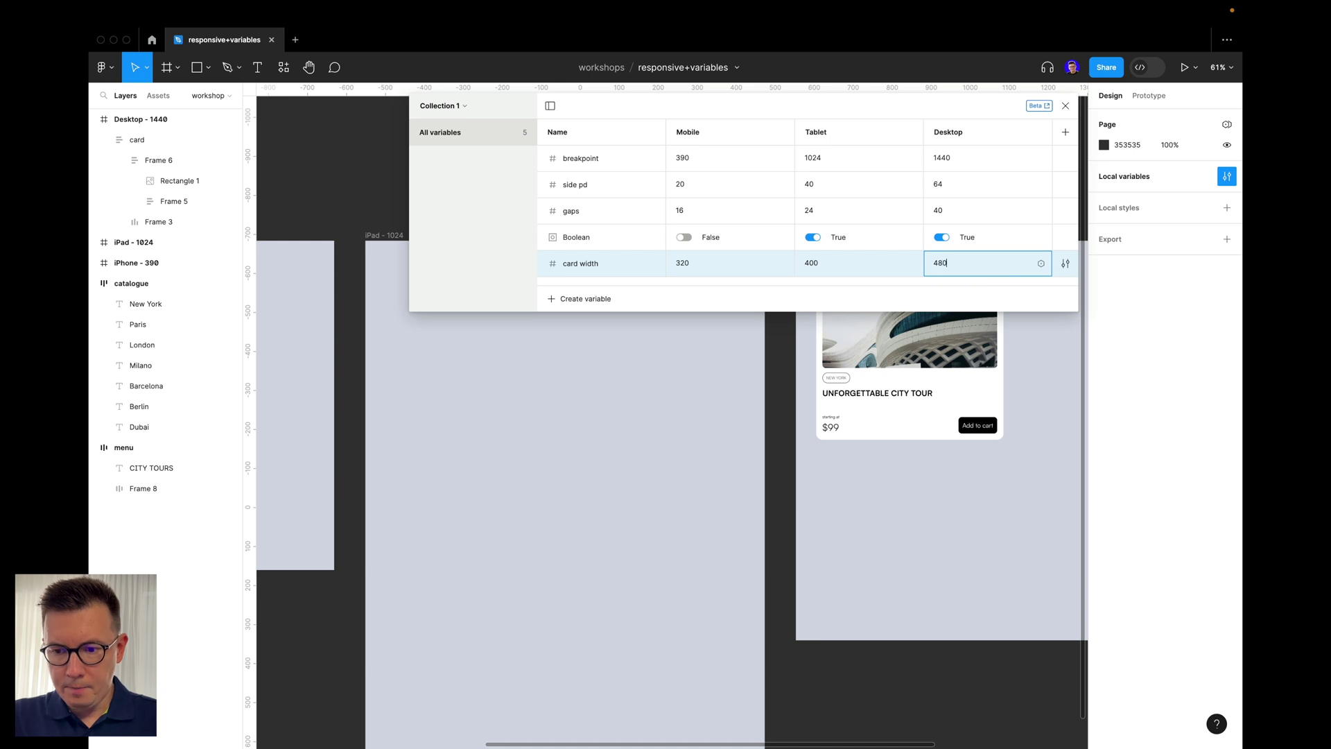
pyautogui.press('Return')
pyautogui.scroll(-5, 936, 443)
pyautogui.moveTo(907, 384); pyautogui.dragTo(299, 476)
pyautogui.scroll(2, 610, 382)
pyautogui.hscroll(-3, 610, 381)
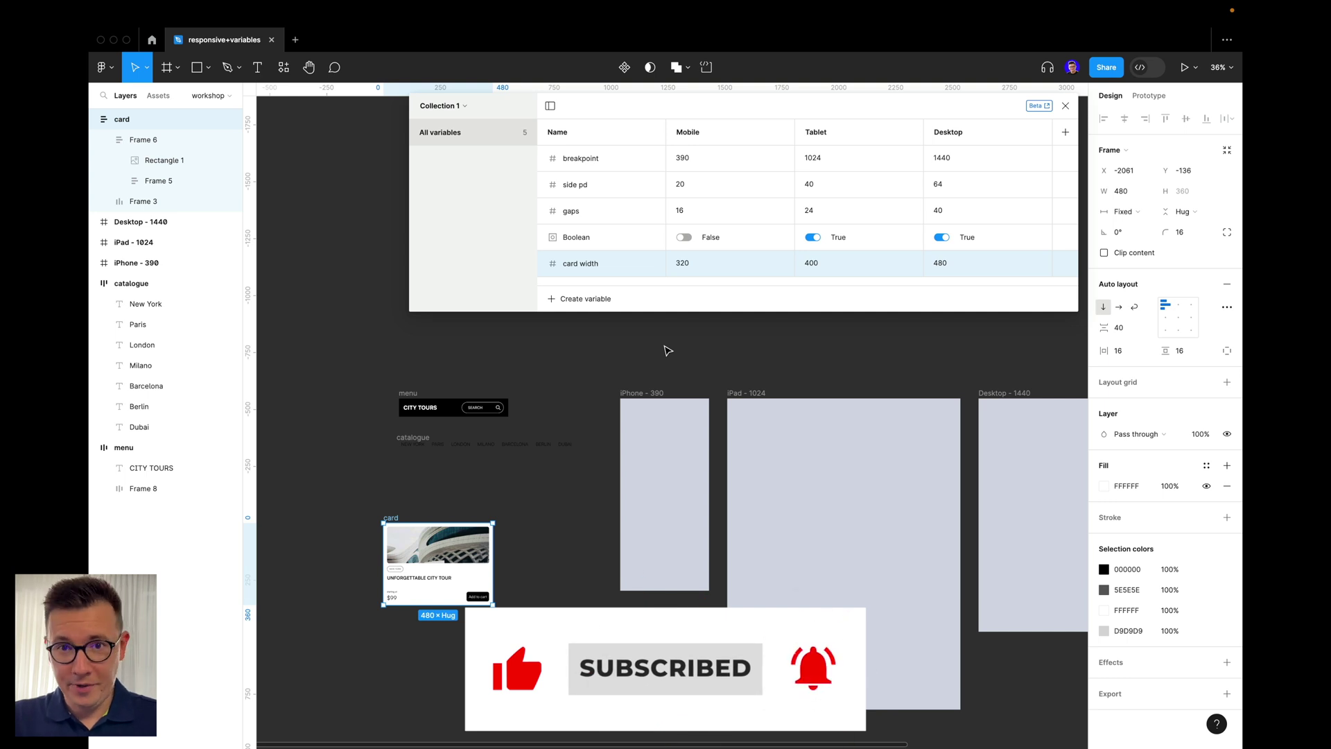
# - Close the local variables window and select the menu frame
pyautogui.click(460, 374)
pyautogui.scroll(5, 460, 372)
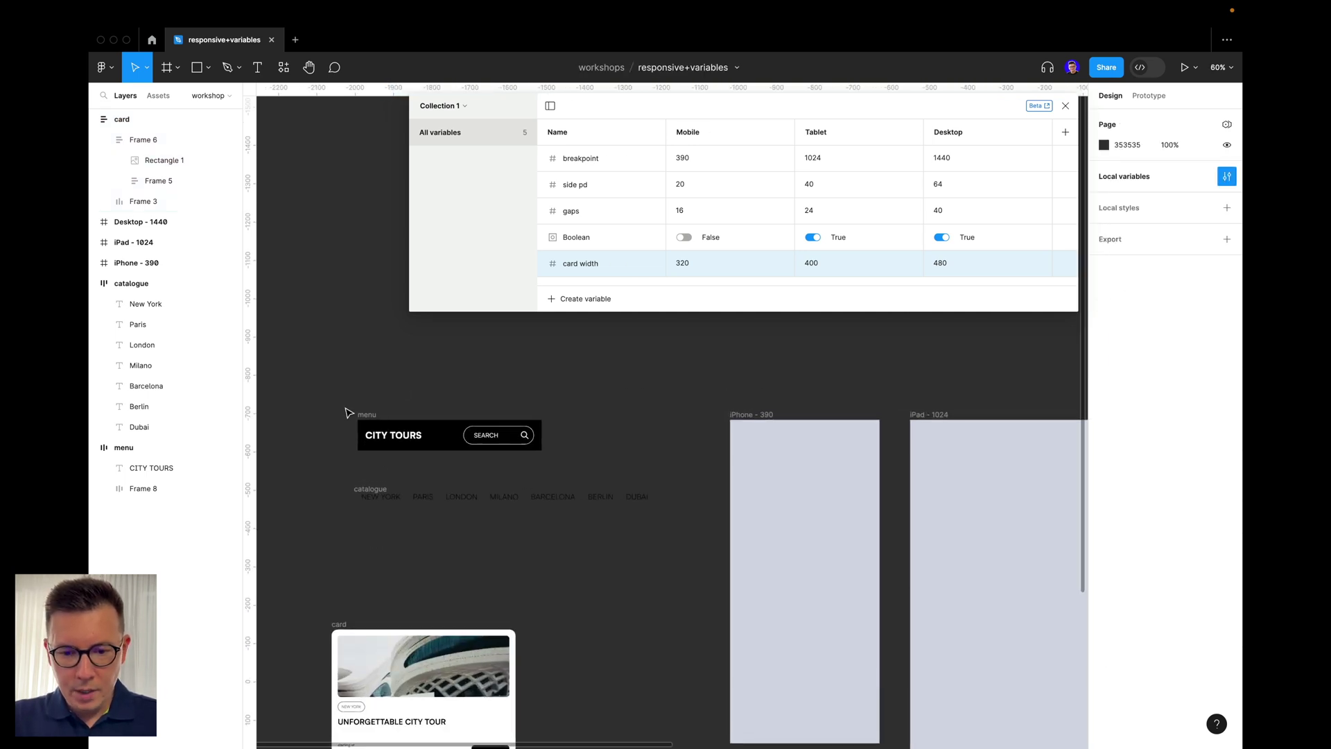
pyautogui.click(366, 414)
pyautogui.scroll(1, 375, 415)
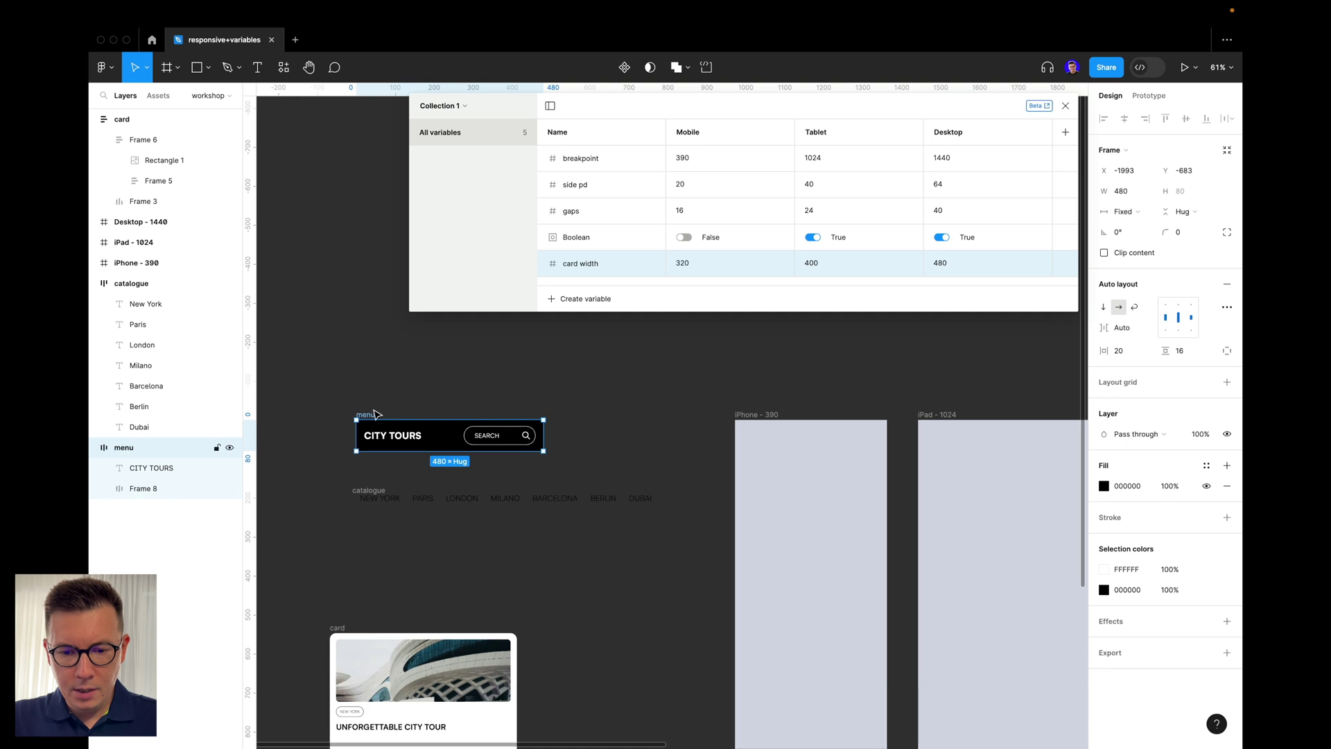
pyautogui.click(570, 381)
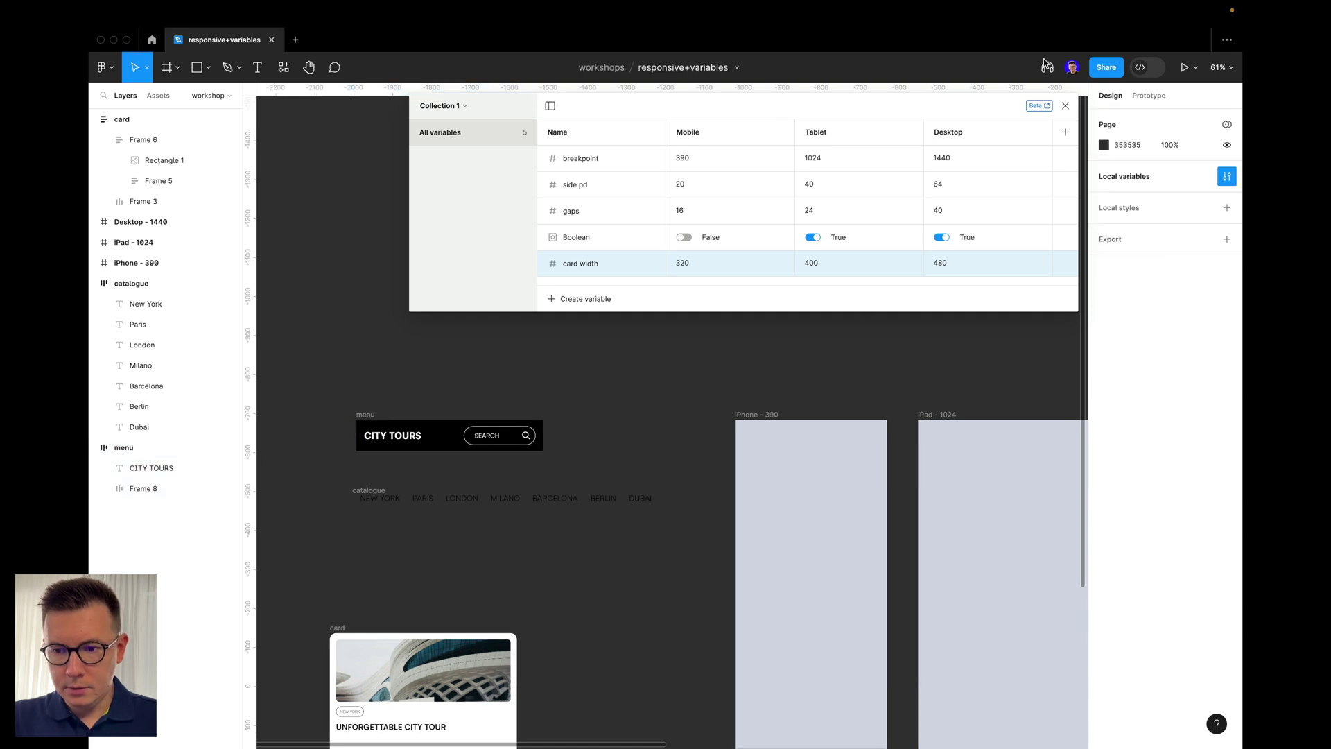
pyautogui.click(1065, 105)
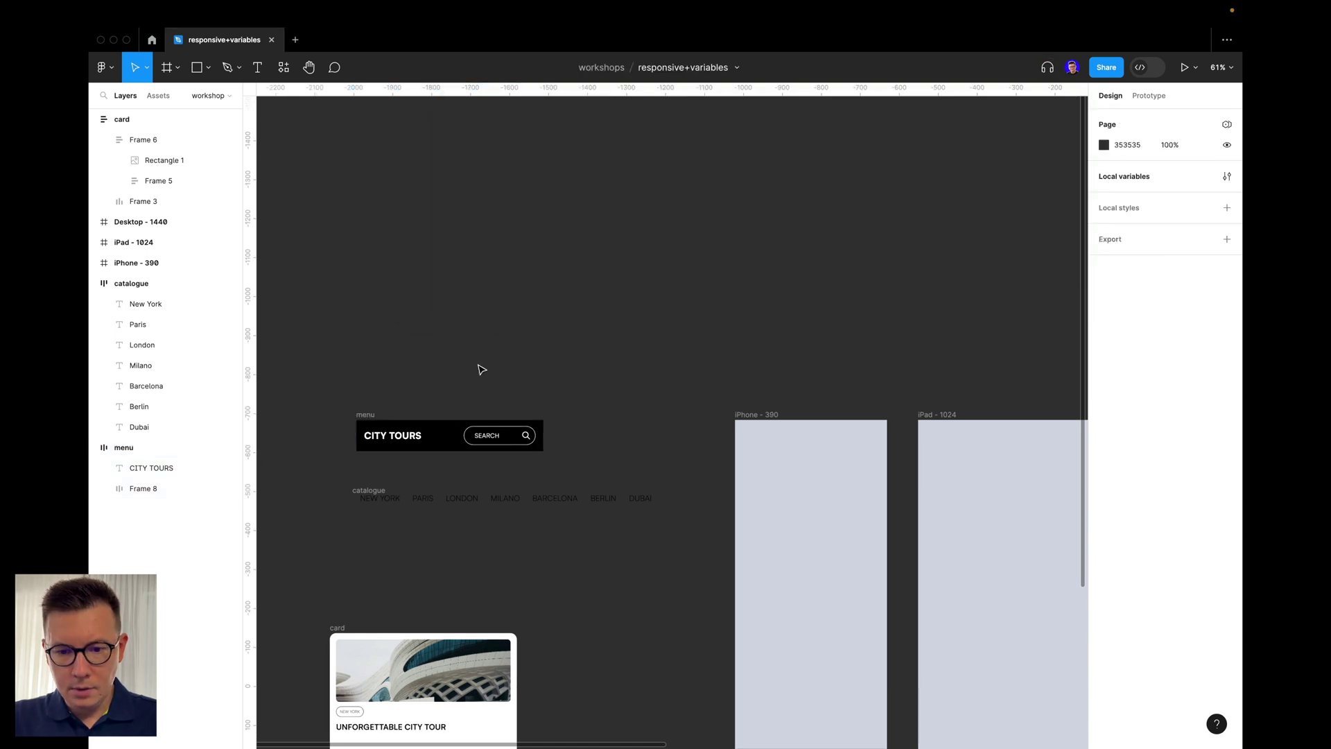
pyautogui.click(363, 415)
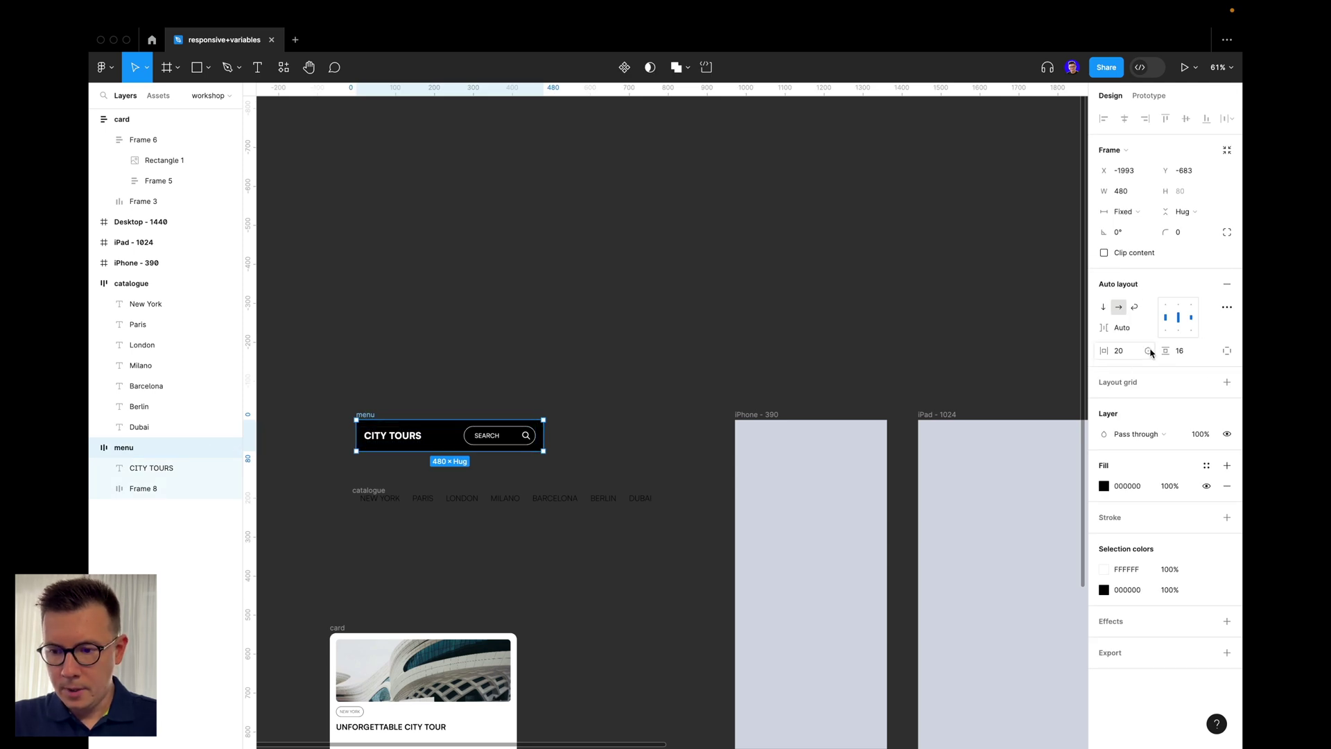
# - Bind the menu frame's horizontal and vertical padding to side pd (20)
pyautogui.click(1148, 351)
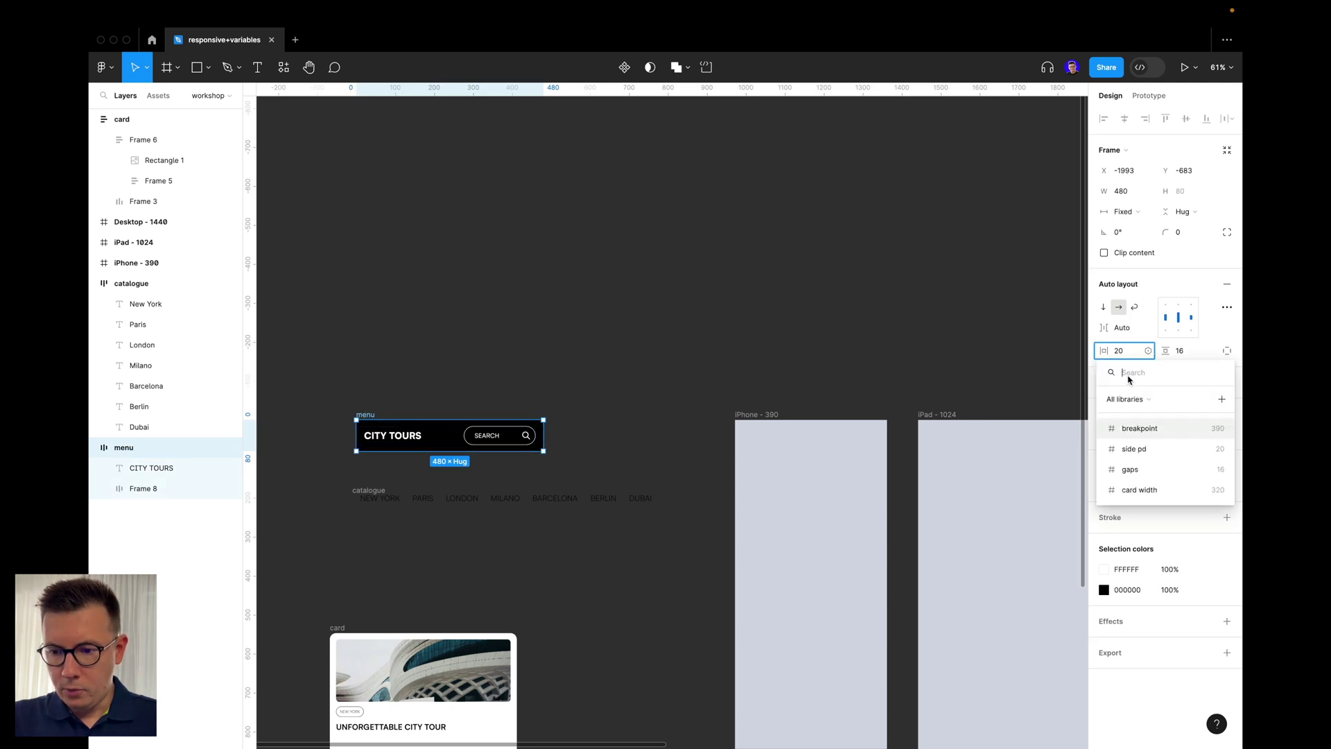
pyautogui.click(1146, 449)
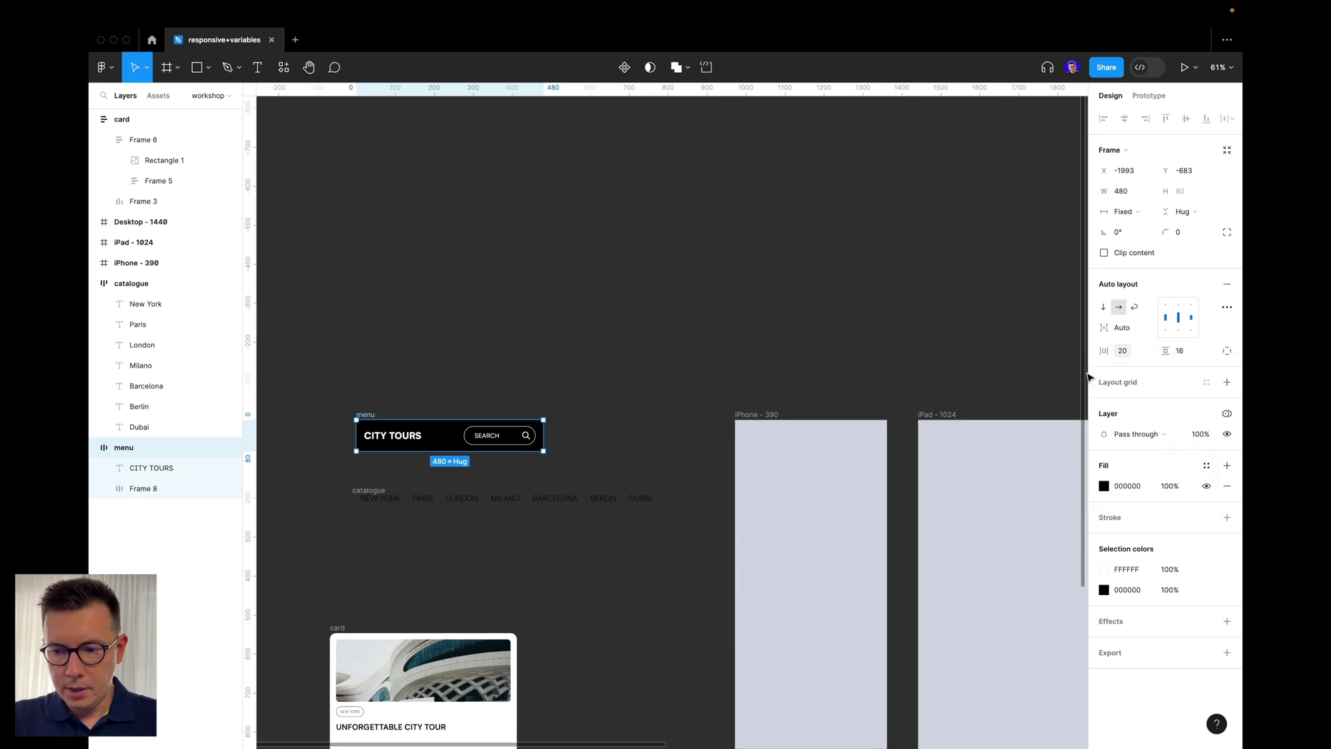
pyautogui.click(1210, 351)
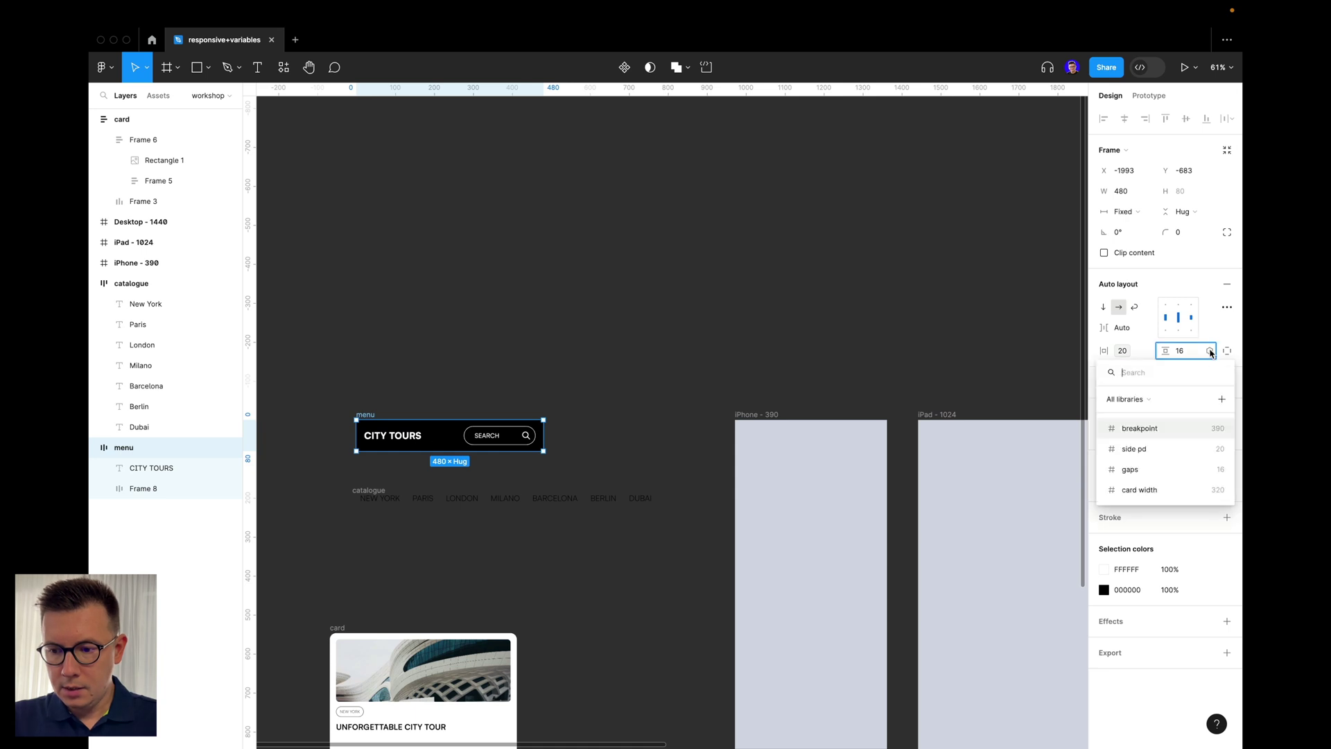
pyautogui.click(1186, 450)
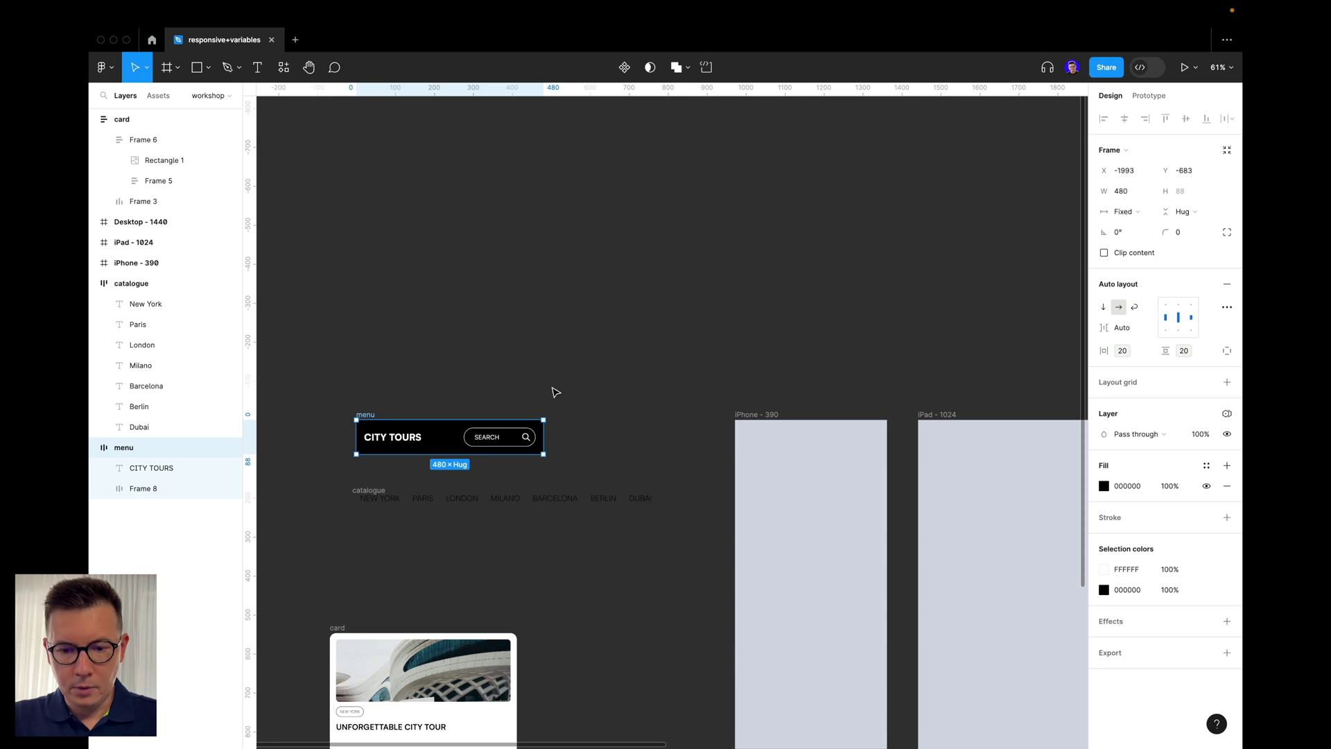
pyautogui.click(371, 492)
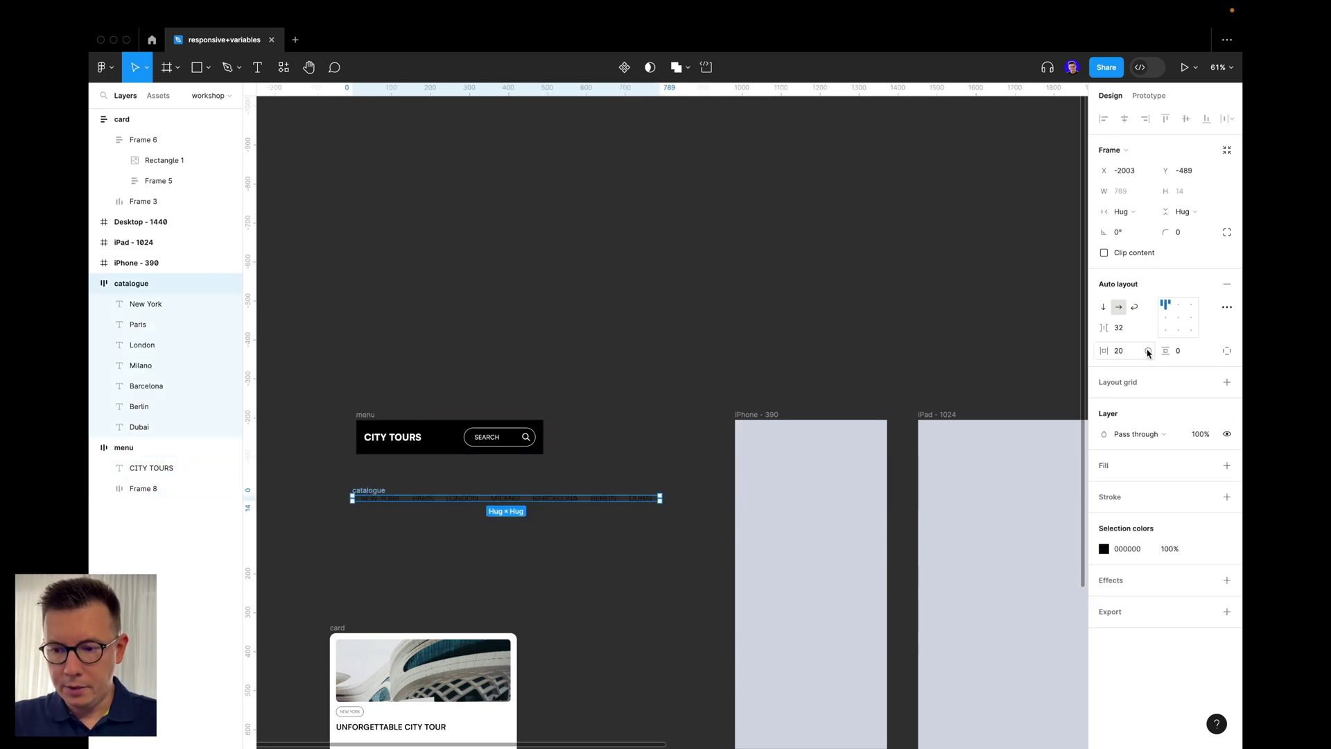
# - Bind the catalogue's horizontal and vertical padding to side pd (20)
pyautogui.click(1148, 352)
pyautogui.click(1137, 450)
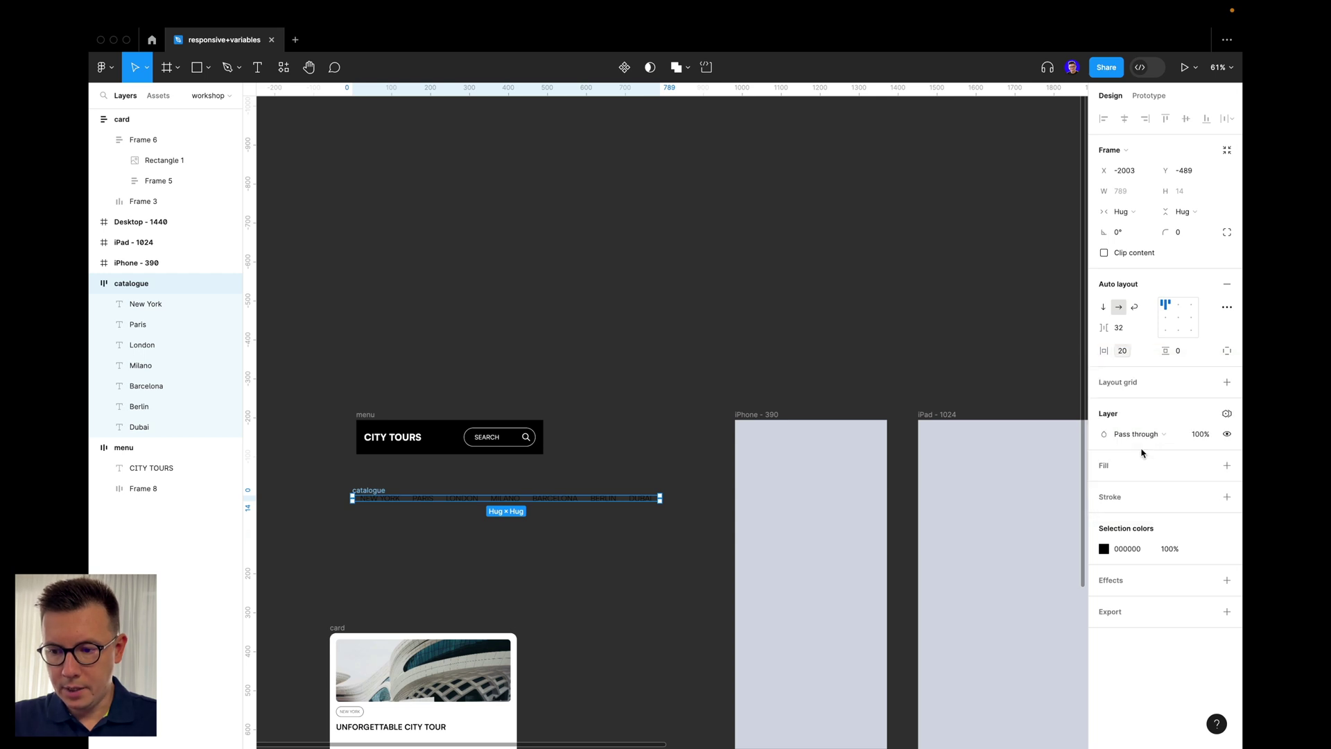
pyautogui.click(1188, 352)
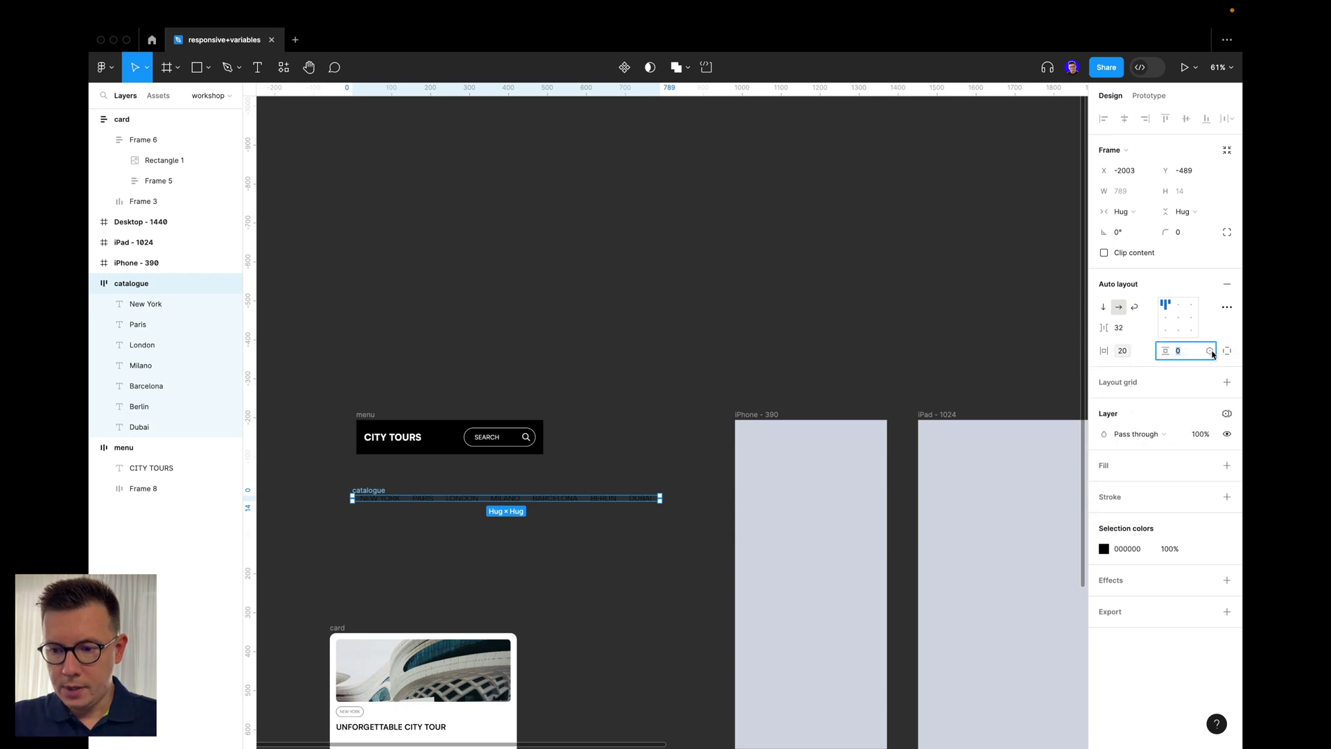
pyautogui.click(1211, 352)
pyautogui.click(1193, 449)
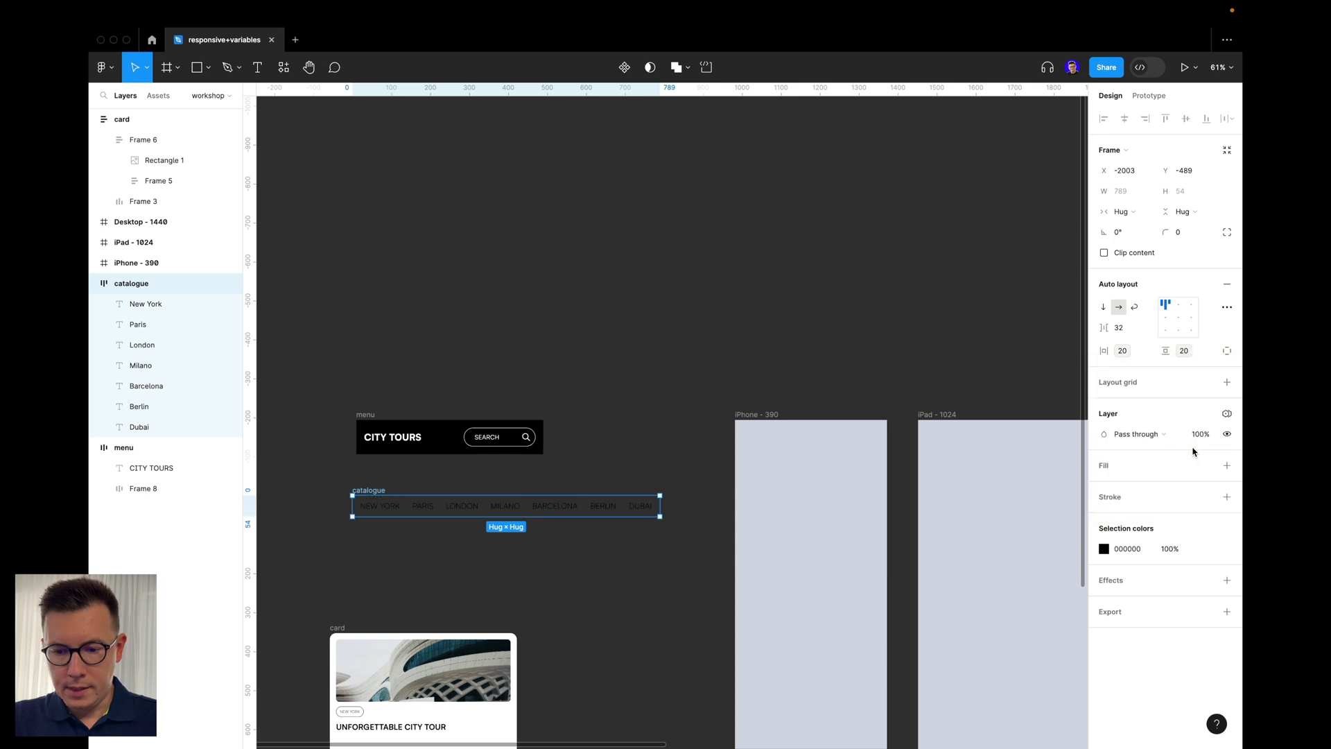
pyautogui.scroll(-5, 710, 356)
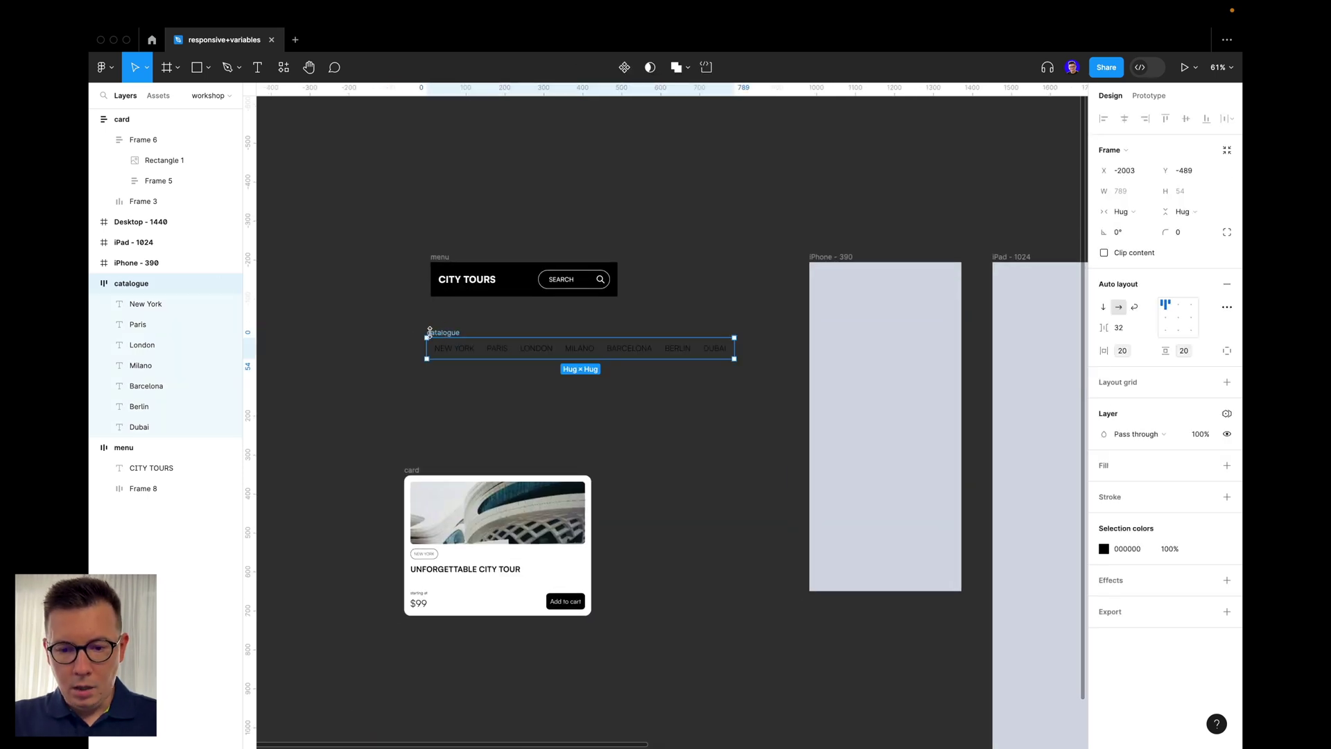
# - Bind the card's width to the card width variable (320) and line it up under the catalogue
pyautogui.click(413, 471)
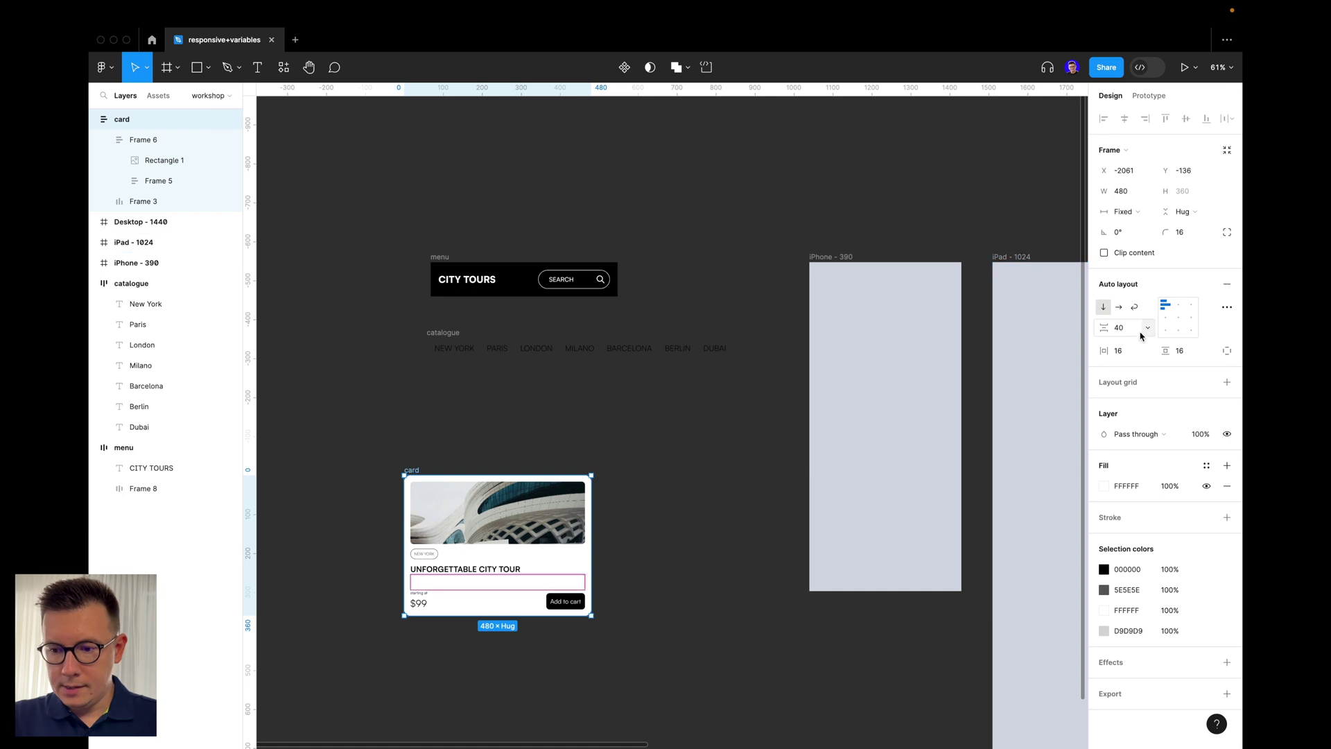
pyautogui.click(1149, 194)
pyautogui.click(1130, 263)
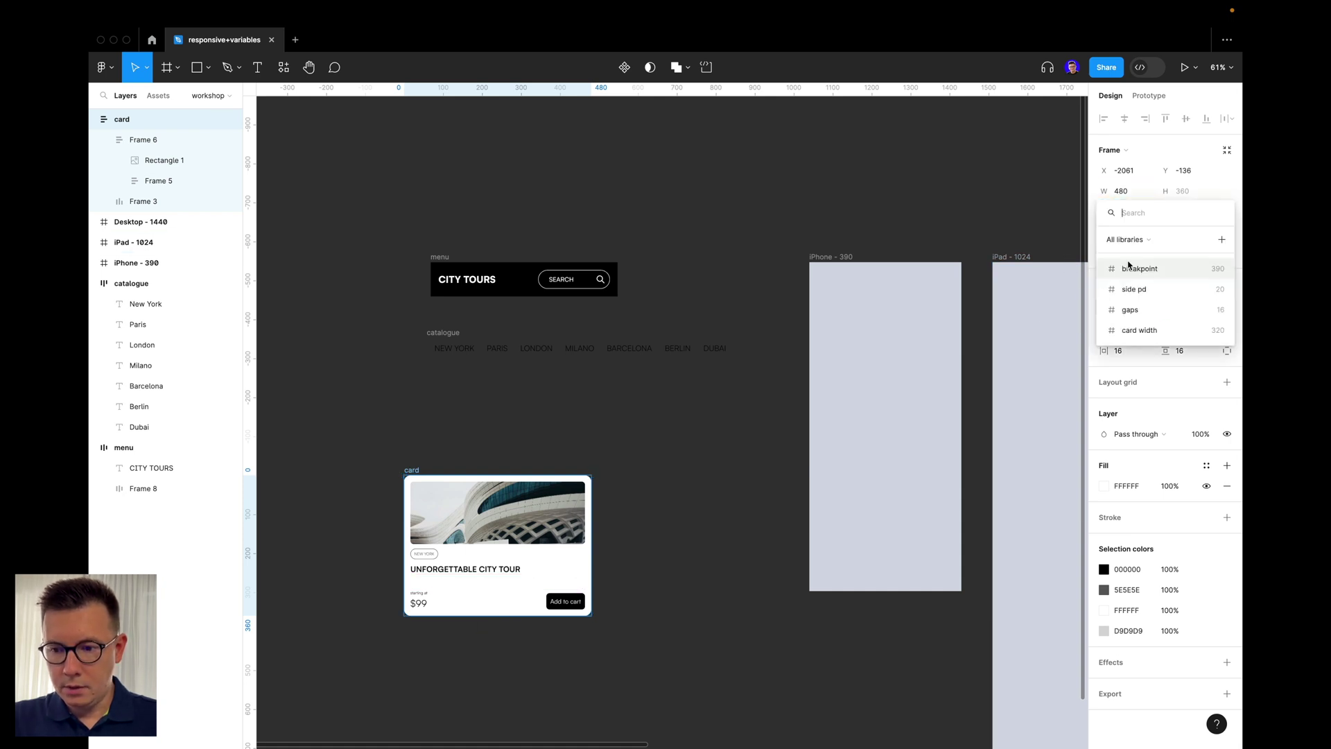
pyautogui.click(1181, 332)
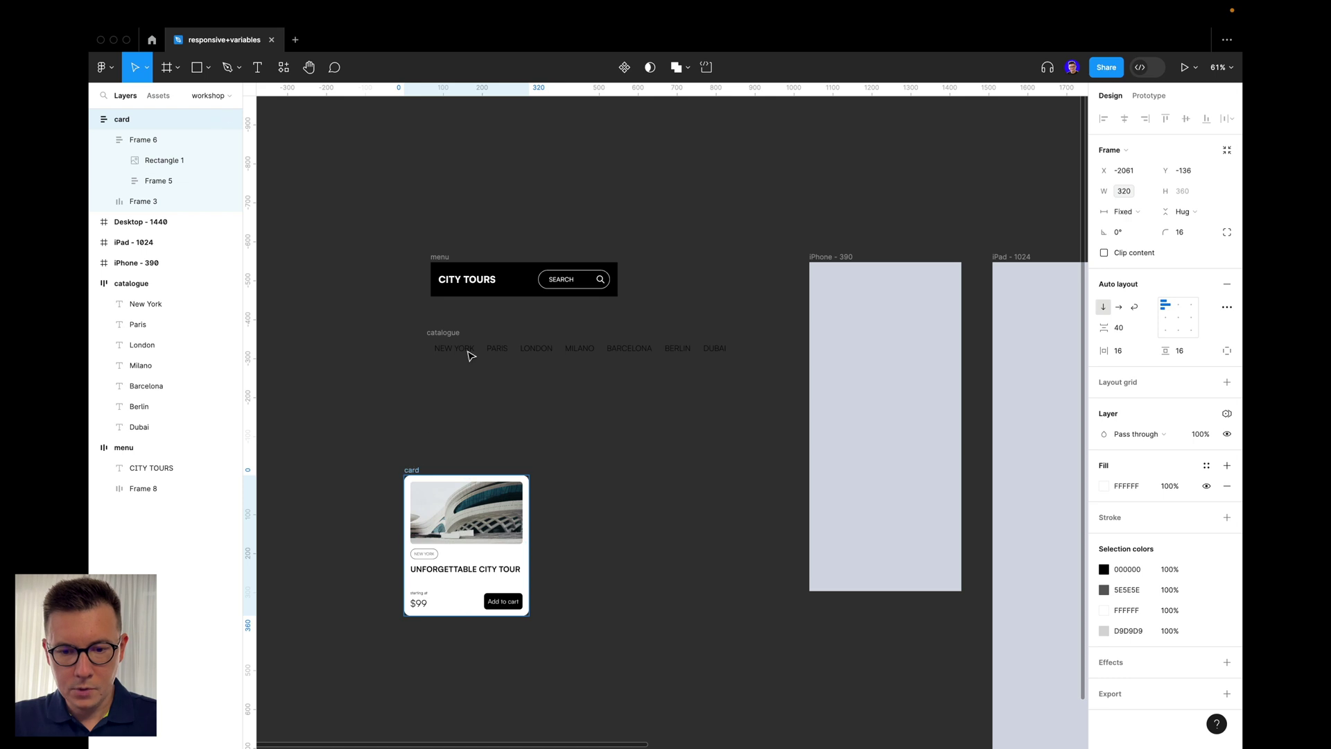
pyautogui.click(447, 333)
pyautogui.click(447, 333)
pyautogui.moveTo(411, 470); pyautogui.dragTo(435, 451)
pyautogui.click(447, 334)
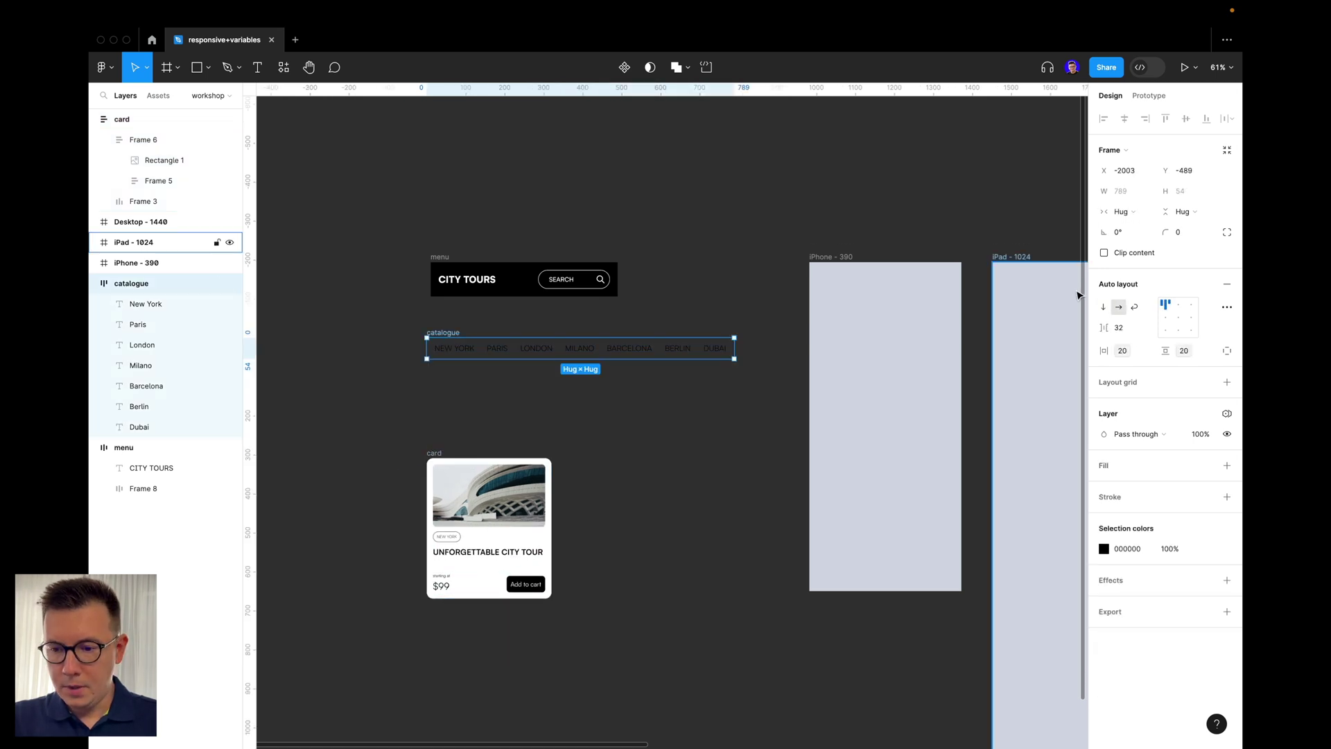
# - Bind the catalogue width to breakpoint (390) and switch its auto layout to Wrap
pyautogui.click(1148, 193)
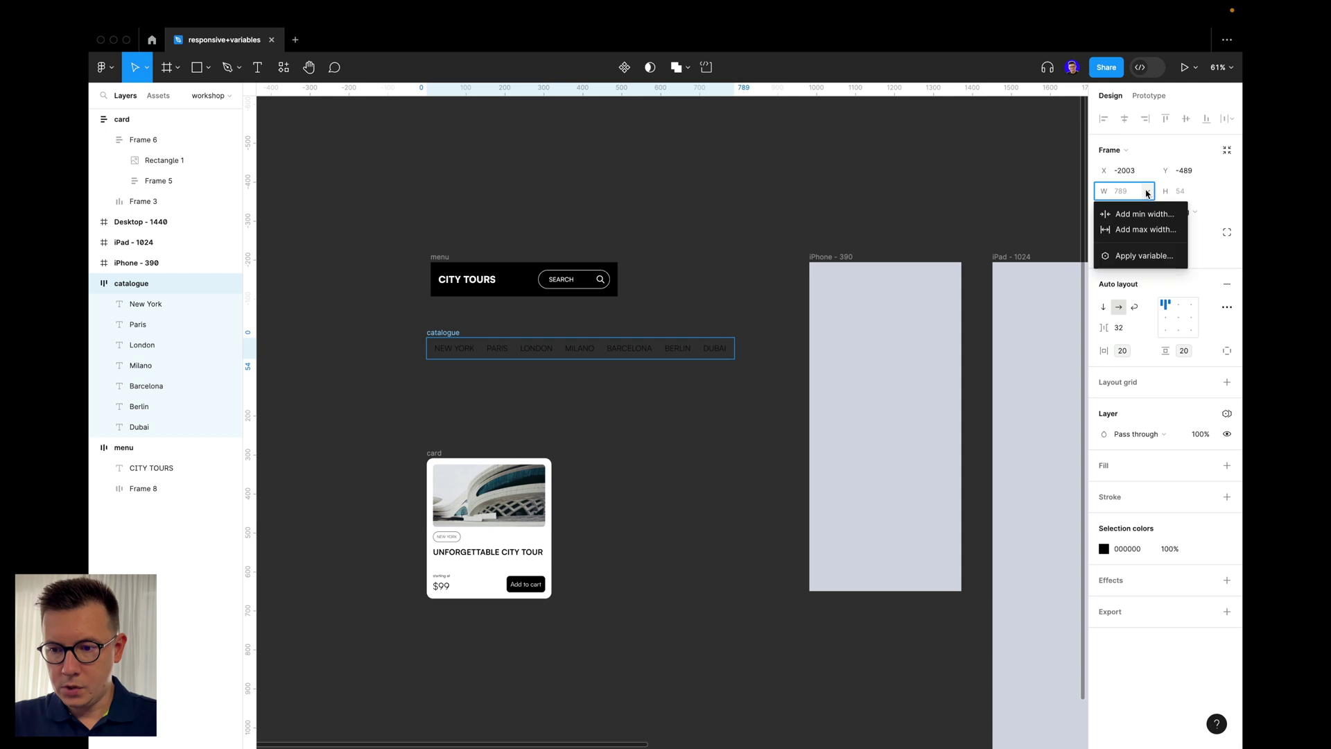
pyautogui.click(1143, 257)
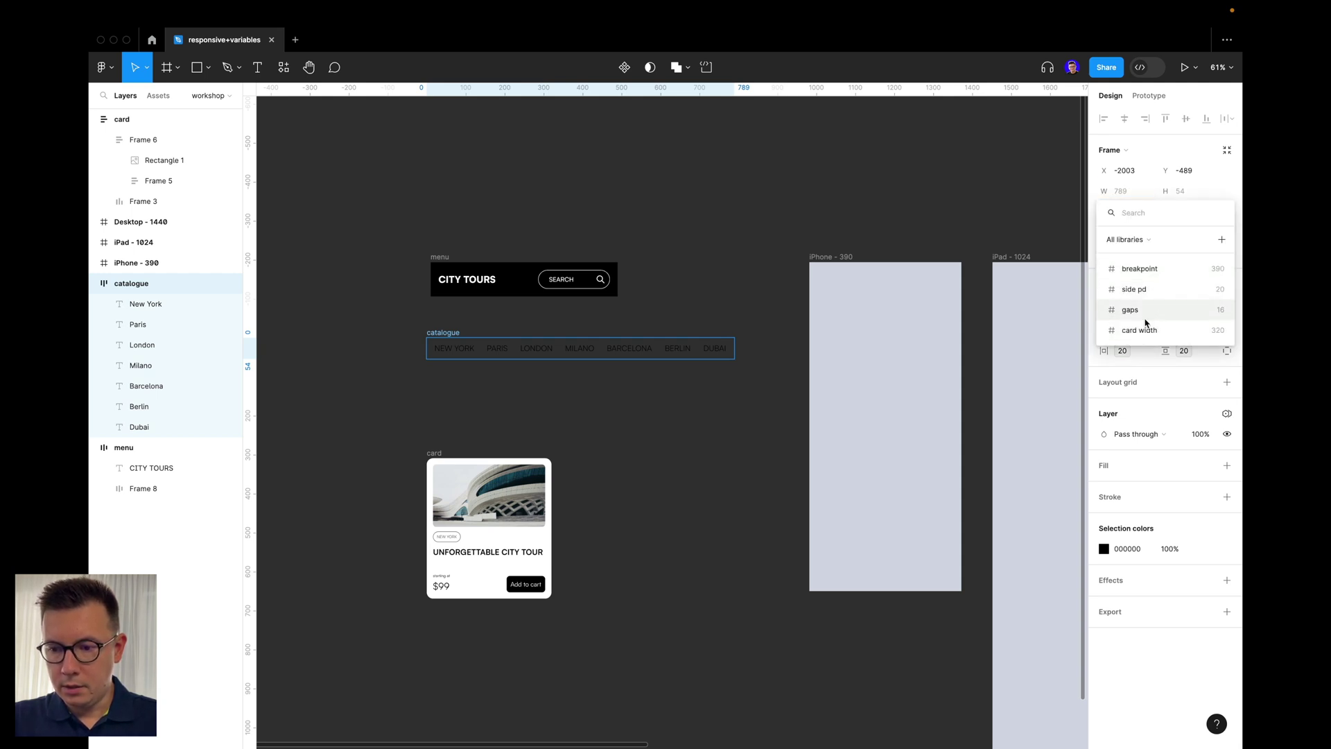
pyautogui.click(1151, 271)
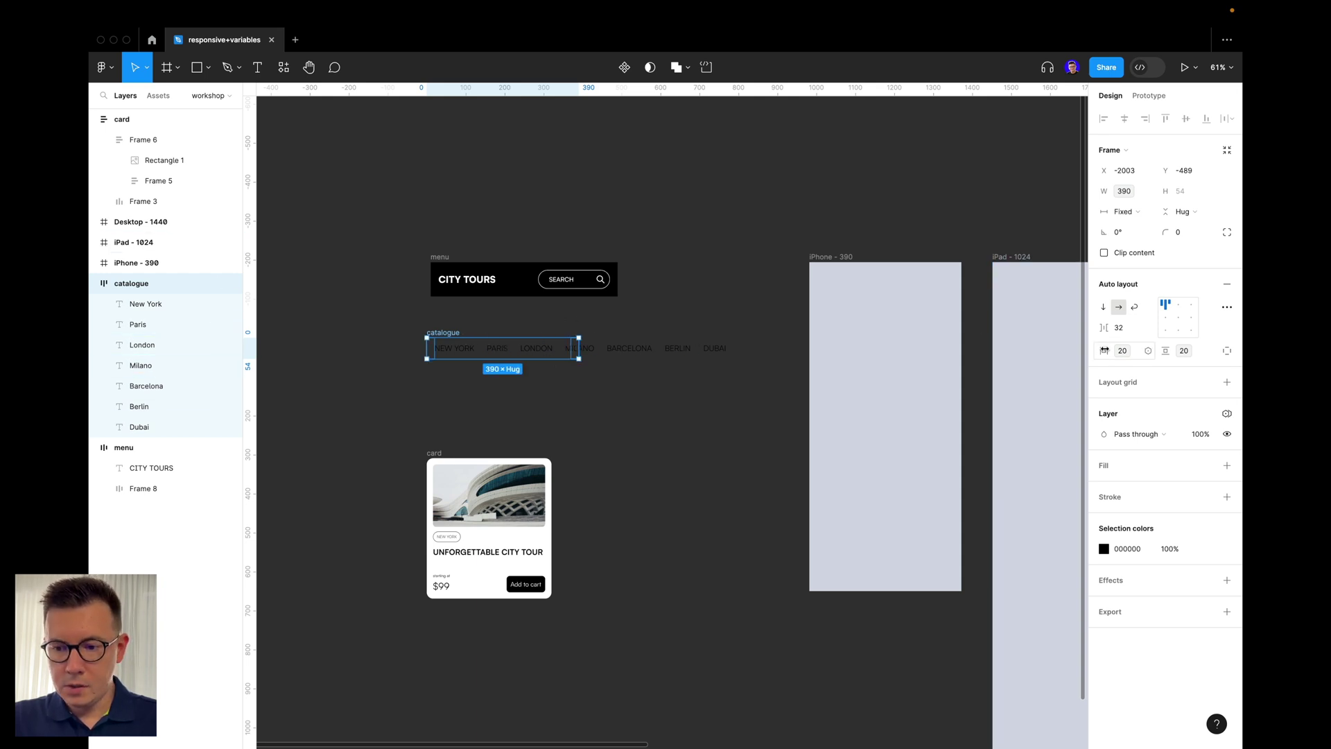
pyautogui.click(1135, 307)
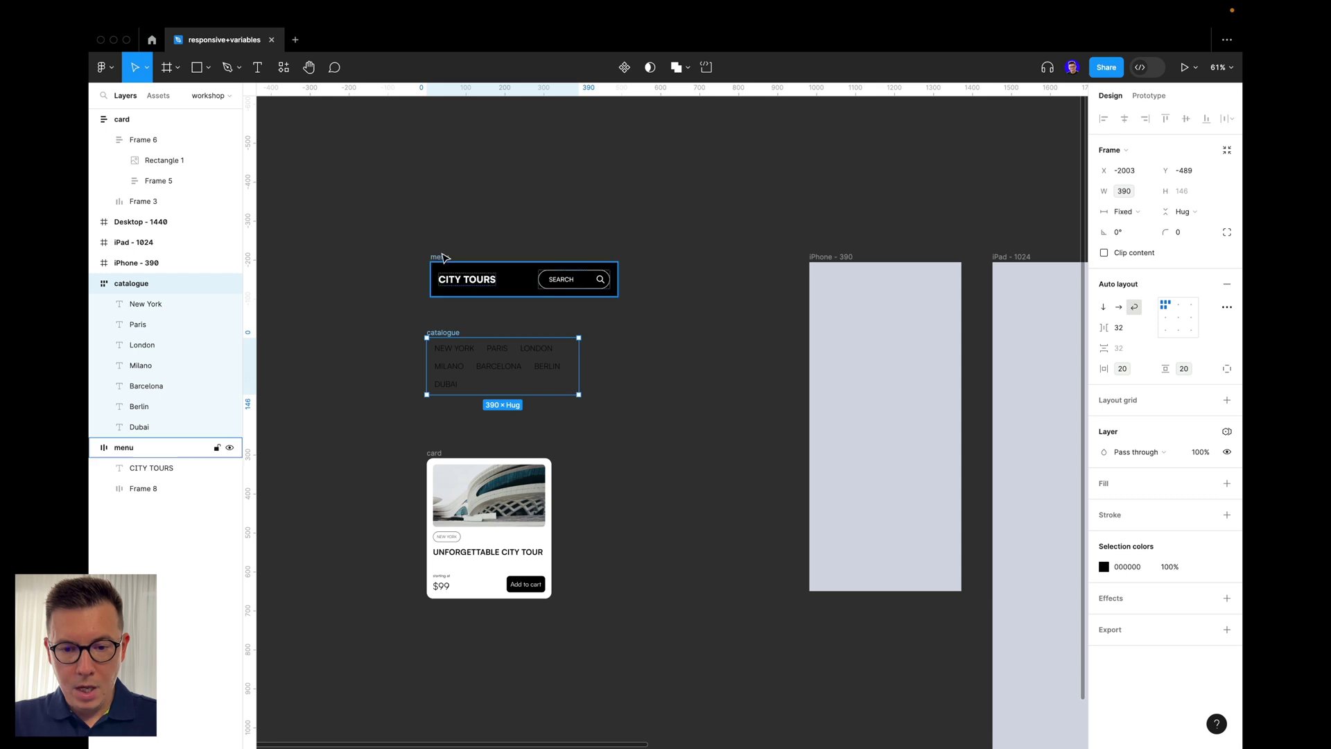
# - Bind the menu width to breakpoint (390) and list visibility variables for the SEARCH frame
pyautogui.click(445, 278)
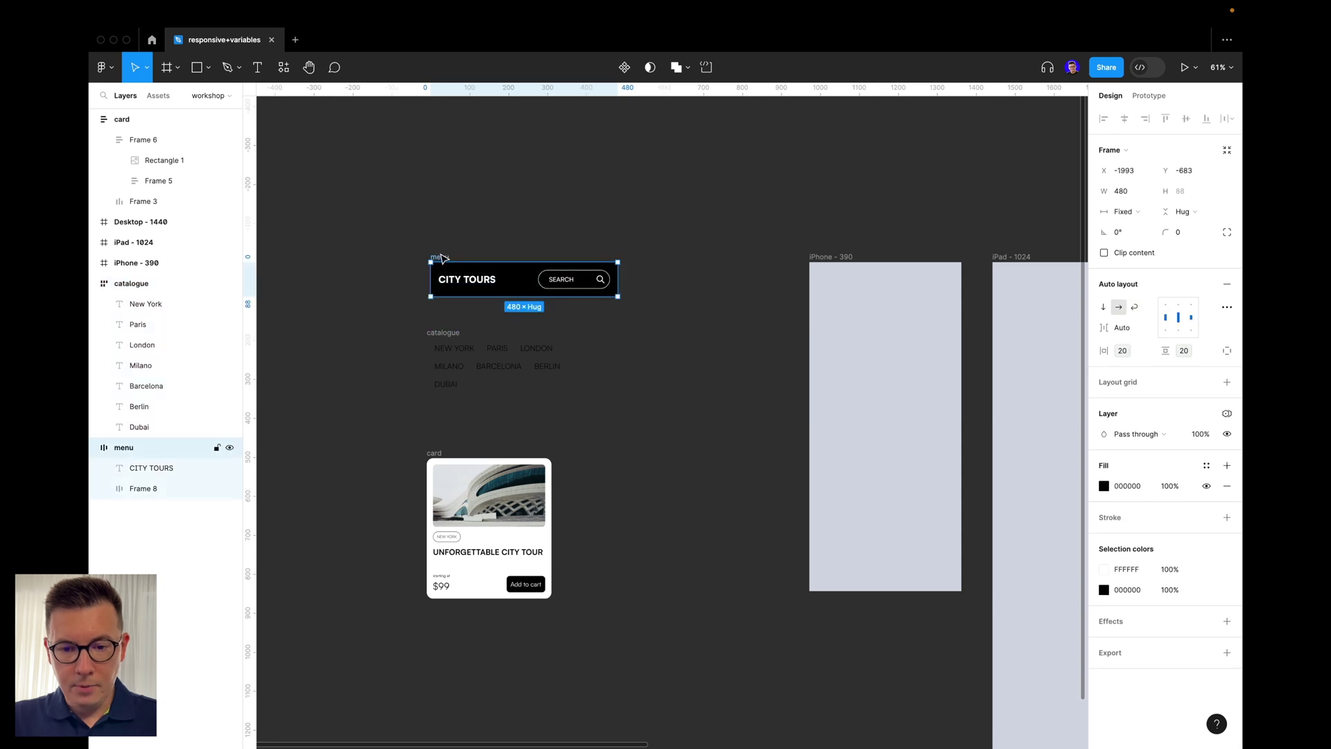
pyautogui.click(1151, 193)
pyautogui.click(1162, 260)
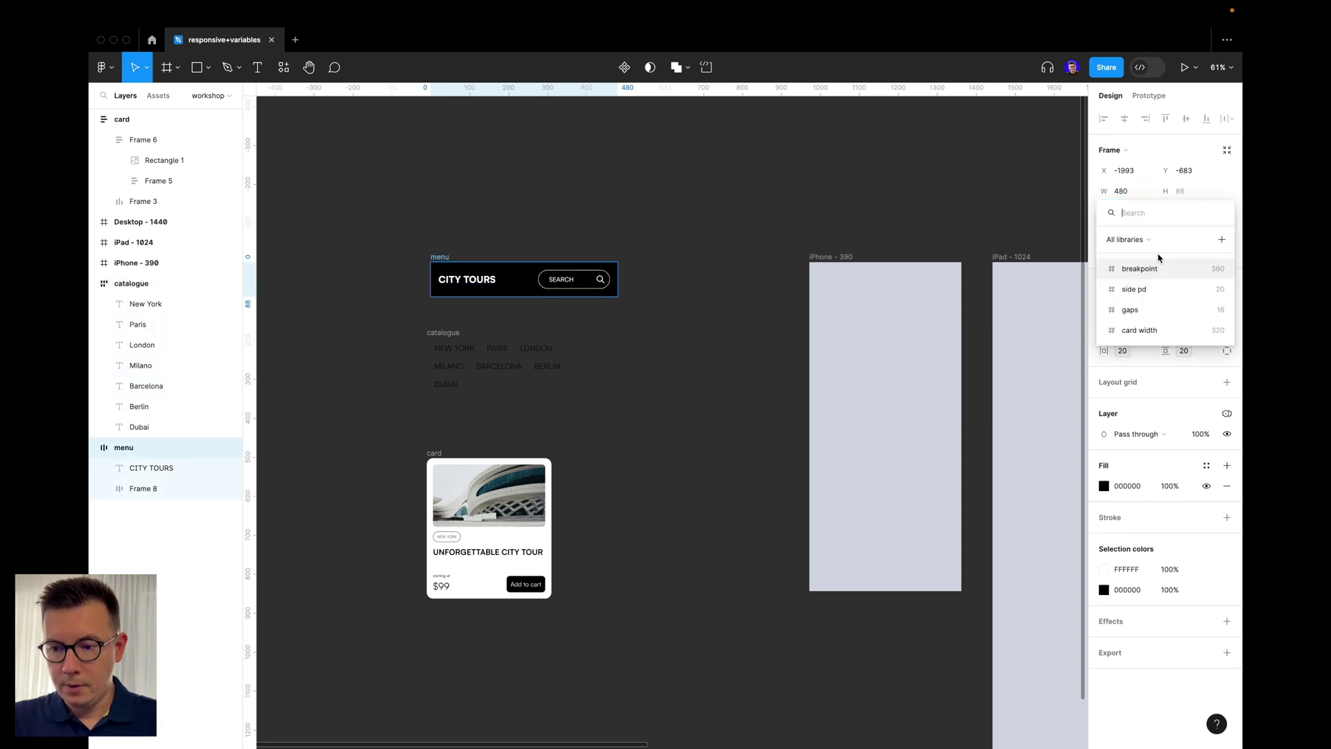
pyautogui.click(1163, 270)
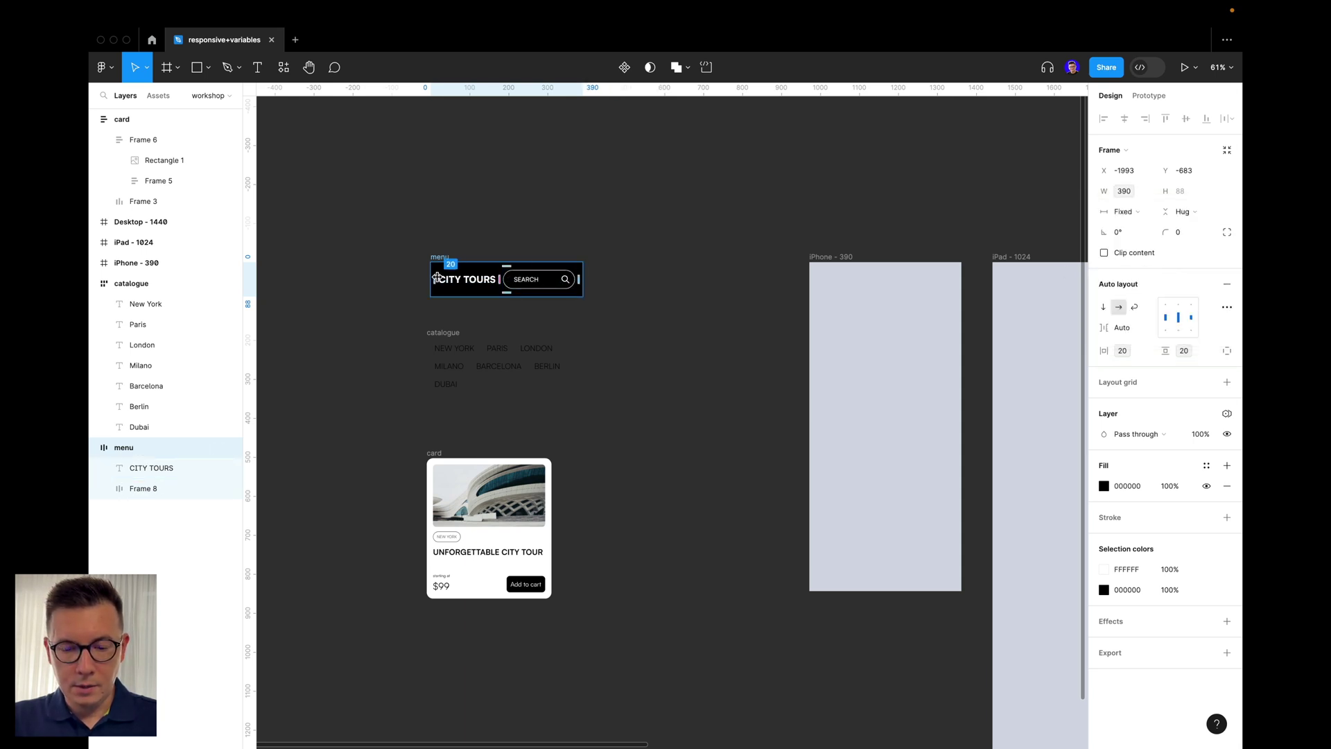
pyautogui.doubleClick(533, 285)
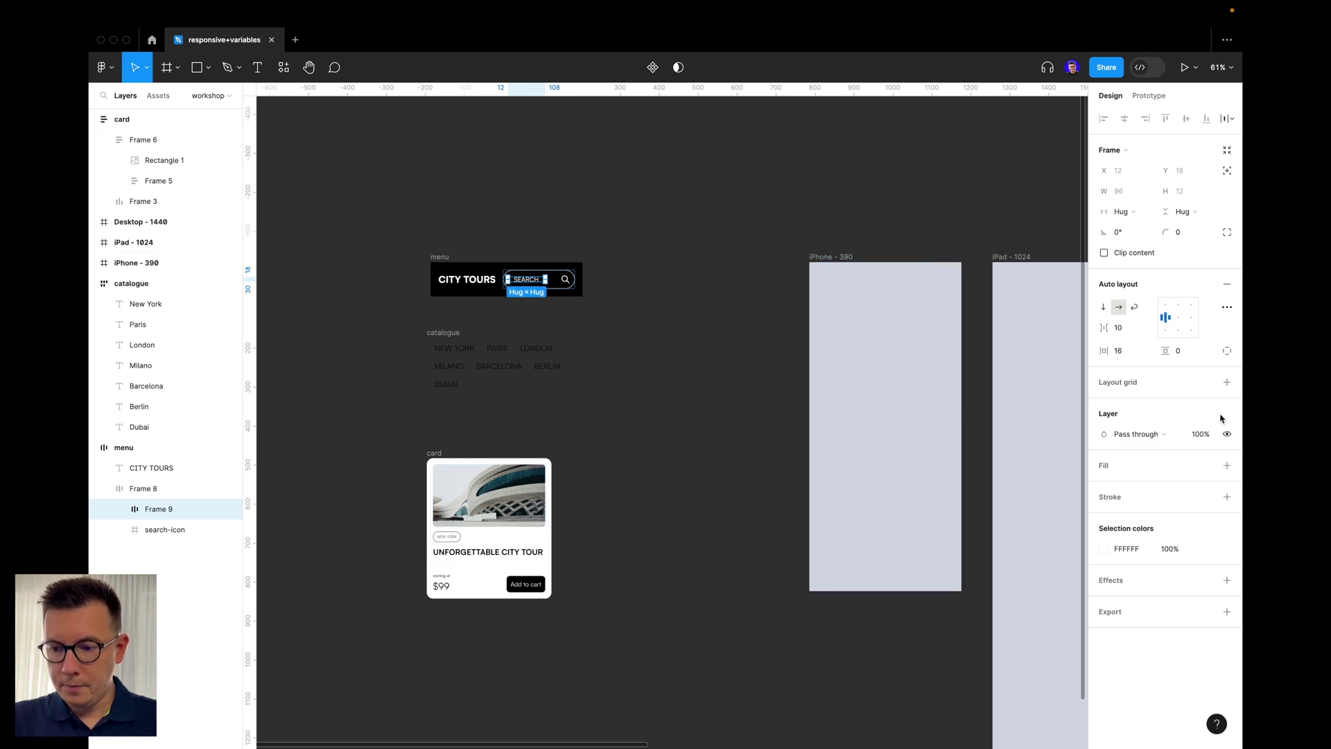
pyautogui.click(1226, 435)
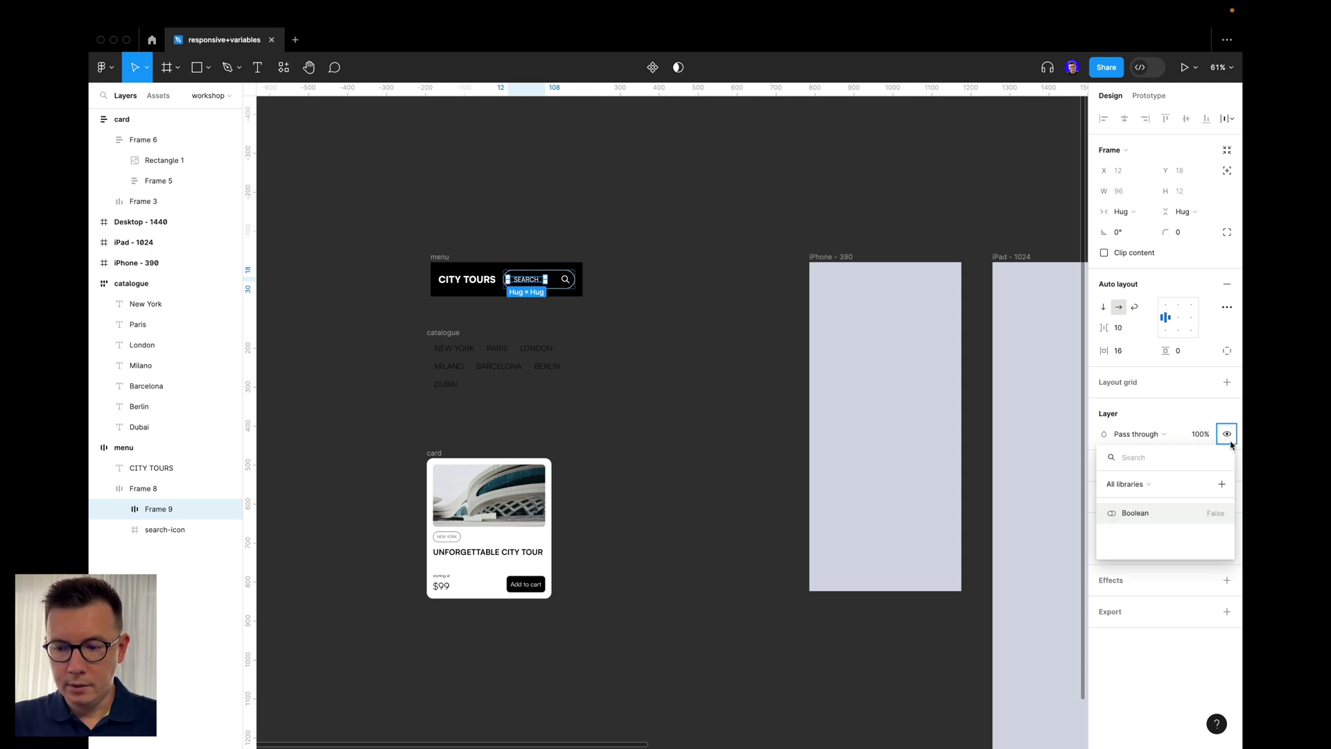
# - Bind SEARCH's visibility to the Boolean variable, then nudge the menu down and card up
pyautogui.click(1144, 517)
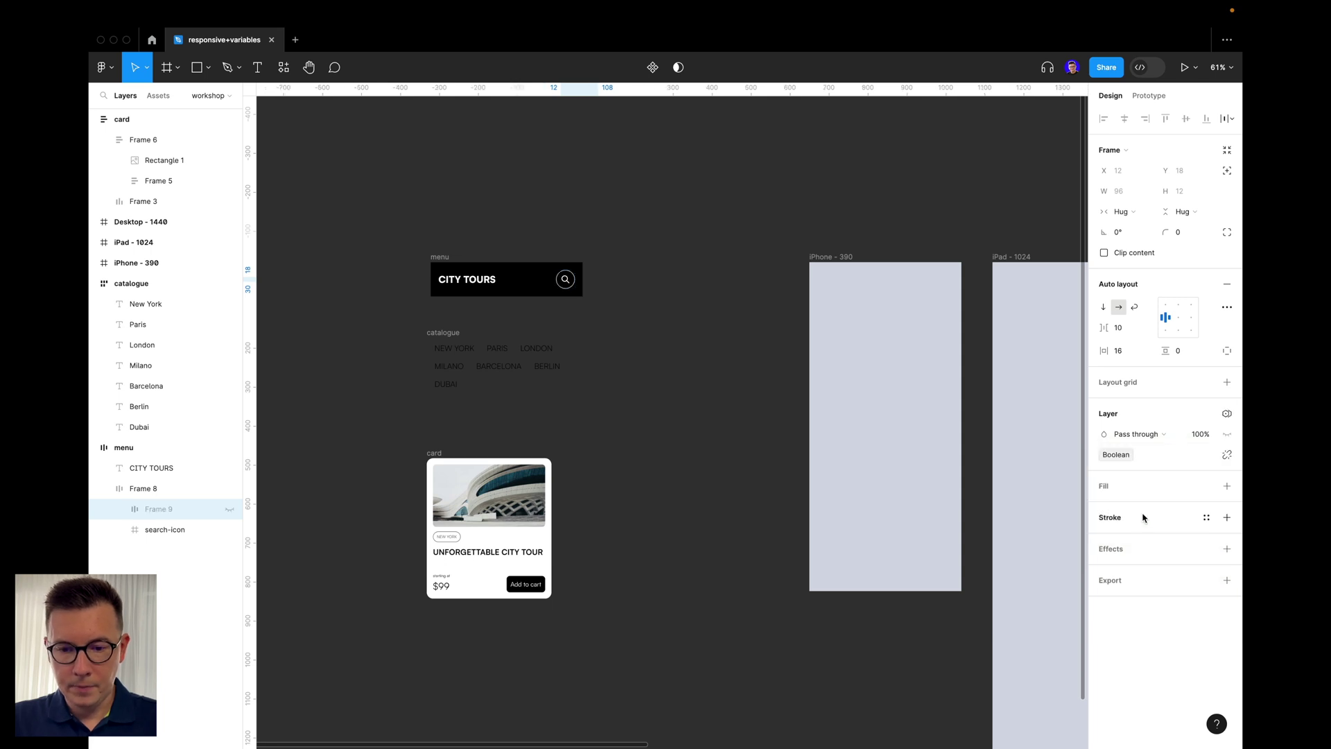
pyautogui.click(735, 218)
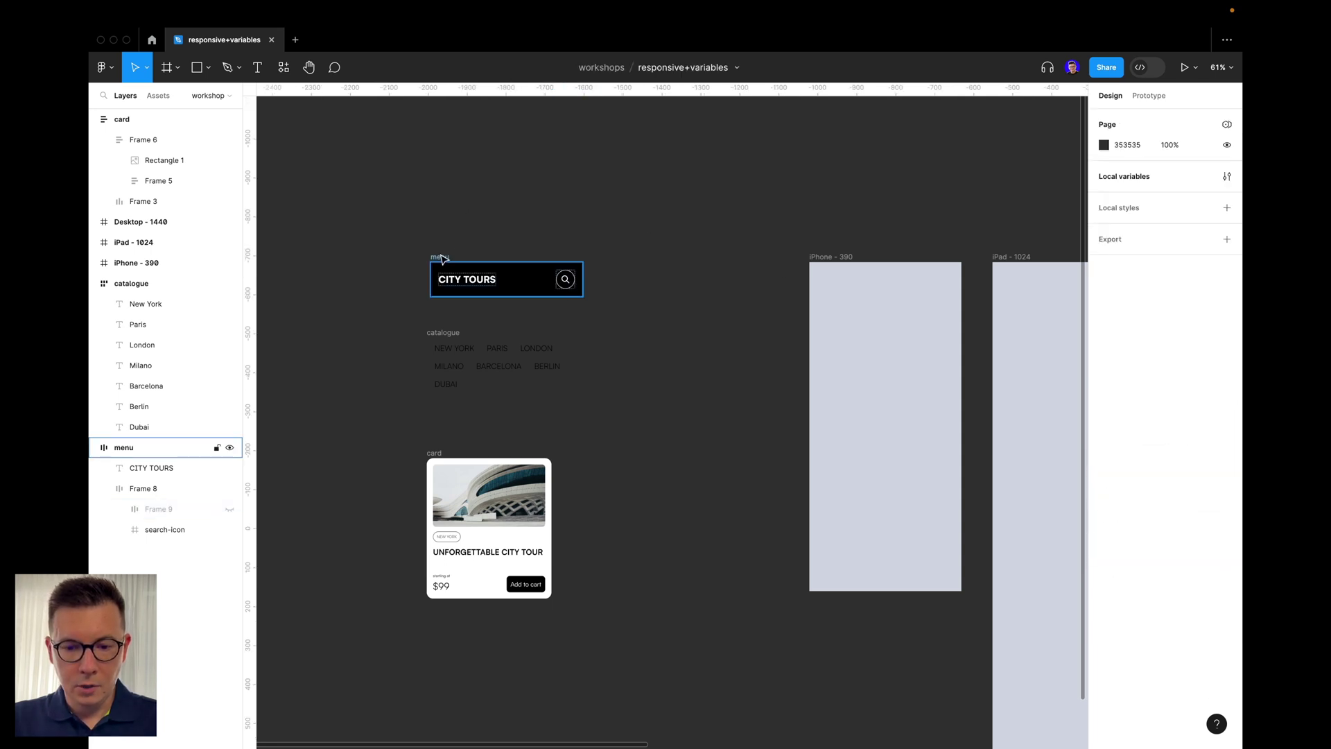
pyautogui.moveTo(428, 278); pyautogui.dragTo(423, 293)
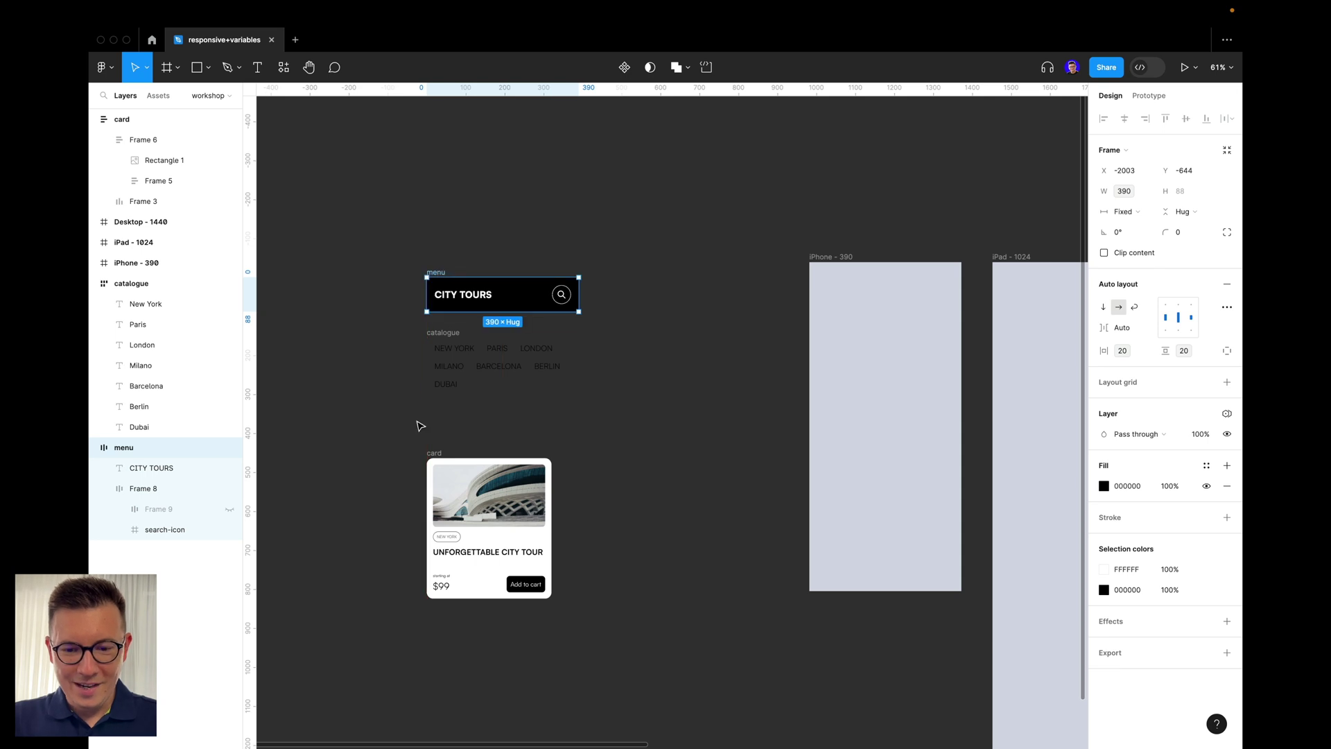
pyautogui.moveTo(438, 452); pyautogui.dragTo(441, 421)
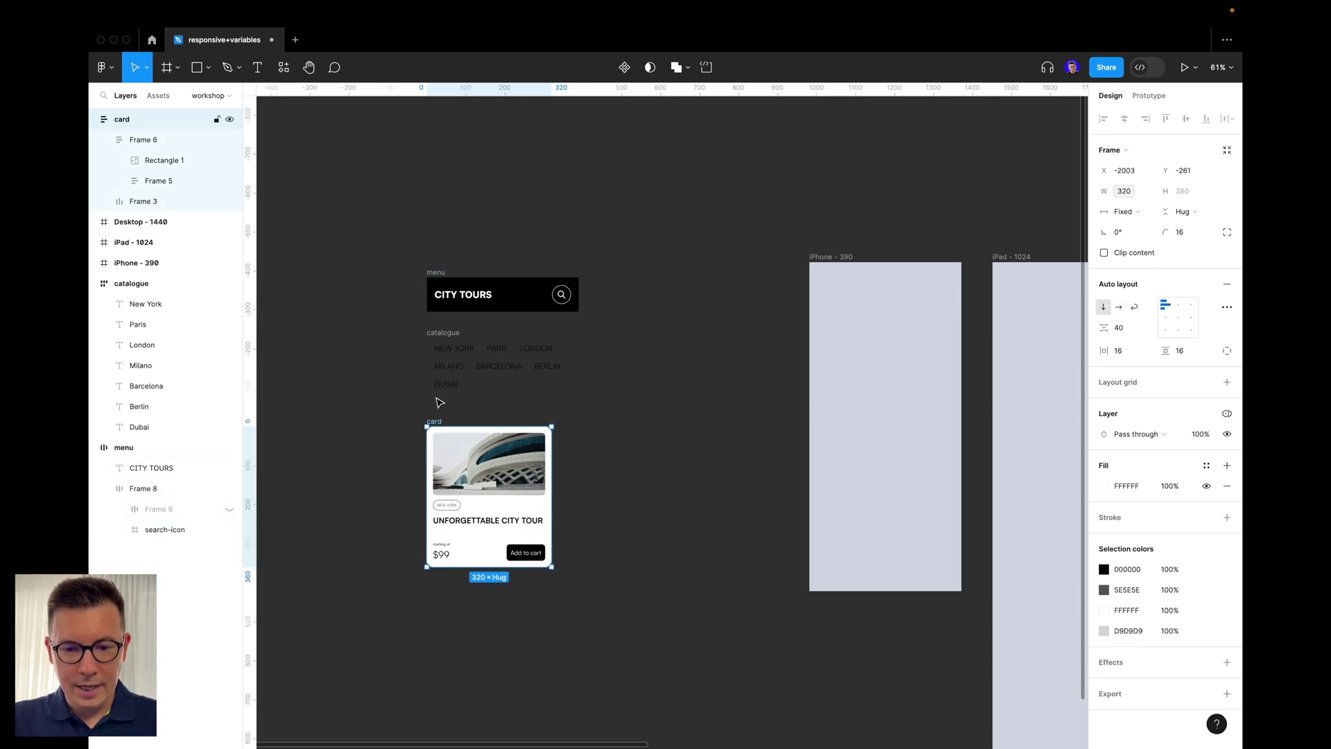
pyautogui.click(392, 176)
# - Wrap the menu, catalogue and card in auto-layout Frame 10 with the gaps variable (16) as gap
pyautogui.moveTo(380, 204); pyautogui.dragTo(627, 701)
pyautogui.hotkey('shift', 'a')
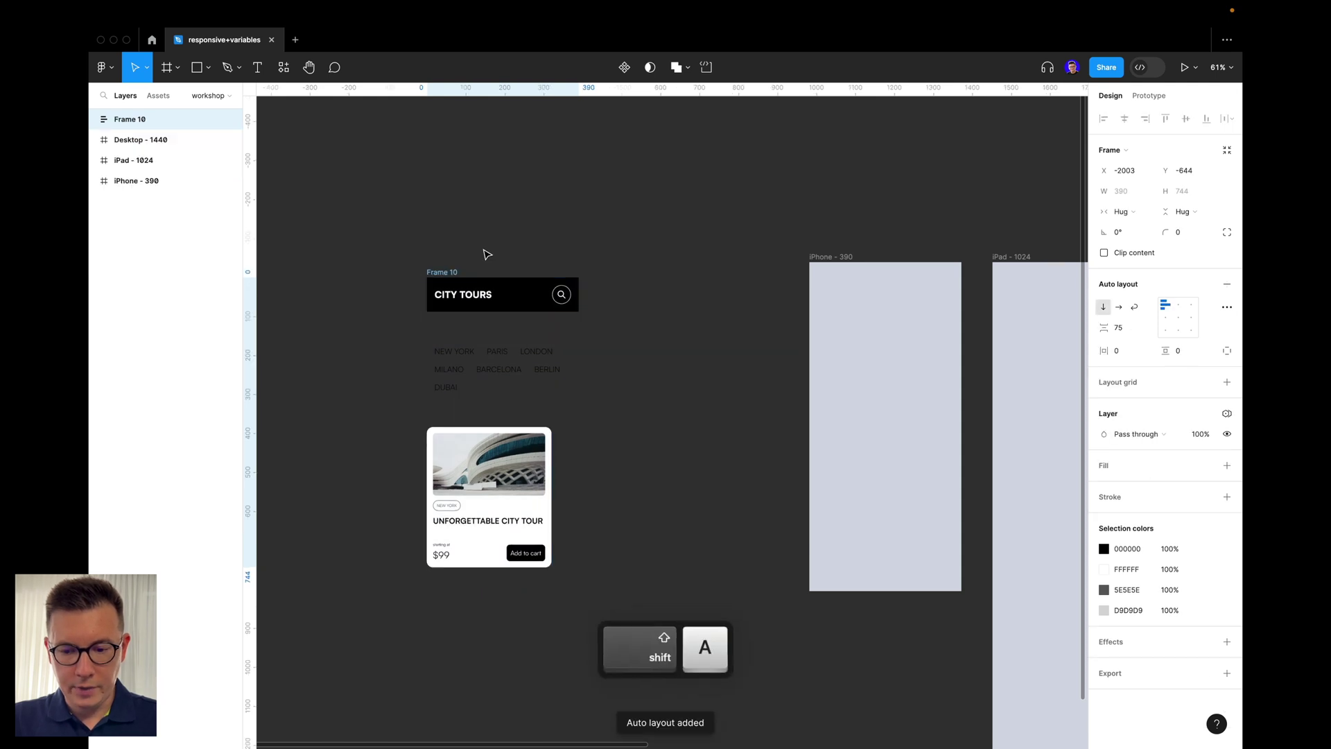
pyautogui.moveTo(482, 388); pyautogui.dragTo(518, 373)
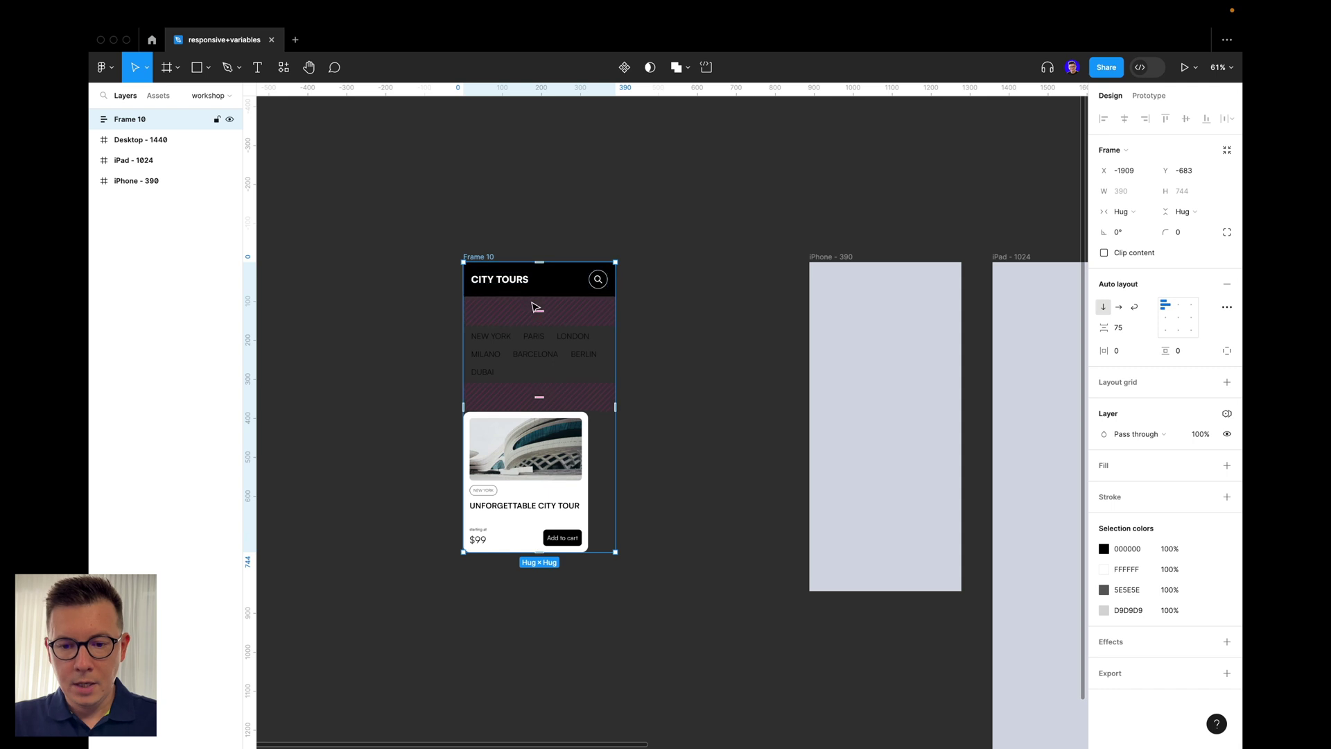
pyautogui.click(1149, 332)
pyautogui.click(1144, 392)
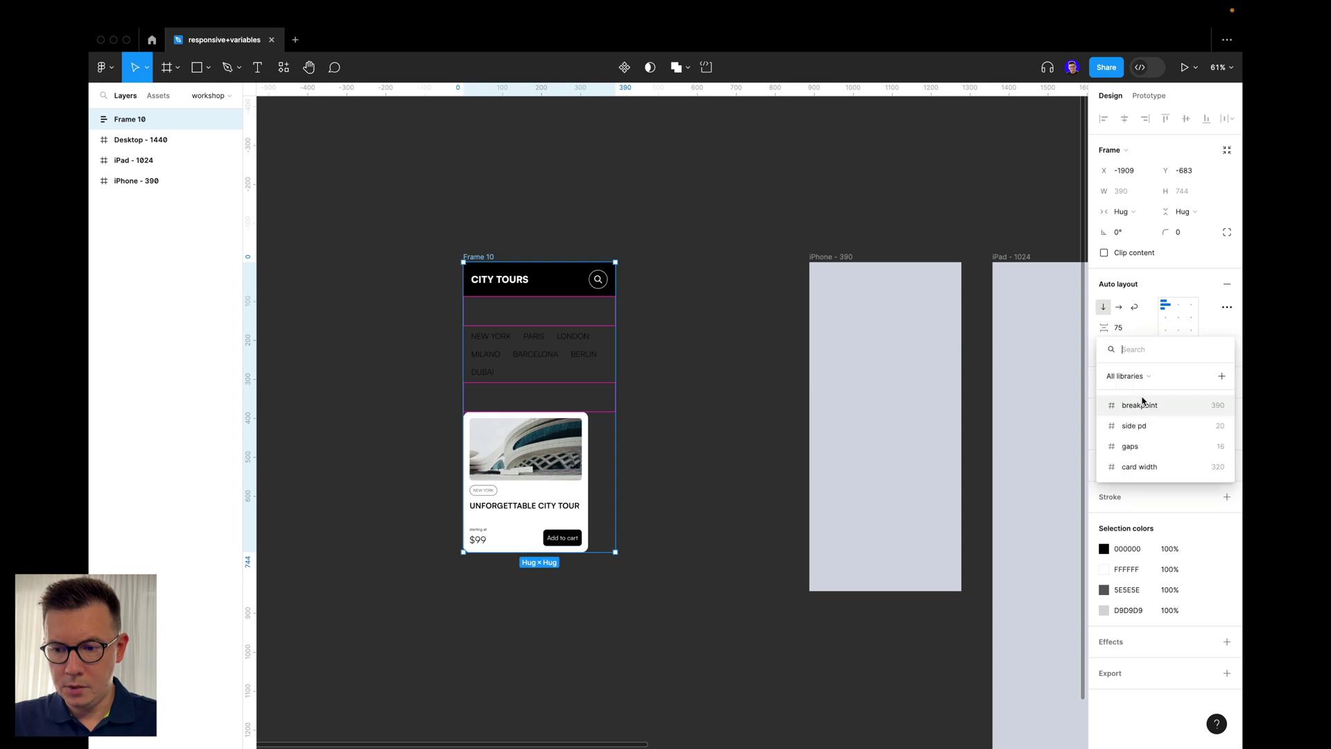
pyautogui.click(1171, 447)
# - Centre the card horizontally inside Frame 10 using top-centre alignment, then select the card
pyautogui.click(691, 323)
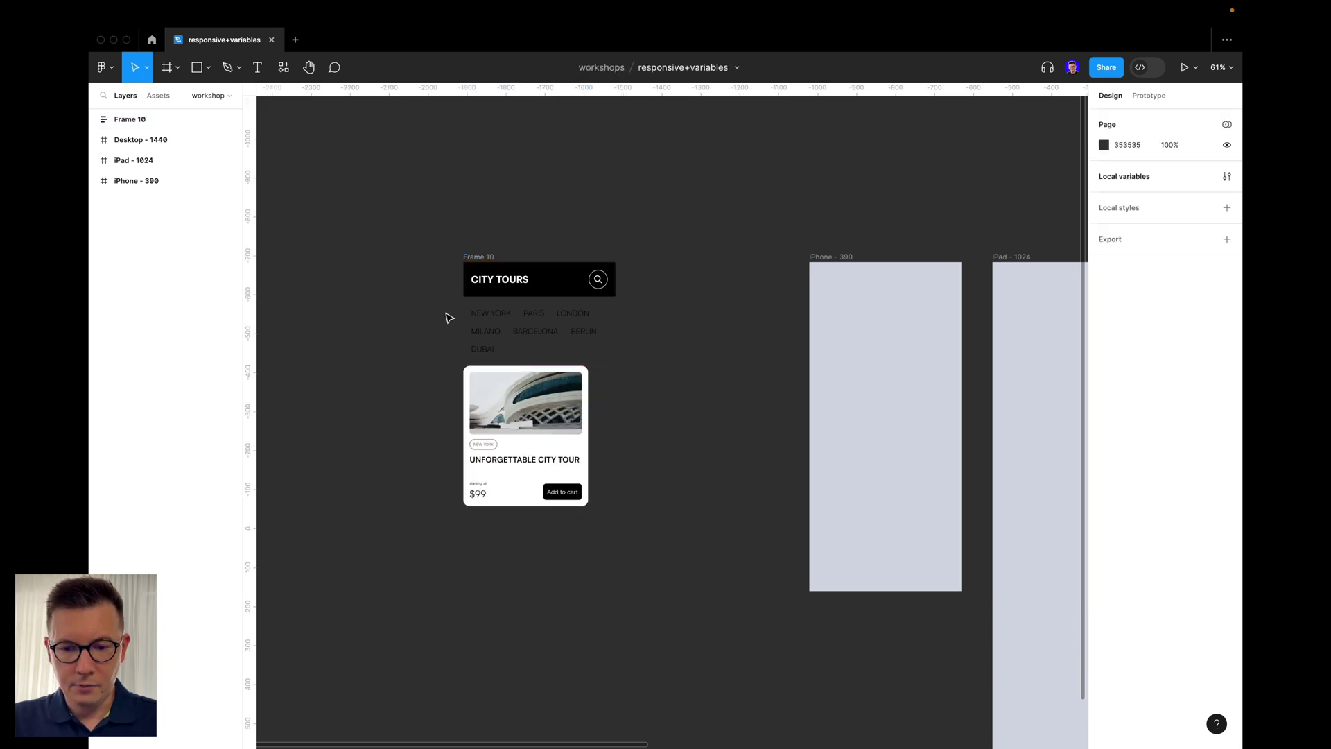
pyautogui.click(463, 251)
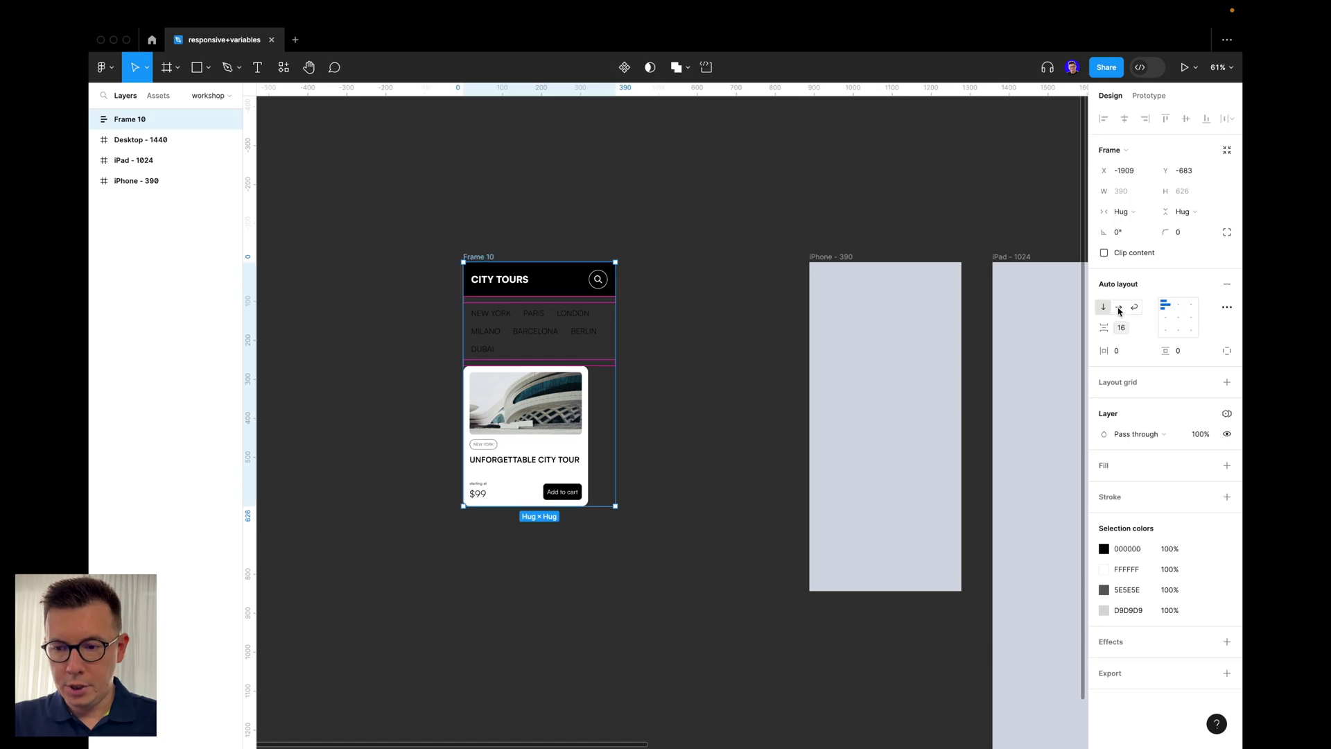
pyautogui.click(1180, 305)
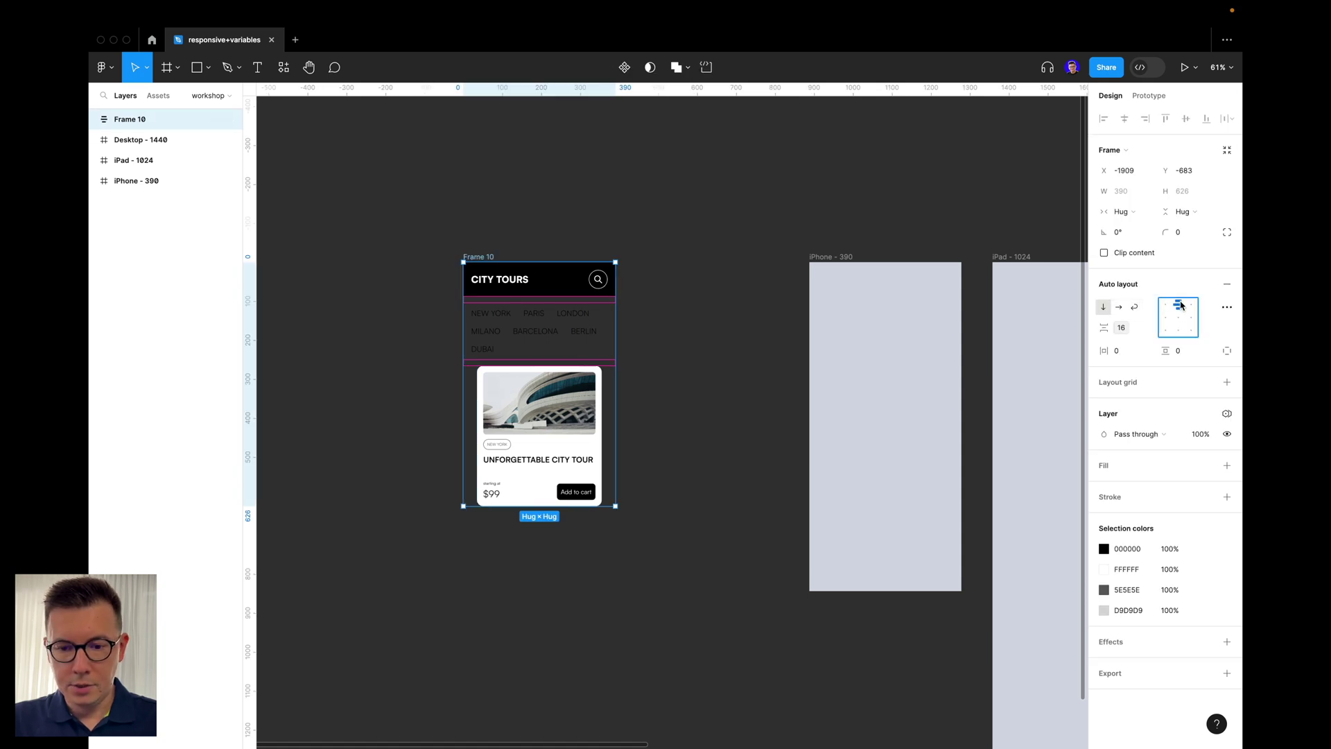
pyautogui.click(651, 222)
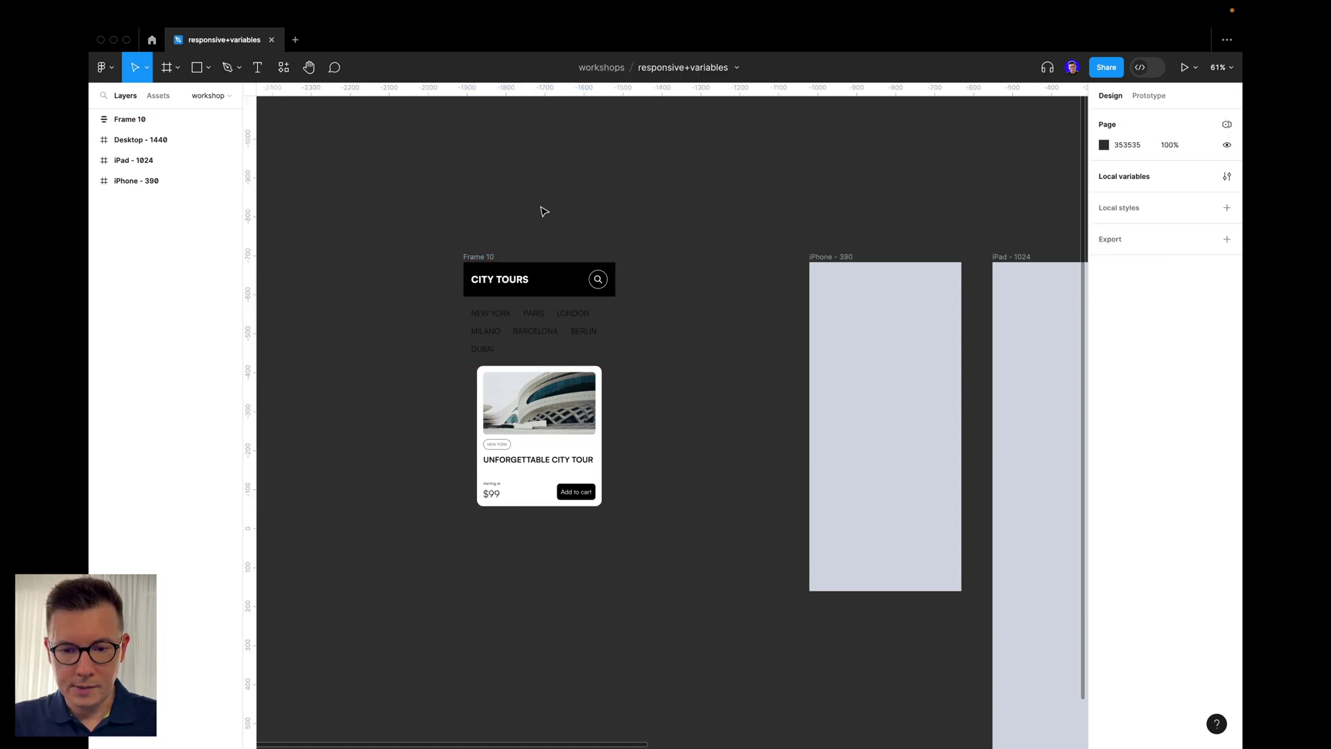
pyautogui.click(473, 258)
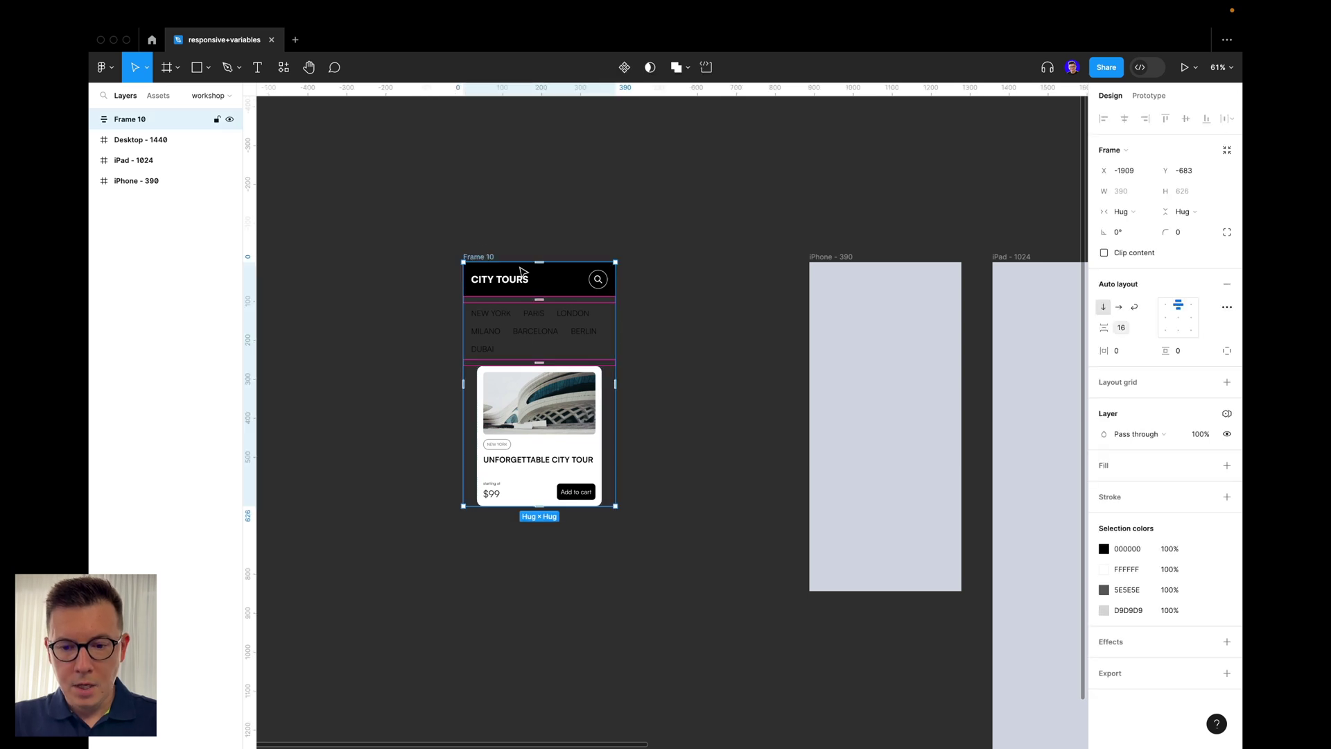
pyautogui.click(541, 438)
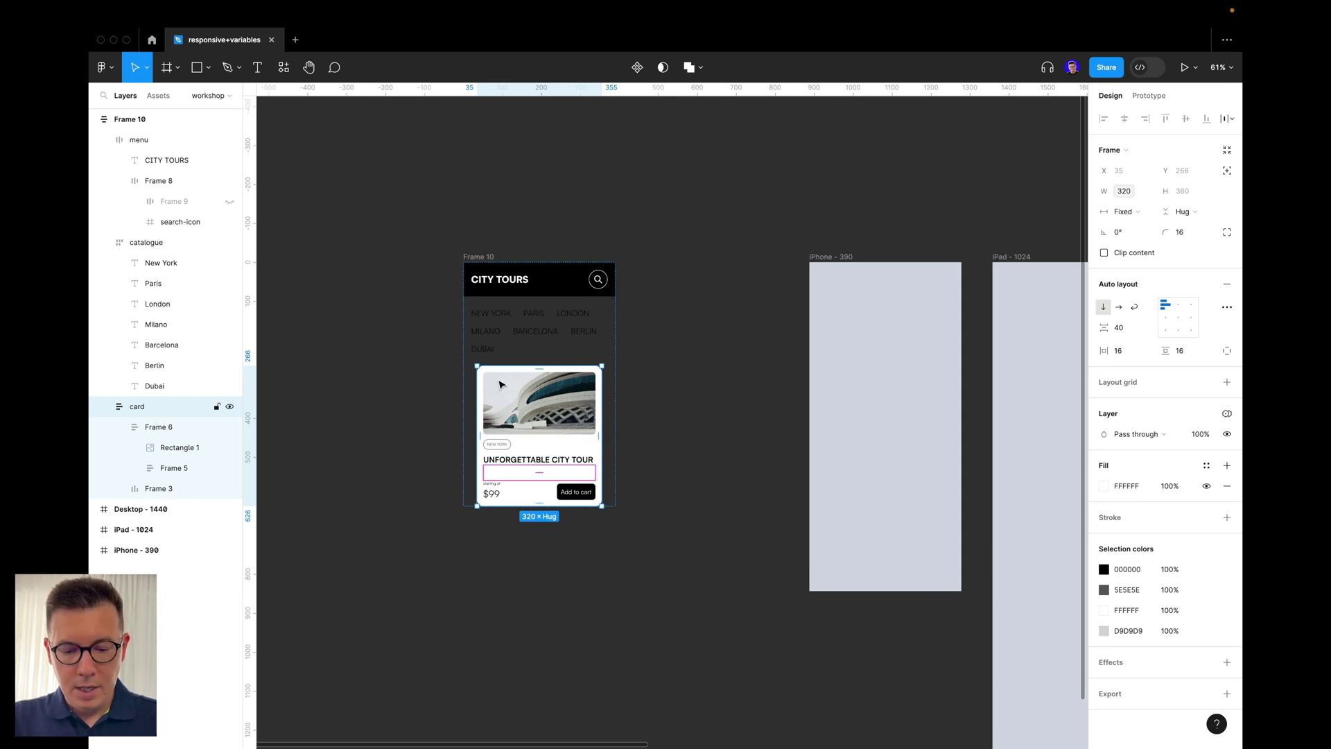
# - Wrap the card in a new auto-layout Frame 11 and select the card inside it
pyautogui.hotkey('shift', 'a')
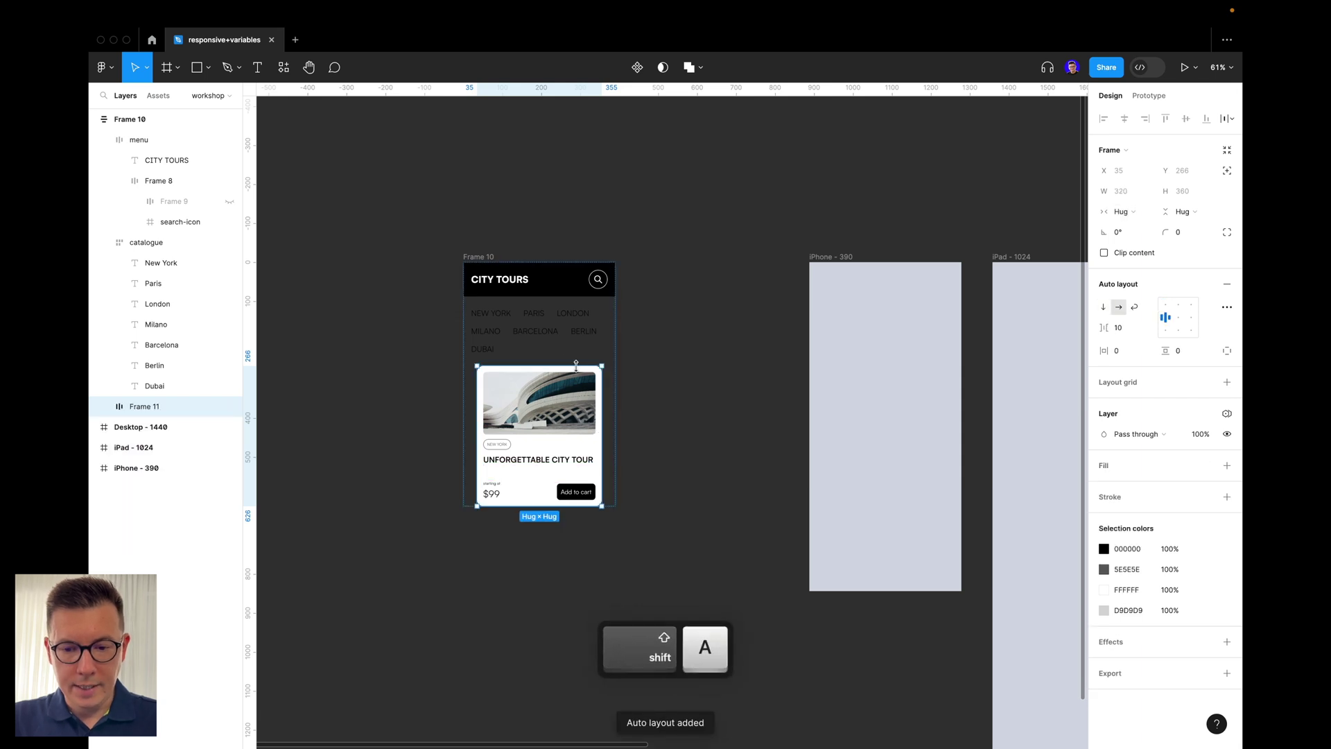
pyautogui.click(103, 409)
pyautogui.click(120, 427)
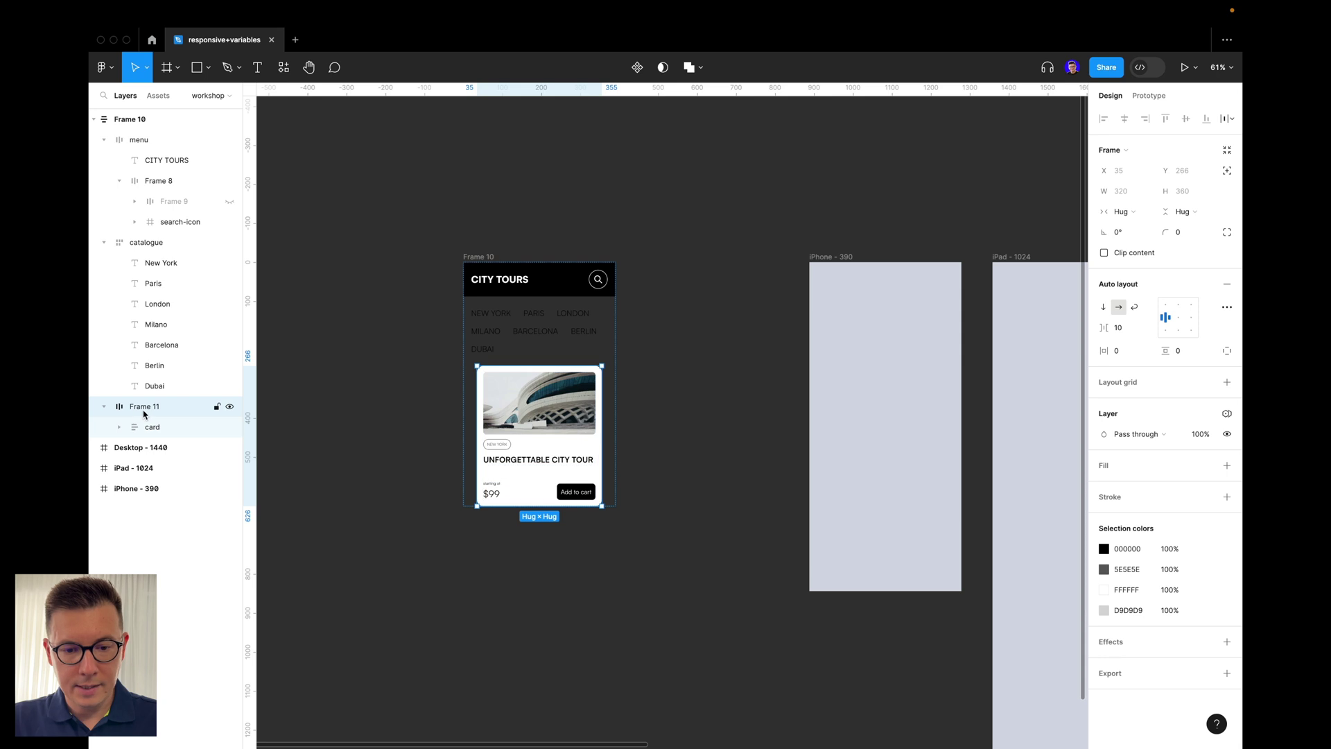
pyautogui.click(152, 427)
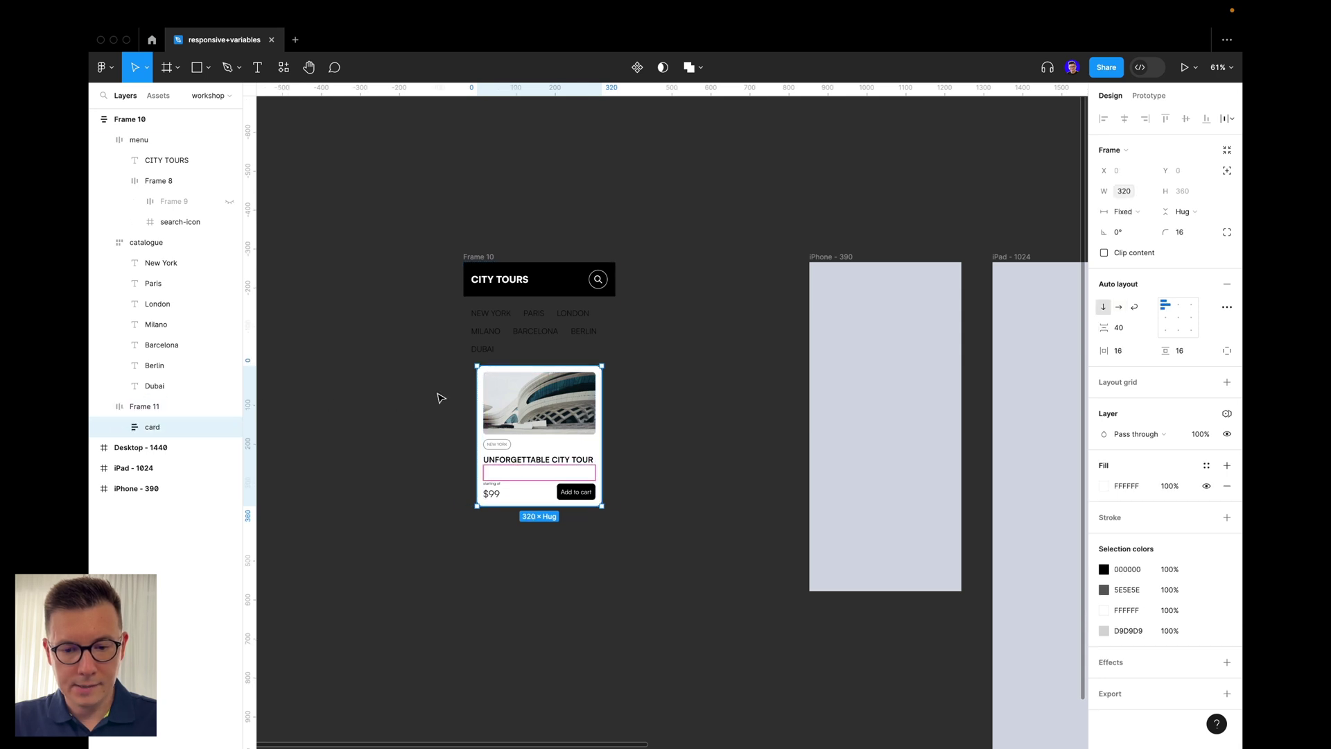
# - Duplicate the card into a row of nine and move Frame 10 below the device frames
pyautogui.press('super')
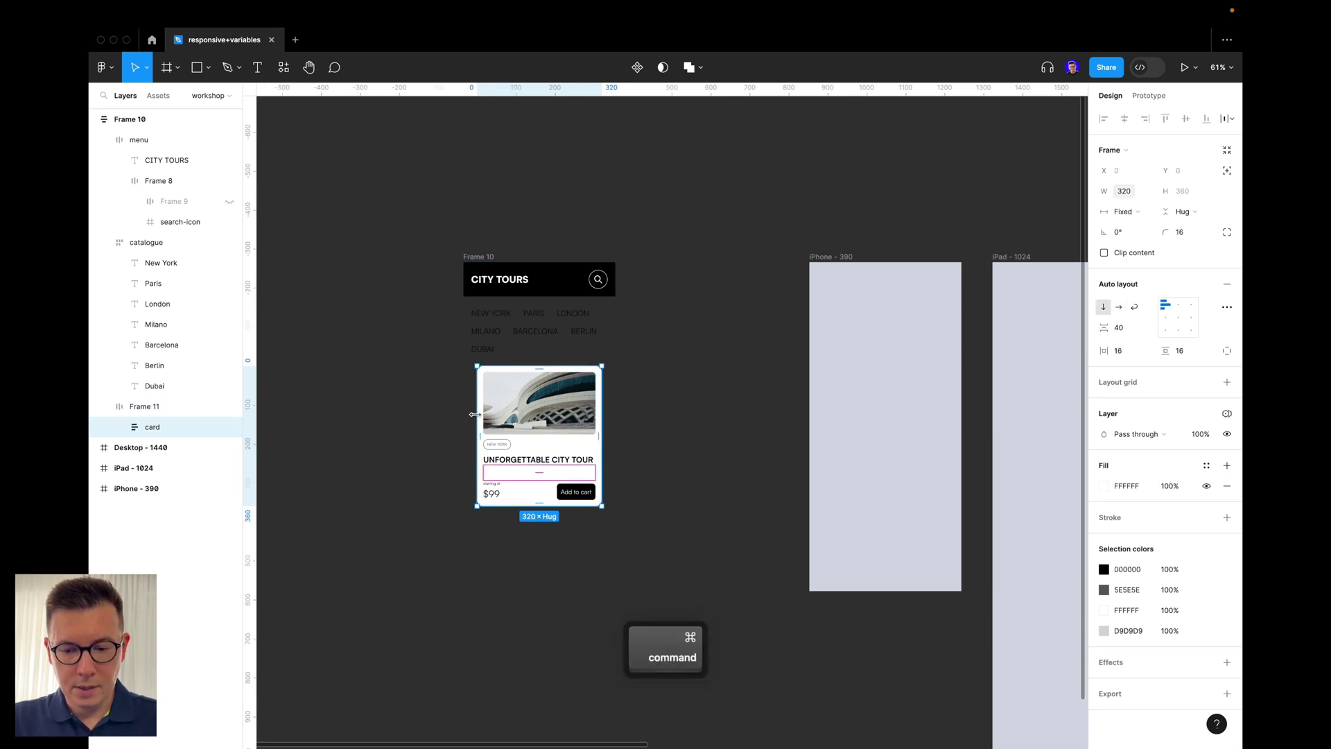
pyautogui.press('super+d')
pyautogui.press('super+d')
pyautogui.press('super+d')
pyautogui.press('super+d')
pyautogui.press('super+d')
pyautogui.press('super+d')
pyautogui.press('super+d')
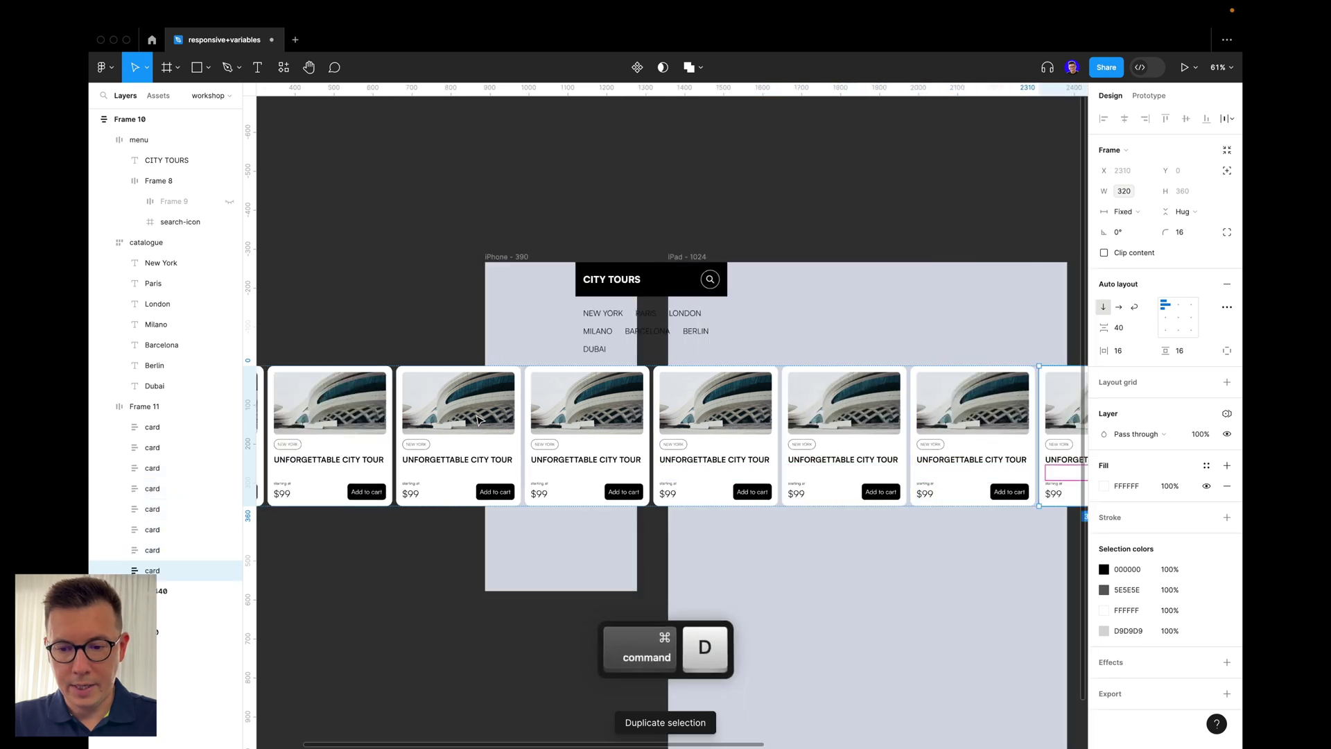
pyautogui.press('super+d')
pyautogui.hscroll(-10, 553, 317)
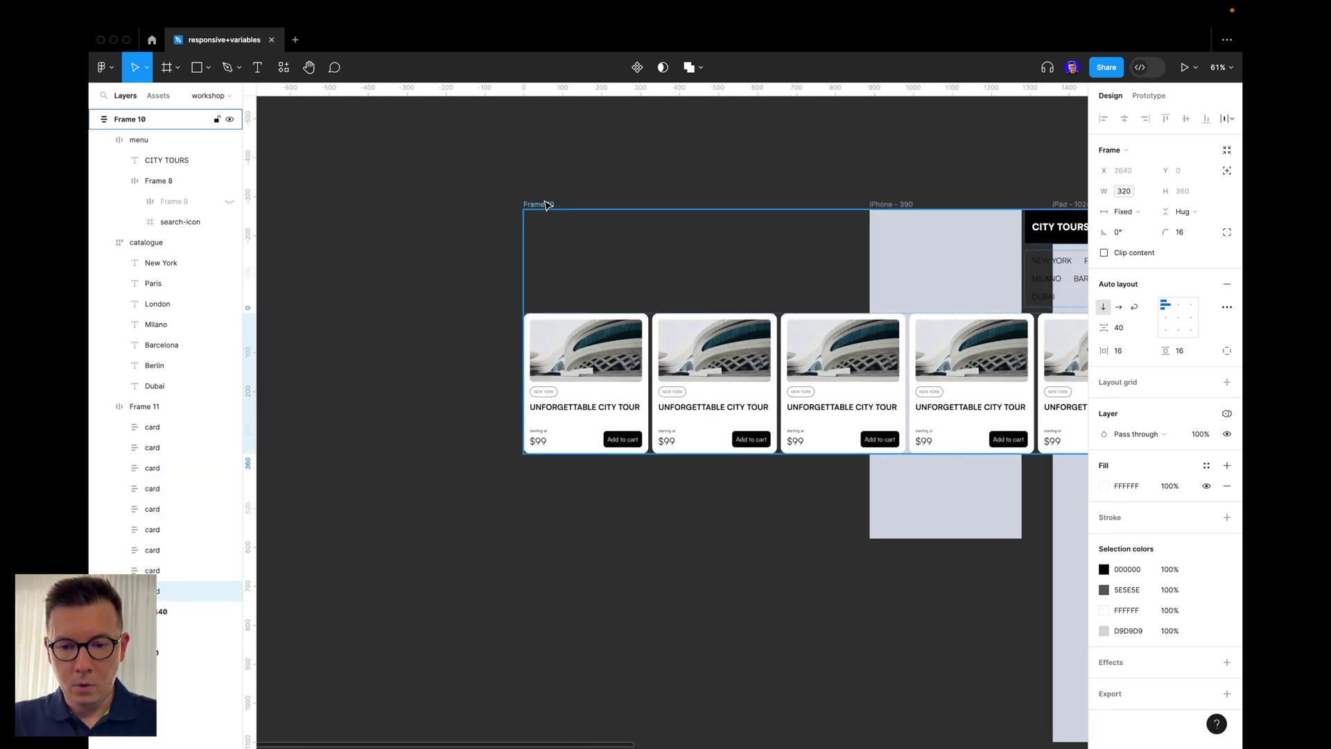
pyautogui.scroll(-5, 551, 204)
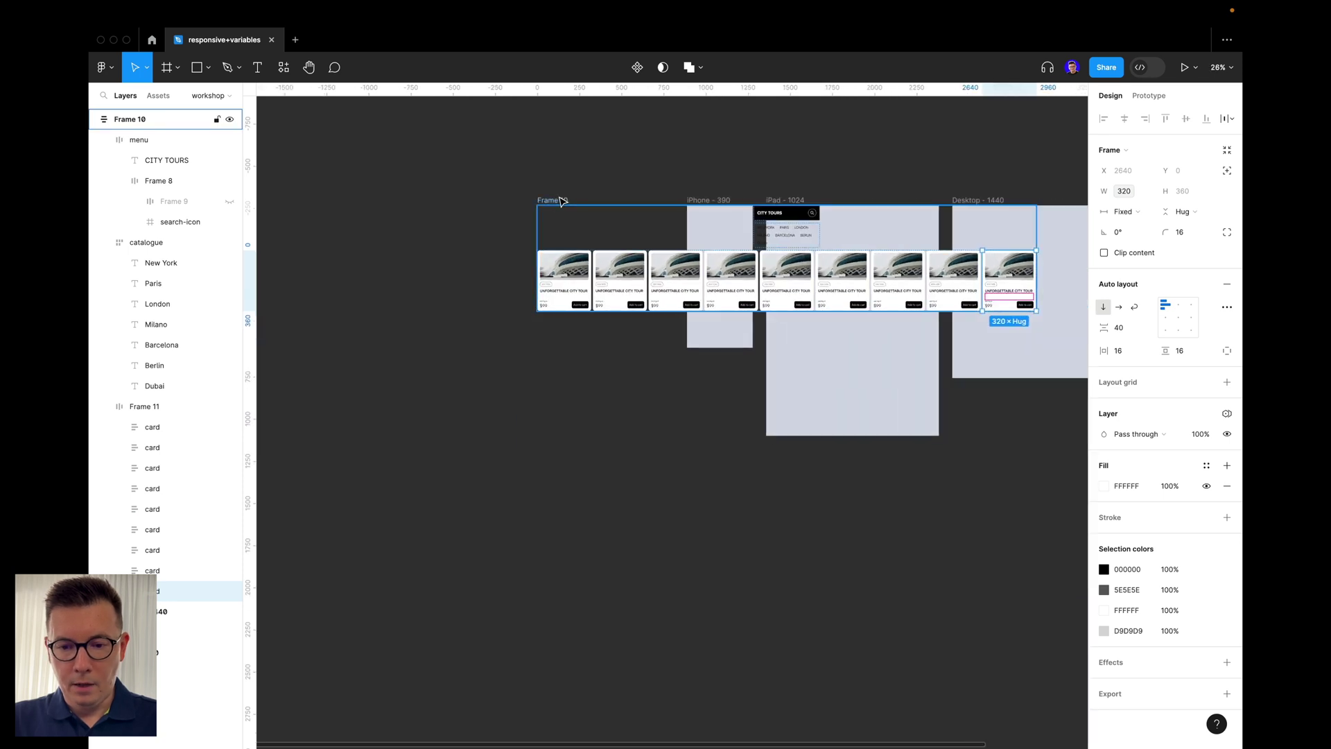
pyautogui.moveTo(555, 201); pyautogui.dragTo(543, 472)
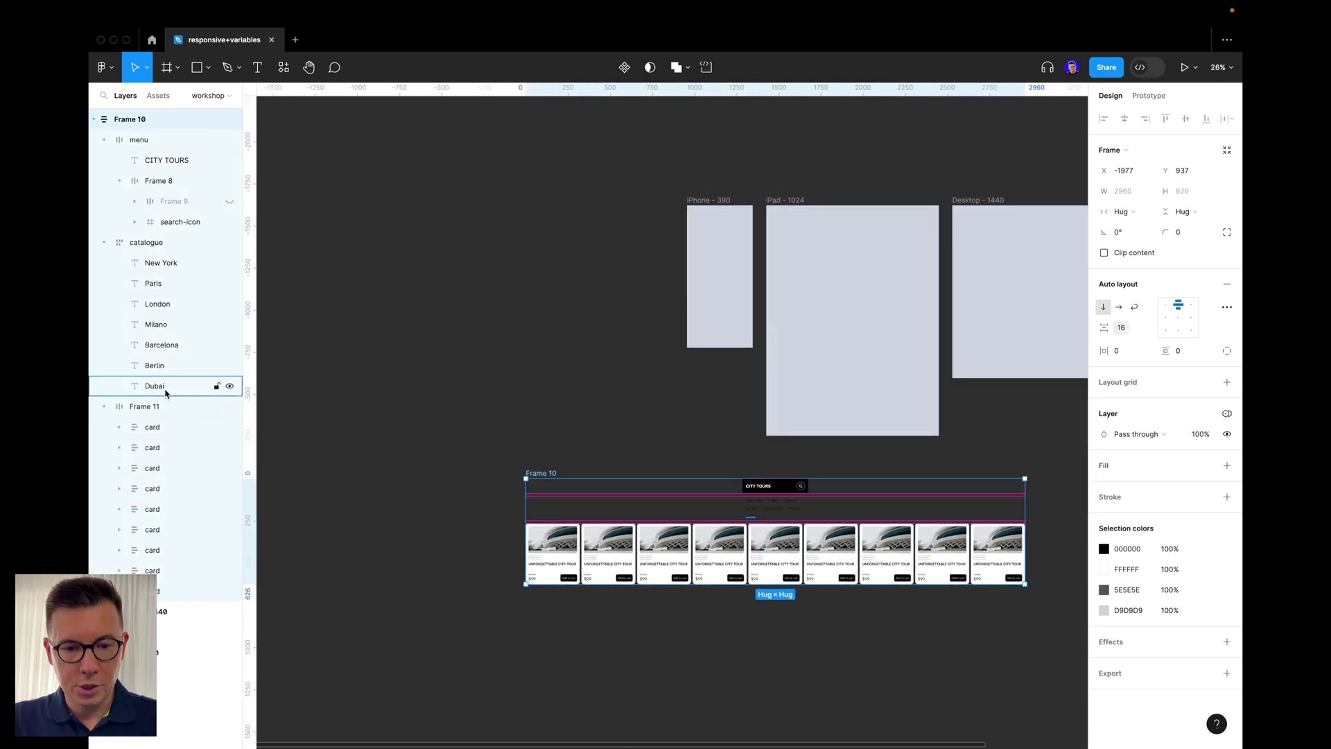
# - Set Frame 11's auto layout to Wrap and bind Frame 10's width to breakpoint
pyautogui.click(138, 407)
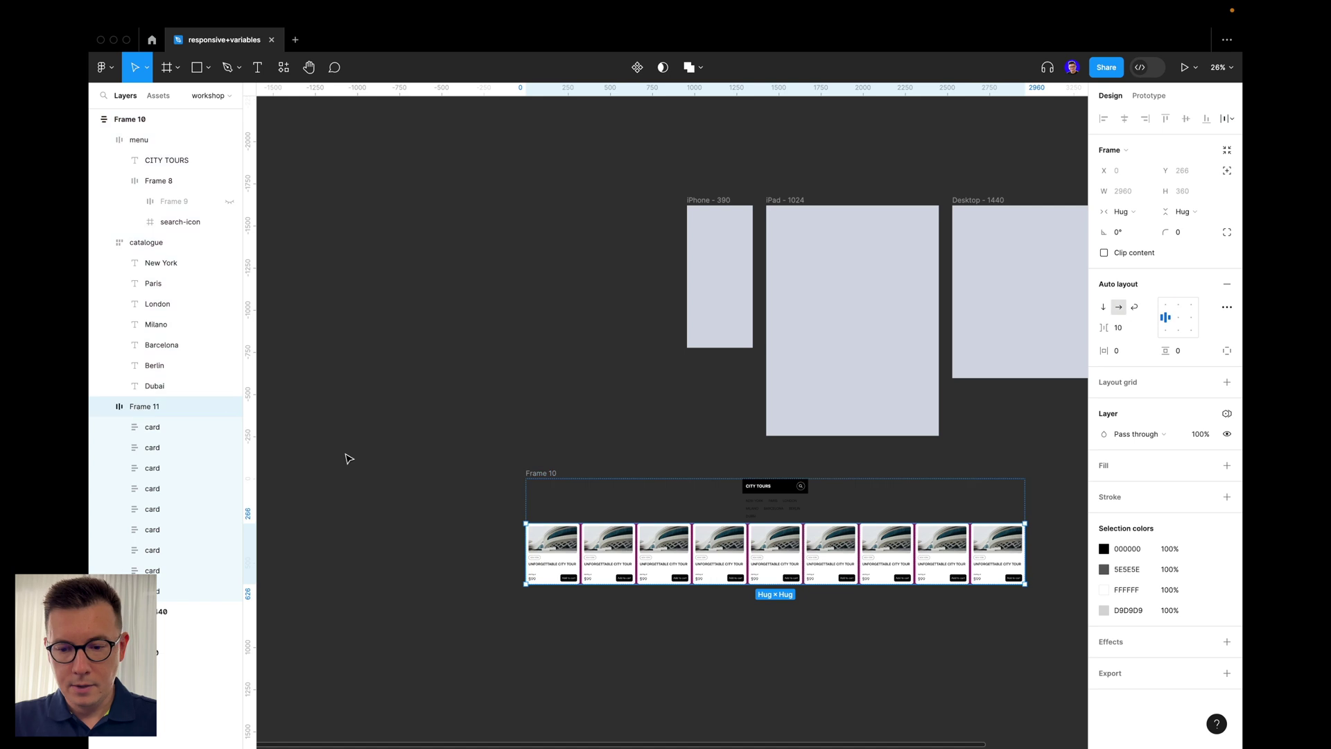
pyautogui.click(1135, 307)
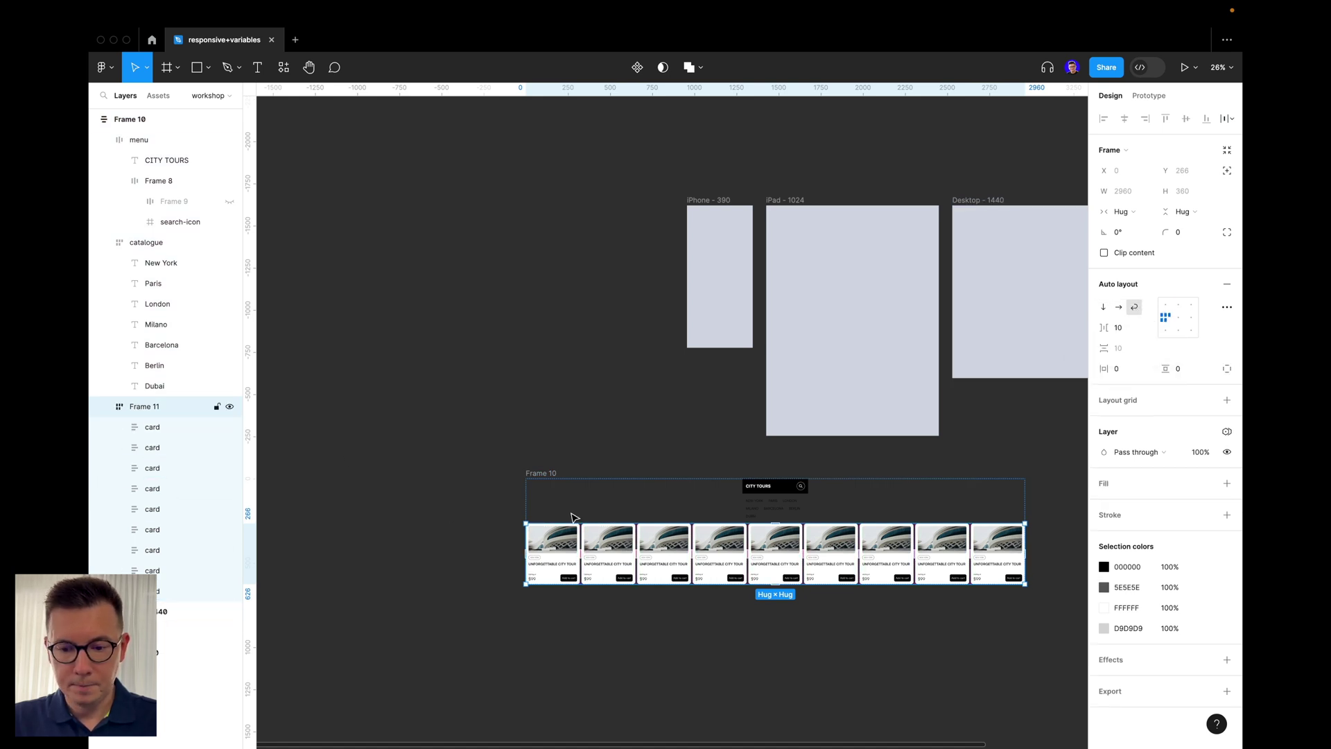
pyautogui.click(1163, 311)
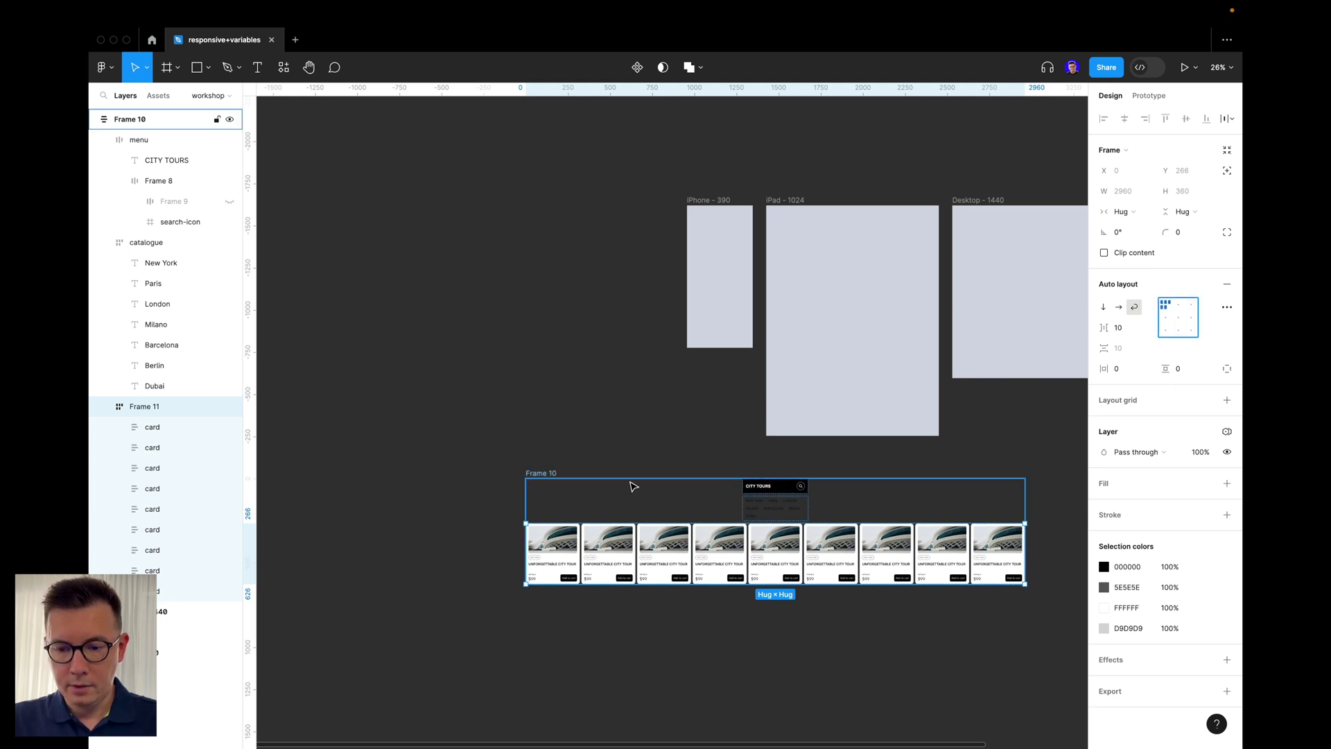
pyautogui.click(541, 474)
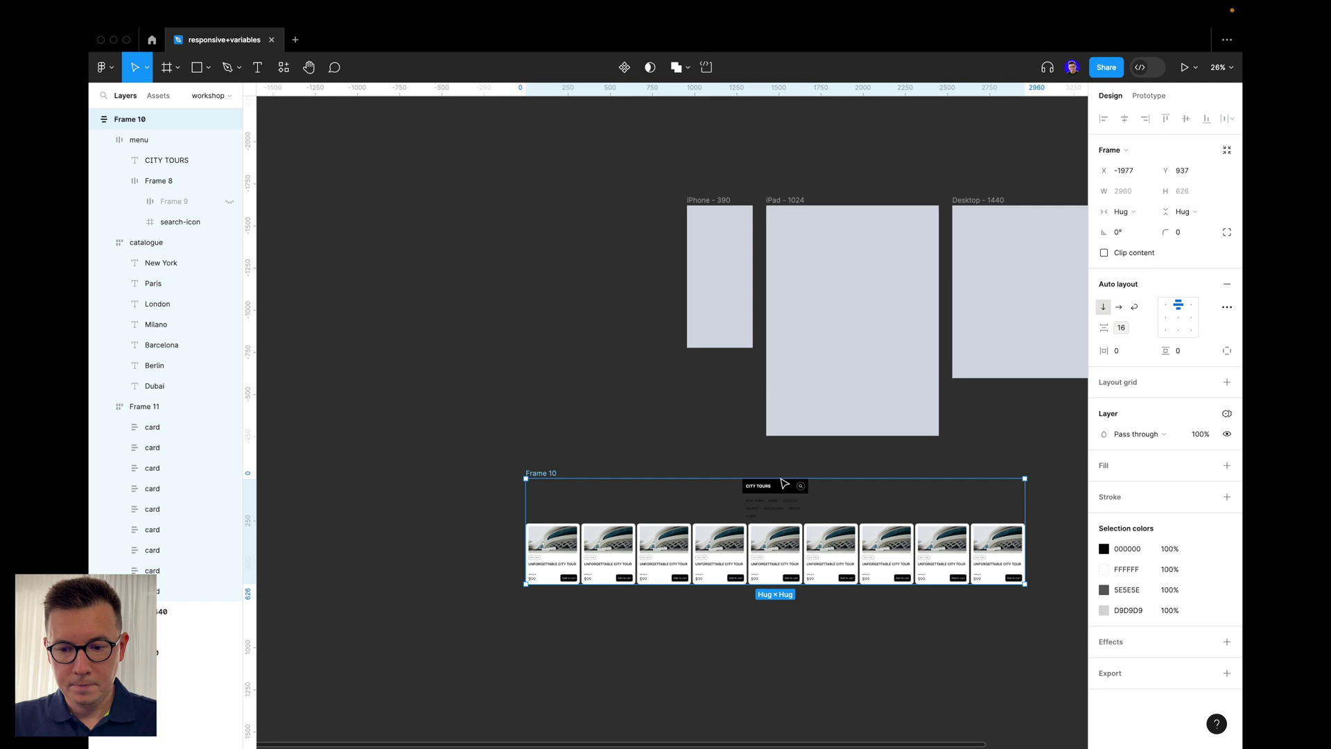
pyautogui.click(1149, 192)
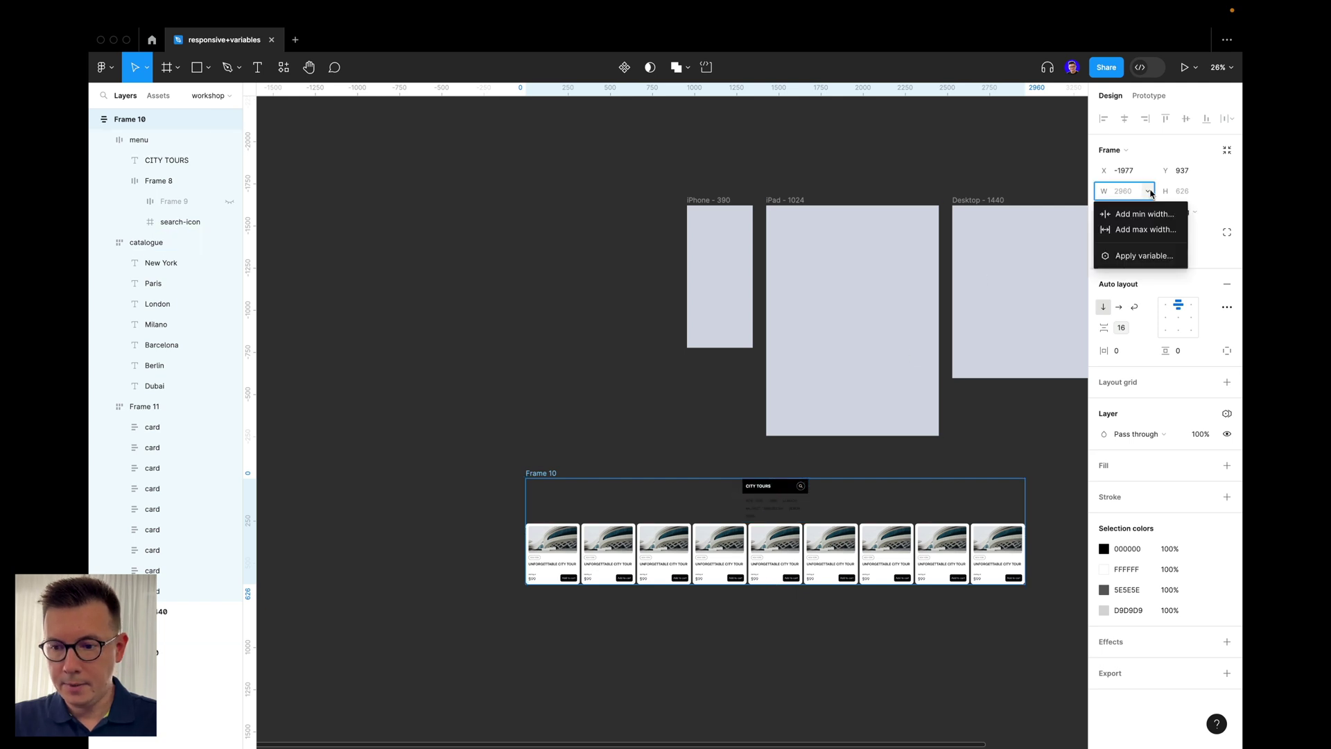
pyautogui.click(1145, 255)
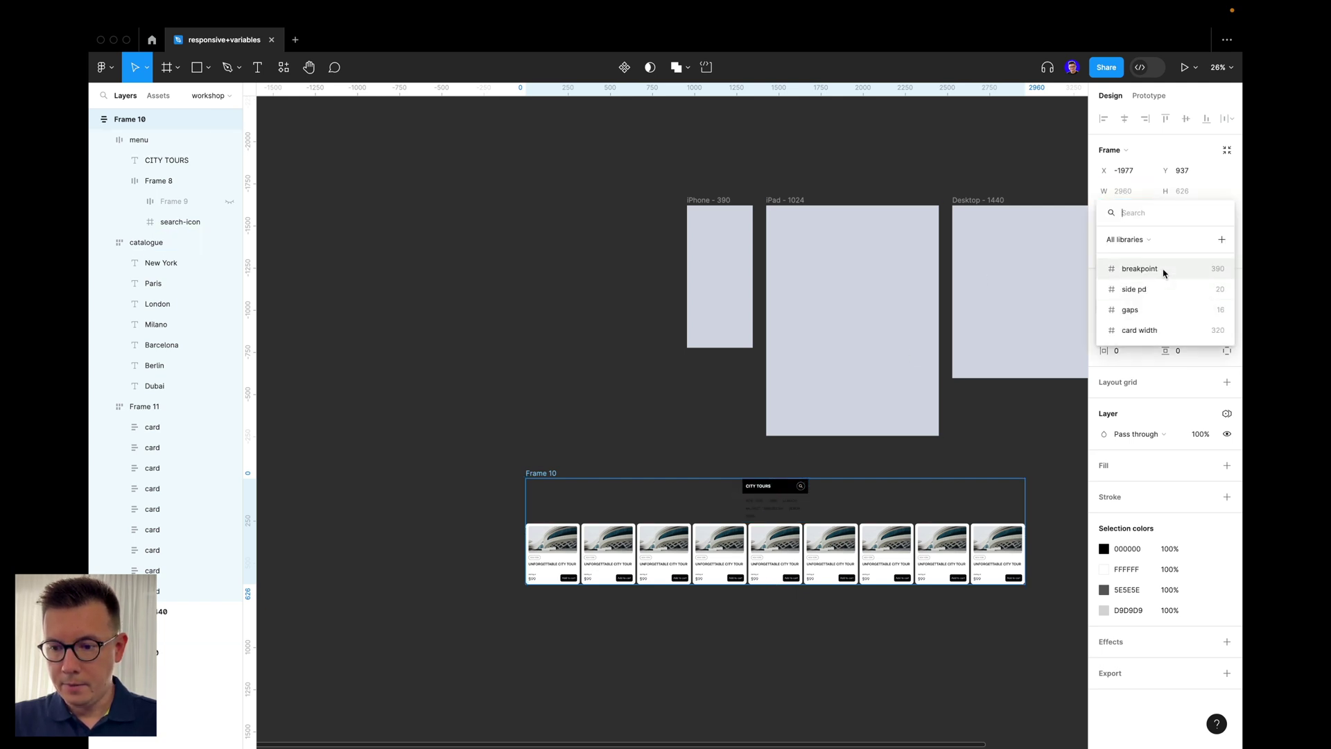
pyautogui.click(1164, 272)
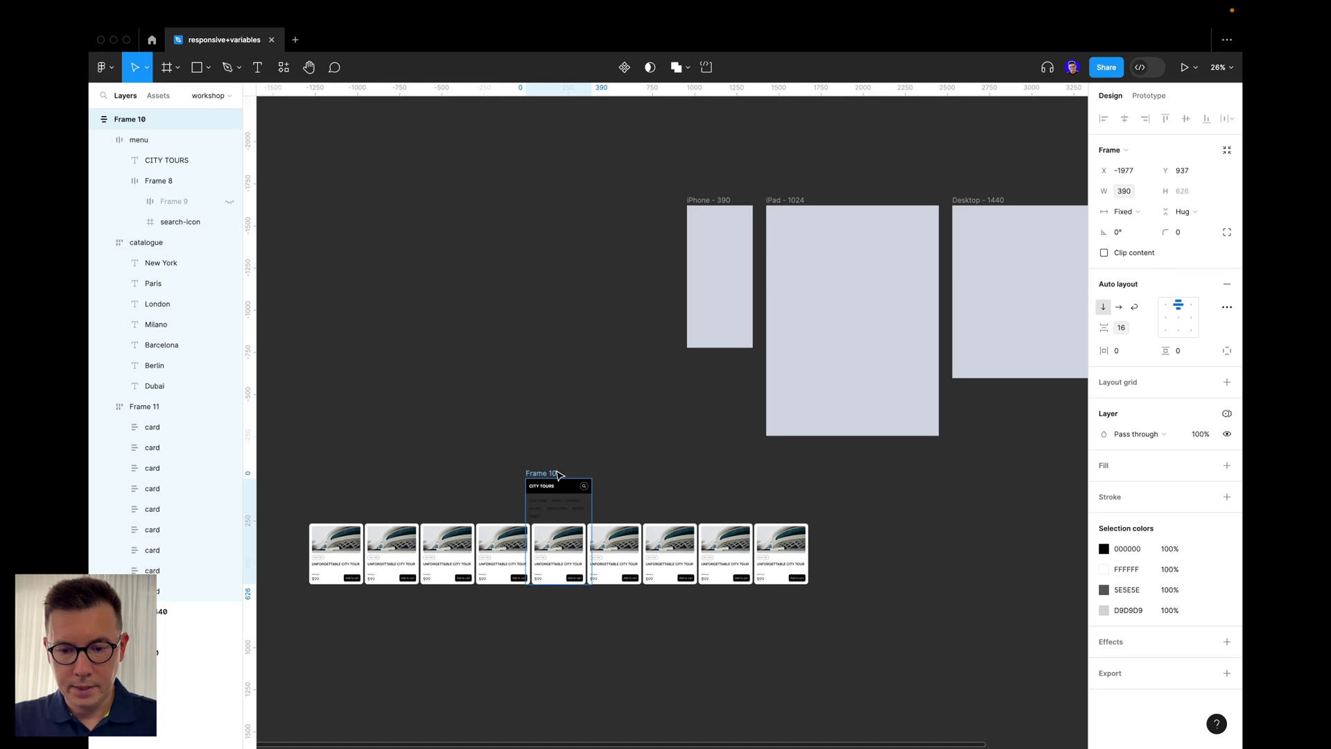
# - Bind Frame 11's width to breakpoint (390) and centre its wrapped cards horizontally
pyautogui.click(566, 544)
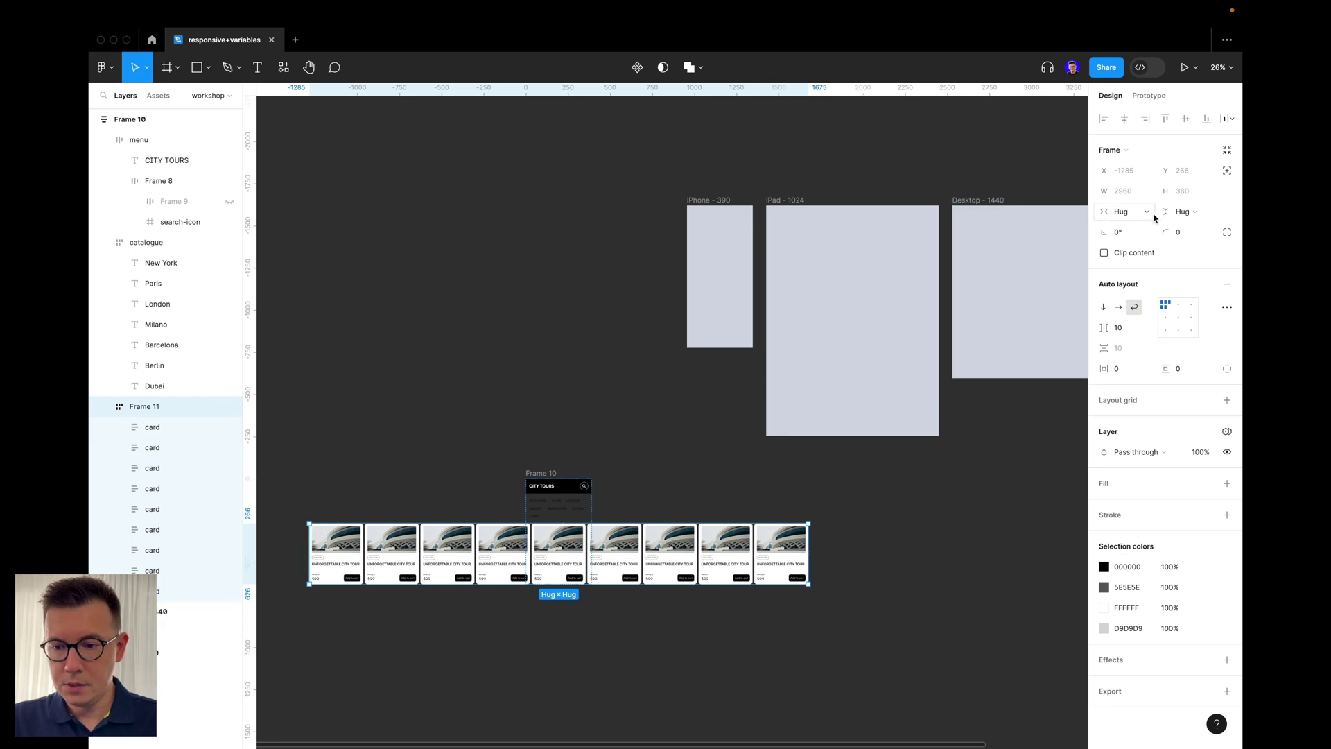
pyautogui.click(1147, 193)
pyautogui.click(1147, 256)
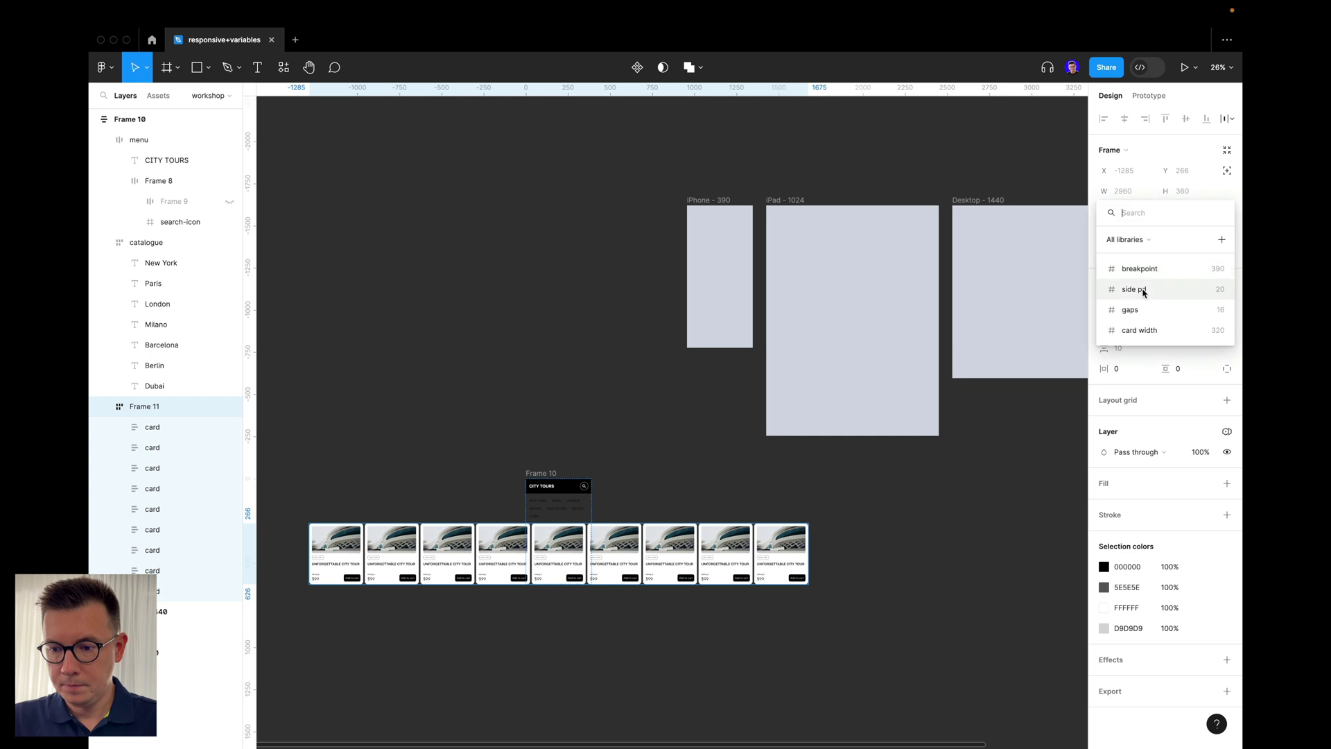
pyautogui.click(1151, 267)
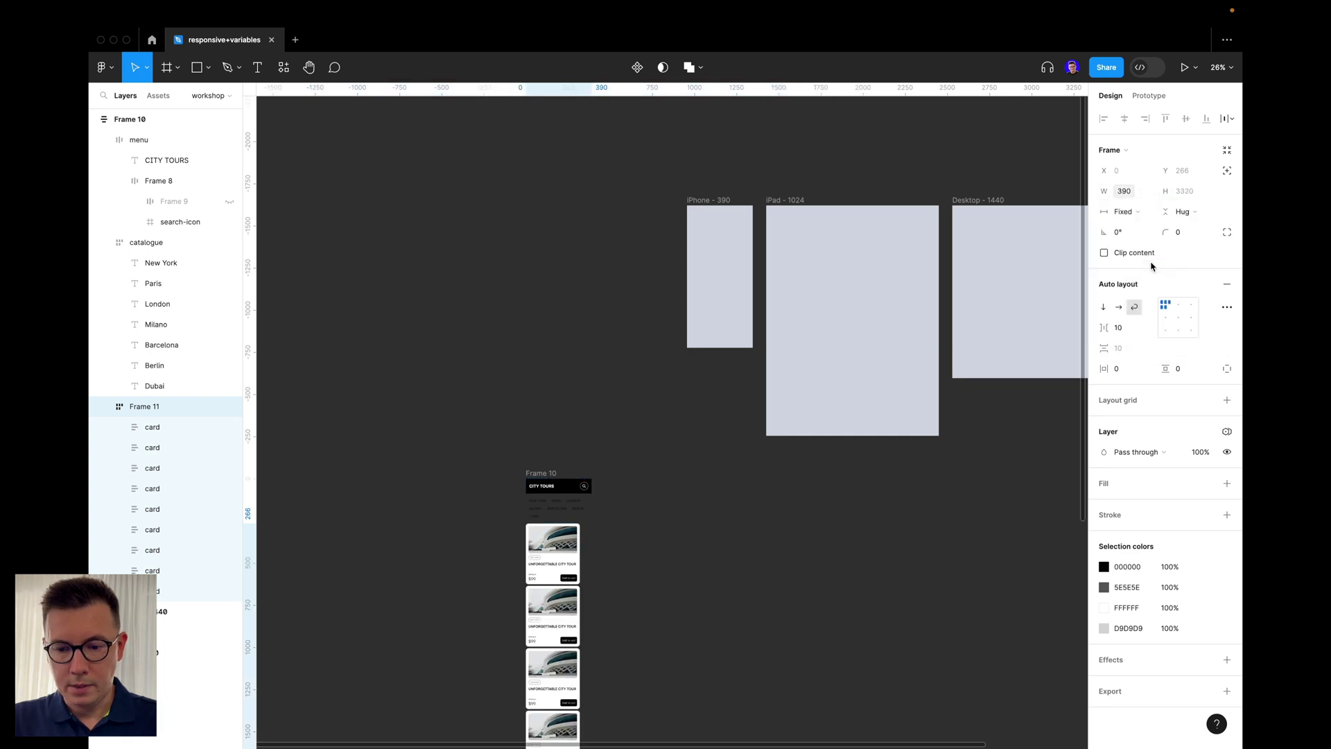
pyautogui.click(628, 392)
pyautogui.click(543, 473)
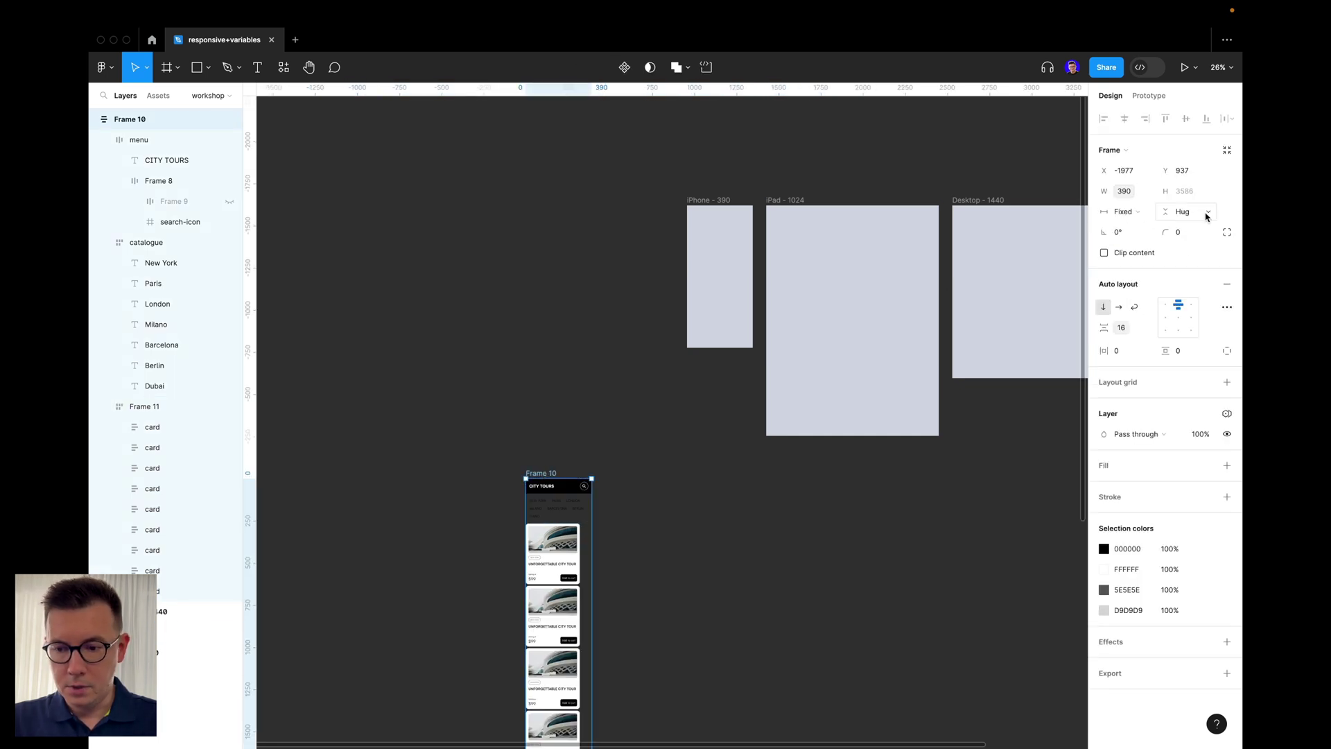
pyautogui.click(586, 532)
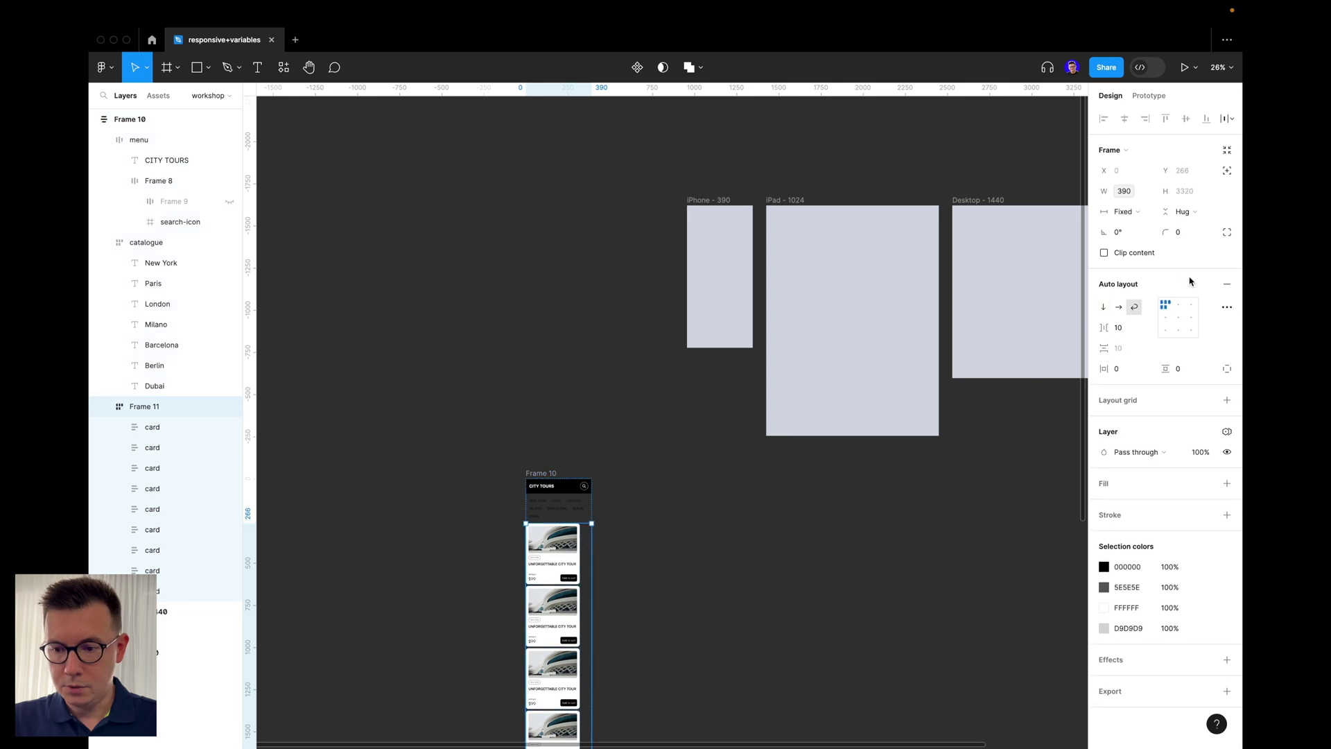
pyautogui.click(1179, 304)
pyautogui.scroll(-4, 698, 529)
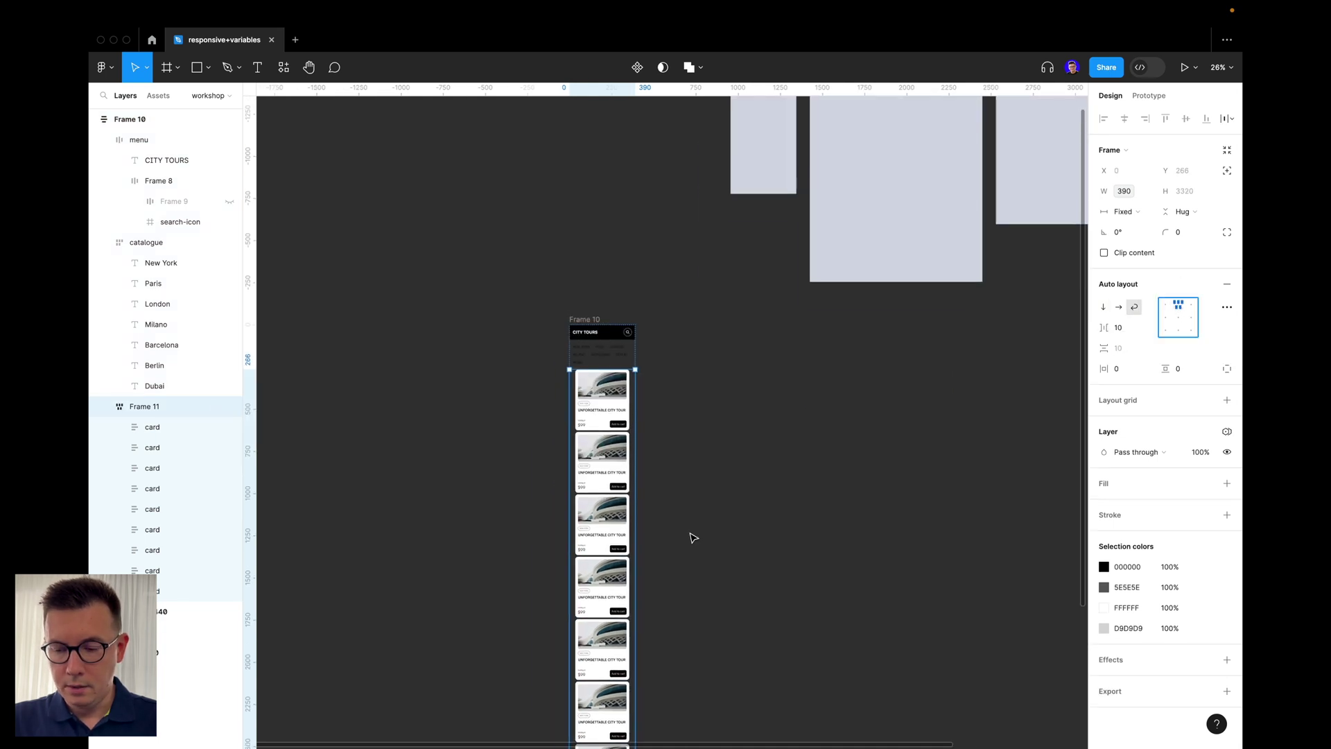
# - Give Frame 11 side pd (20) horizontal padding and the gaps variable (16) as row gap
pyautogui.scroll(5, 565, 331)
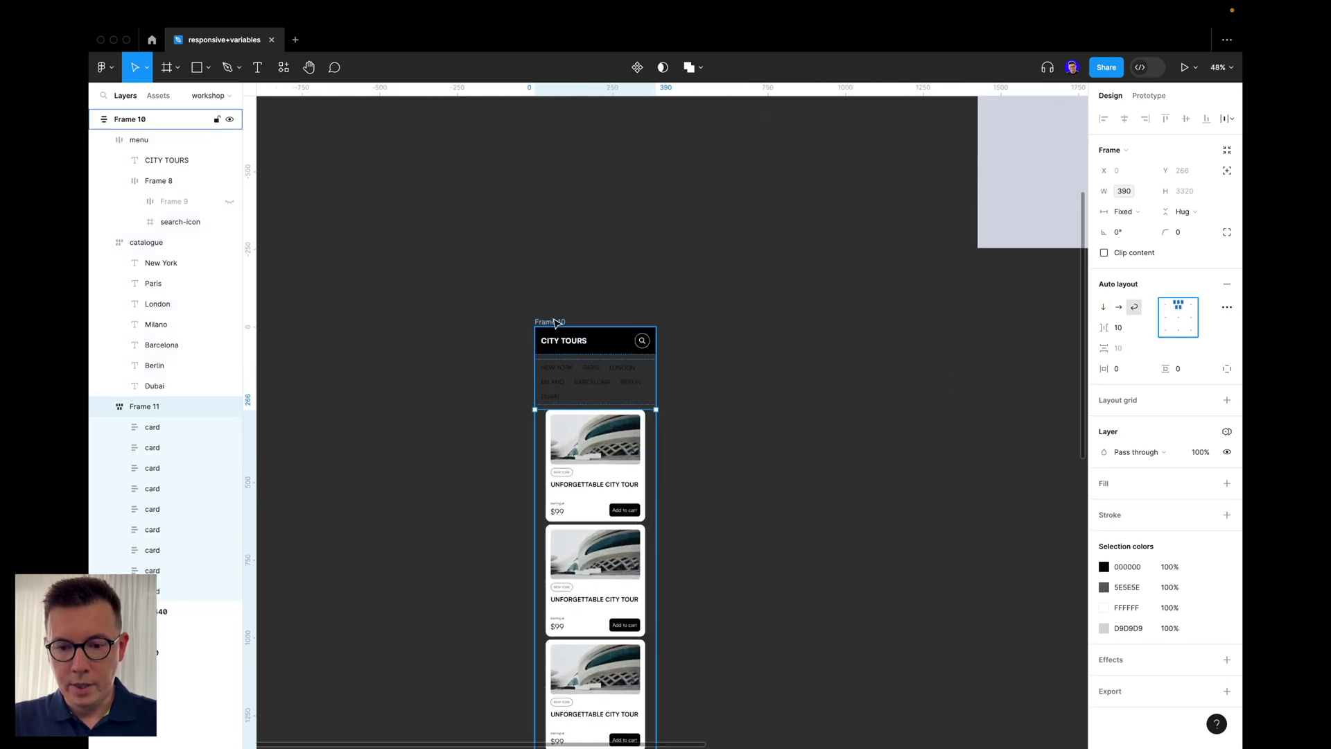
pyautogui.click(1149, 370)
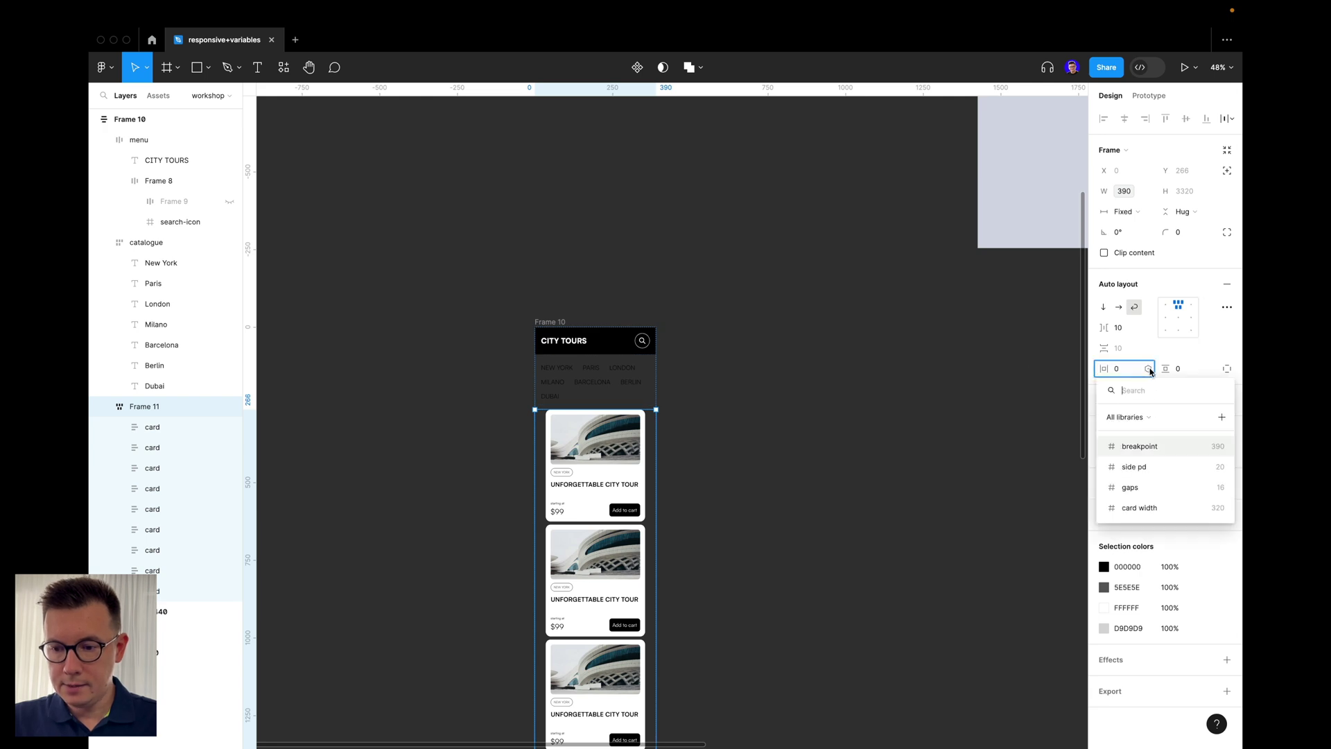
pyautogui.click(1159, 469)
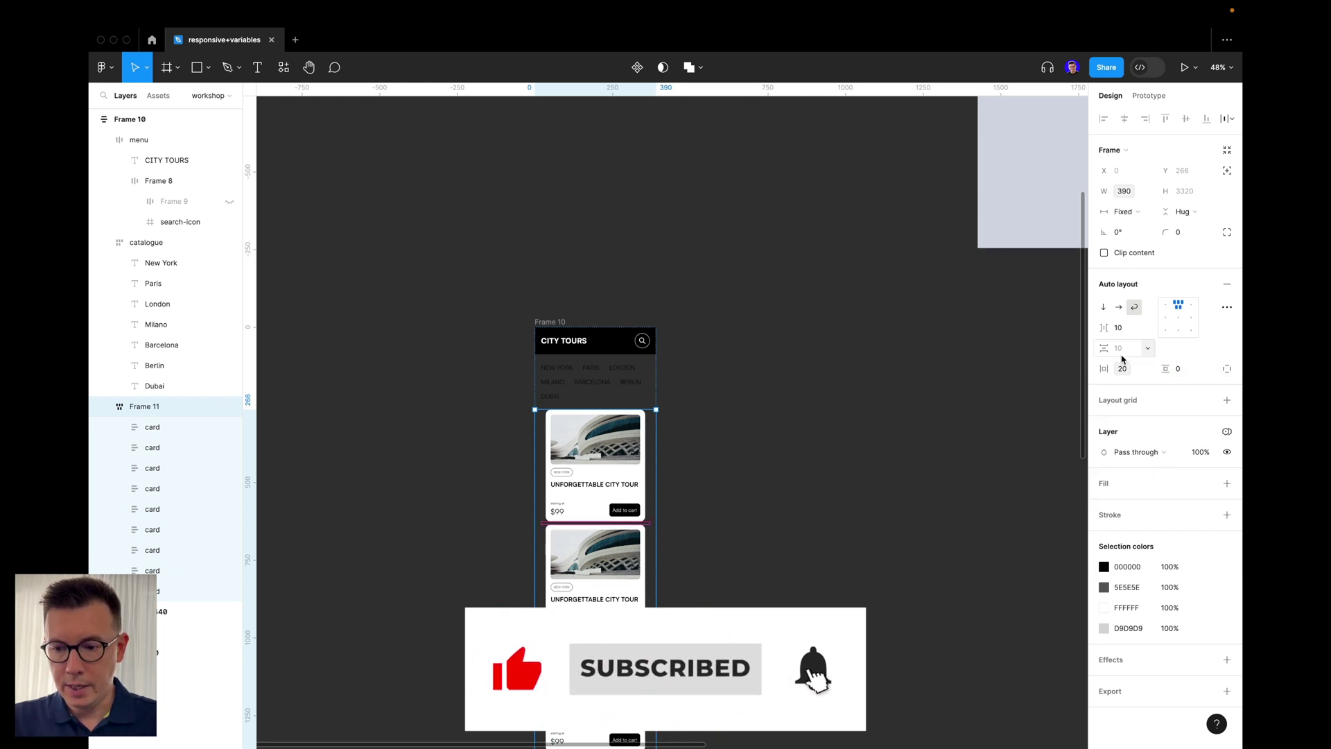
pyautogui.click(1149, 330)
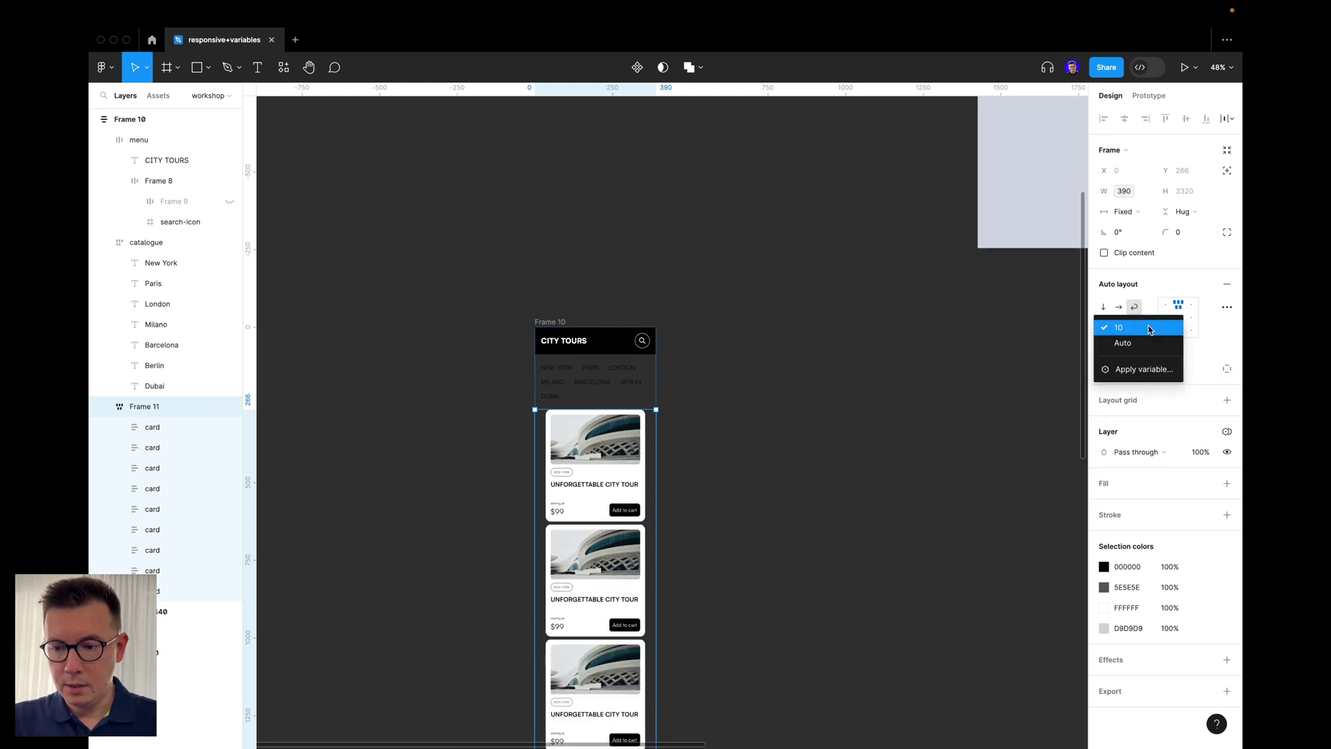
pyautogui.click(1147, 373)
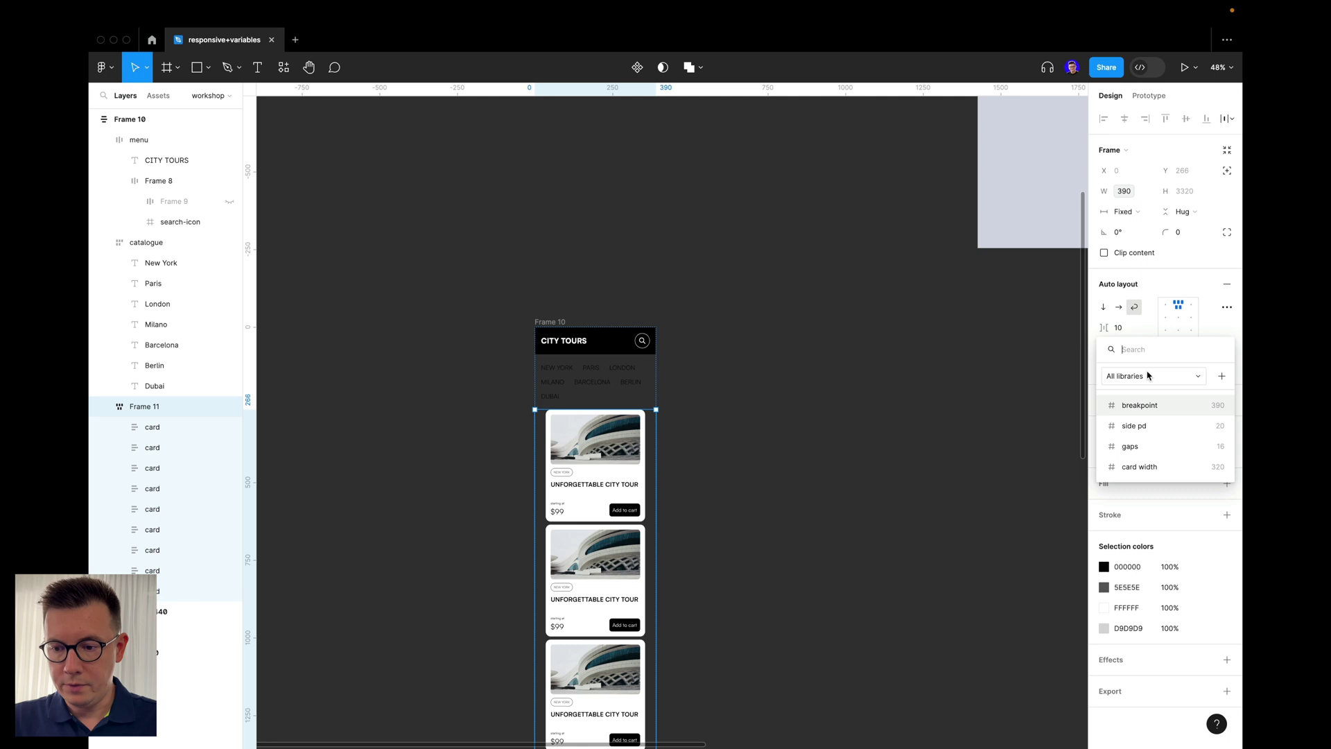
pyautogui.click(1142, 448)
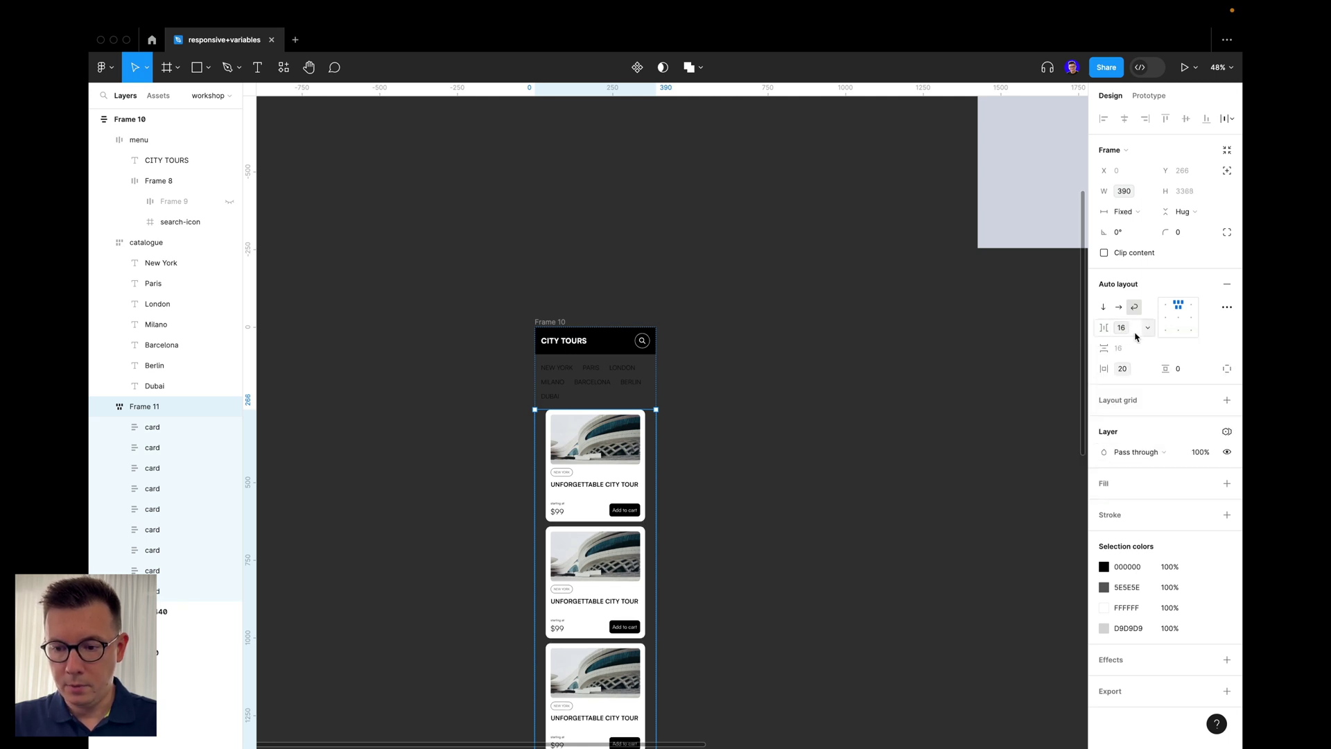
pyautogui.click(754, 450)
pyautogui.scroll(-5, 751, 395)
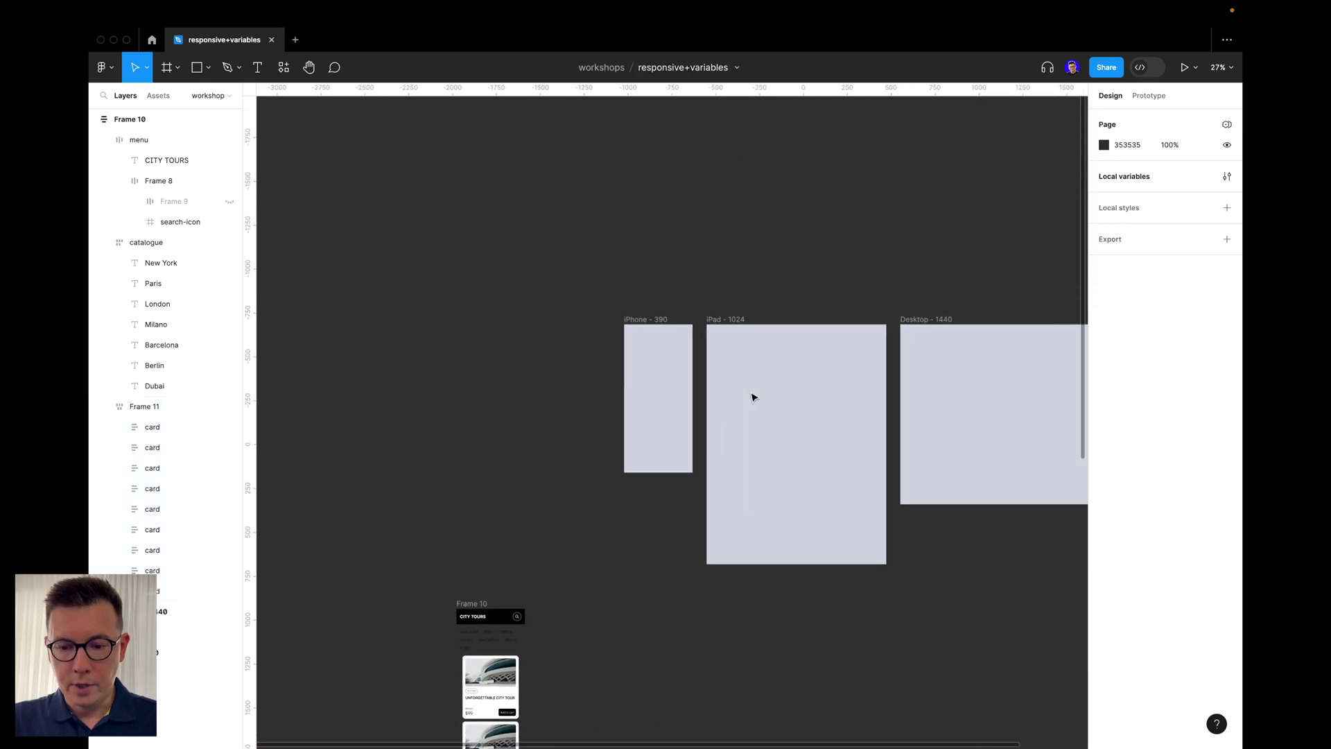
# - Drag Frame 10 up closer to the iPhone, iPad and Desktop frames
pyautogui.scroll(-1, 526, 552)
pyautogui.hscroll(-1, 527, 553)
pyautogui.click(528, 506)
pyautogui.click(533, 502)
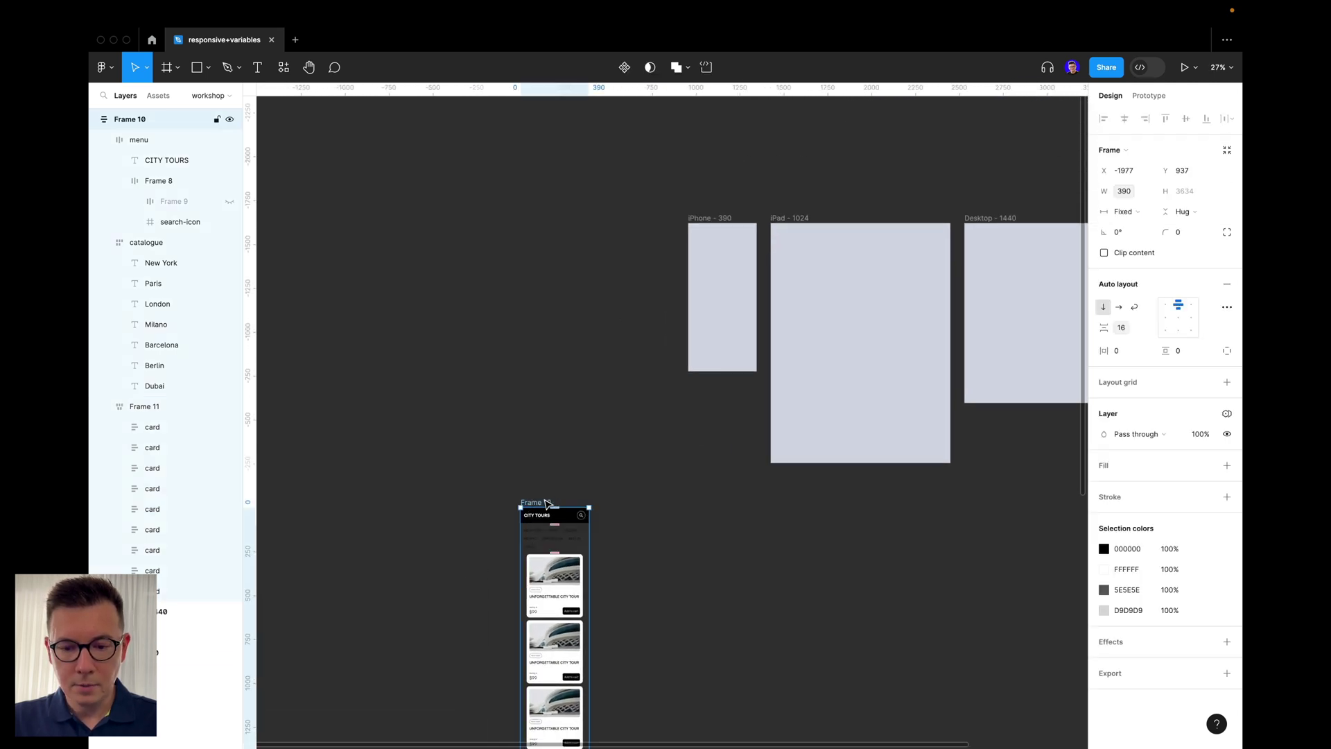
pyautogui.moveTo(547, 503); pyautogui.dragTo(543, 343)
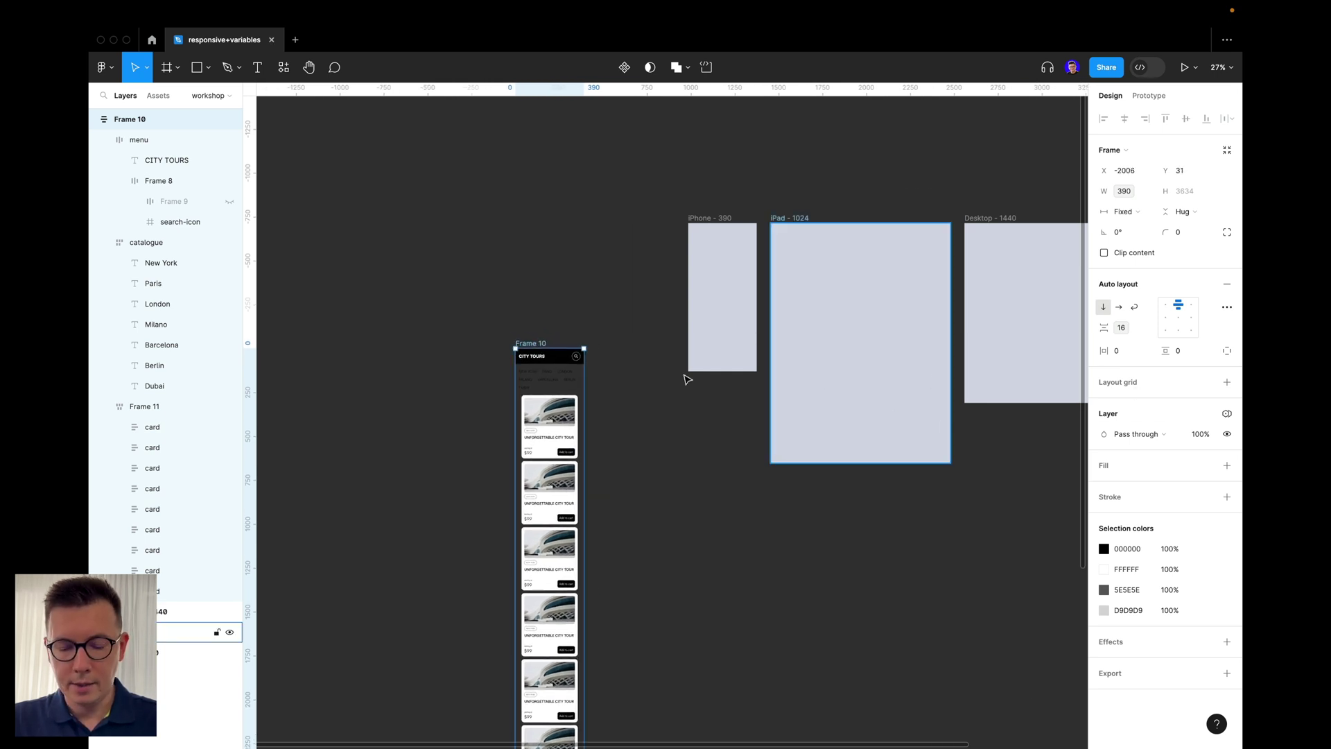
pyautogui.click(493, 240)
# - Rename Frame 10 to 'design'
pyautogui.click(534, 343)
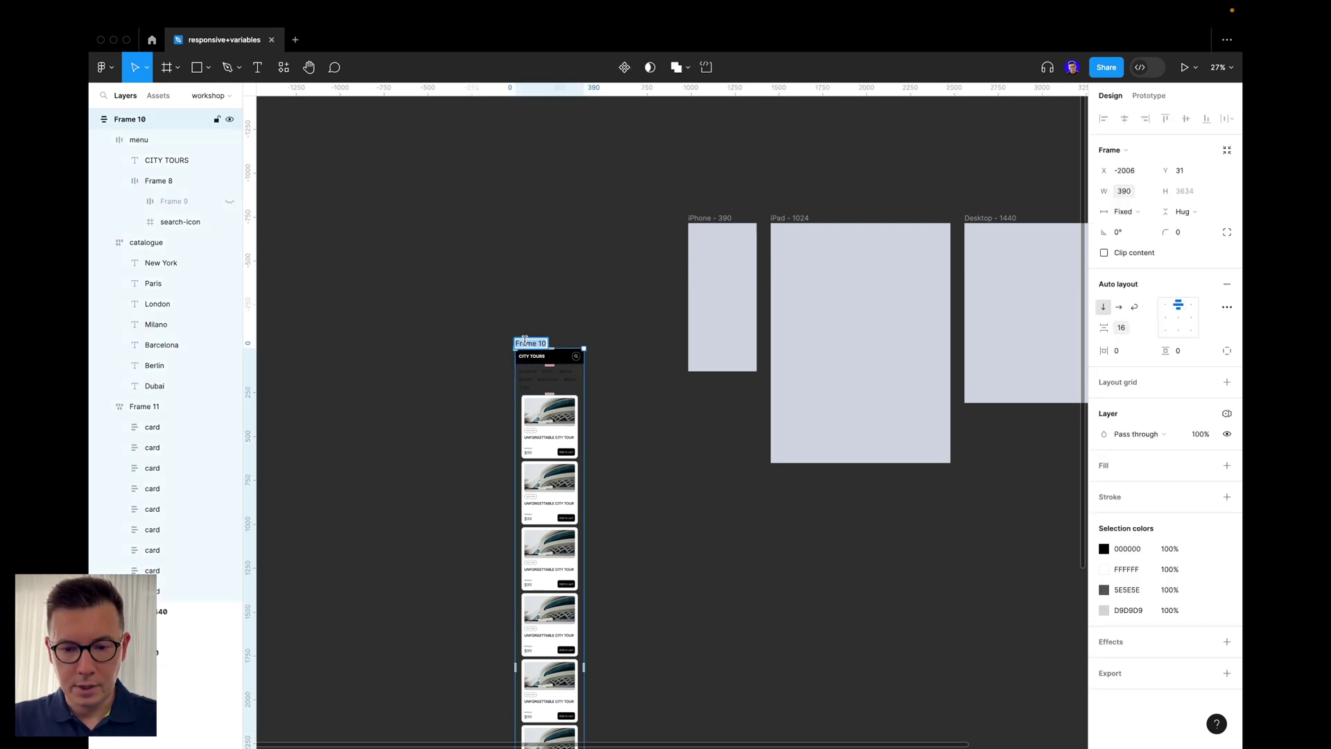
pyautogui.write('design')
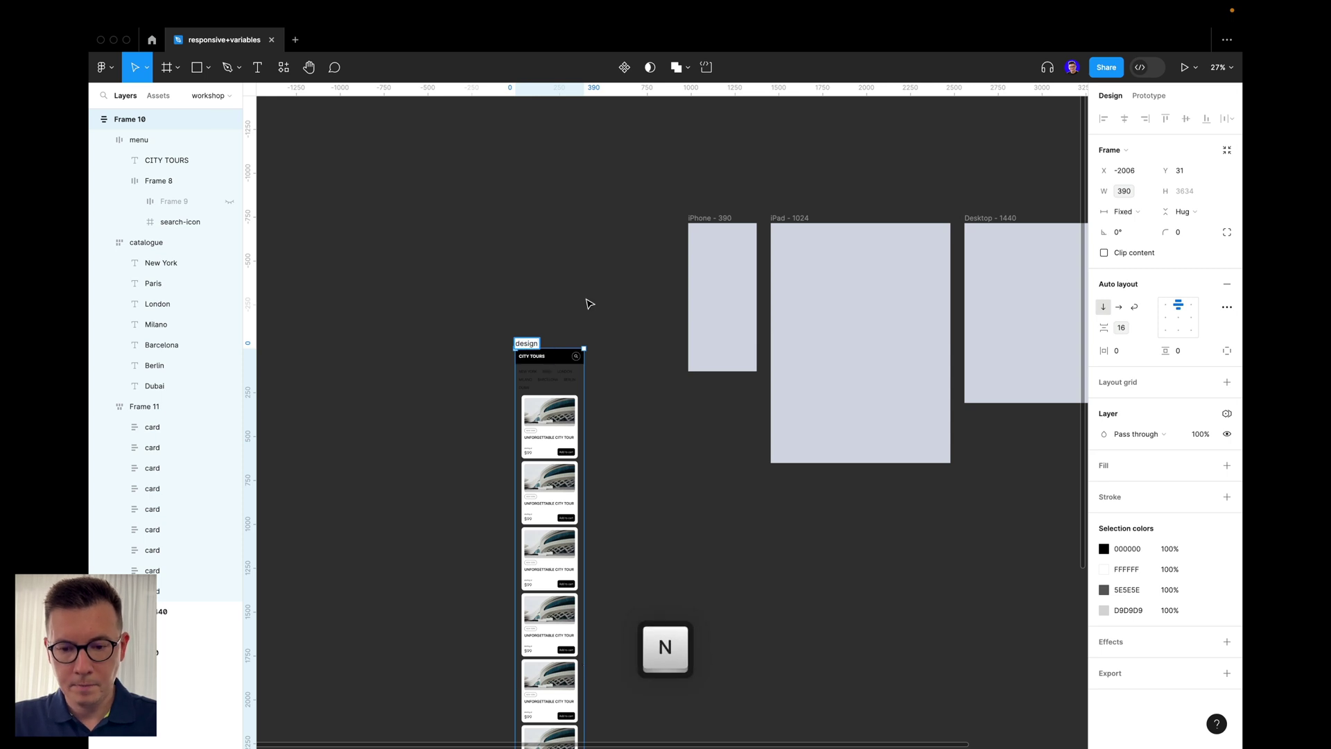
pyautogui.press('Return')
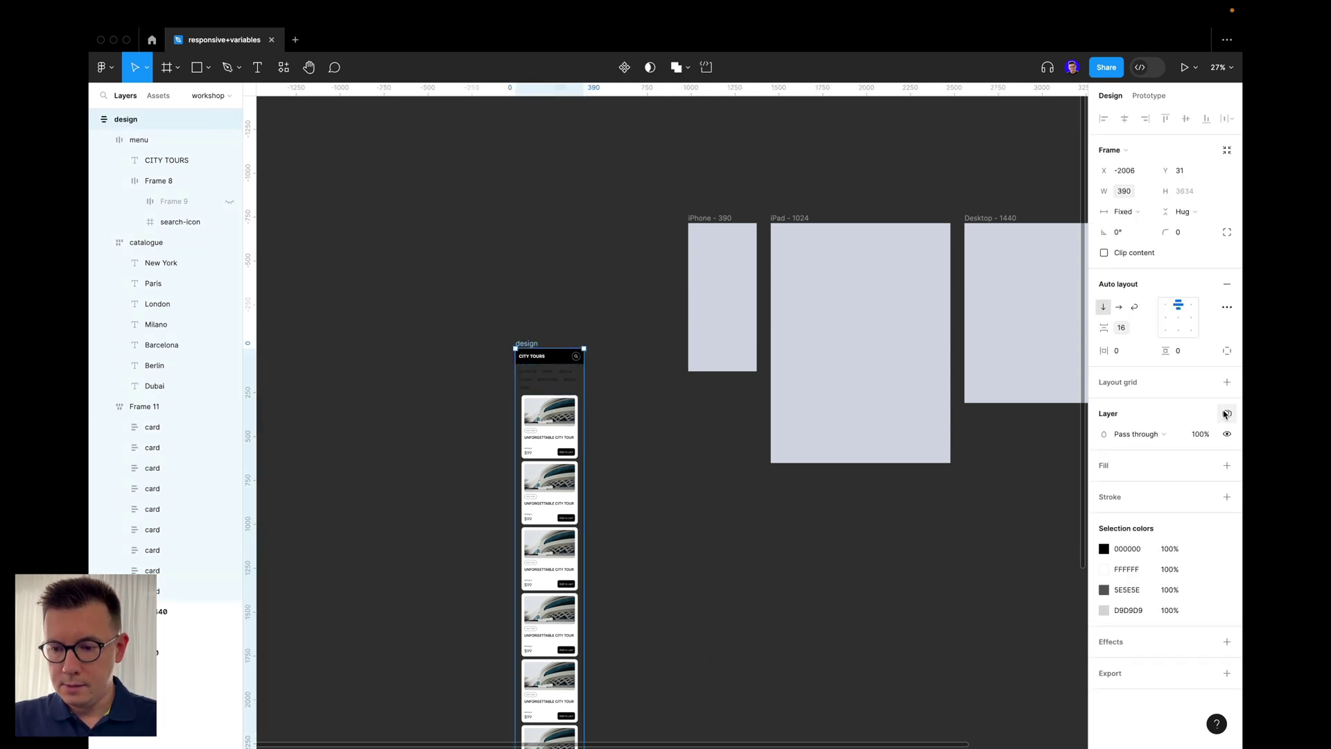
pyautogui.click(1225, 414)
pyautogui.moveTo(1179, 455)
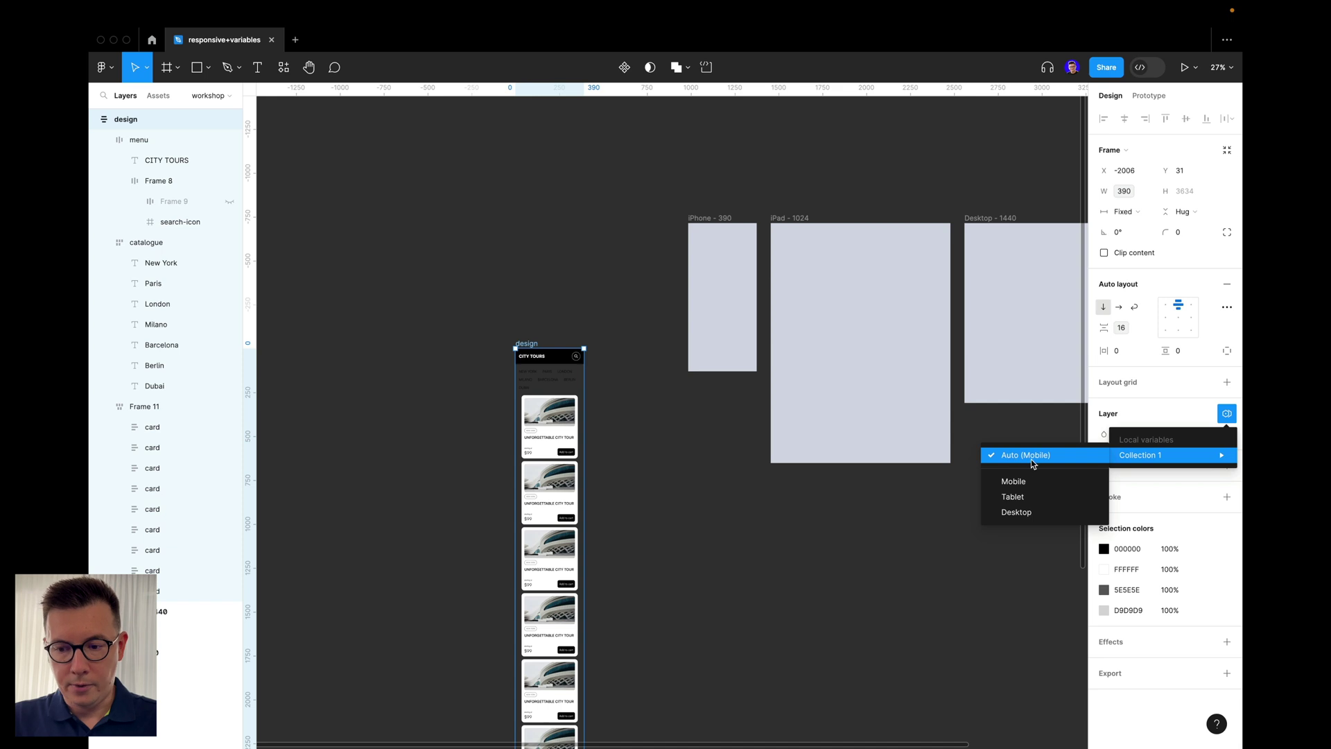
# - Drop the design frame into the iPhone - 390 frame and align it to the top at X 0, Y 0
pyautogui.click(572, 284)
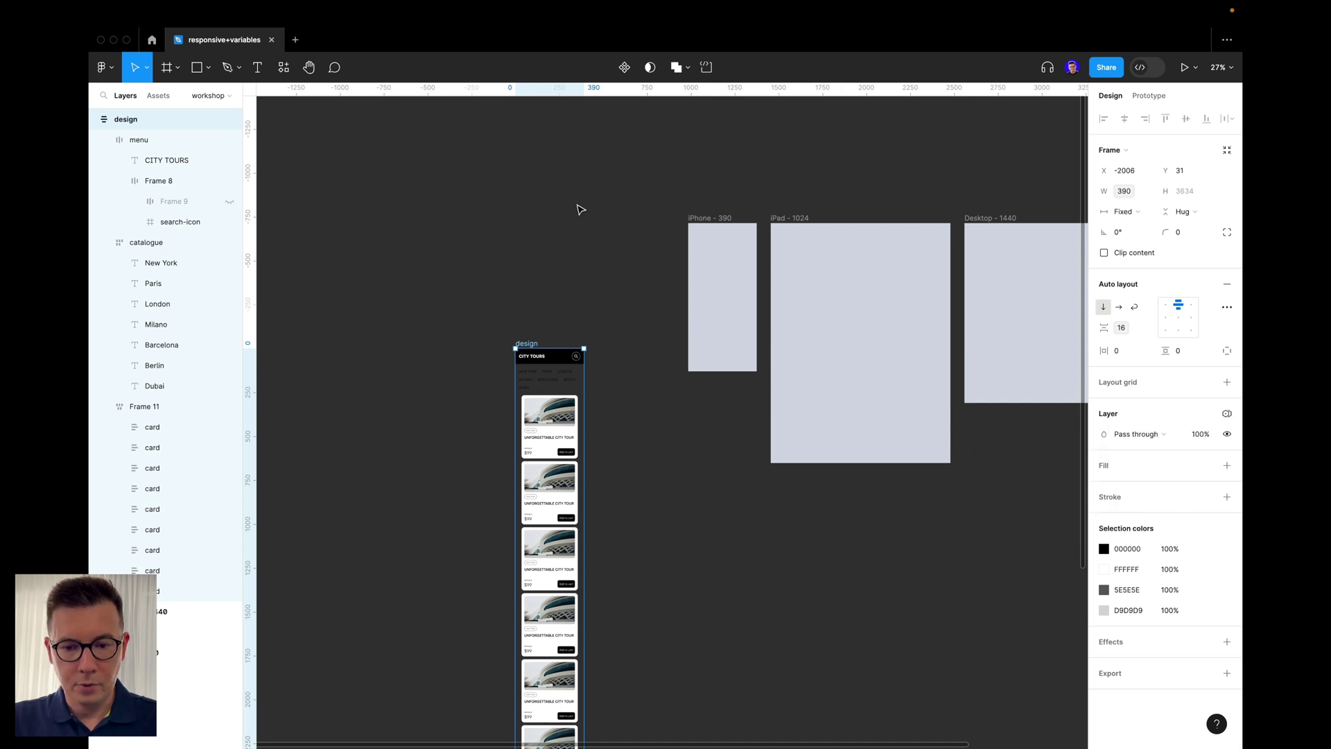
pyautogui.scroll(2, 581, 209)
pyautogui.moveTo(315, 272); pyautogui.dragTo(514, 288)
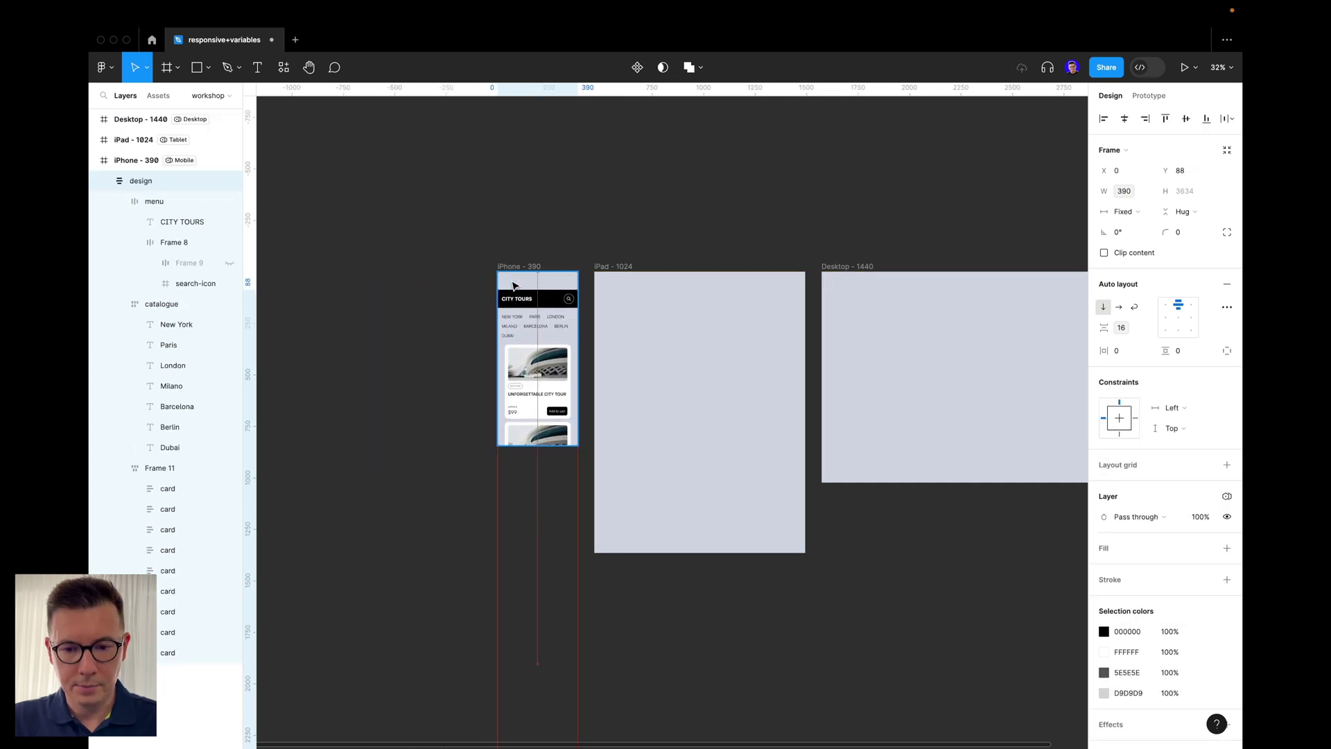
pyautogui.click(1163, 119)
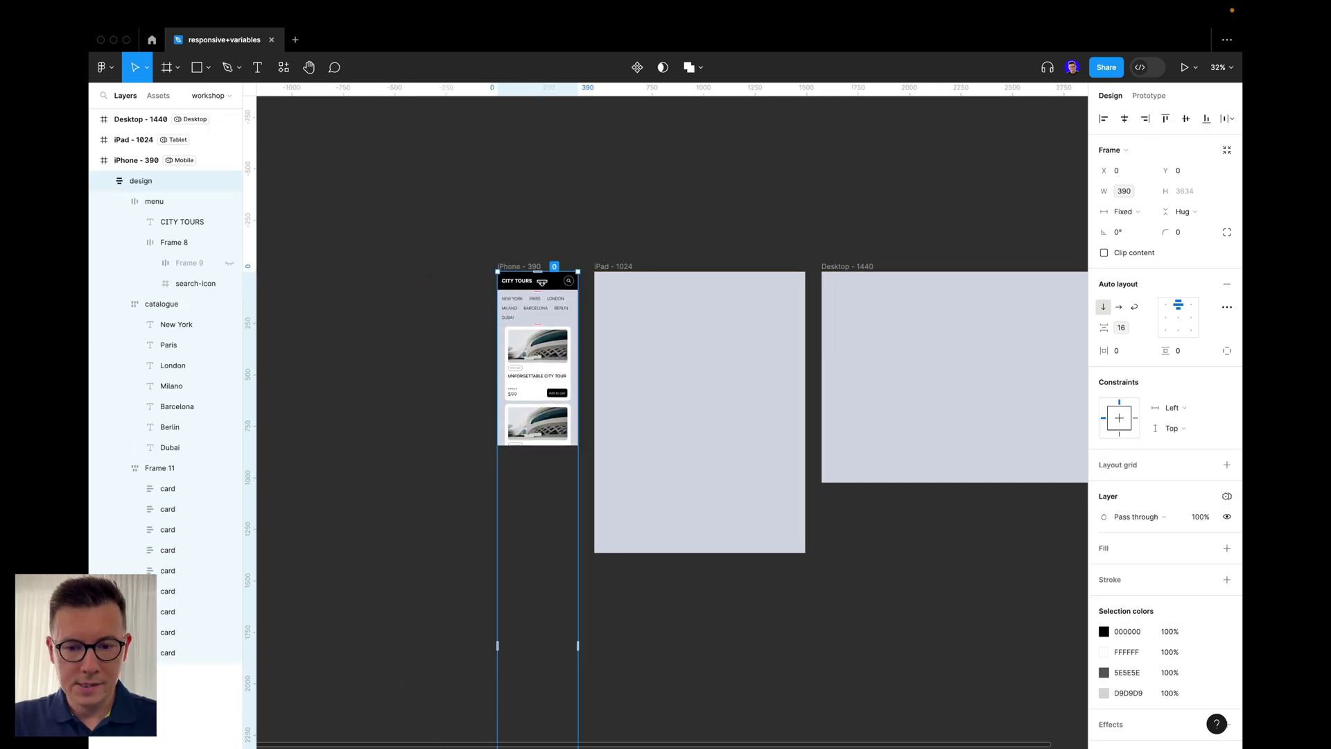
pyautogui.keyDown('ctrl'); pyautogui.scroll(5, 548, 297); pyautogui.keyUp('ctrl')
pyautogui.scroll(-3, 451, 229)
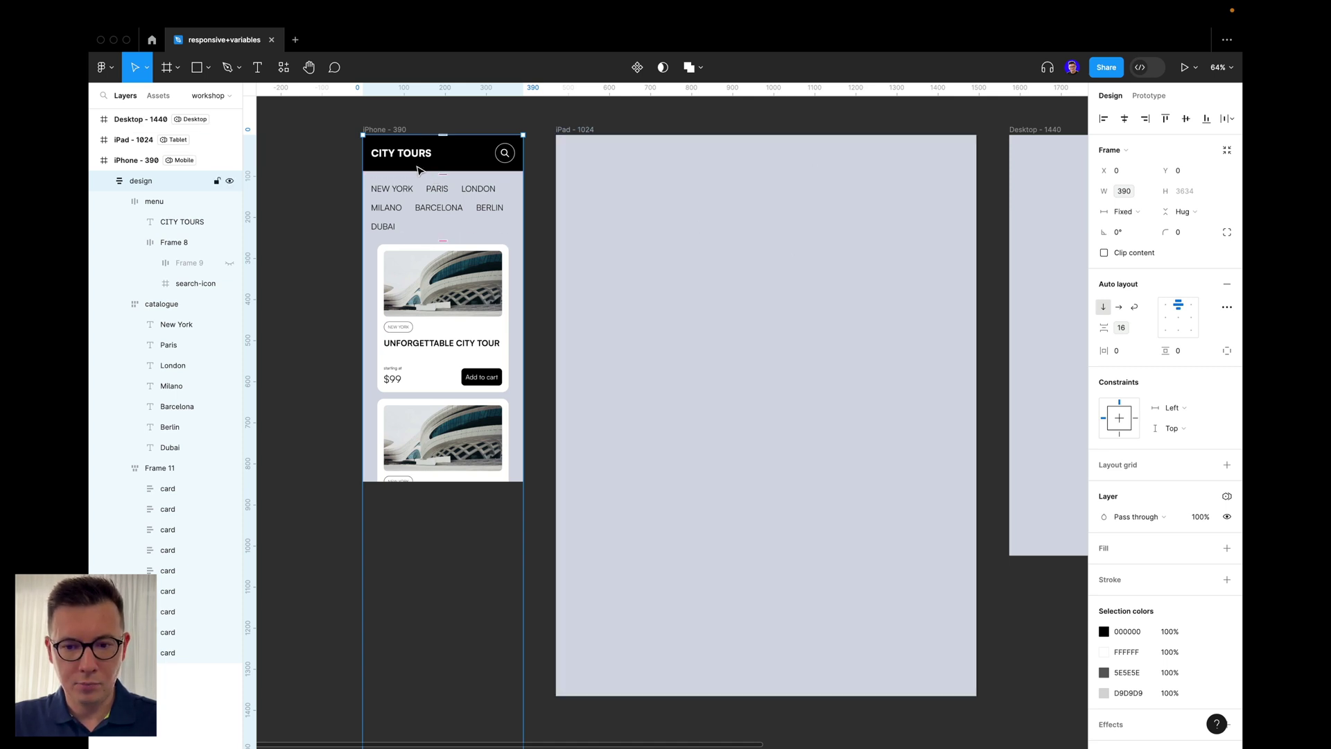
# - Move the design frame into the iPad - 1024 frame to check the tablet layout
pyautogui.moveTo(417, 169); pyautogui.dragTo(610, 182)
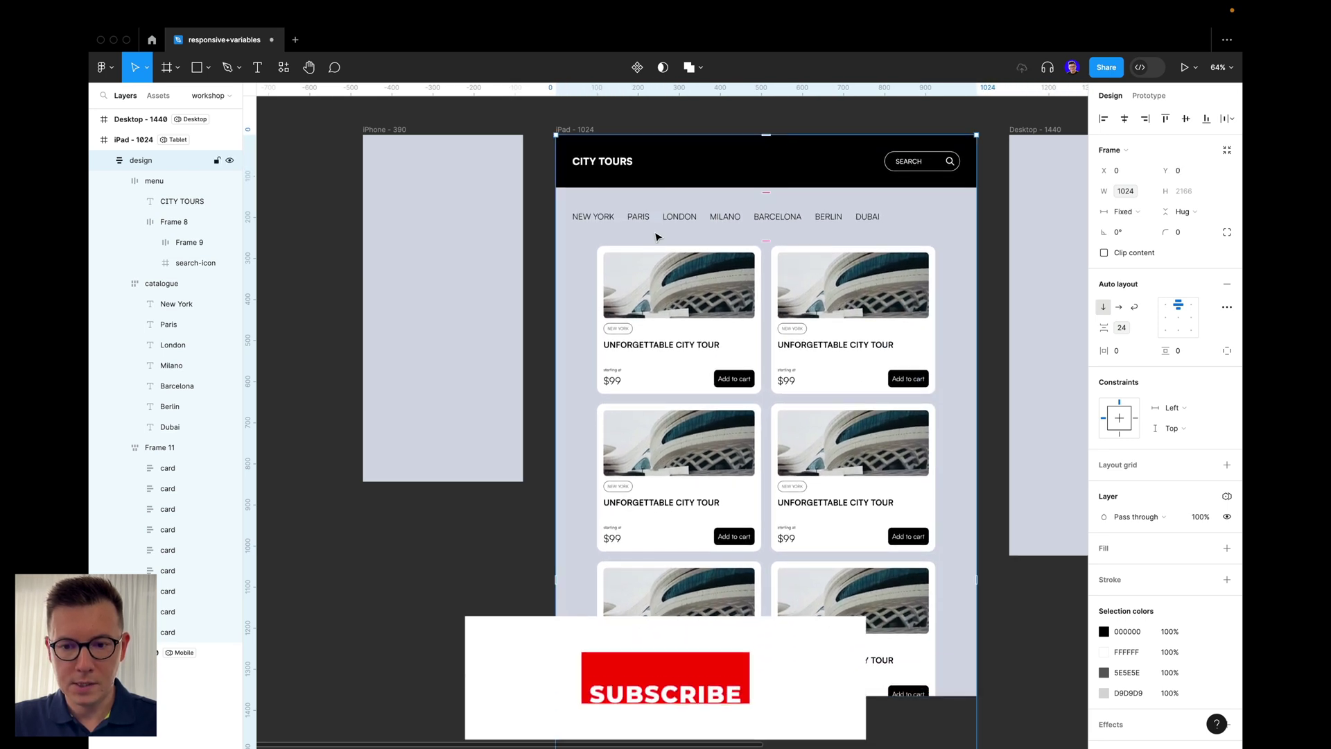
pyautogui.hscroll(5, 657, 237)
pyautogui.hscroll(-5, 553, 351)
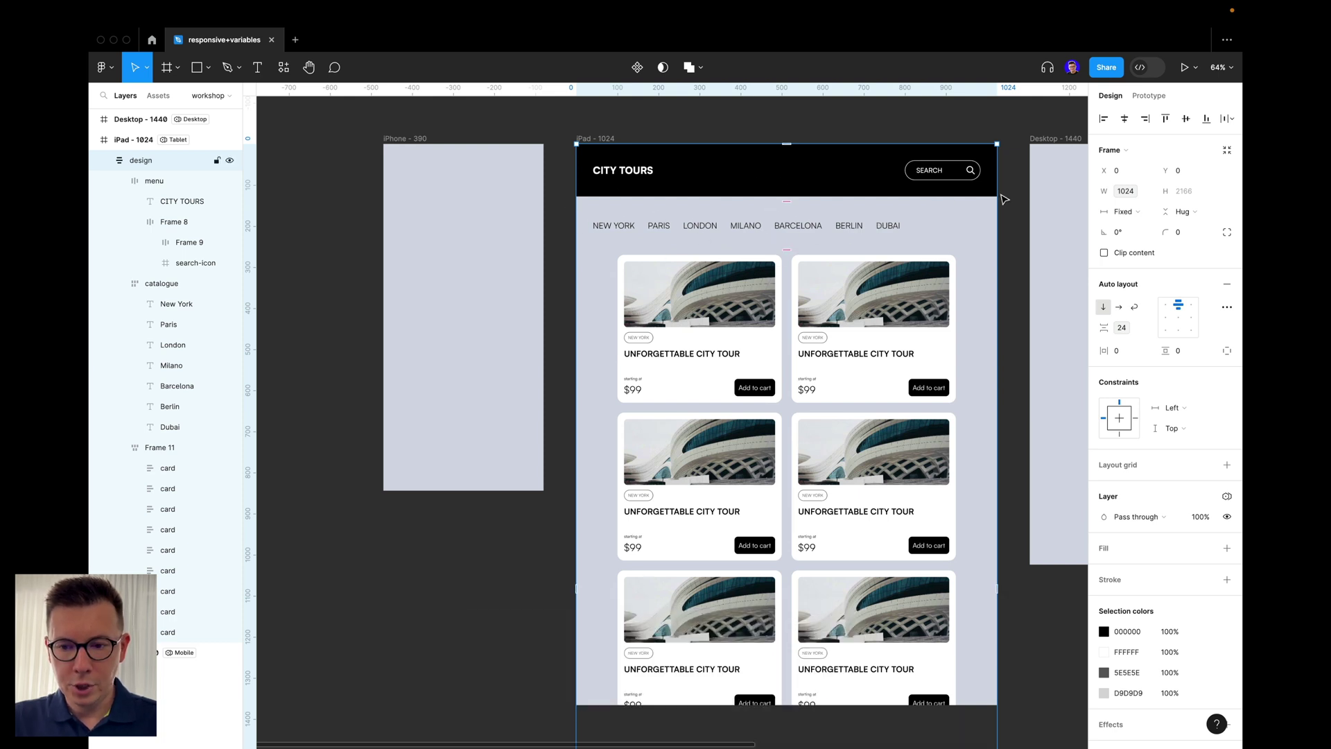
# - Move the design frame into the Desktop - 1440 frame so it reflows to 1440 wide
pyautogui.keyDown('ctrl'); pyautogui.scroll(-5, 899, 187); pyautogui.keyUp('ctrl')
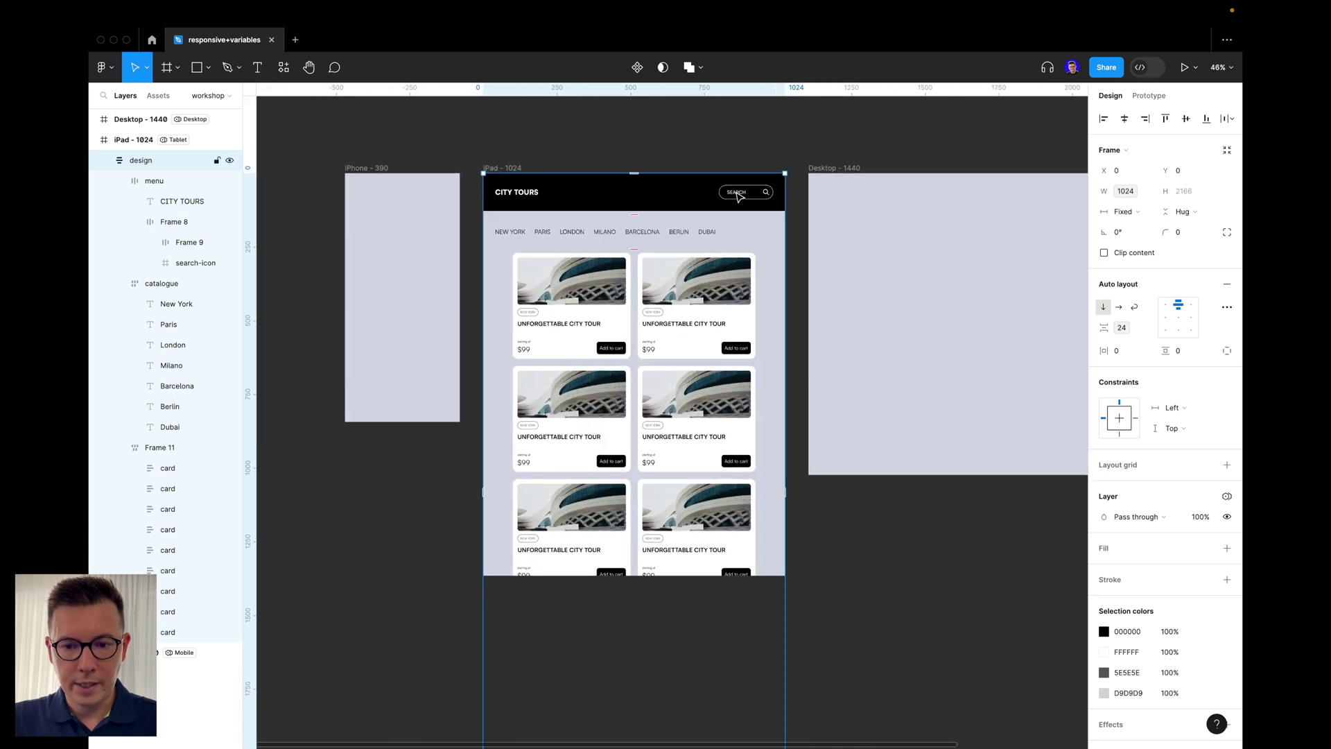
pyautogui.hscroll(3, 739, 196)
pyautogui.moveTo(517, 300); pyautogui.dragTo(741, 292)
pyautogui.hscroll(3, 808, 312)
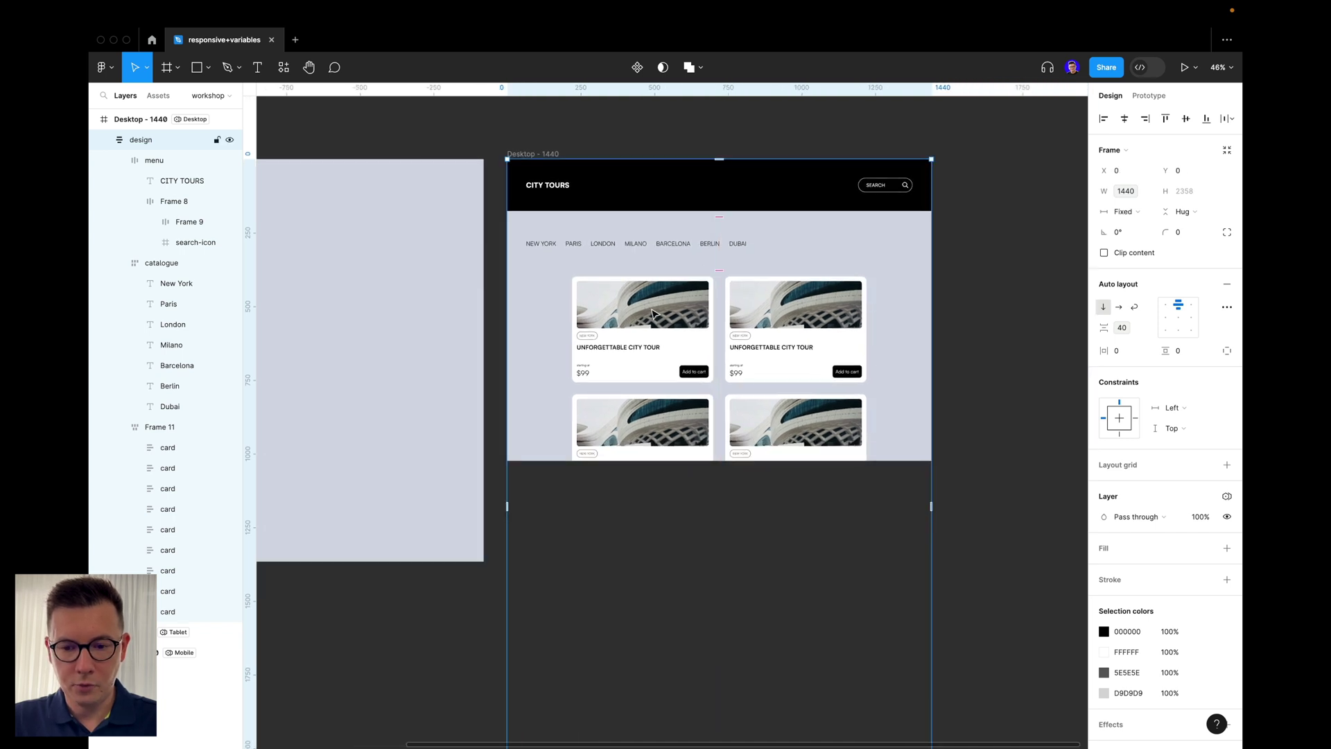
# - Replace the menu bar's 64 side pd vertical padding with 24
pyautogui.click(676, 294)
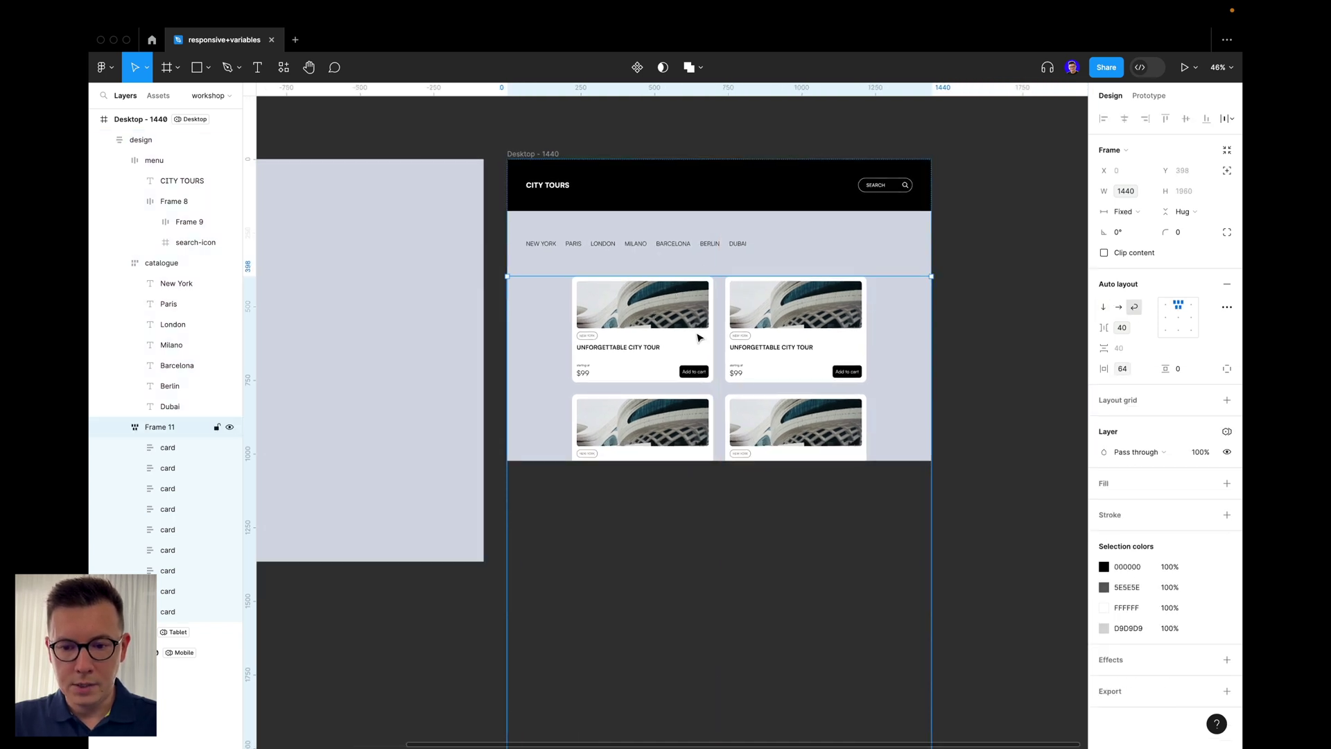
pyautogui.click(721, 200)
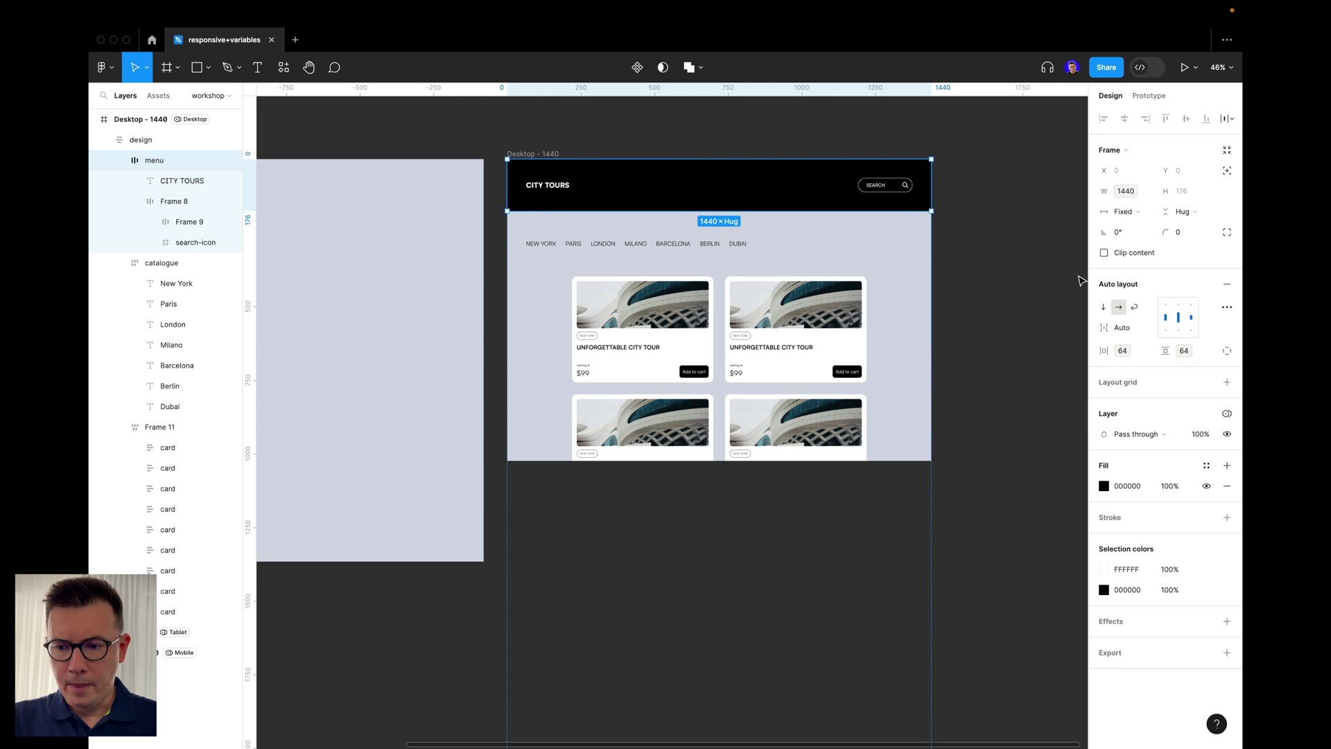
pyautogui.click(1190, 354)
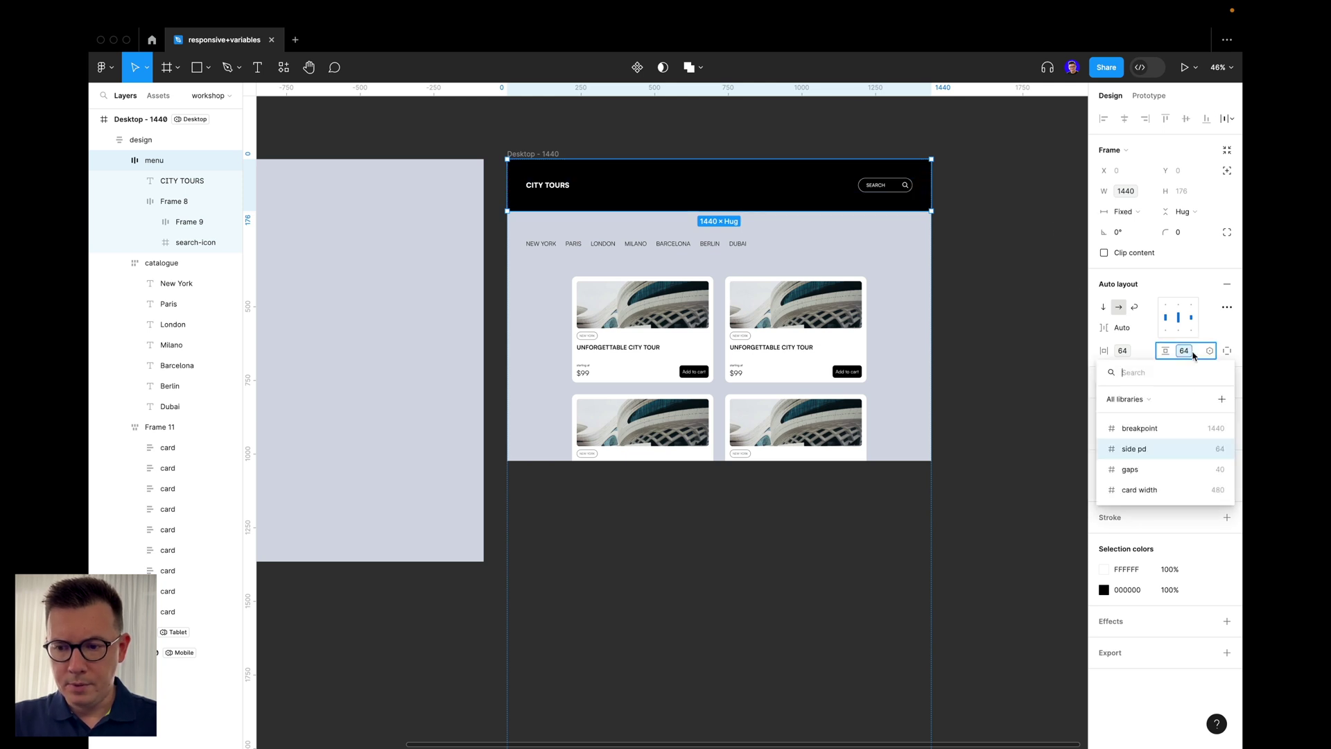
pyautogui.press('Escape')
pyautogui.press('BackSpace')
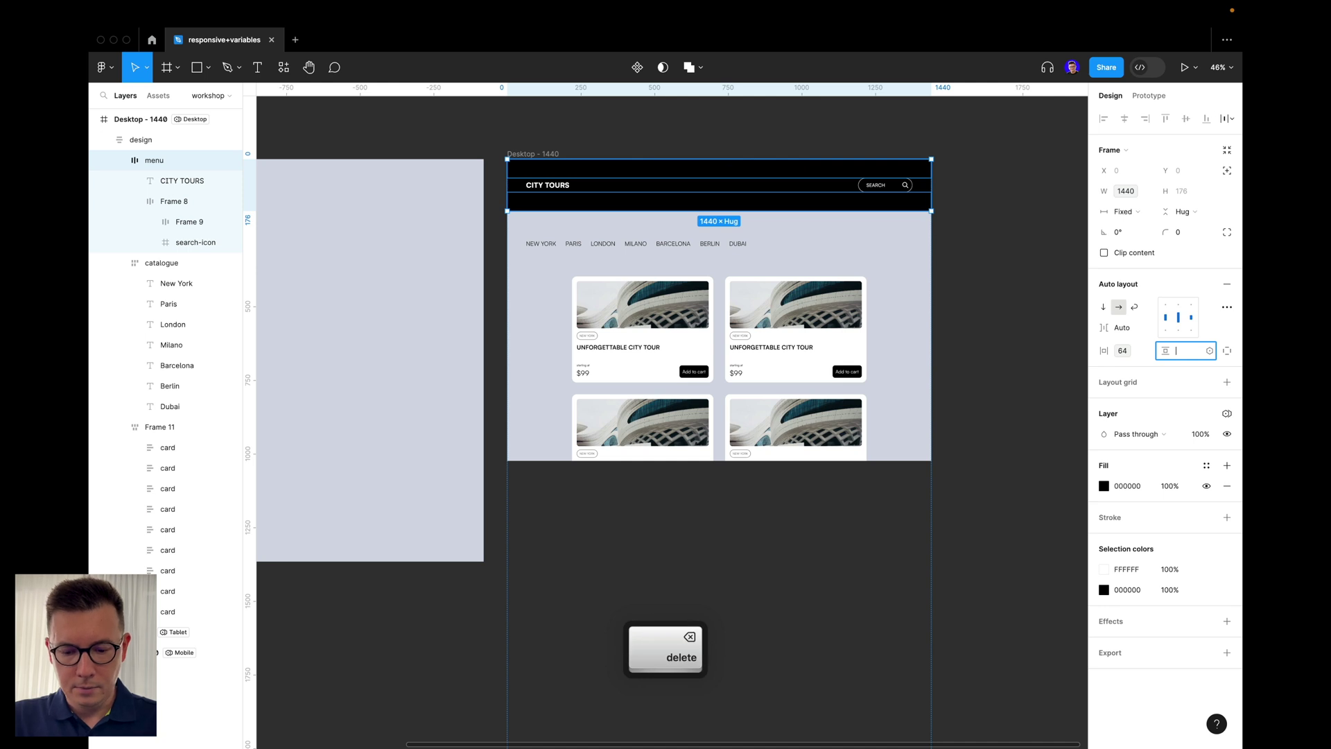
pyautogui.write('24')
pyautogui.press('Return')
pyautogui.press('Escape')
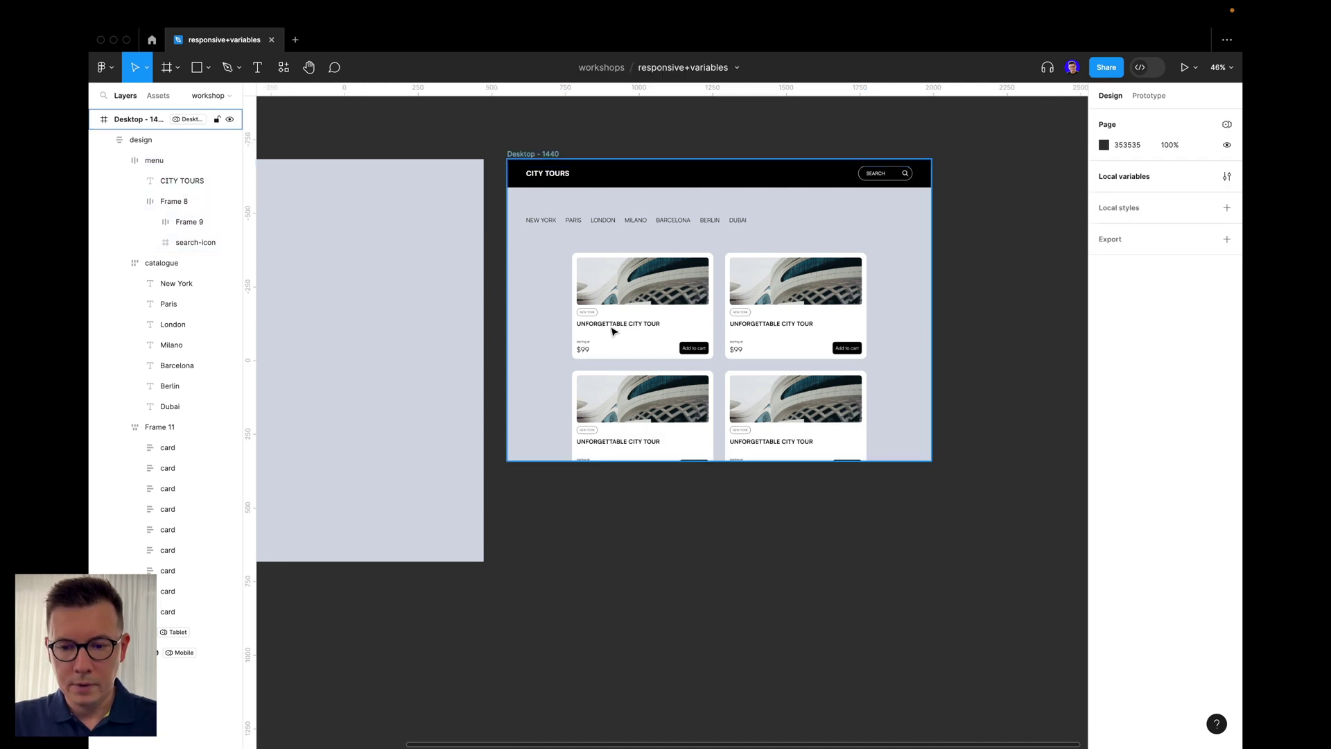
# - Inspect the card grid Frame 11 and its tour cards inside the design frame
pyautogui.click(671, 326)
pyautogui.doubleClick(740, 310)
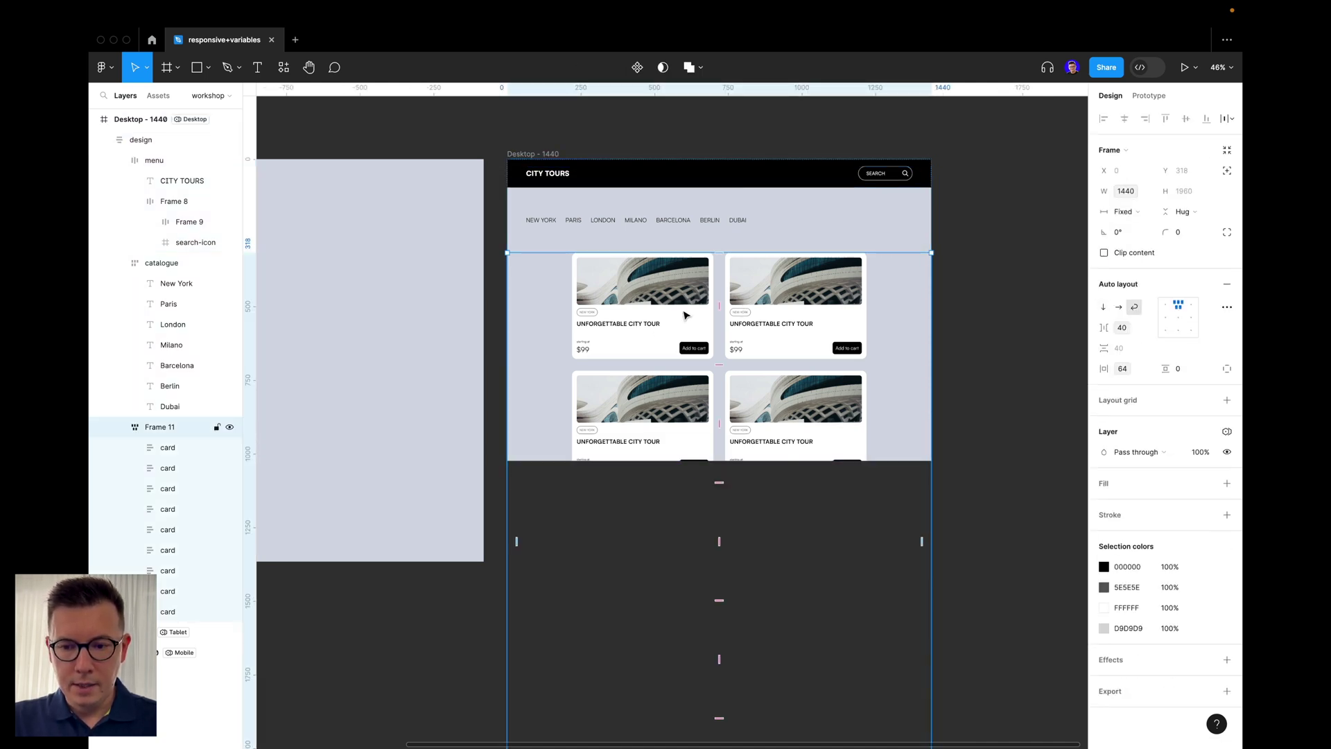
pyautogui.click(703, 315)
pyautogui.click(836, 309)
pyautogui.click(978, 298)
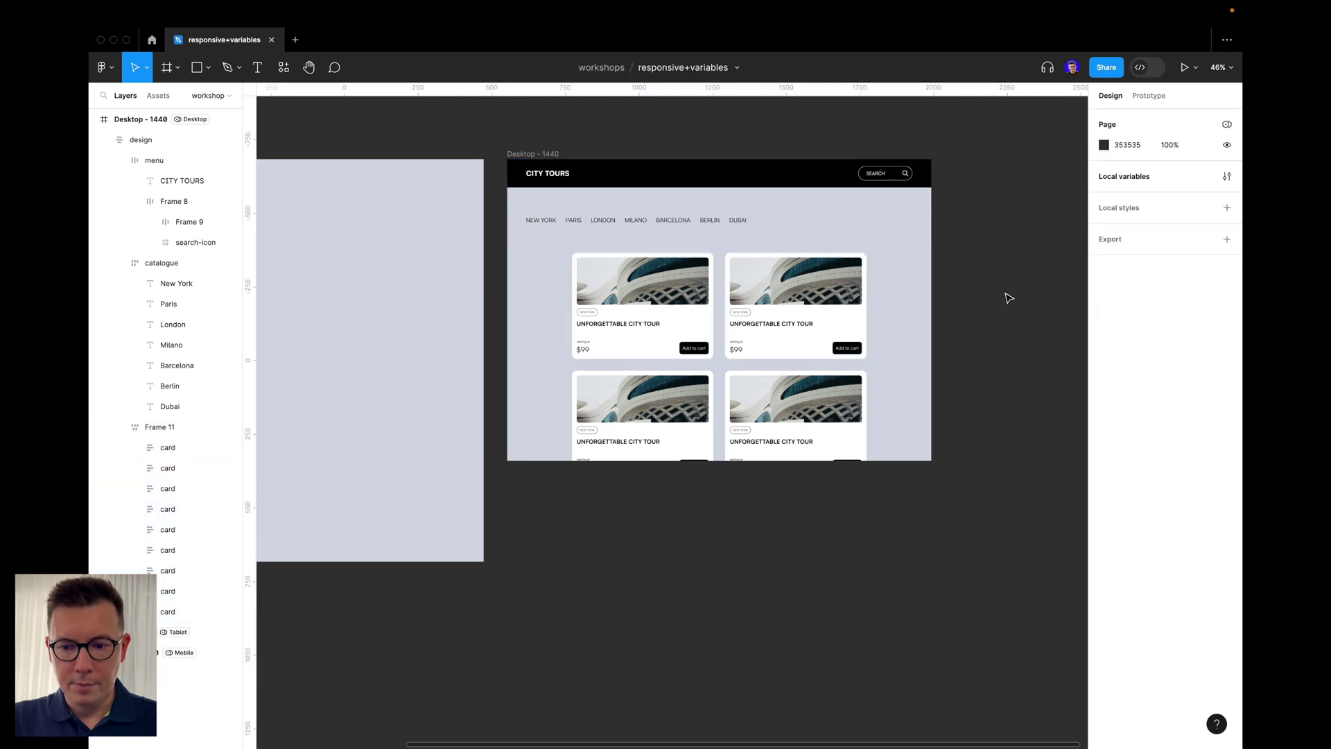
pyautogui.click(786, 328)
pyautogui.click(786, 328)
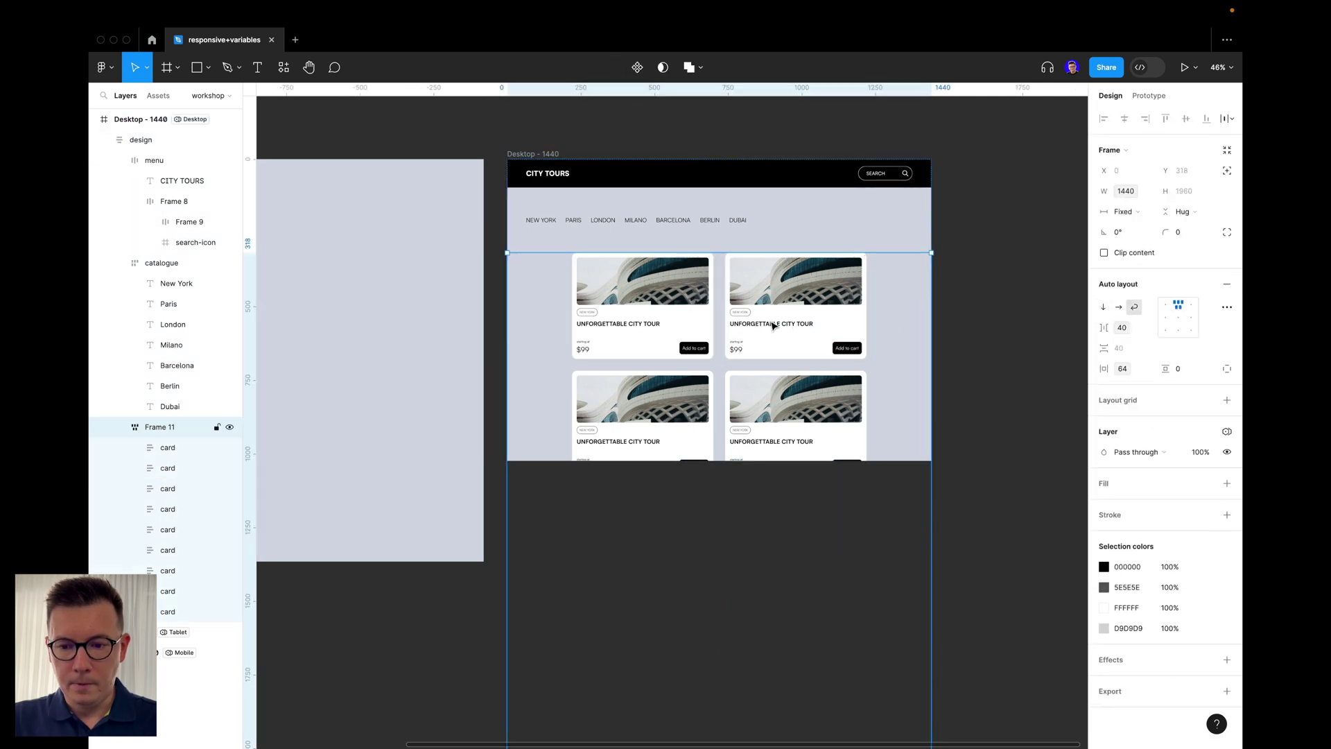
pyautogui.click(631, 312)
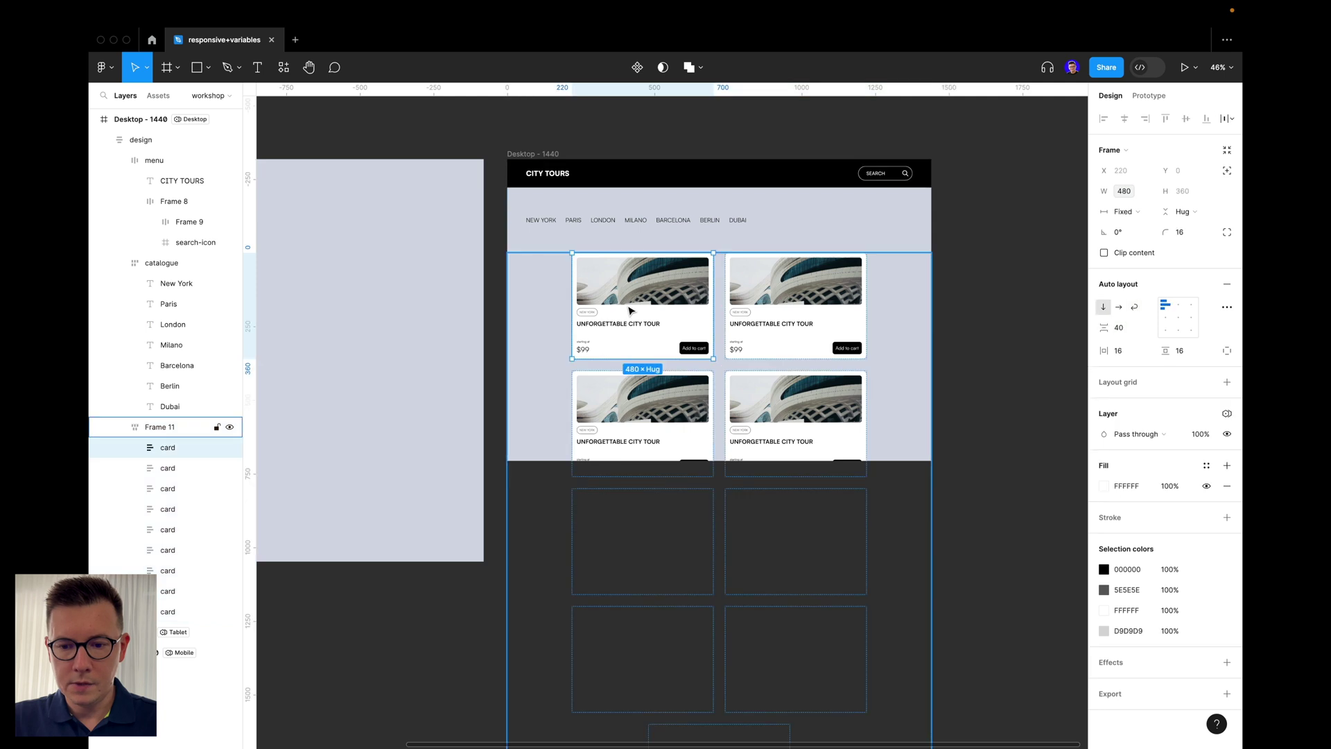
pyautogui.click(1084, 196)
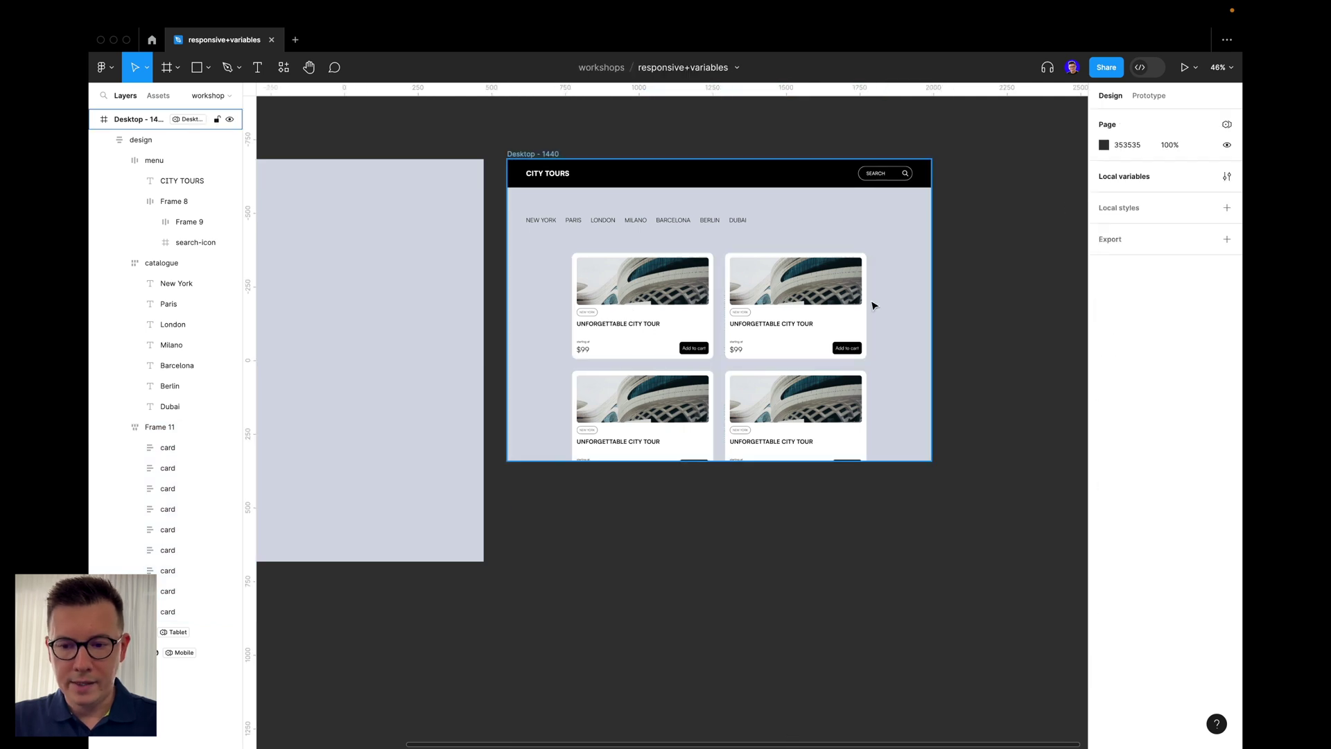
pyautogui.click(1227, 126)
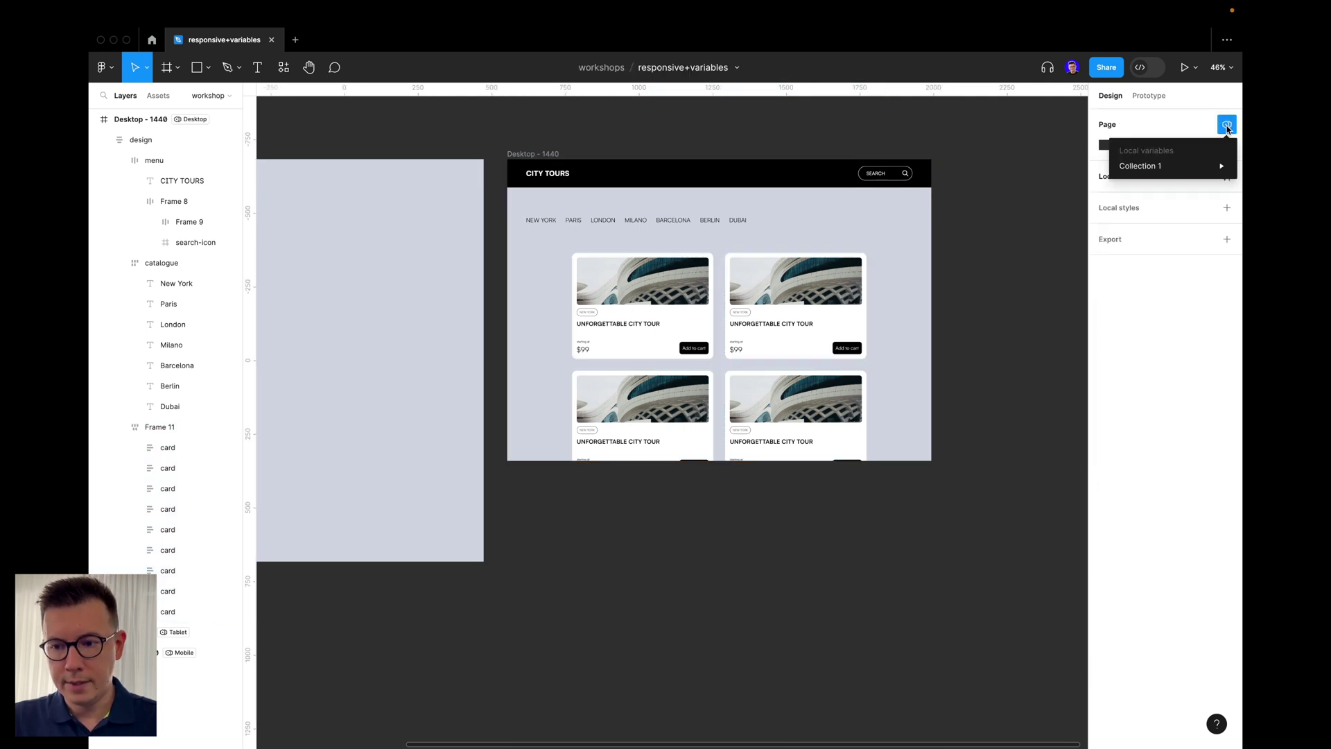
# - Lower the card width variable's Desktop value to 400 in the local variables table
pyautogui.click(987, 189)
pyautogui.click(1228, 177)
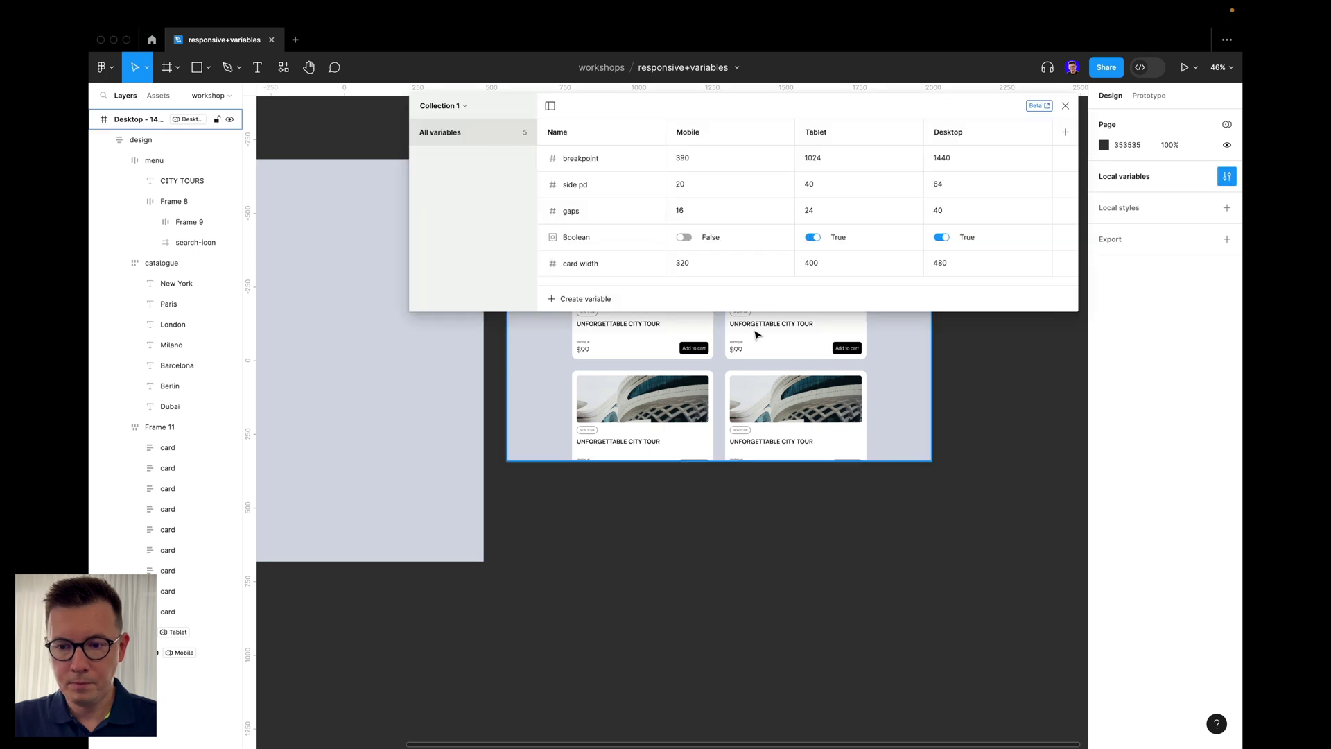
pyautogui.scroll(5, 972, 310)
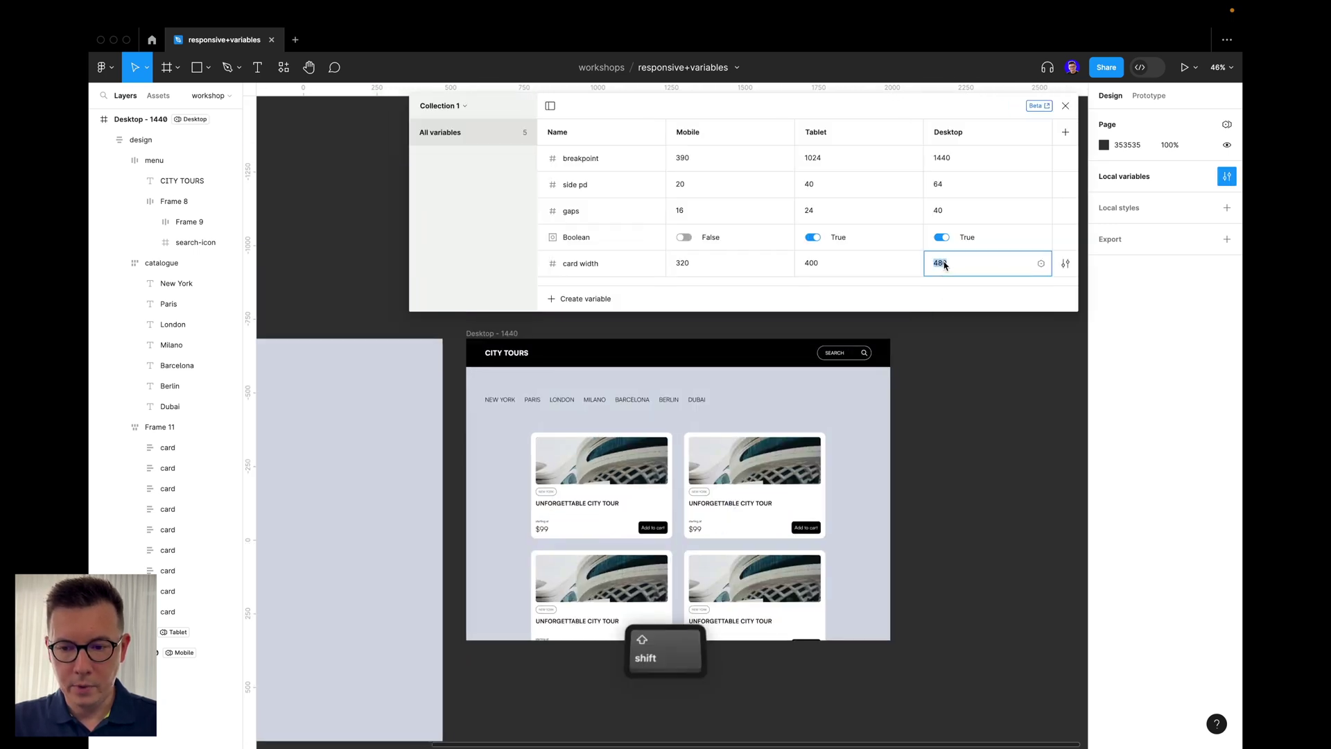
pyautogui.hotkey('shift', 'Down')
pyautogui.hotkey('shift', 'Down')
pyautogui.hotkey('shift', 'Down')
pyautogui.hotkey('shift', 'Down')
pyautogui.hotkey('shift', 'Down')
pyautogui.hotkey('shift', 'Down')
pyautogui.hotkey('shift', 'Down')
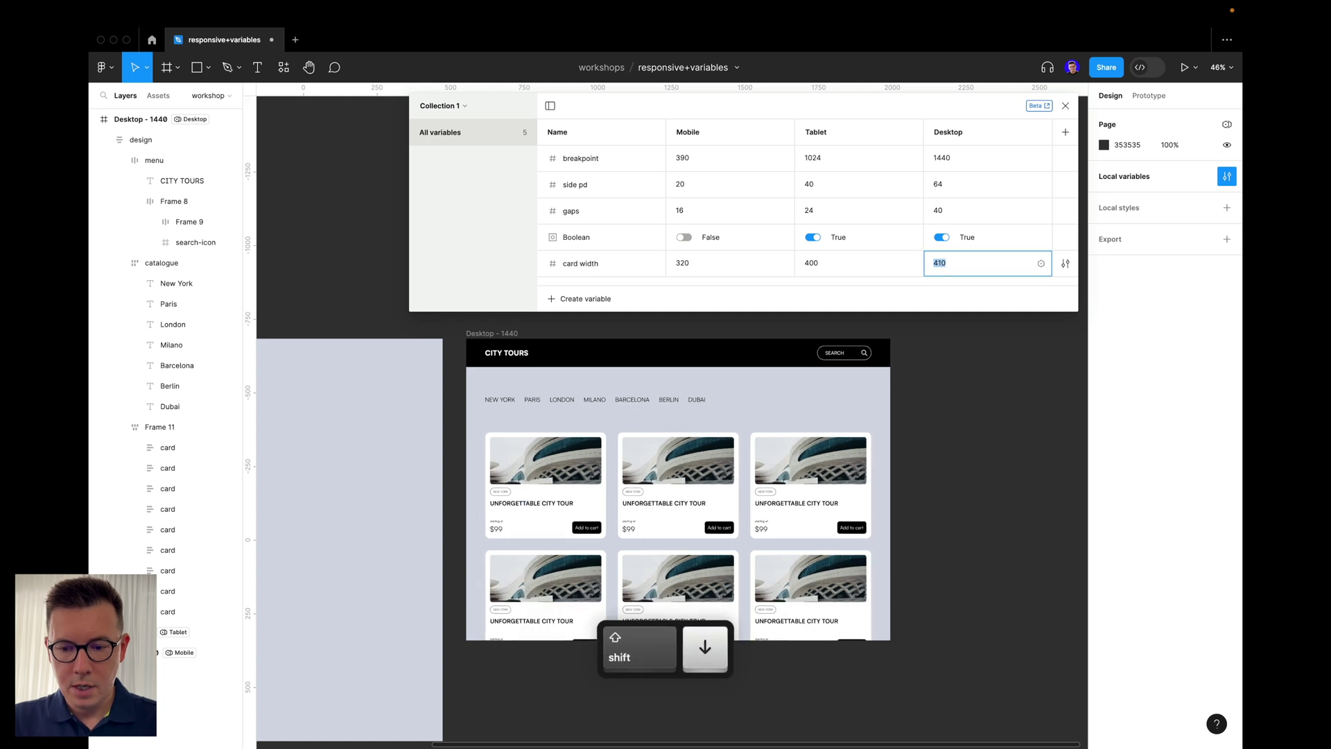
pyautogui.hotkey('shift', 'Down')
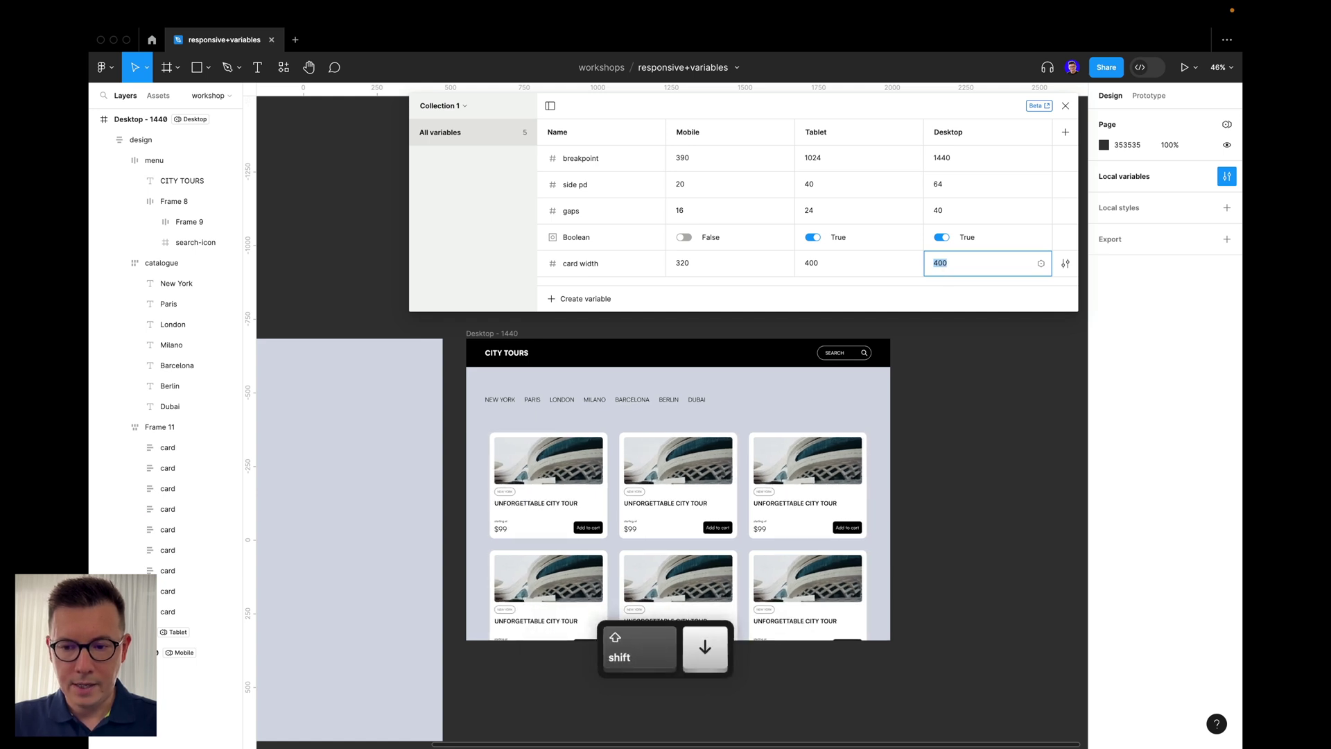
pyautogui.click(585, 461)
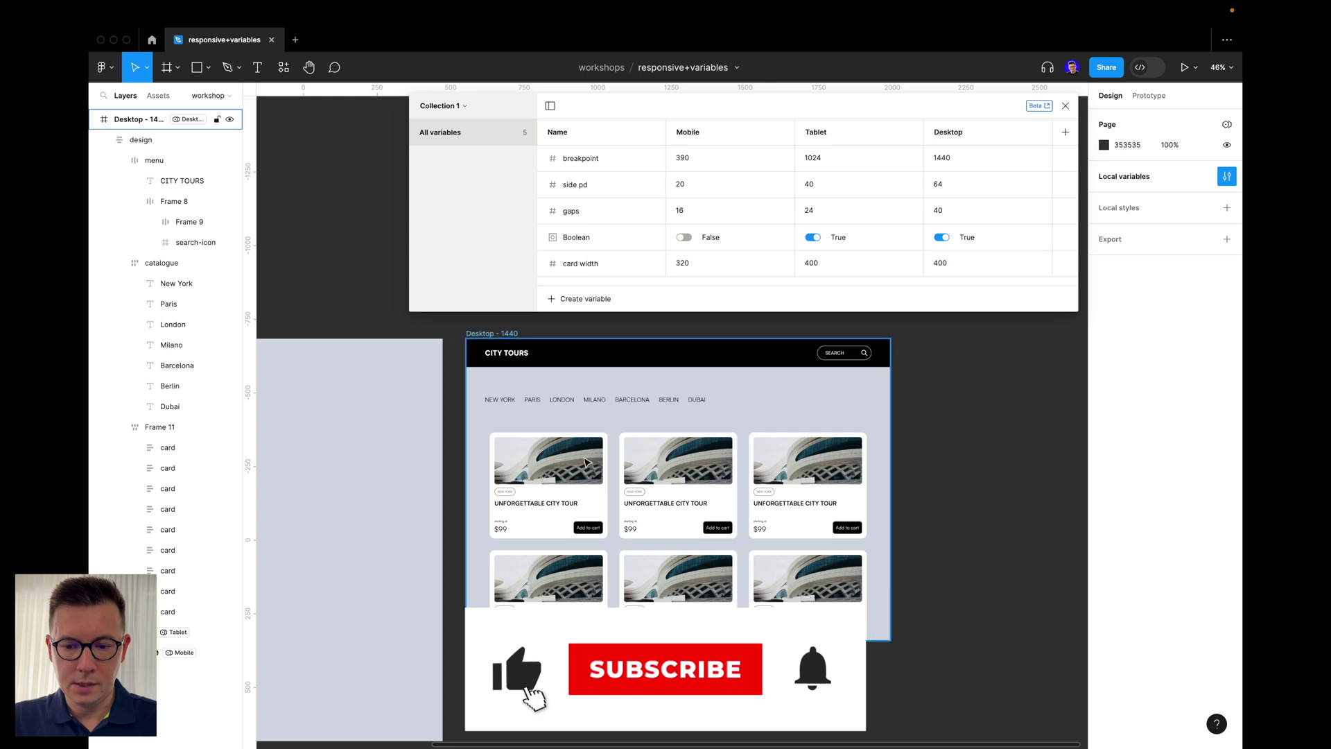
# - Close the variables table and select the Desktop - 1440 frame
pyautogui.click(1065, 106)
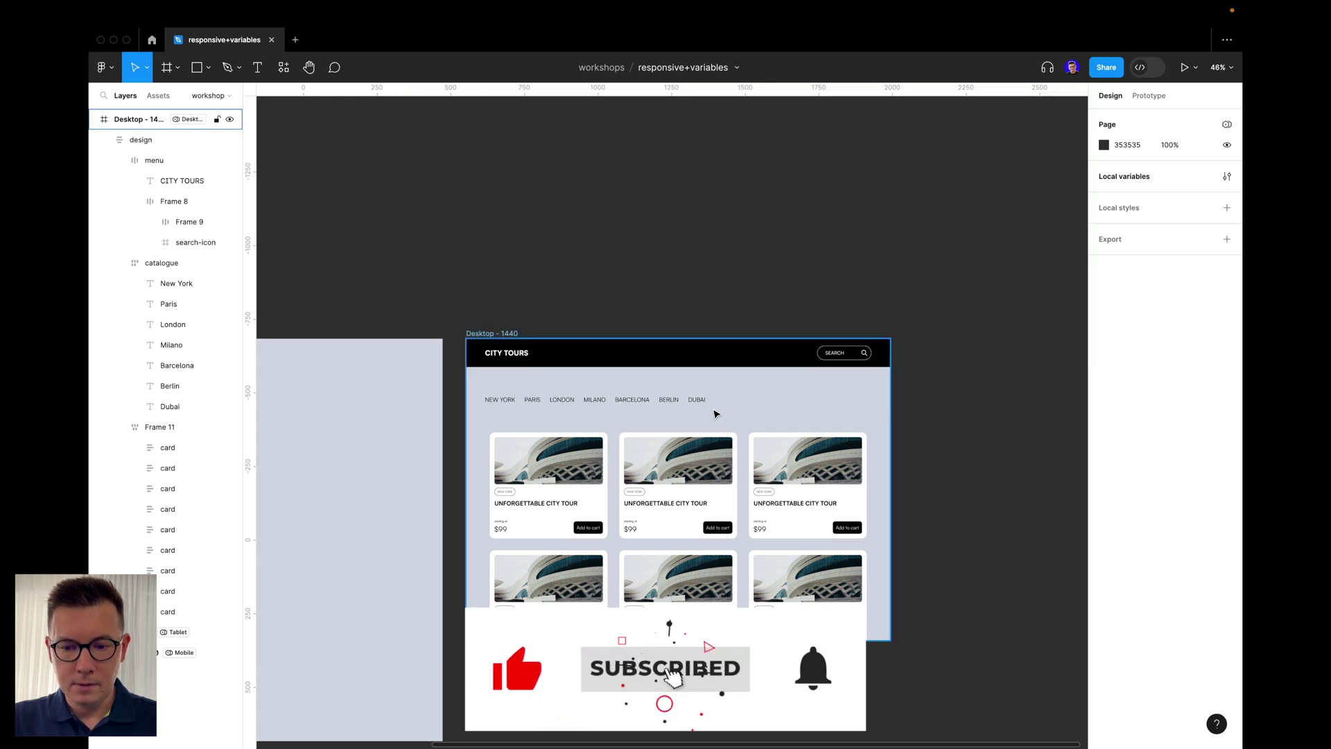
pyautogui.moveTo(716, 414); pyautogui.dragTo(931, 275)
pyautogui.click(930, 275)
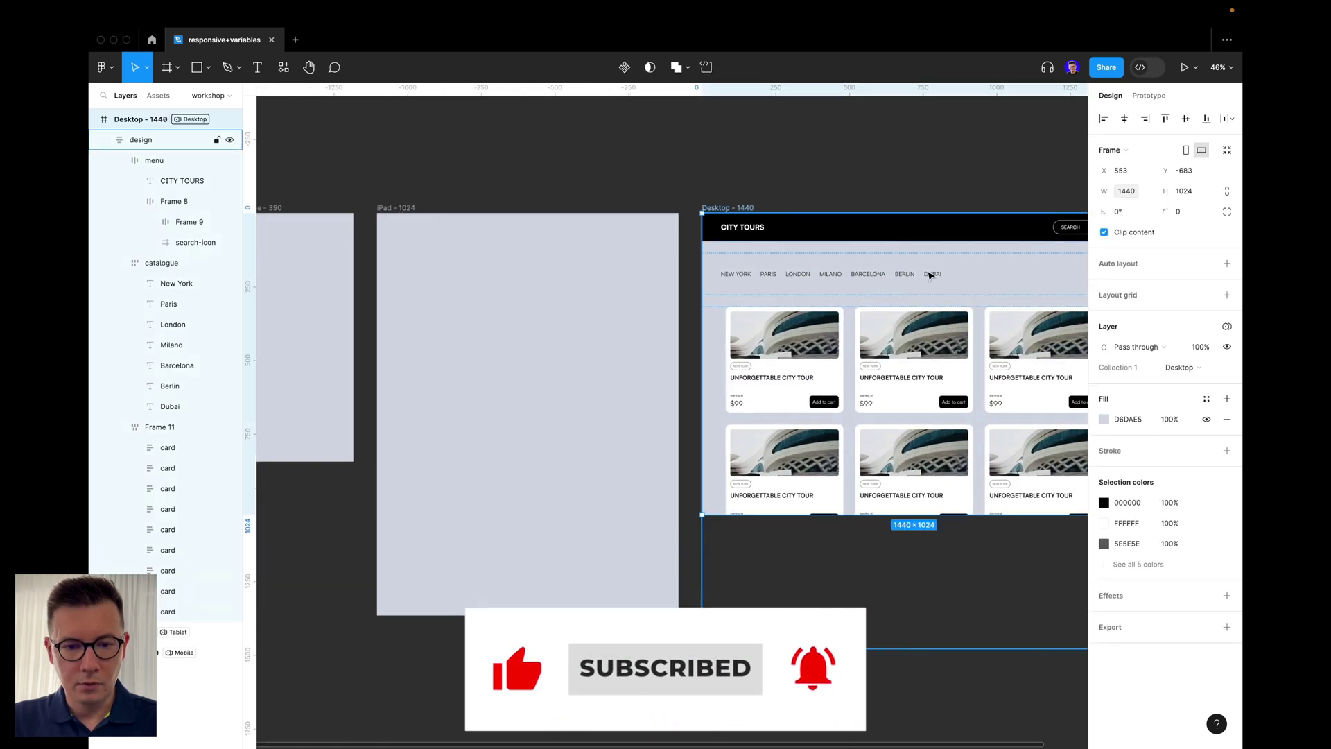
# - Undo the recent Desktop frame edits and place a design frame copy in the iPad frame
pyautogui.press('super+z')
pyautogui.press('super+z')
pyautogui.press('super+z')
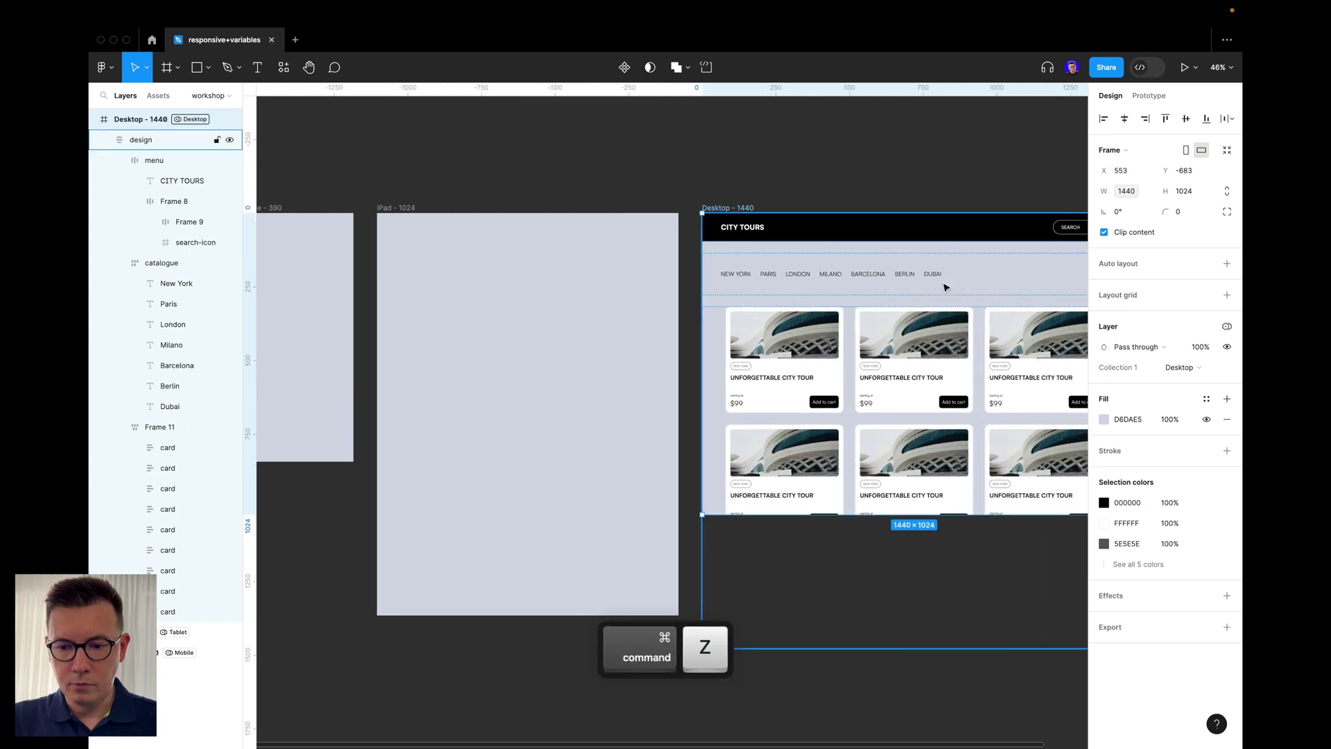
pyautogui.click(925, 269)
pyautogui.moveTo(910, 247); pyautogui.dragTo(520, 251)
pyautogui.hscroll(-5, 596, 200)
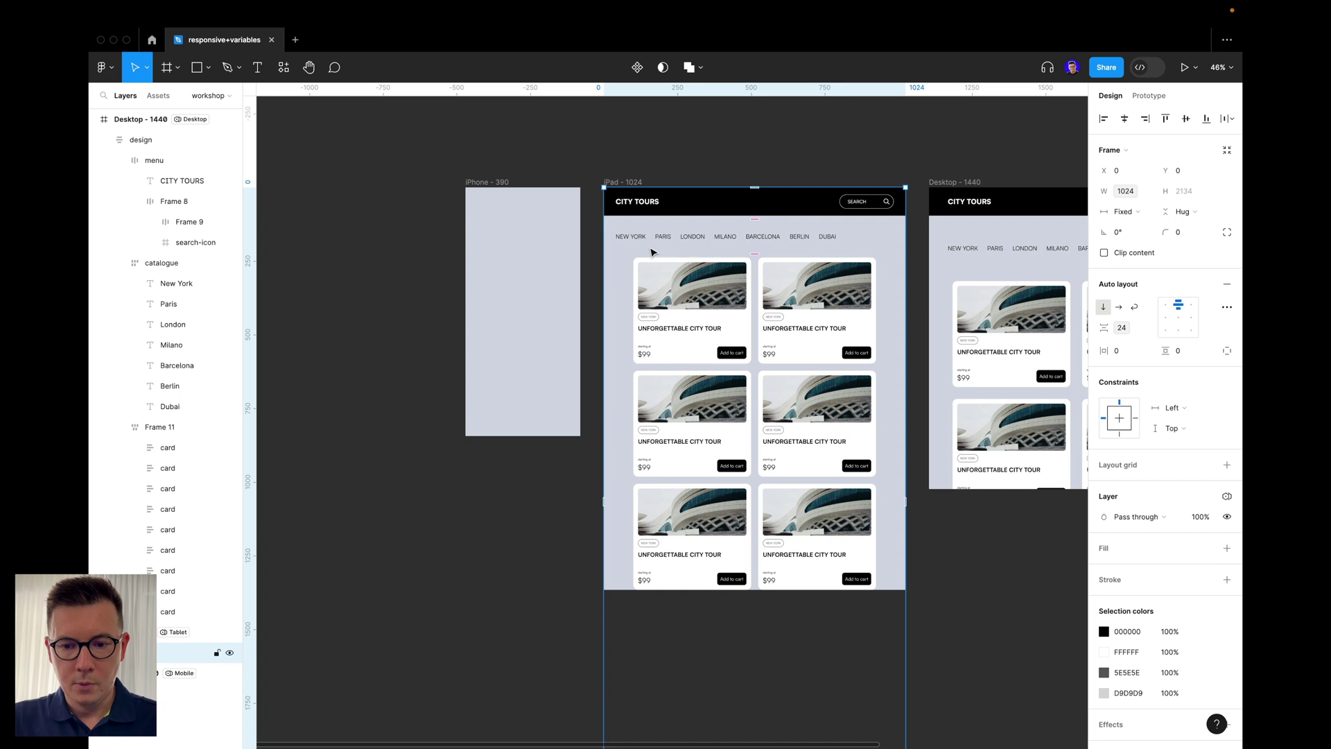
# - Place a horizontally centred design frame copy in the iPhone frame, then select the iPhone frame
pyautogui.moveTo(802, 254); pyautogui.dragTo(538, 256)
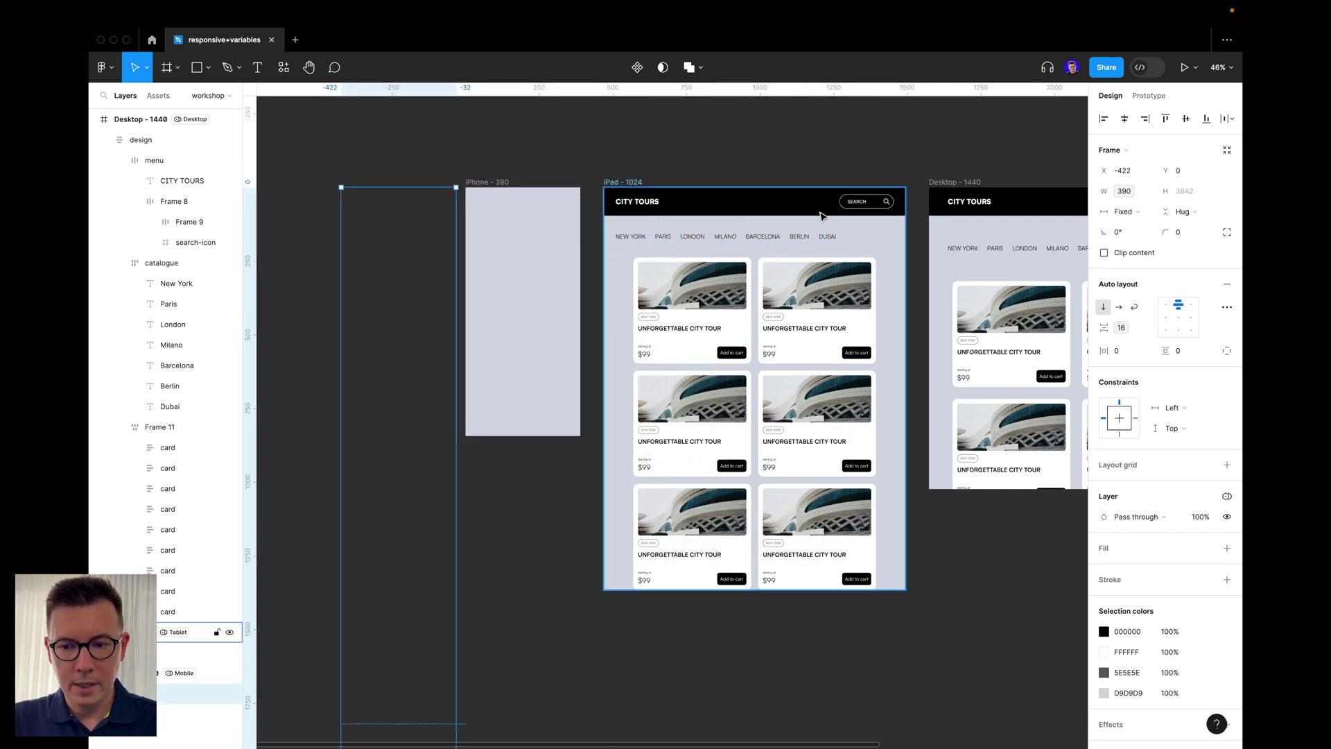
pyautogui.click(1126, 118)
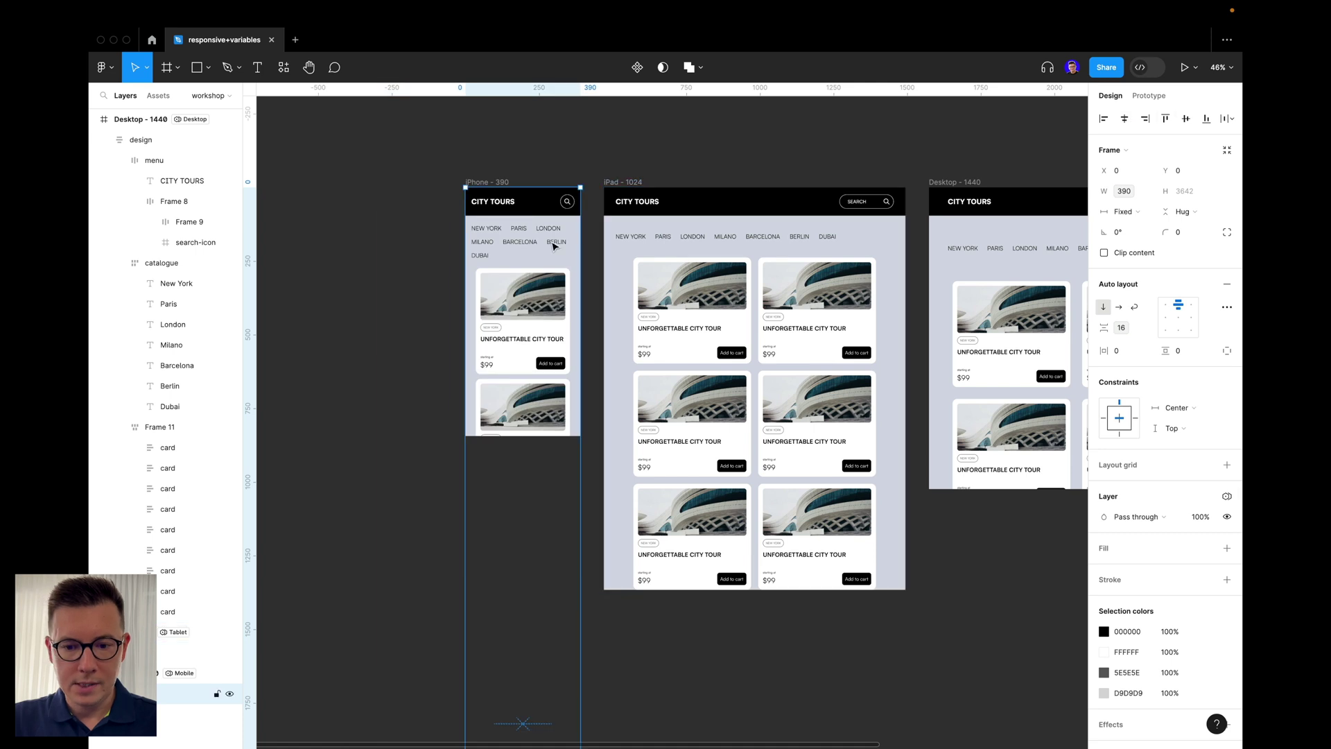
pyautogui.press('Escape')
pyautogui.scroll(-5, 527, 144)
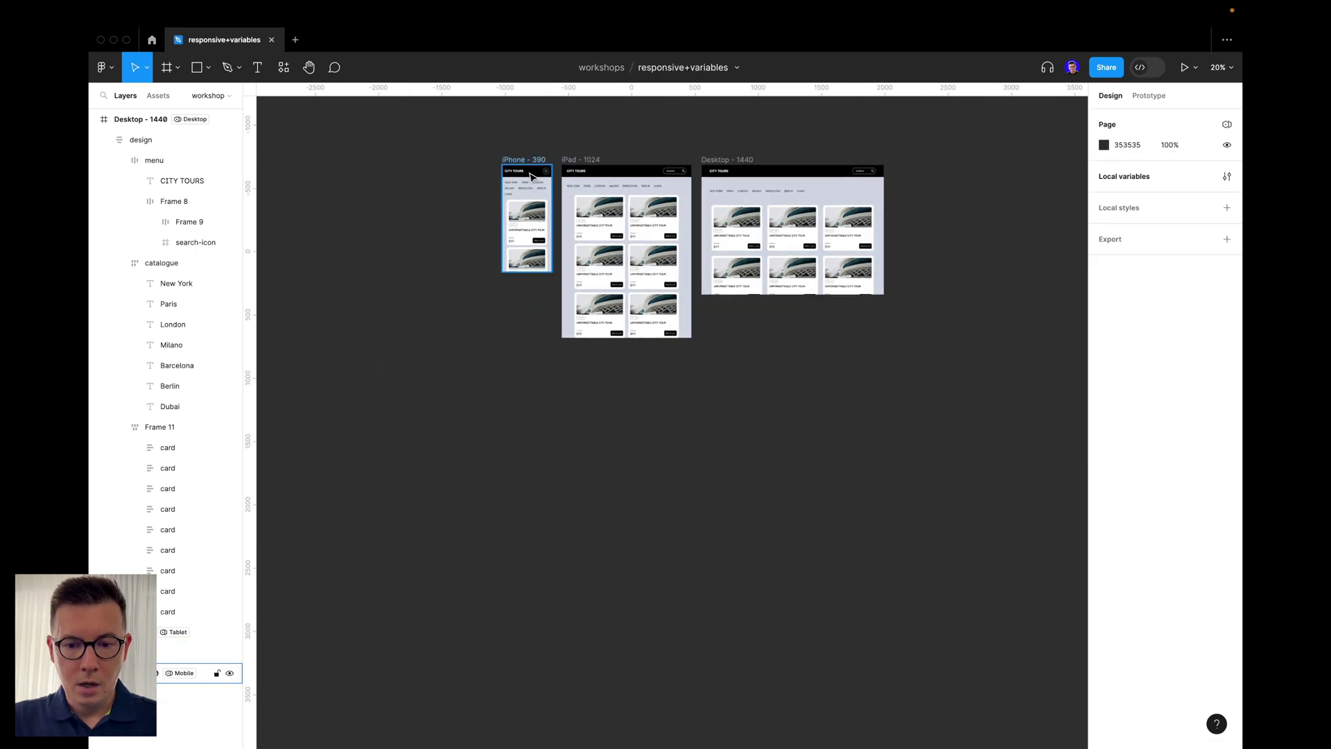
# - Cut the design frame from the iPhone frame and paste it below the iPad frame
pyautogui.moveTo(530, 203); pyautogui.dragTo(645, 569)
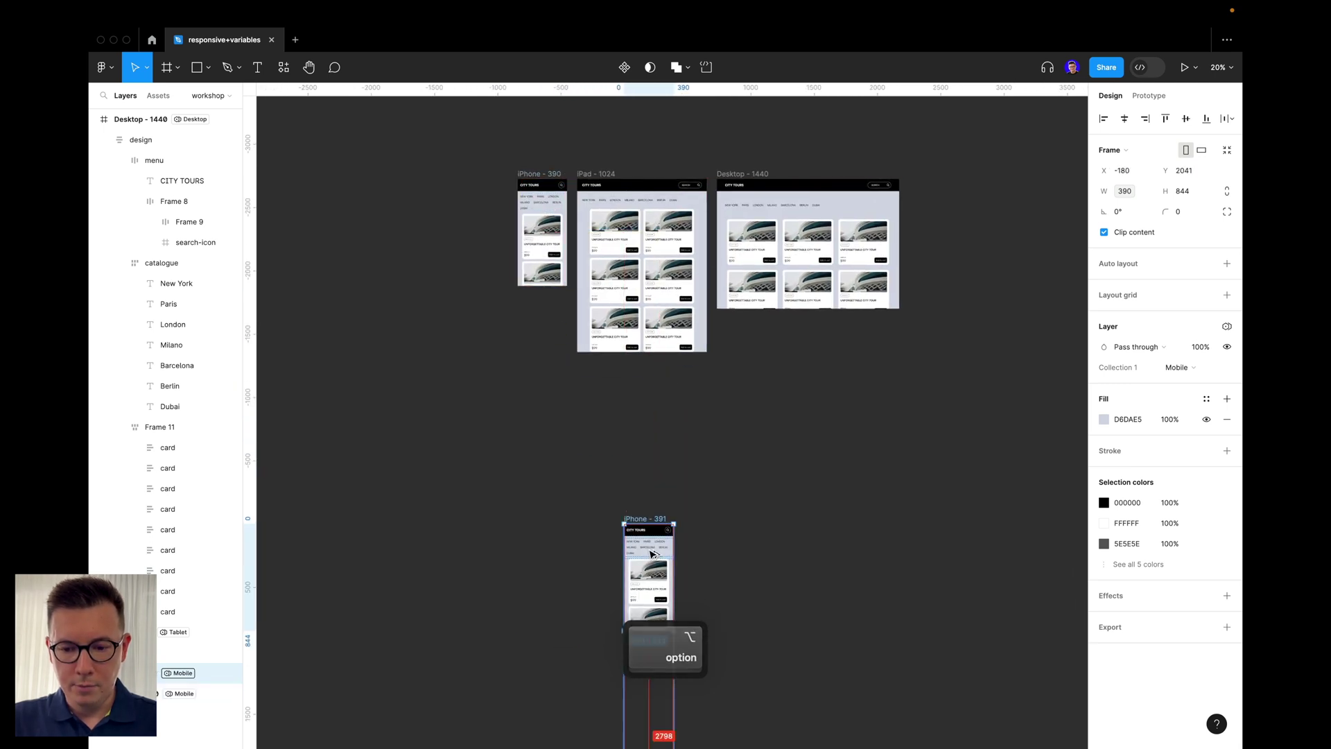
pyautogui.click(781, 514)
pyautogui.press('super+z')
pyautogui.press('super+z')
pyautogui.press('super+z')
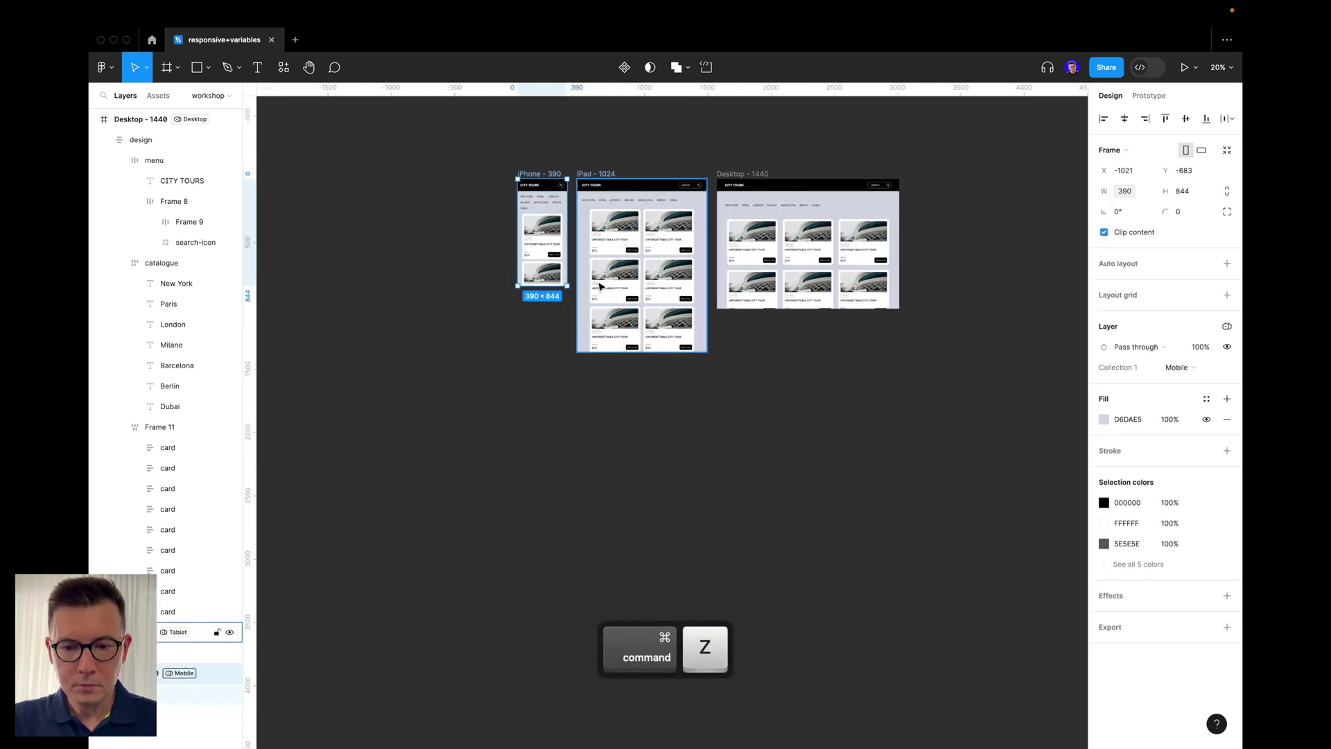
pyautogui.press('super+x')
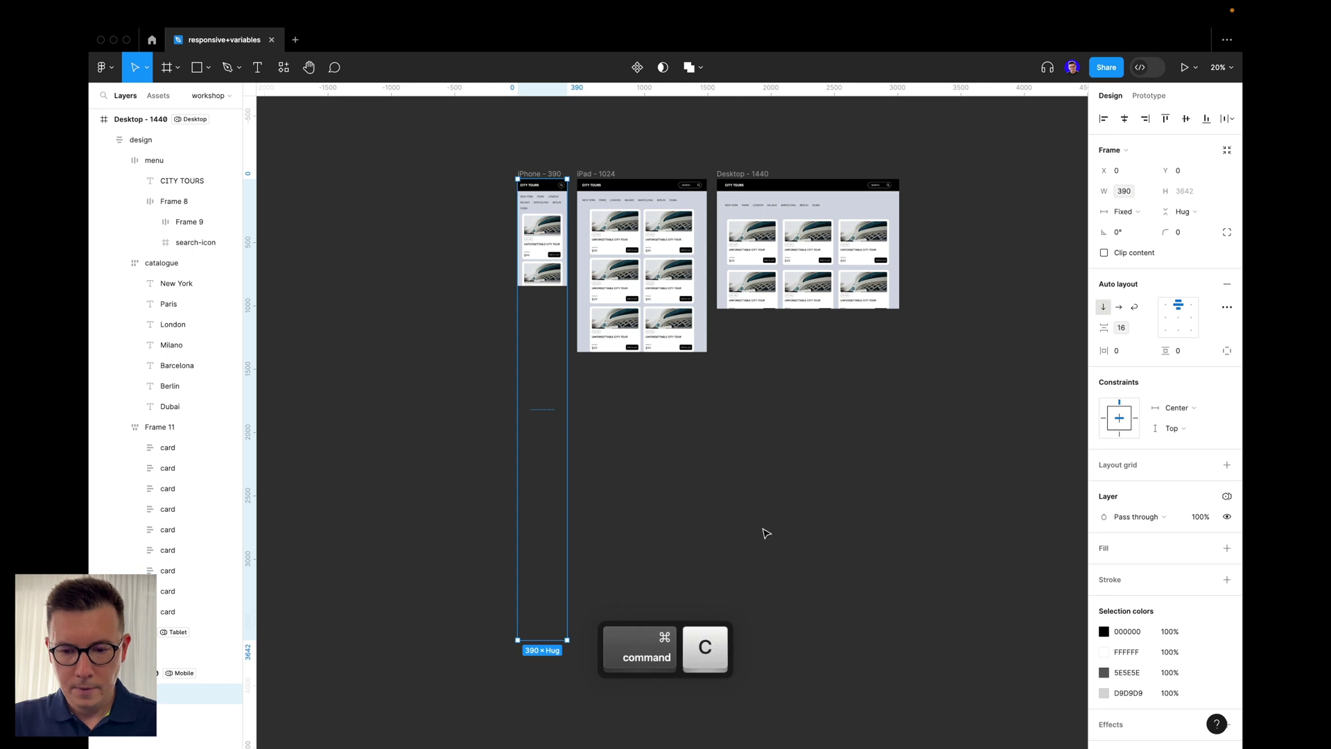
pyautogui.press('super+v')
pyautogui.moveTo(543, 208); pyautogui.dragTo(645, 447)
pyautogui.scroll(3, 737, 463)
pyautogui.scroll(-4, 739, 465)
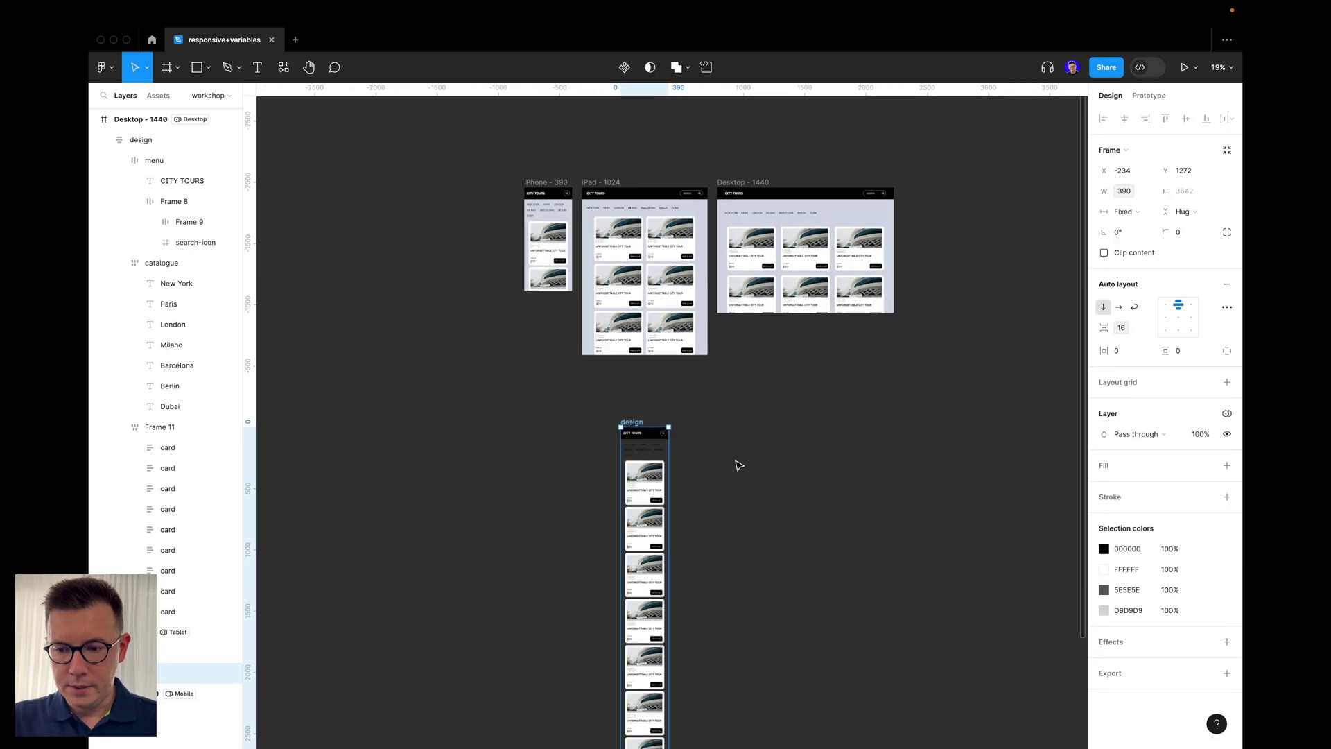
# - Give the standalone design frame a fill eyedropped from the device frames' background
pyautogui.click(1226, 465)
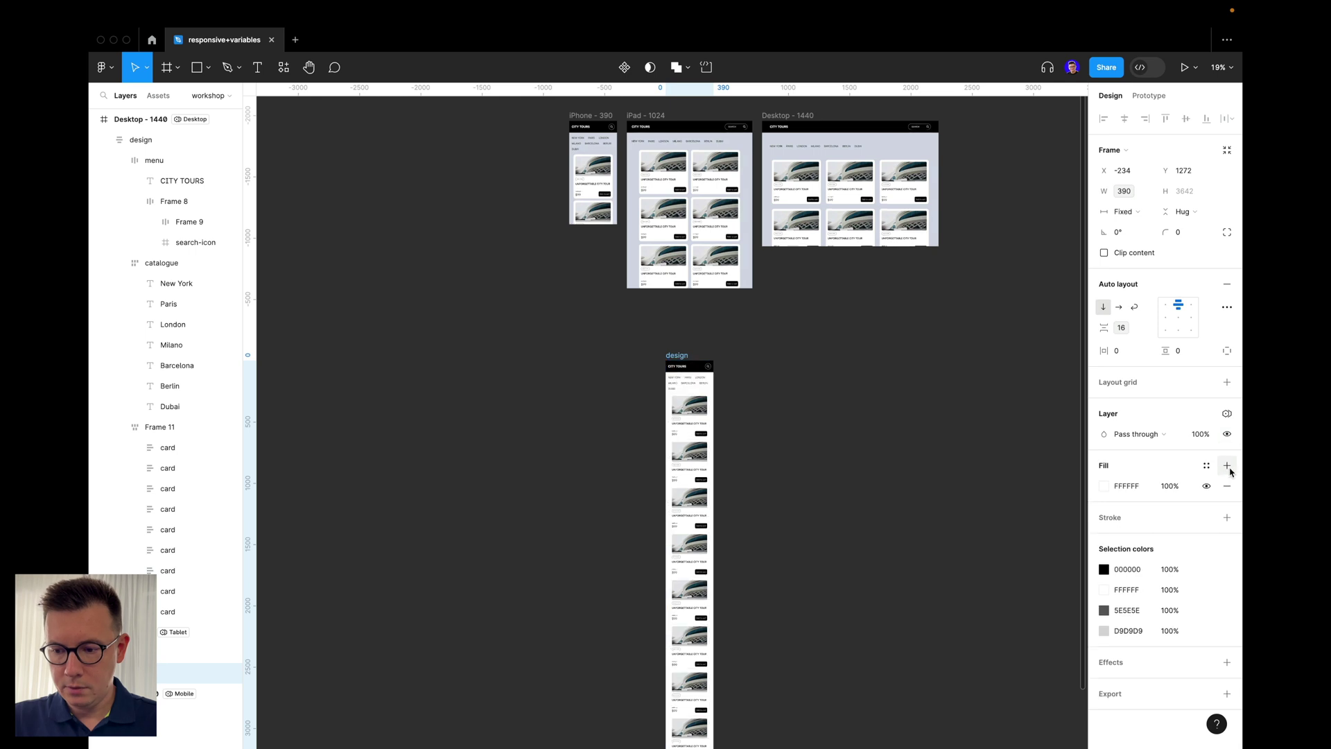
pyautogui.click(1109, 489)
pyautogui.click(954, 595)
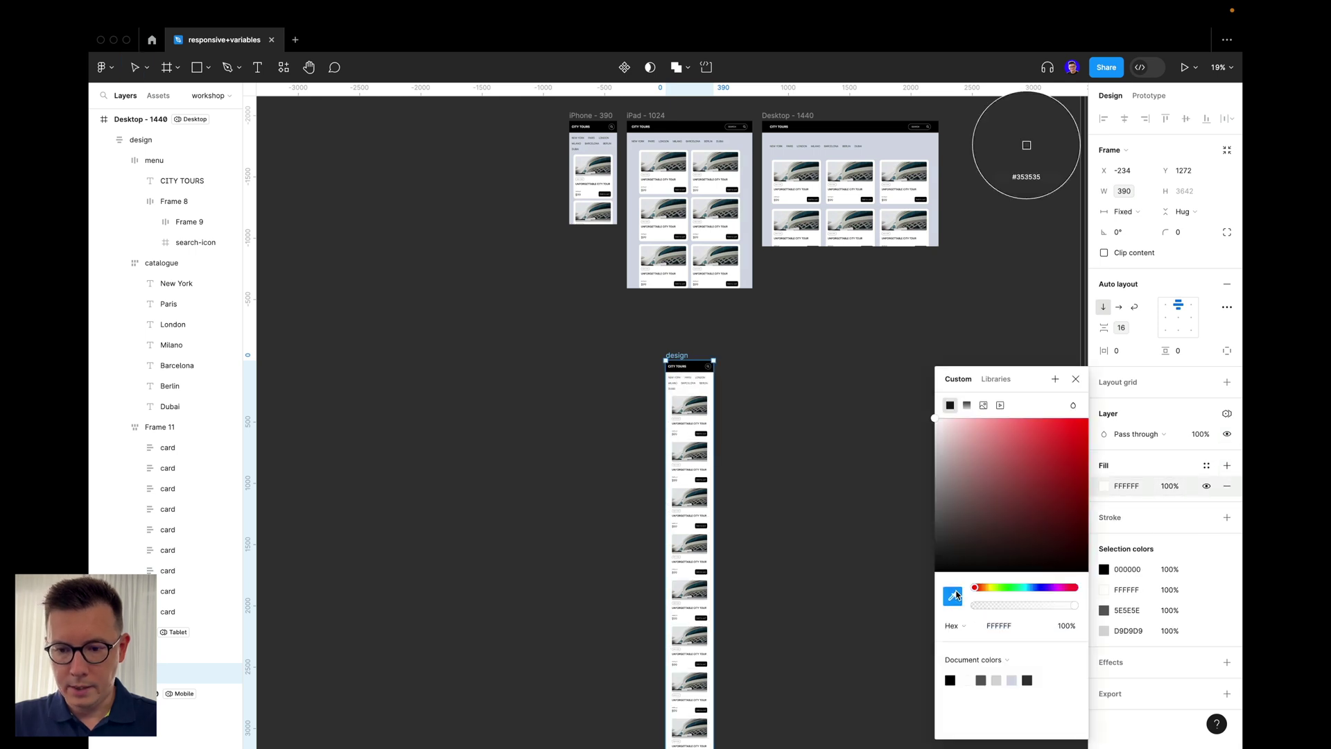
pyautogui.click(760, 224)
pyautogui.click(754, 398)
pyautogui.scroll(4, 757, 400)
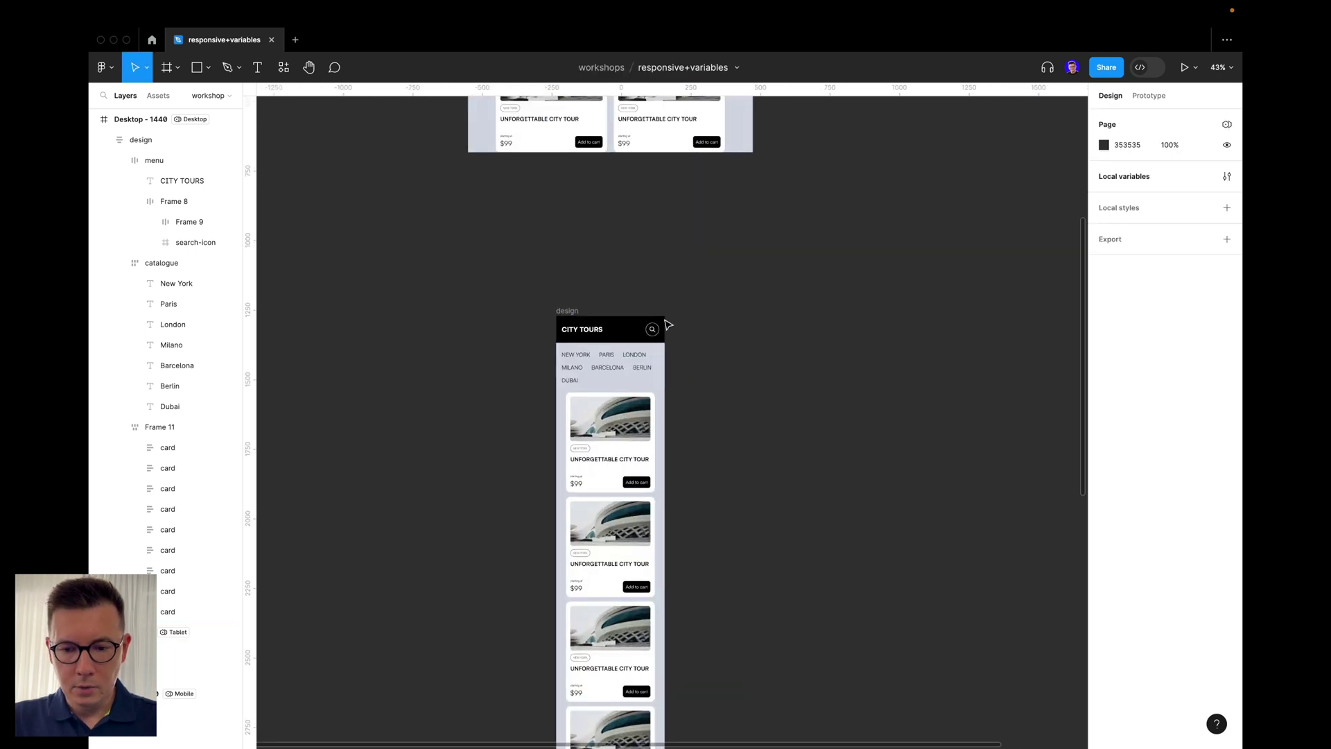
# - Move the standalone design frame up and set its Collection 1 mode to Tablet
pyautogui.click(567, 311)
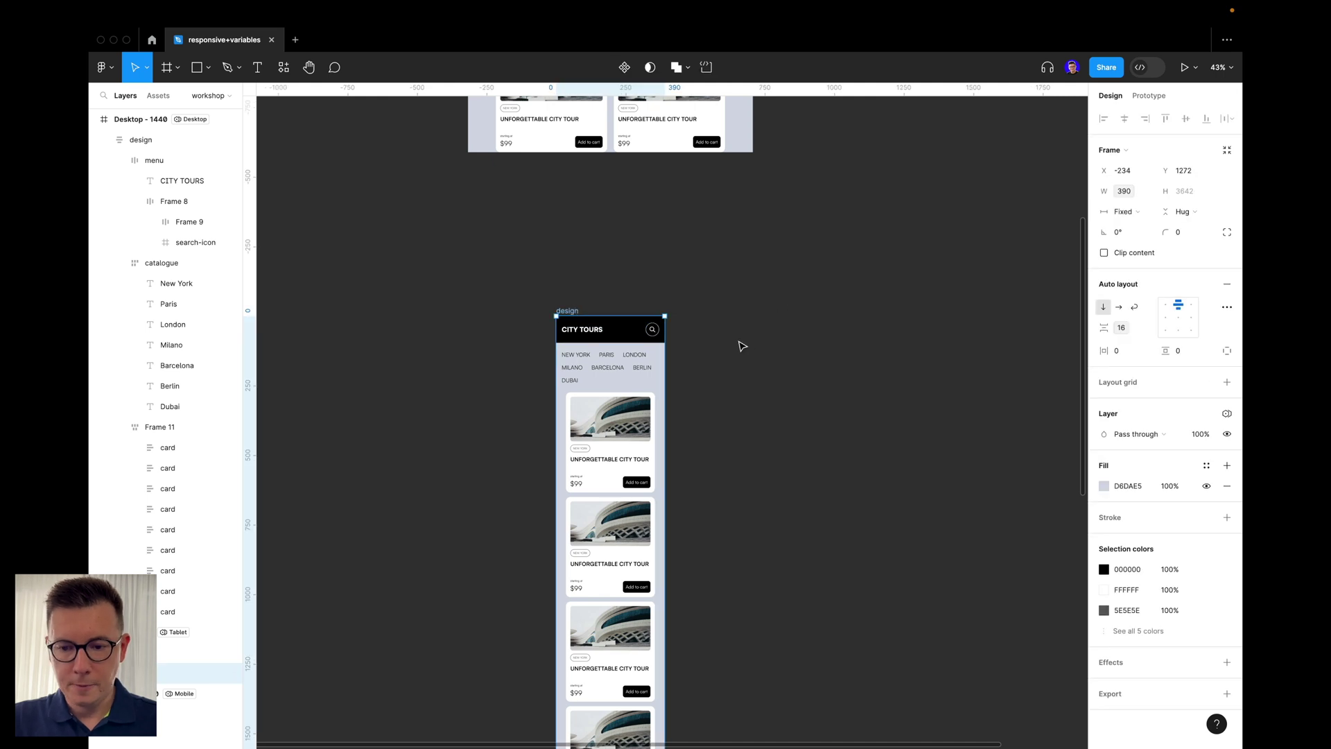
pyautogui.moveTo(572, 312); pyautogui.dragTo(599, 255)
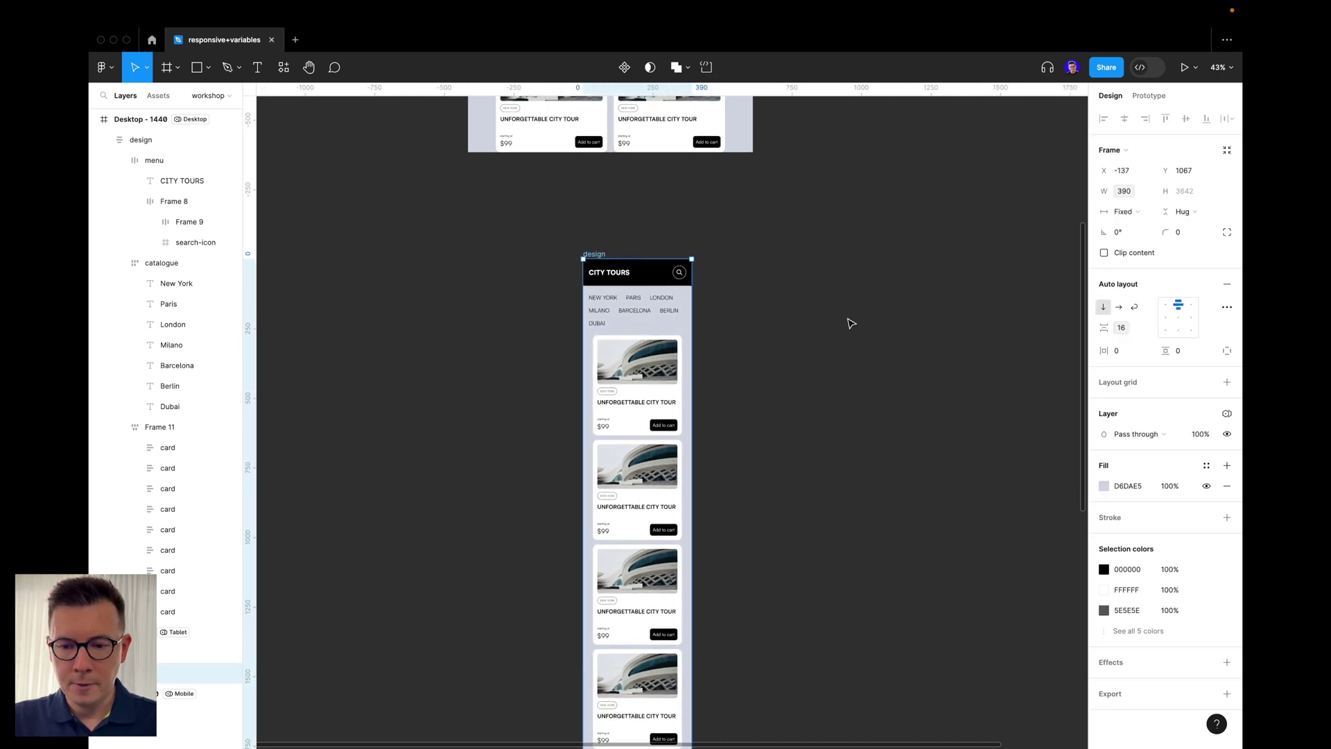
pyautogui.click(1225, 414)
pyautogui.moveTo(1174, 456)
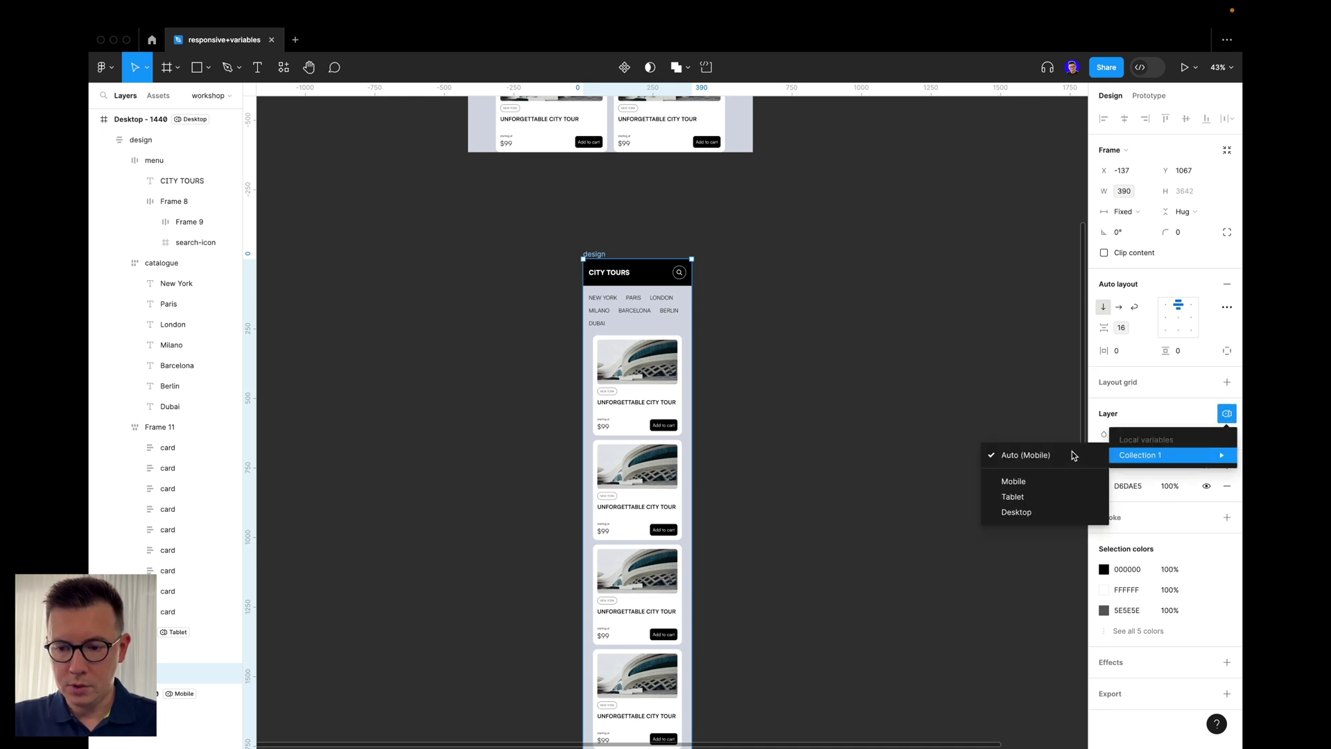
pyautogui.click(1017, 495)
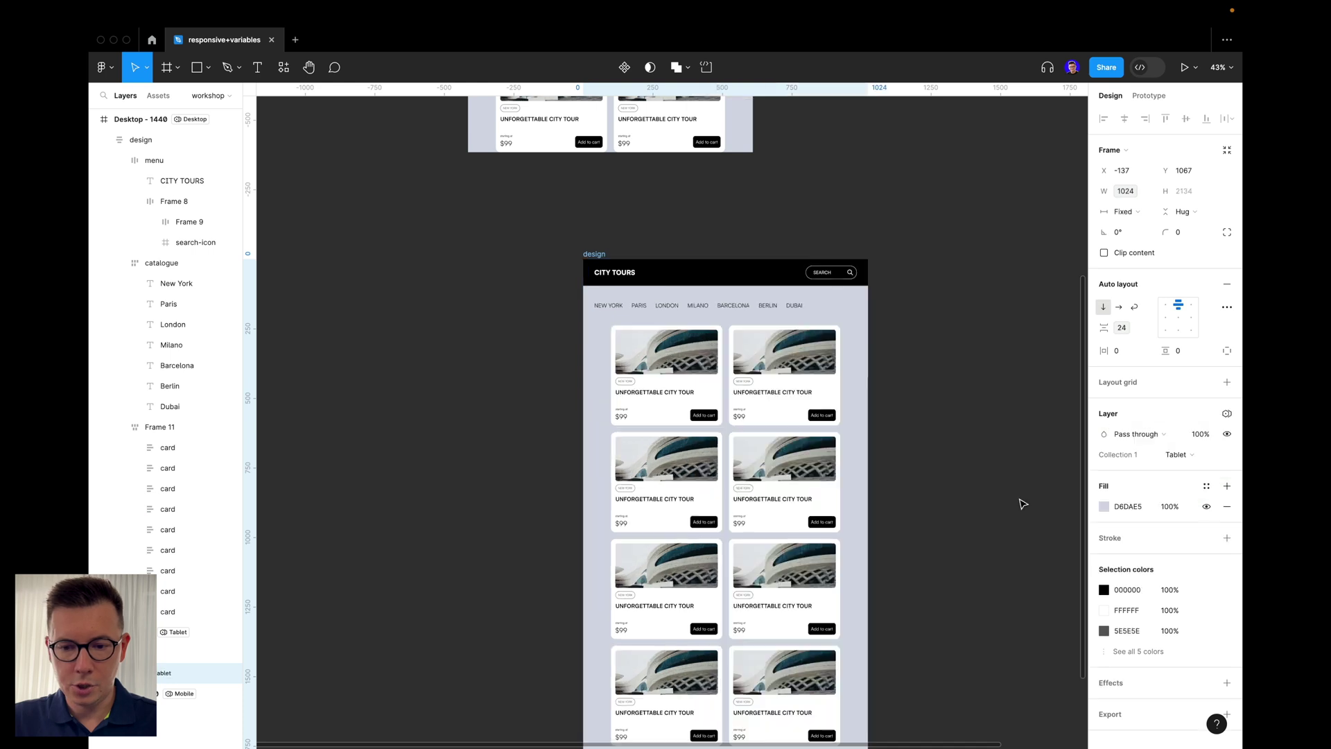
# - Switch the frame to Desktop mode, widening it to 1440 with three card columns, and reposition it
pyautogui.click(1228, 414)
pyautogui.moveTo(1174, 455)
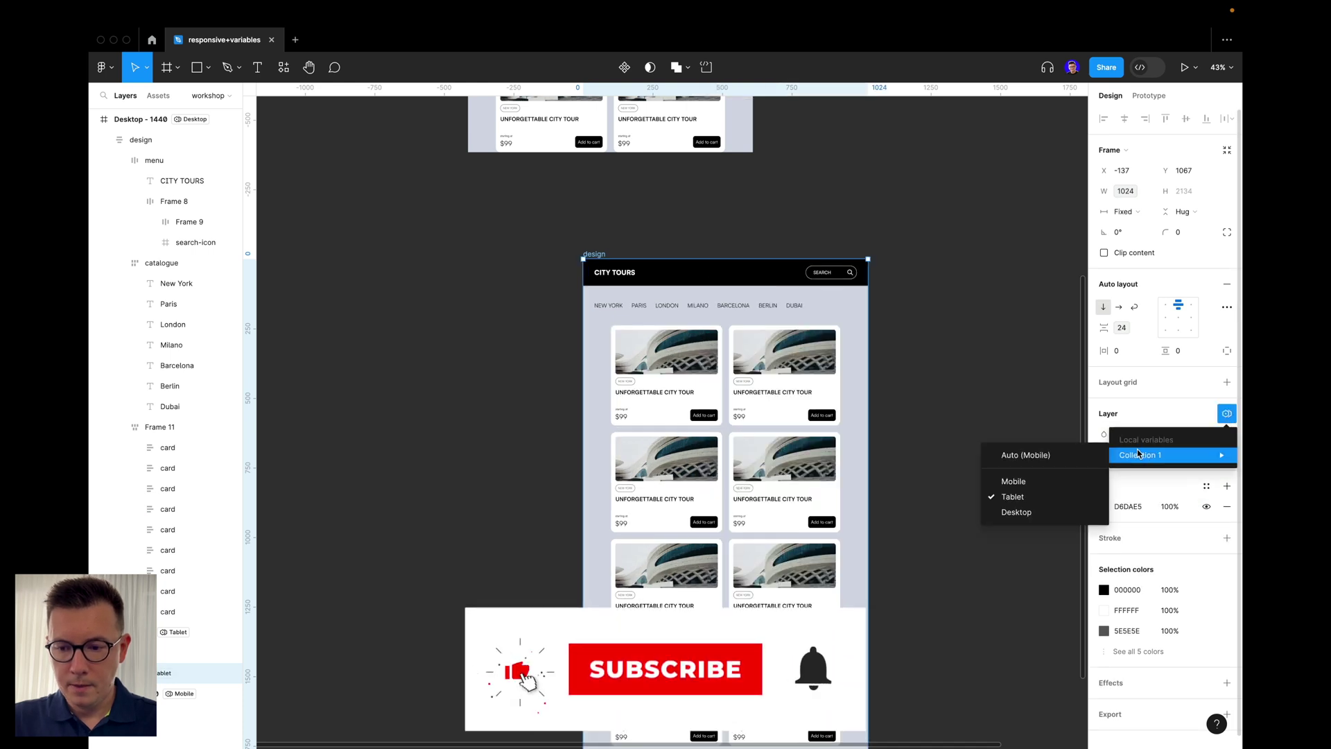
pyautogui.click(1017, 511)
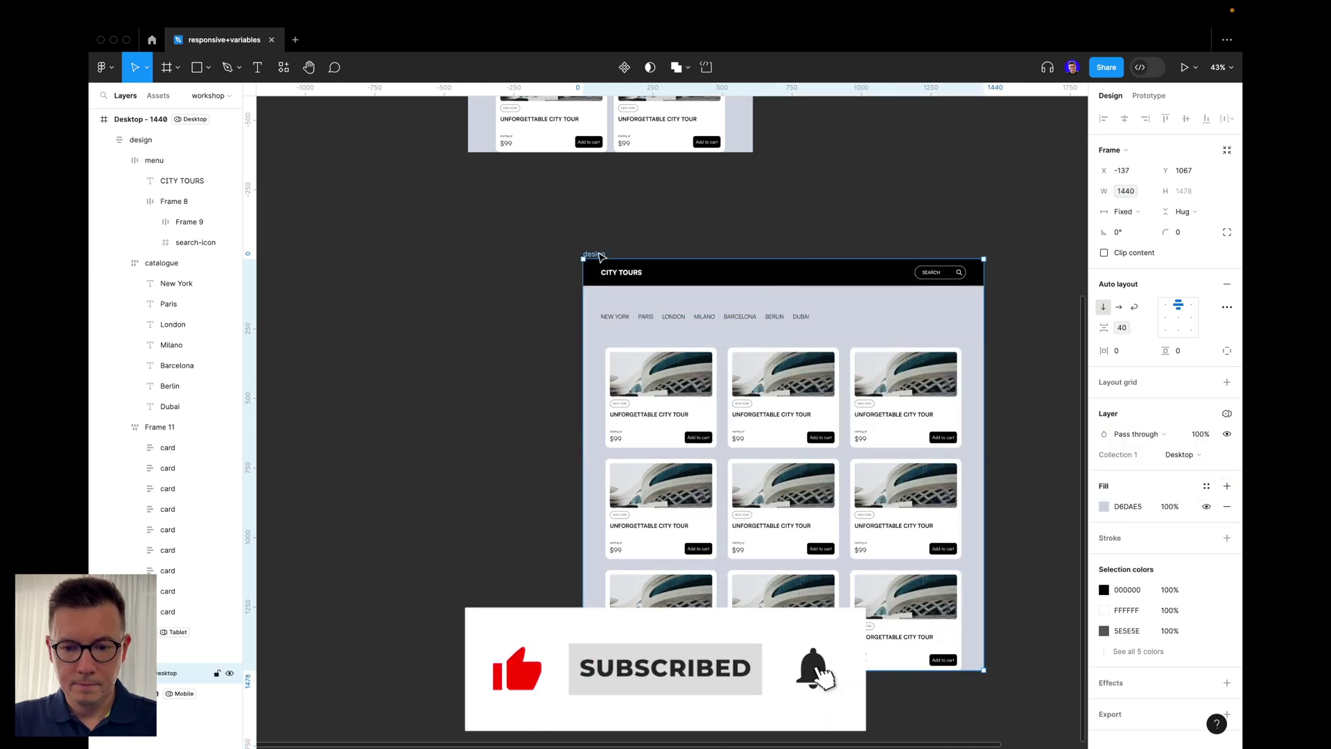
pyautogui.moveTo(599, 255); pyautogui.dragTo(483, 278)
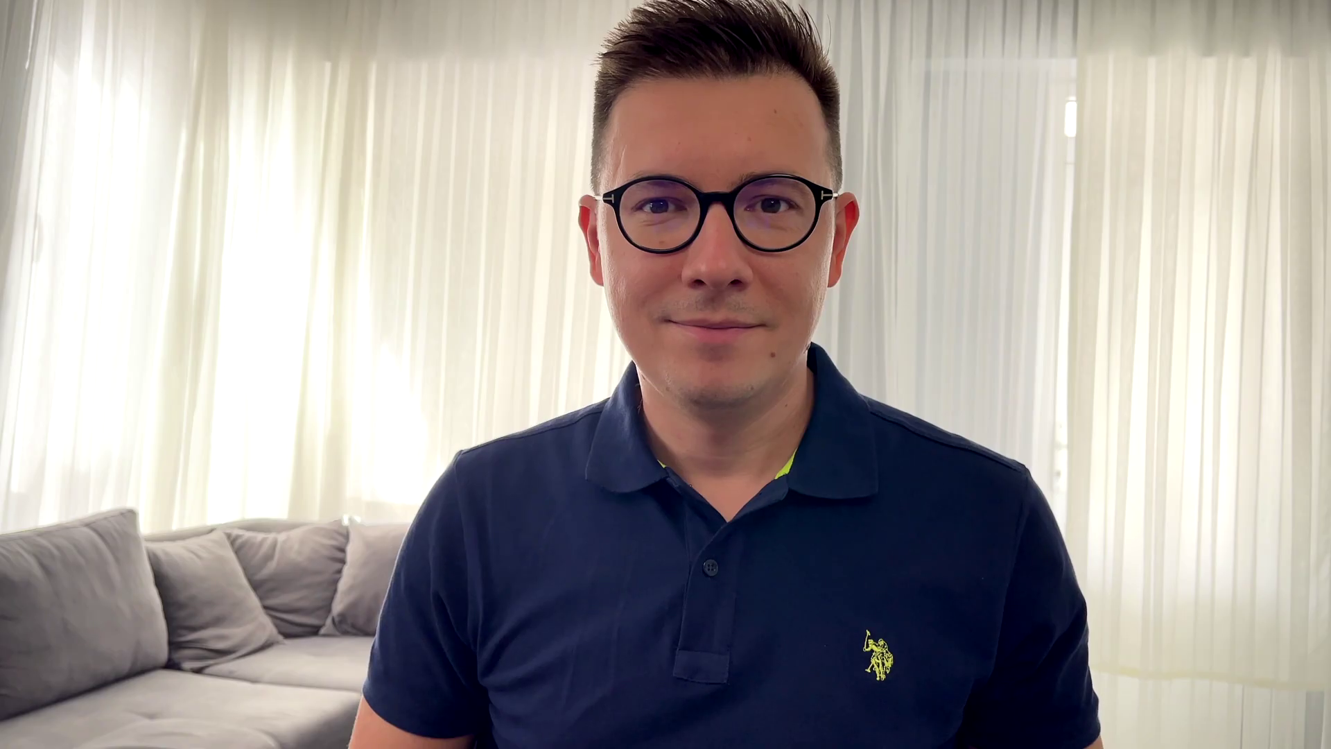